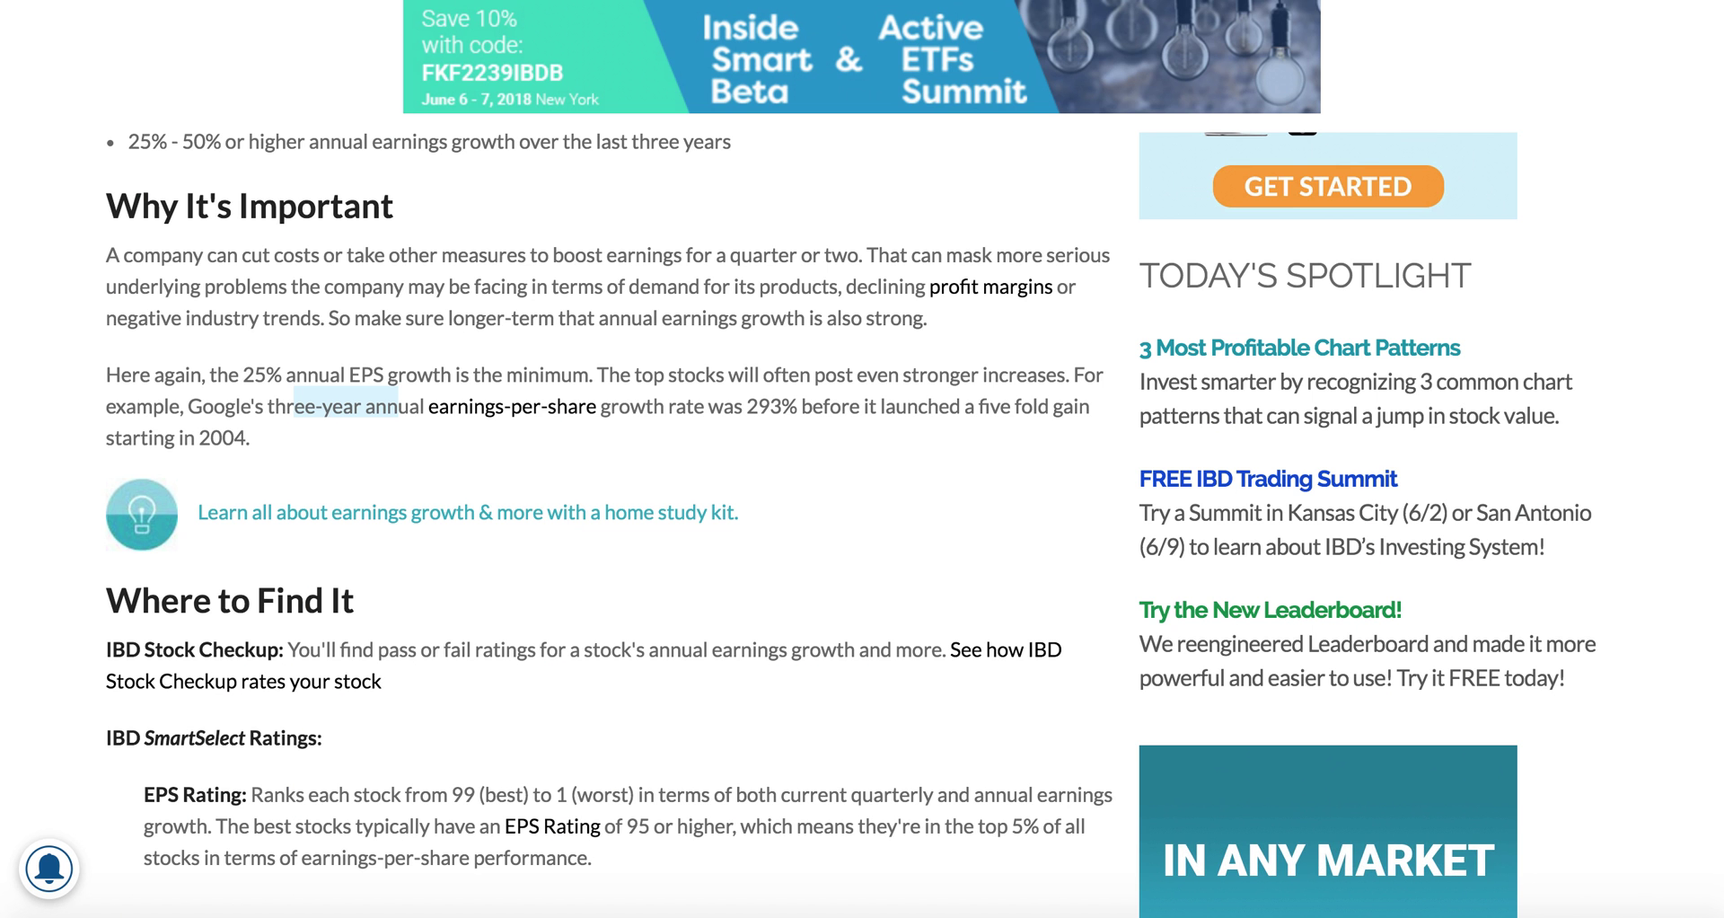
Return to the CAN SLIM overview and highlight passages down to the New Product, Service, Management heading.
{"action": "scroll", "coordinate": [557, 327], "scroll_direction": "down", "scroll_amount": 5}
{"action": "scroll", "coordinate": [557, 327], "scroll_direction": "up", "scroll_amount": 9}
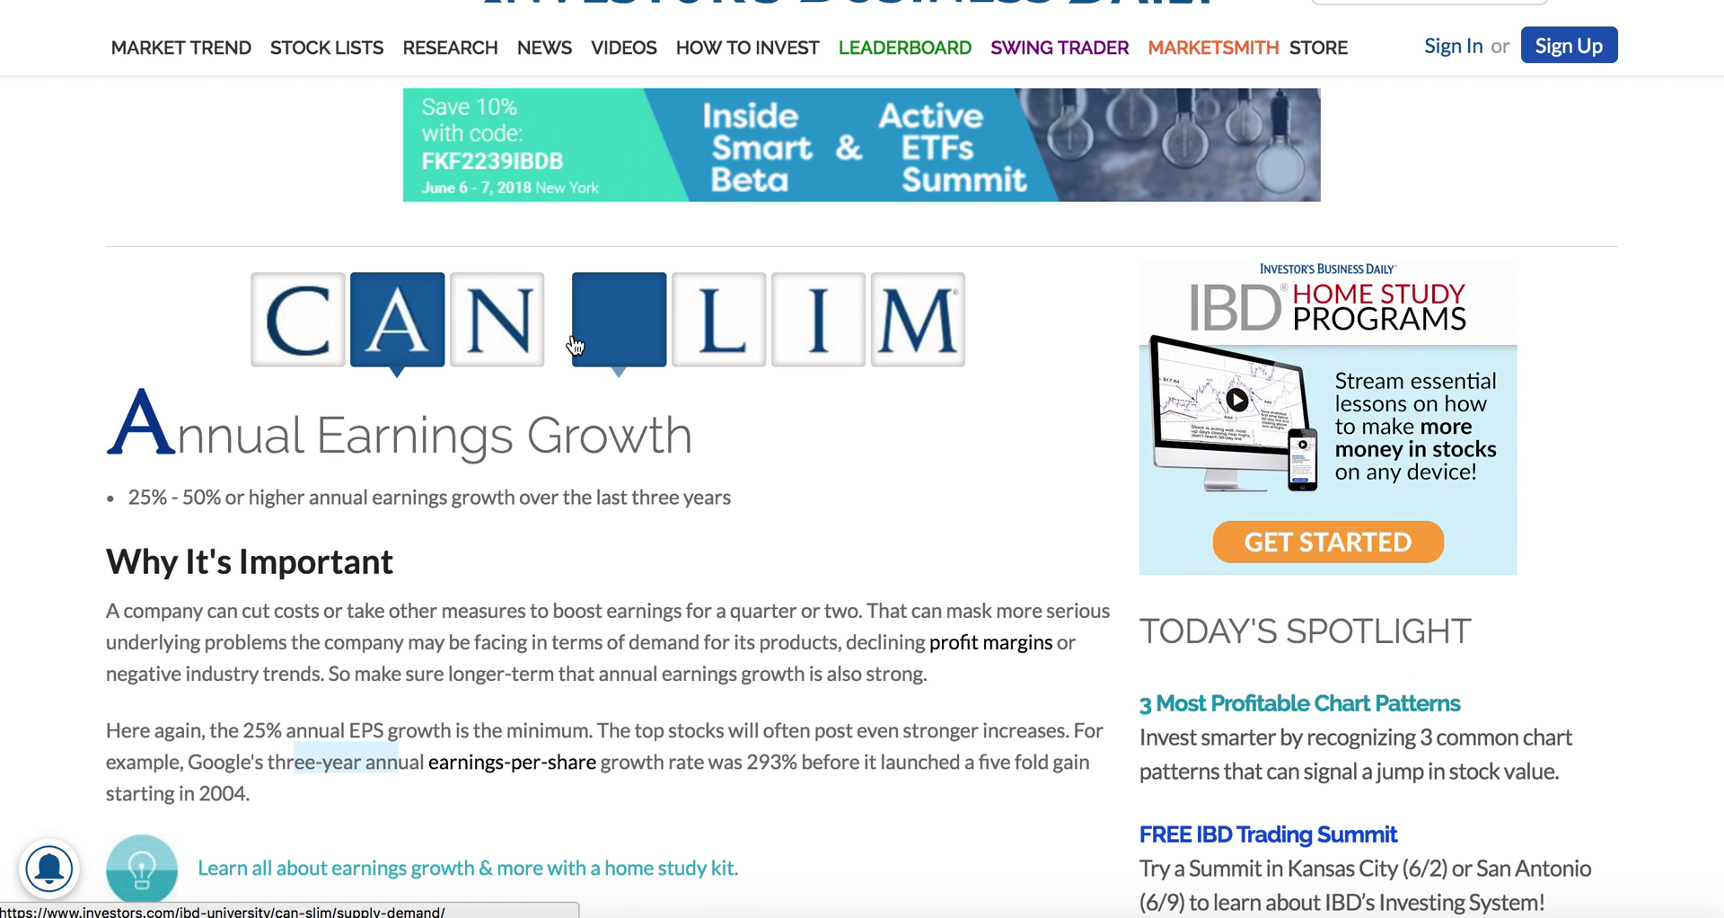
{"action": "key", "text": "alt+Left"}
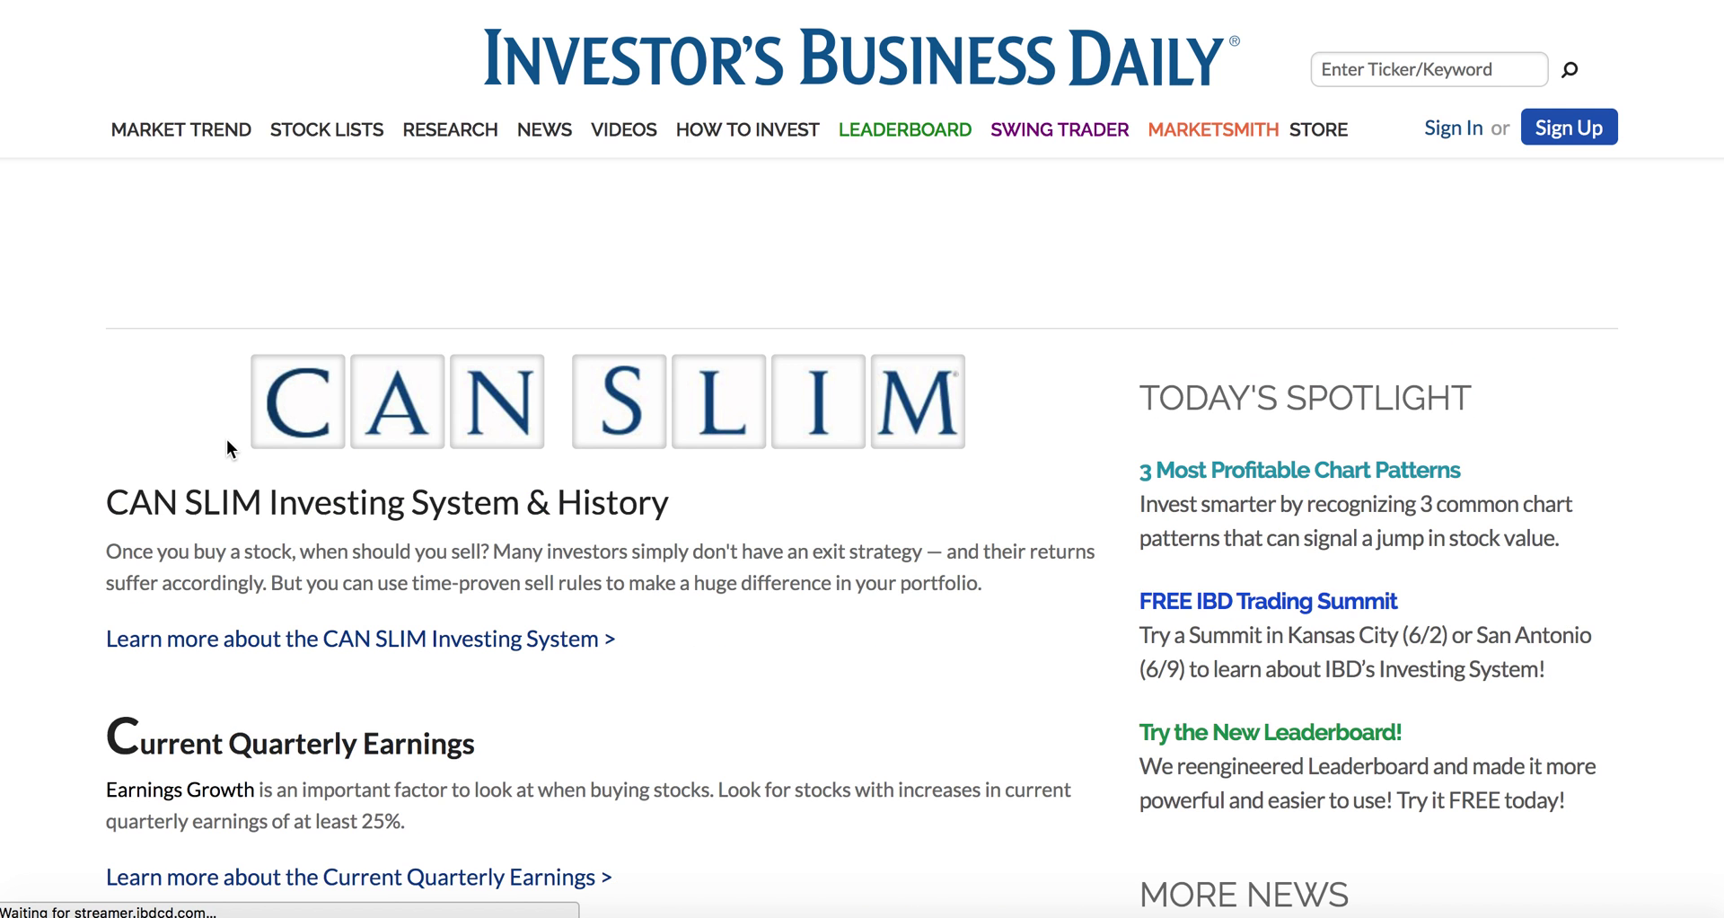
{"action": "scroll", "coordinate": [224, 548], "scroll_direction": "down", "scroll_amount": 3}
{"action": "left_click_drag", "start_coordinate": [160, 519], "coordinate": [500, 504]}
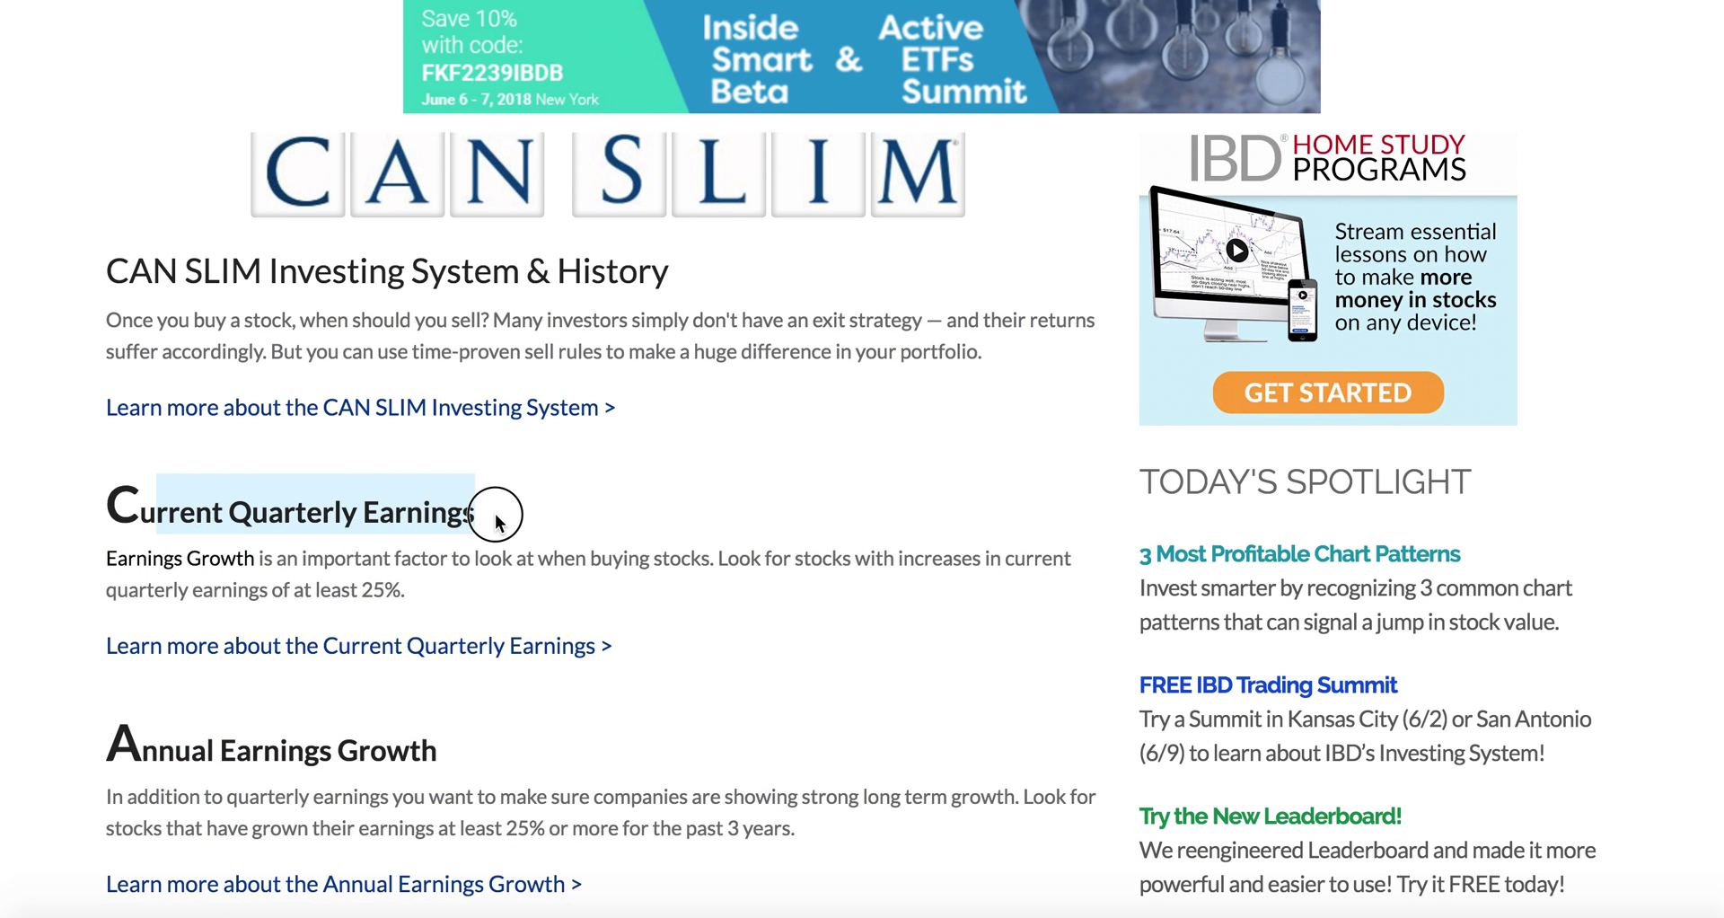
{"action": "scroll", "coordinate": [553, 605], "scroll_direction": "down", "scroll_amount": 2}
{"action": "left_click_drag", "start_coordinate": [217, 598], "coordinate": [506, 600]}
{"action": "scroll", "coordinate": [575, 606], "scroll_direction": "down", "scroll_amount": 5}
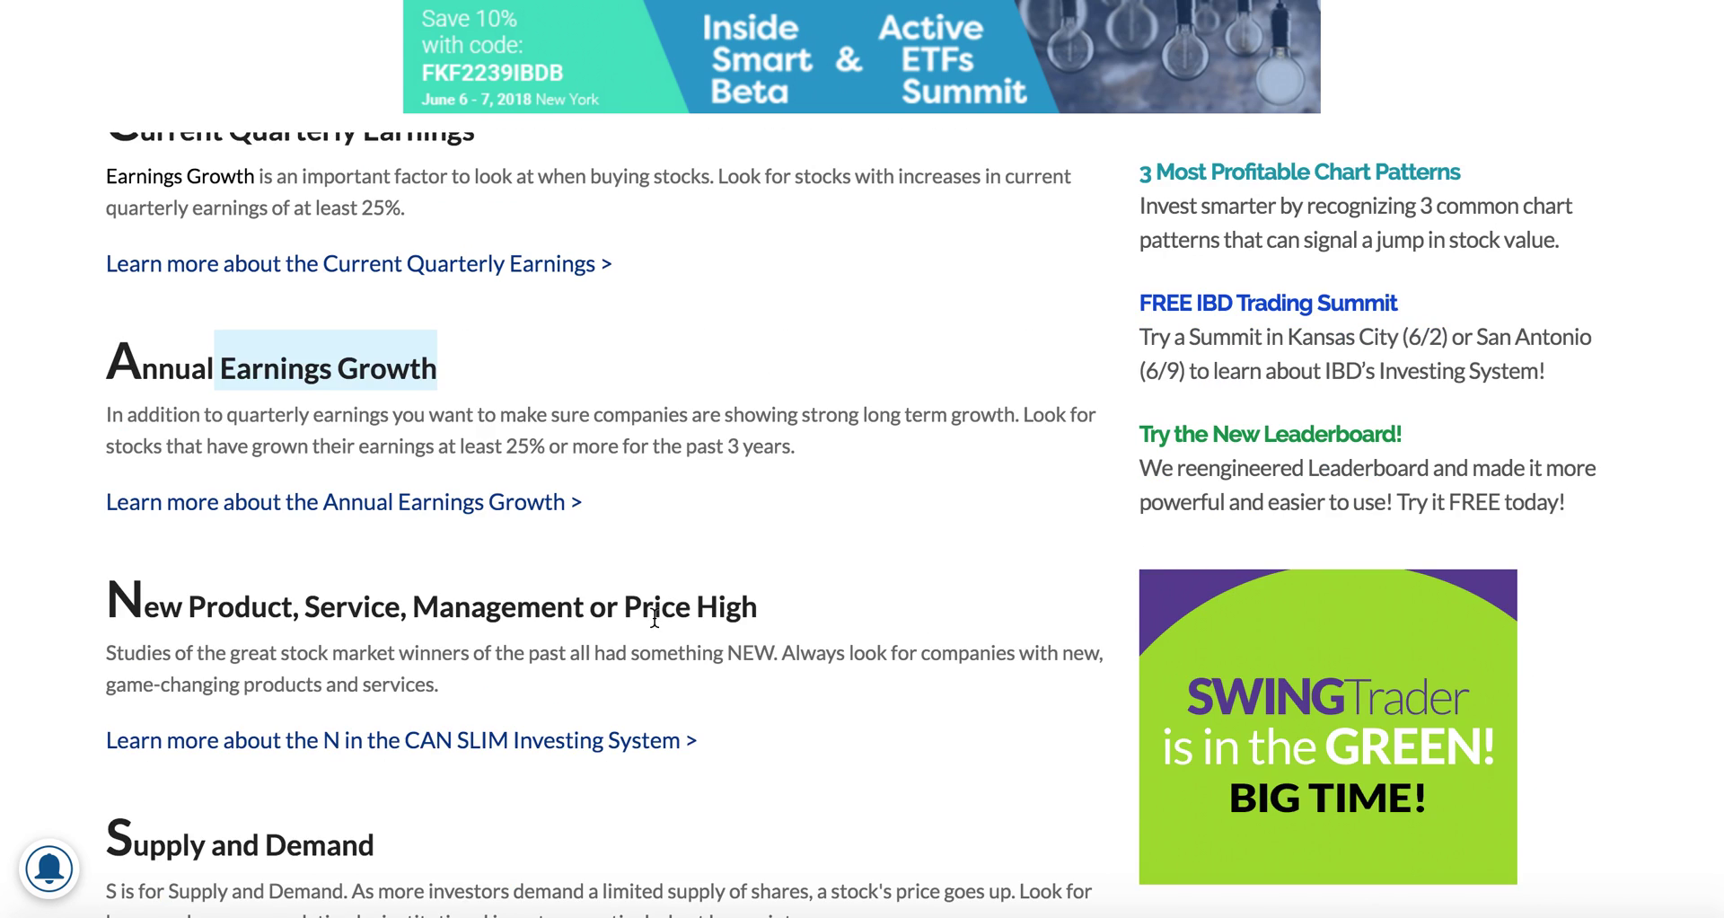
{"action": "left_click_drag", "start_coordinate": [208, 379], "coordinate": [675, 381]}
Open the Supply & Demand article and highlight the sentence about price and volume spikes.
{"action": "scroll", "coordinate": [832, 508], "scroll_direction": "down", "scroll_amount": 1}
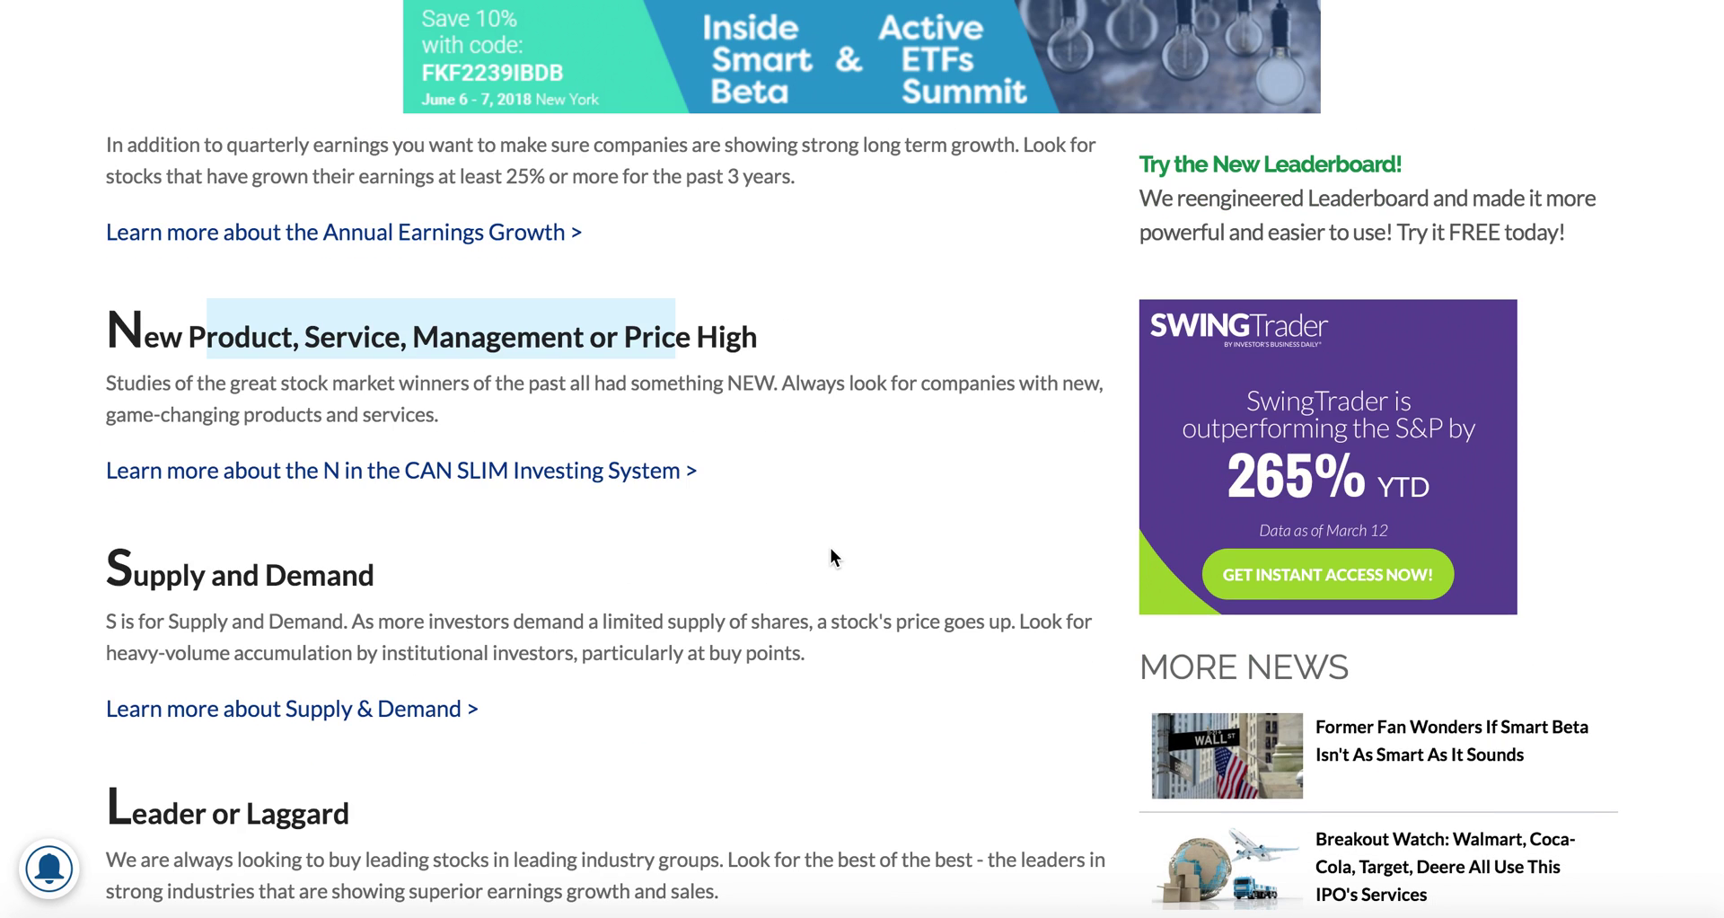
{"action": "scroll", "coordinate": [831, 548], "scroll_direction": "down", "scroll_amount": 2}
{"action": "left_click_drag", "start_coordinate": [125, 422], "coordinate": [710, 478]}
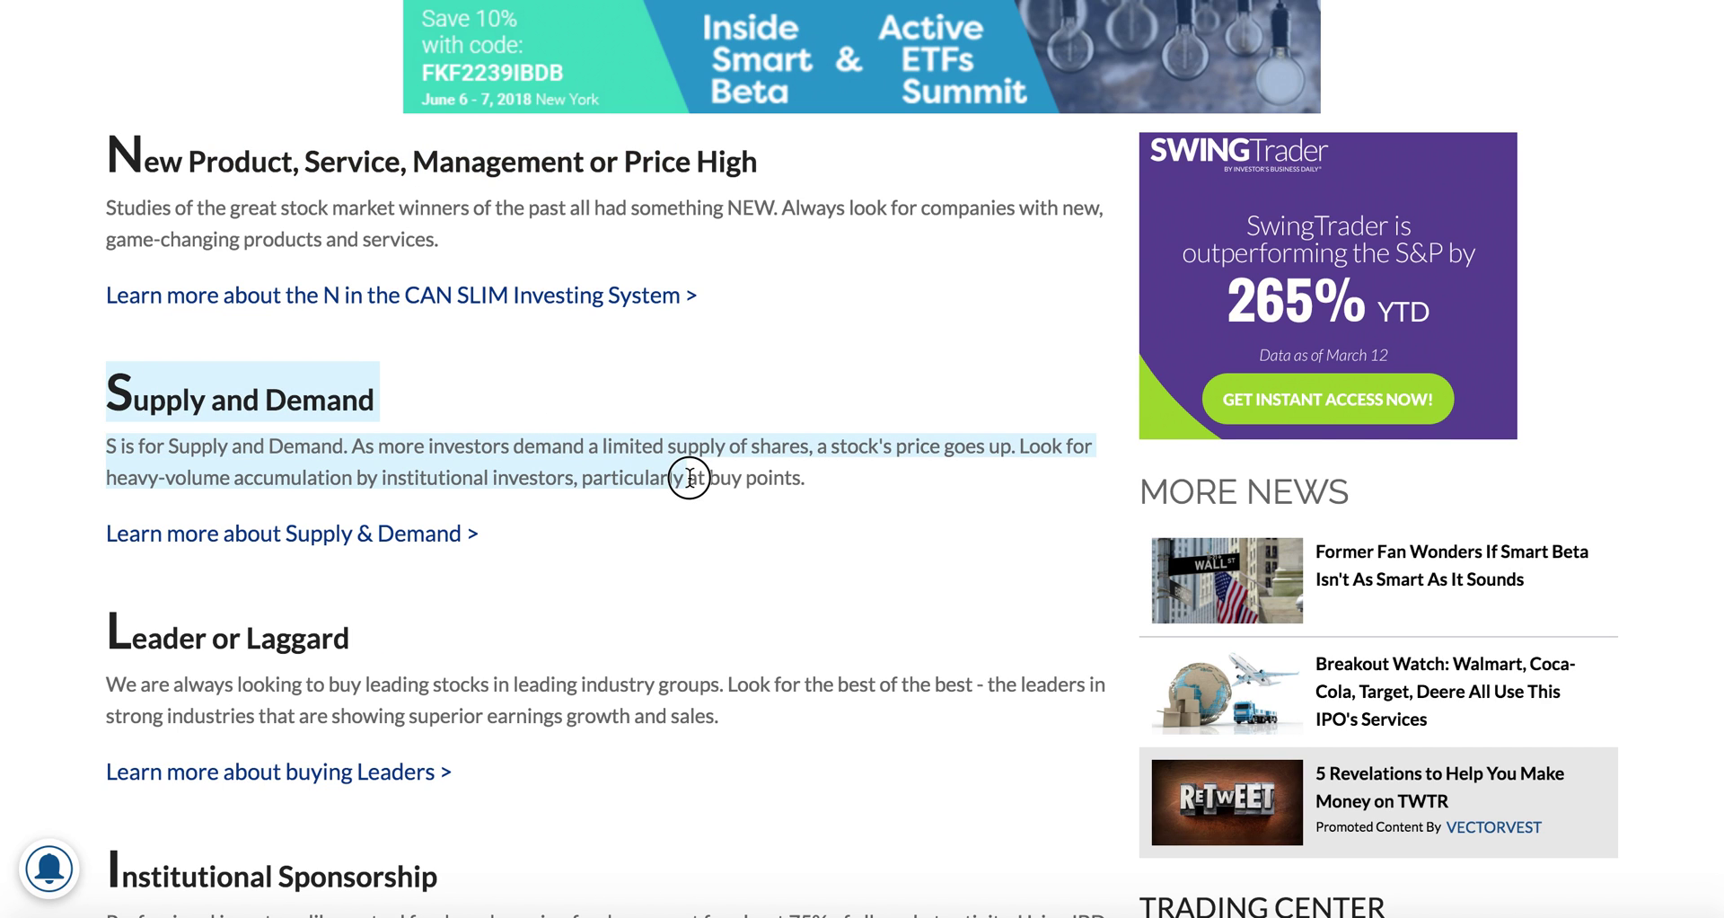
{"action": "left_click", "coordinate": [710, 478]}
{"action": "left_click", "coordinate": [346, 537]}
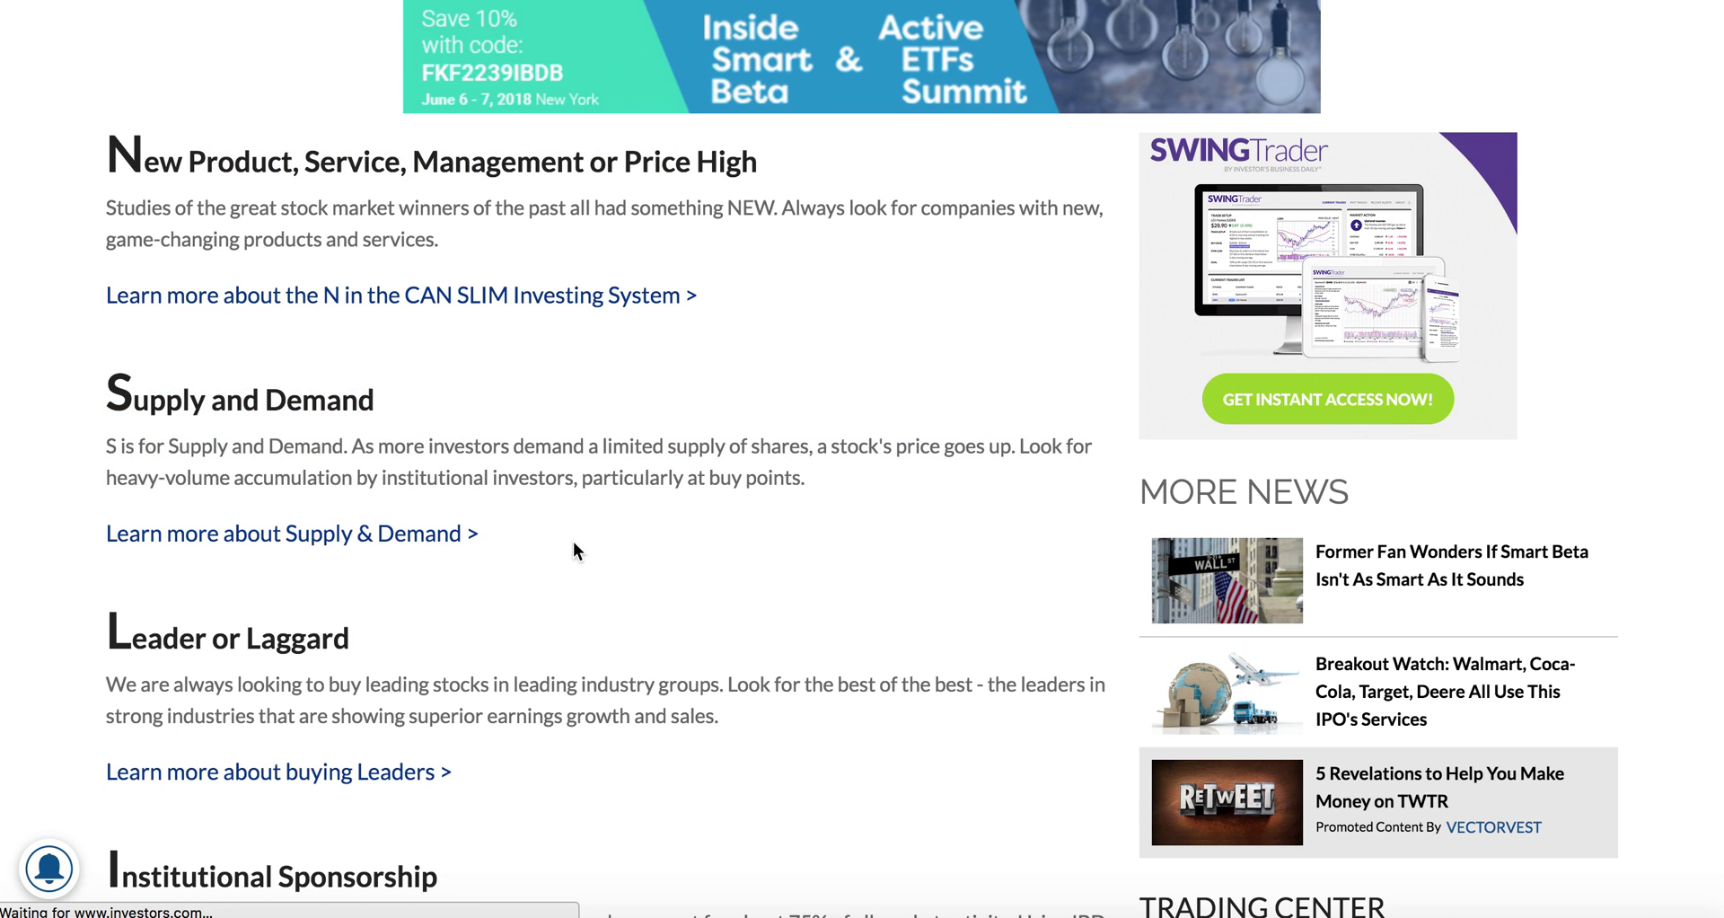
{"action": "scroll", "coordinate": [585, 541], "scroll_direction": "down", "scroll_amount": 5}
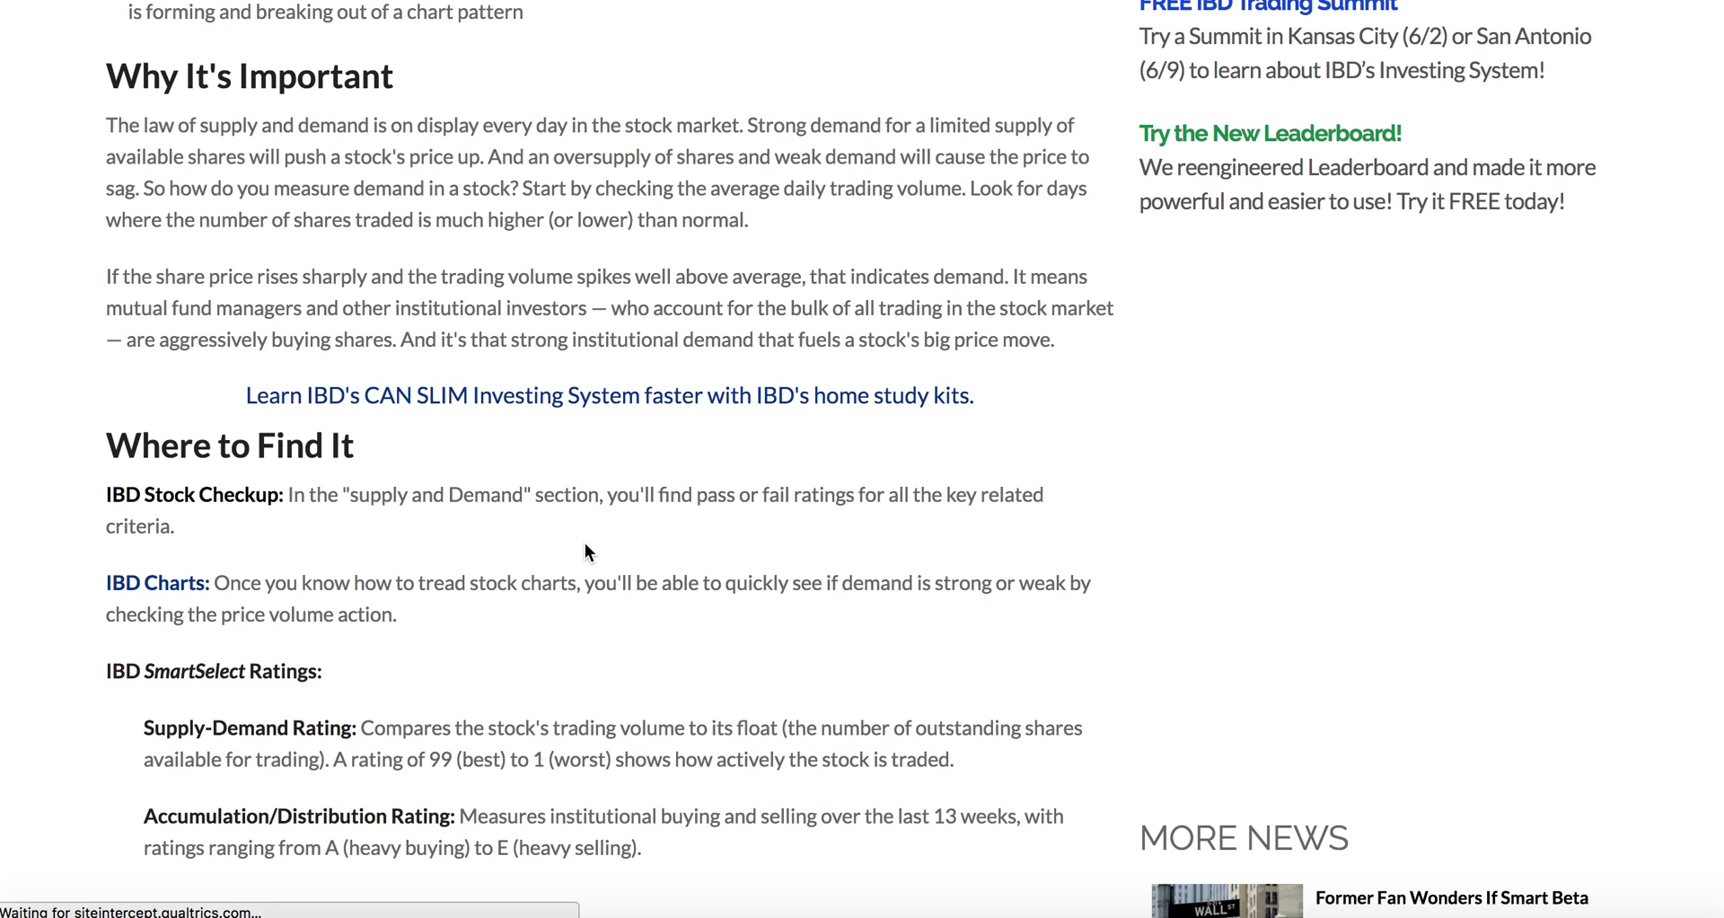
{"action": "scroll", "coordinate": [584, 543], "scroll_direction": "down", "scroll_amount": 2}
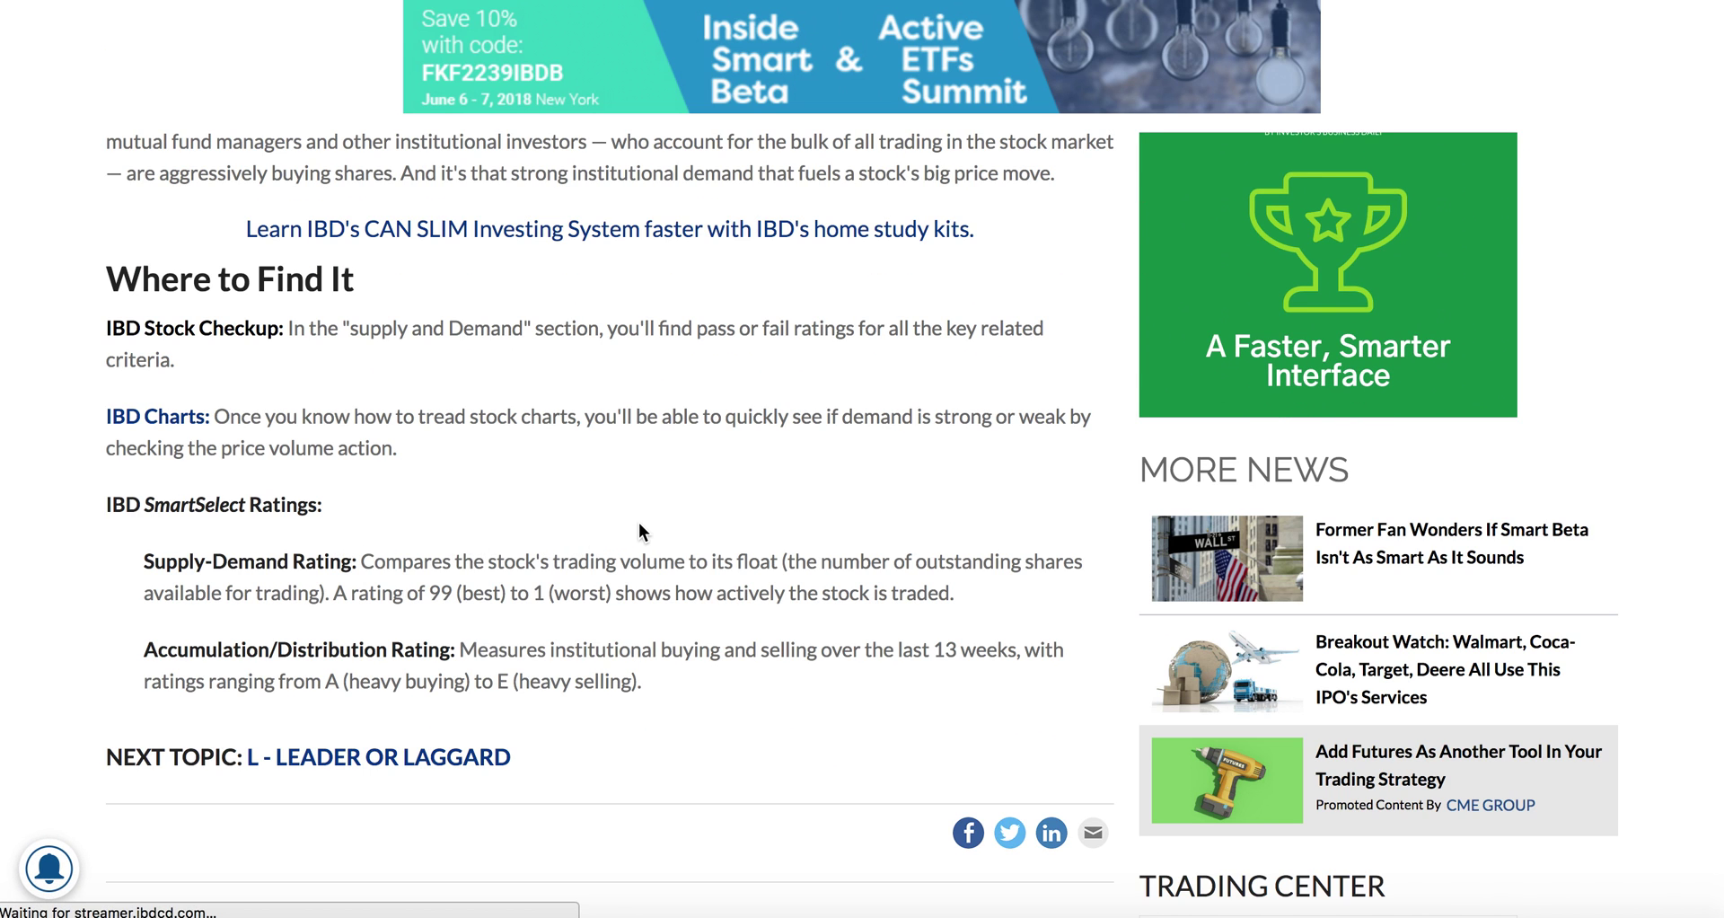
{"action": "scroll", "coordinate": [638, 524], "scroll_direction": "up", "scroll_amount": 2}
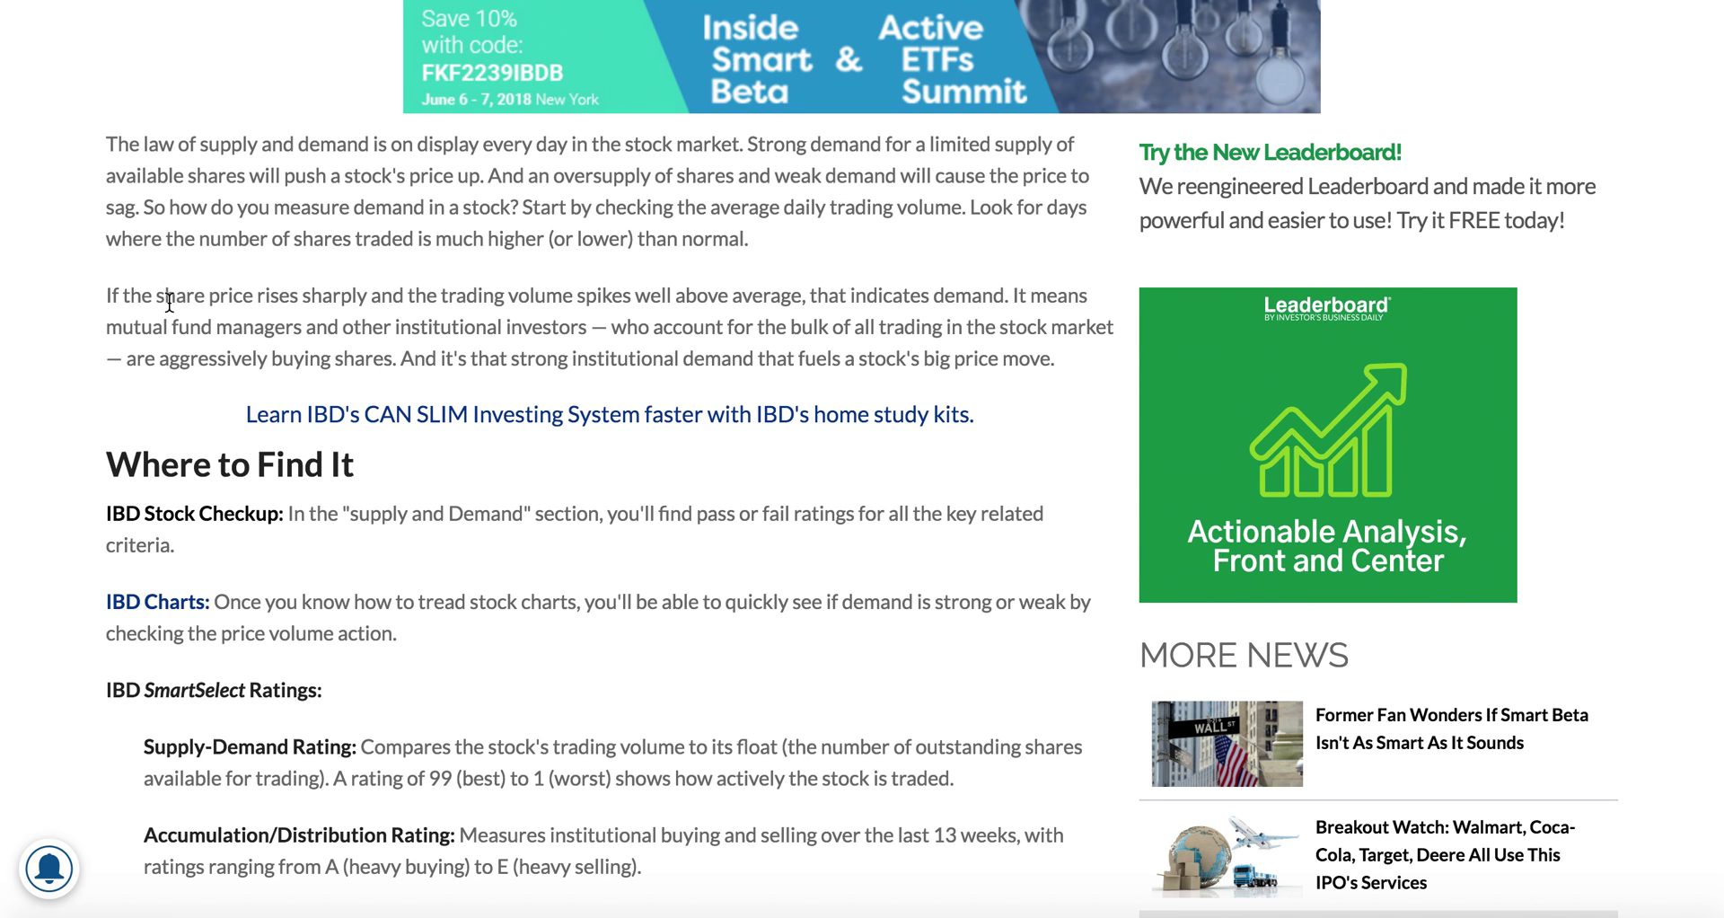
{"action": "left_click_drag", "start_coordinate": [153, 296], "coordinate": [987, 295]}
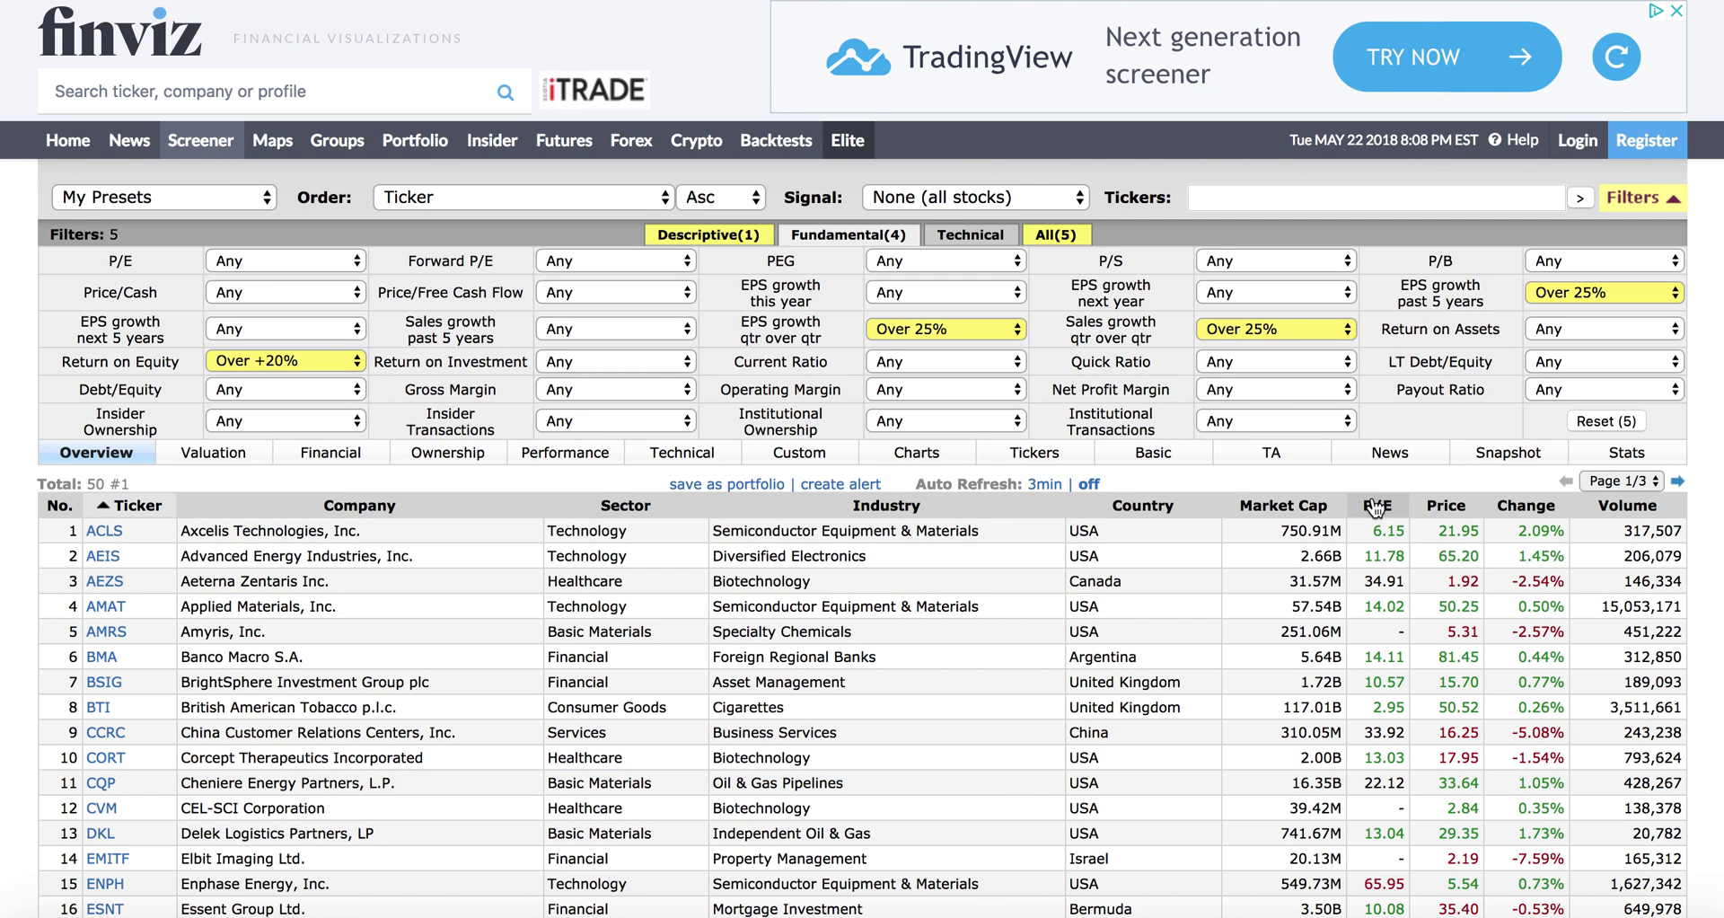
Sort the five-filter results by Change, highest first, and view them as a chart grid.
{"action": "left_click", "coordinate": [1515, 509]}
{"action": "left_click", "coordinate": [1518, 505]}
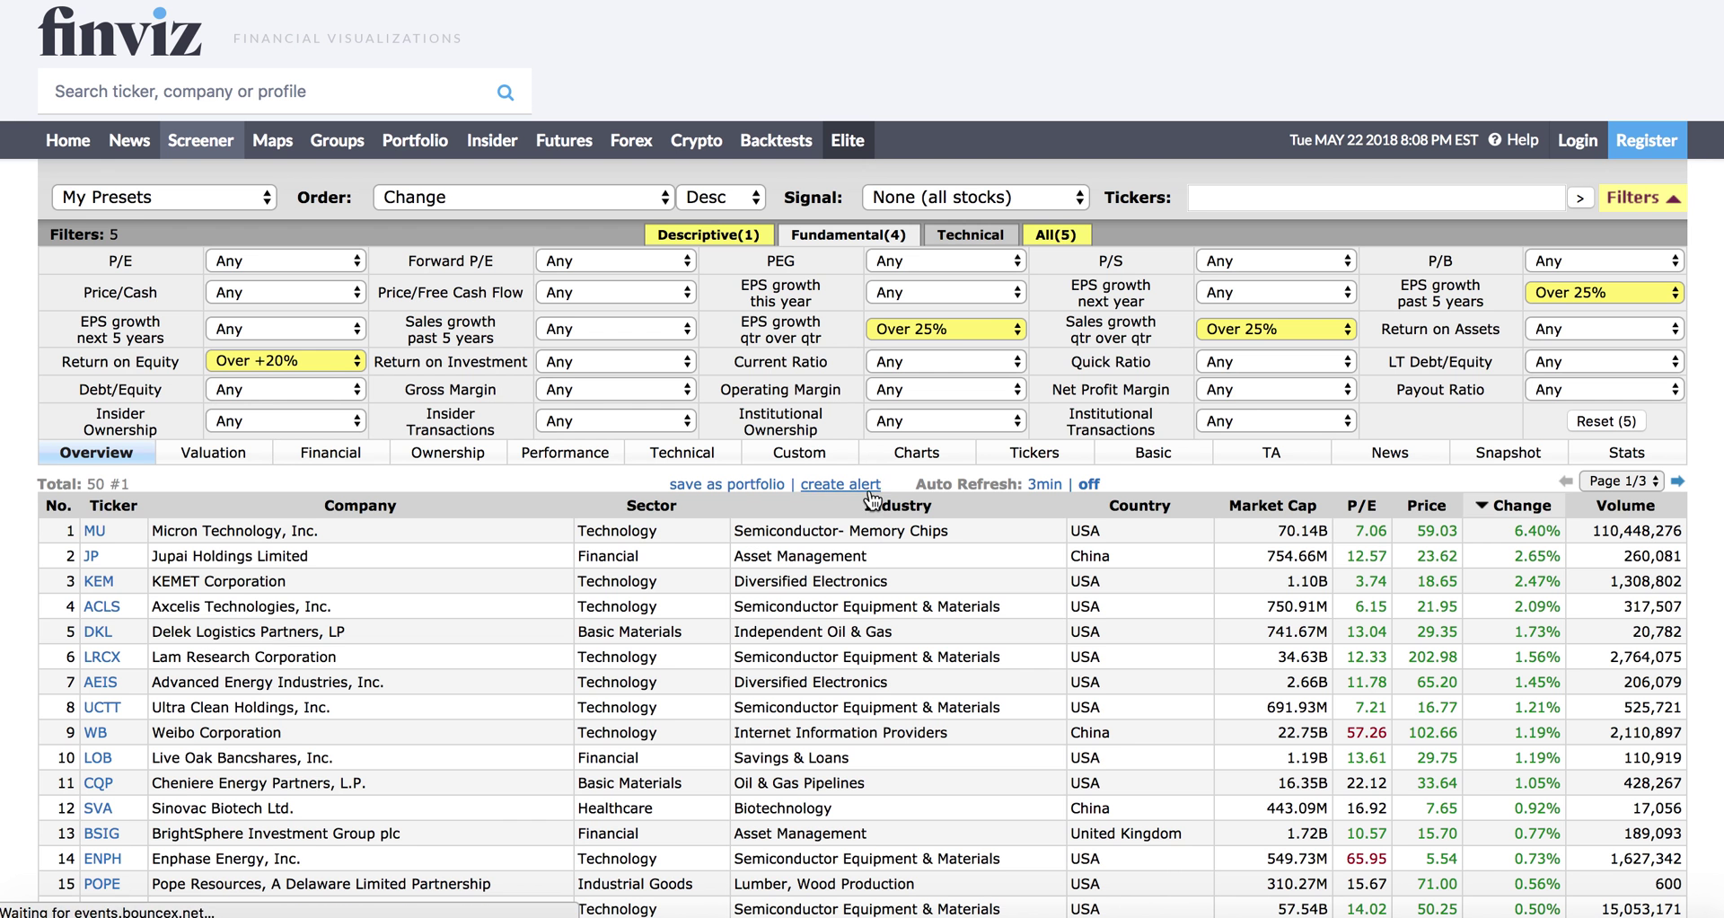
{"action": "left_click", "coordinate": [935, 458]}
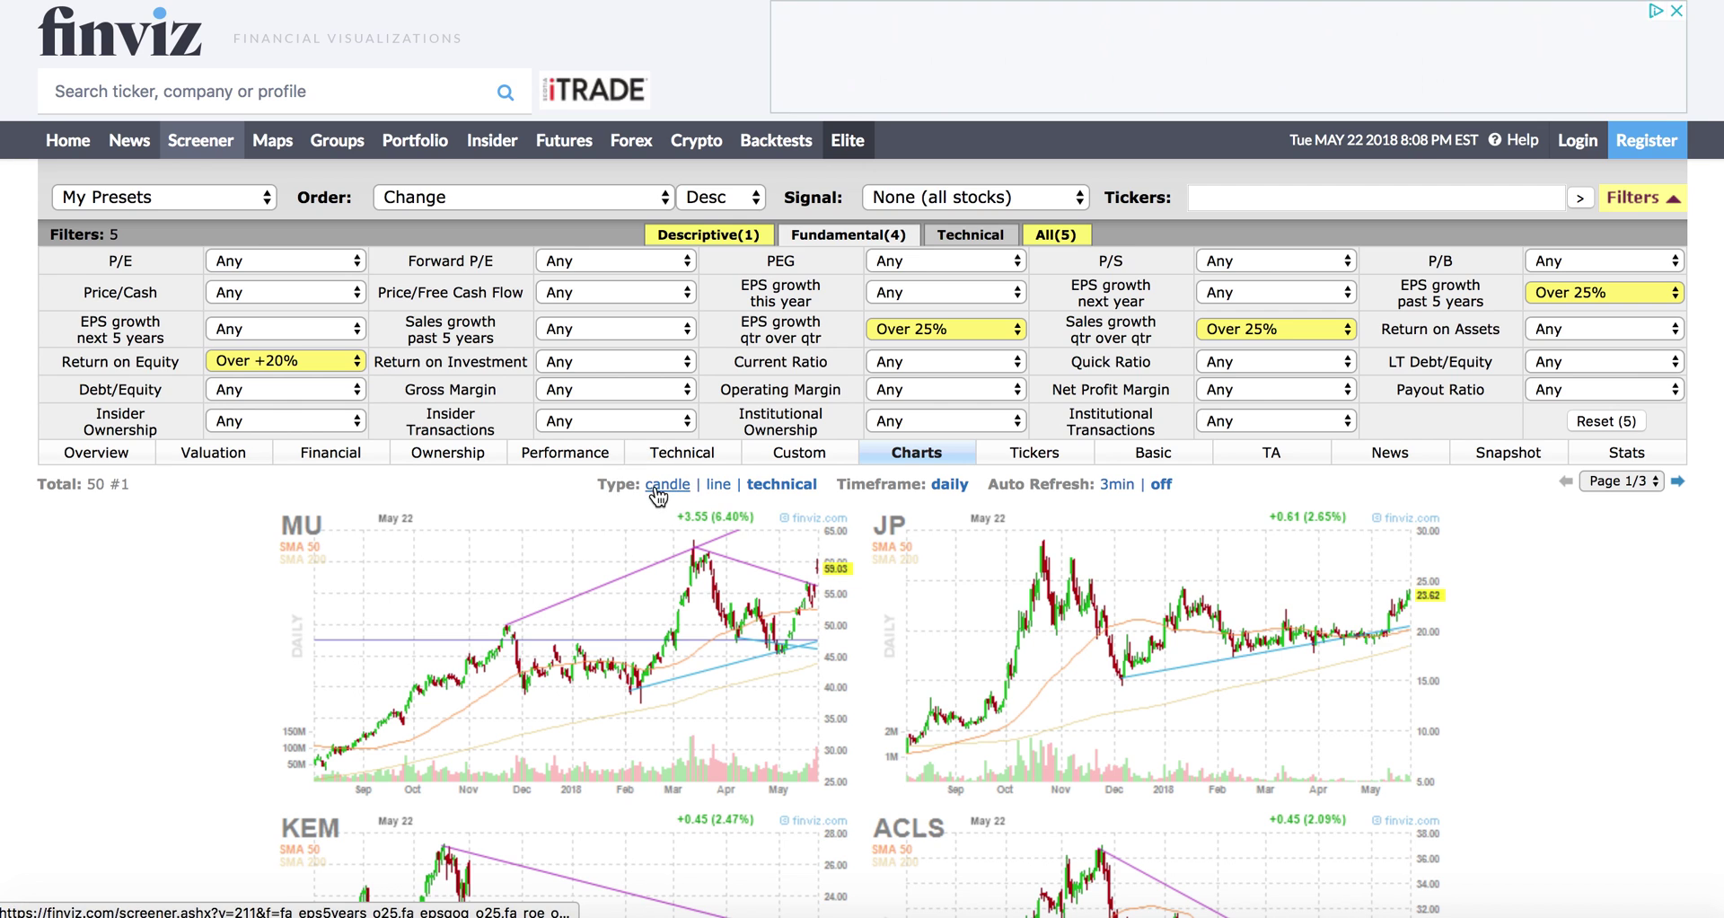
{"action": "scroll", "coordinate": [1635, 655], "scroll_direction": "down", "scroll_amount": 3}
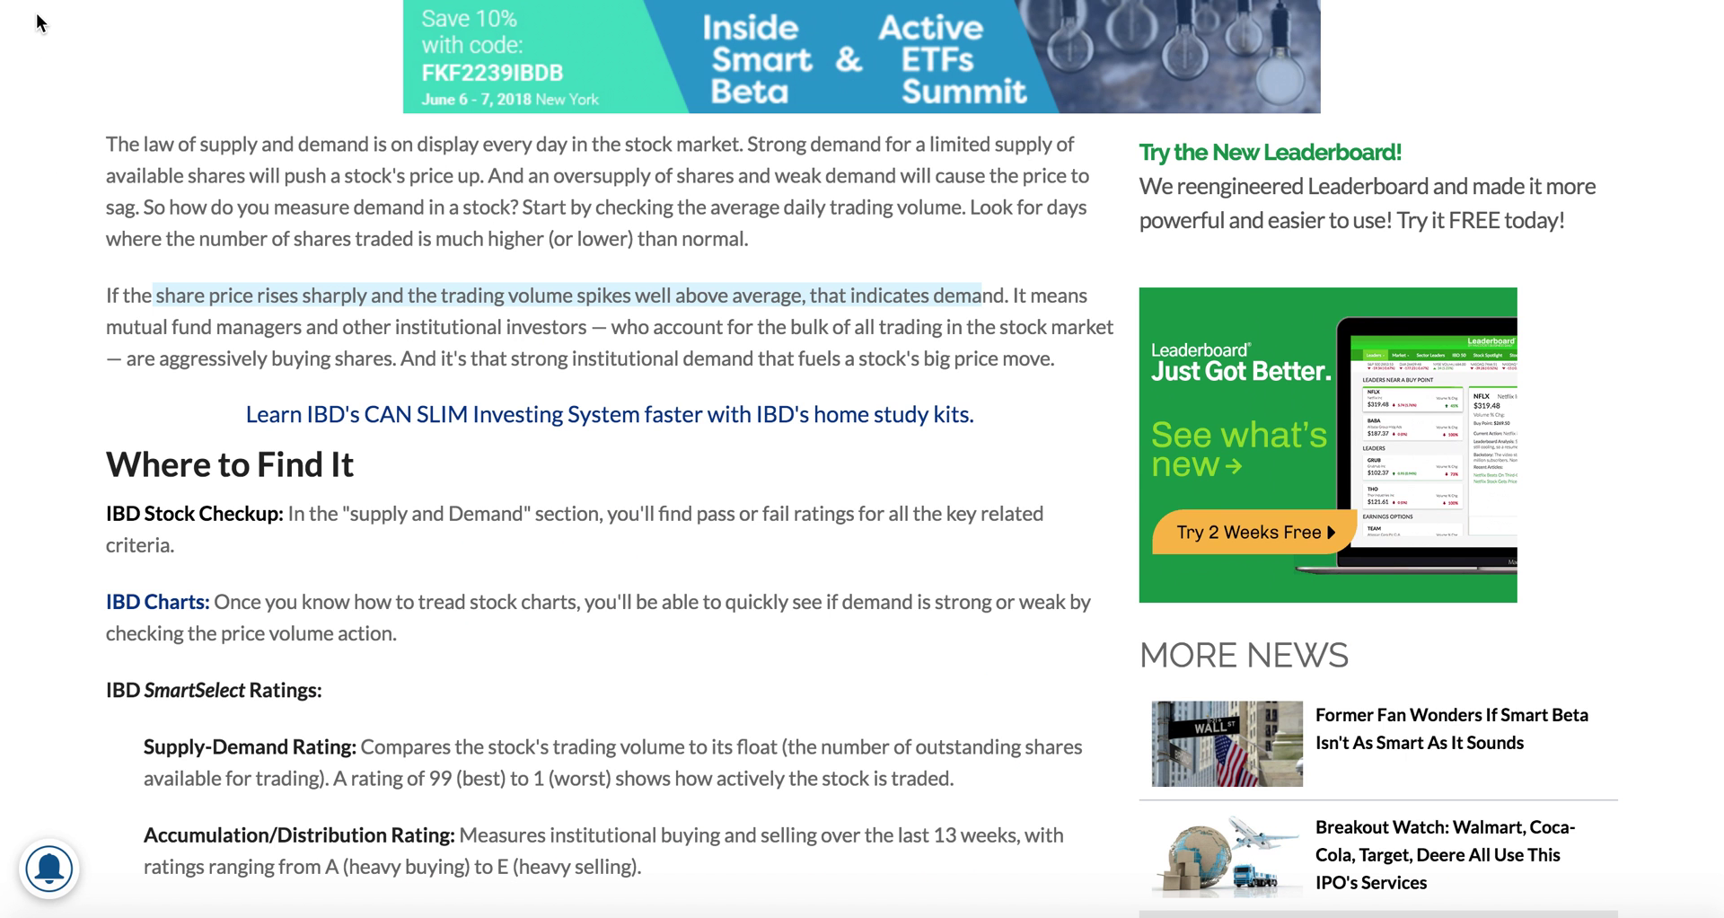
Go back to IBD's CAN SLIM overview and scroll down to the Leader or Laggard section.
{"action": "left_click", "coordinate": [36, 36]}
{"action": "scroll", "coordinate": [122, 404], "scroll_direction": "down", "scroll_amount": 6}
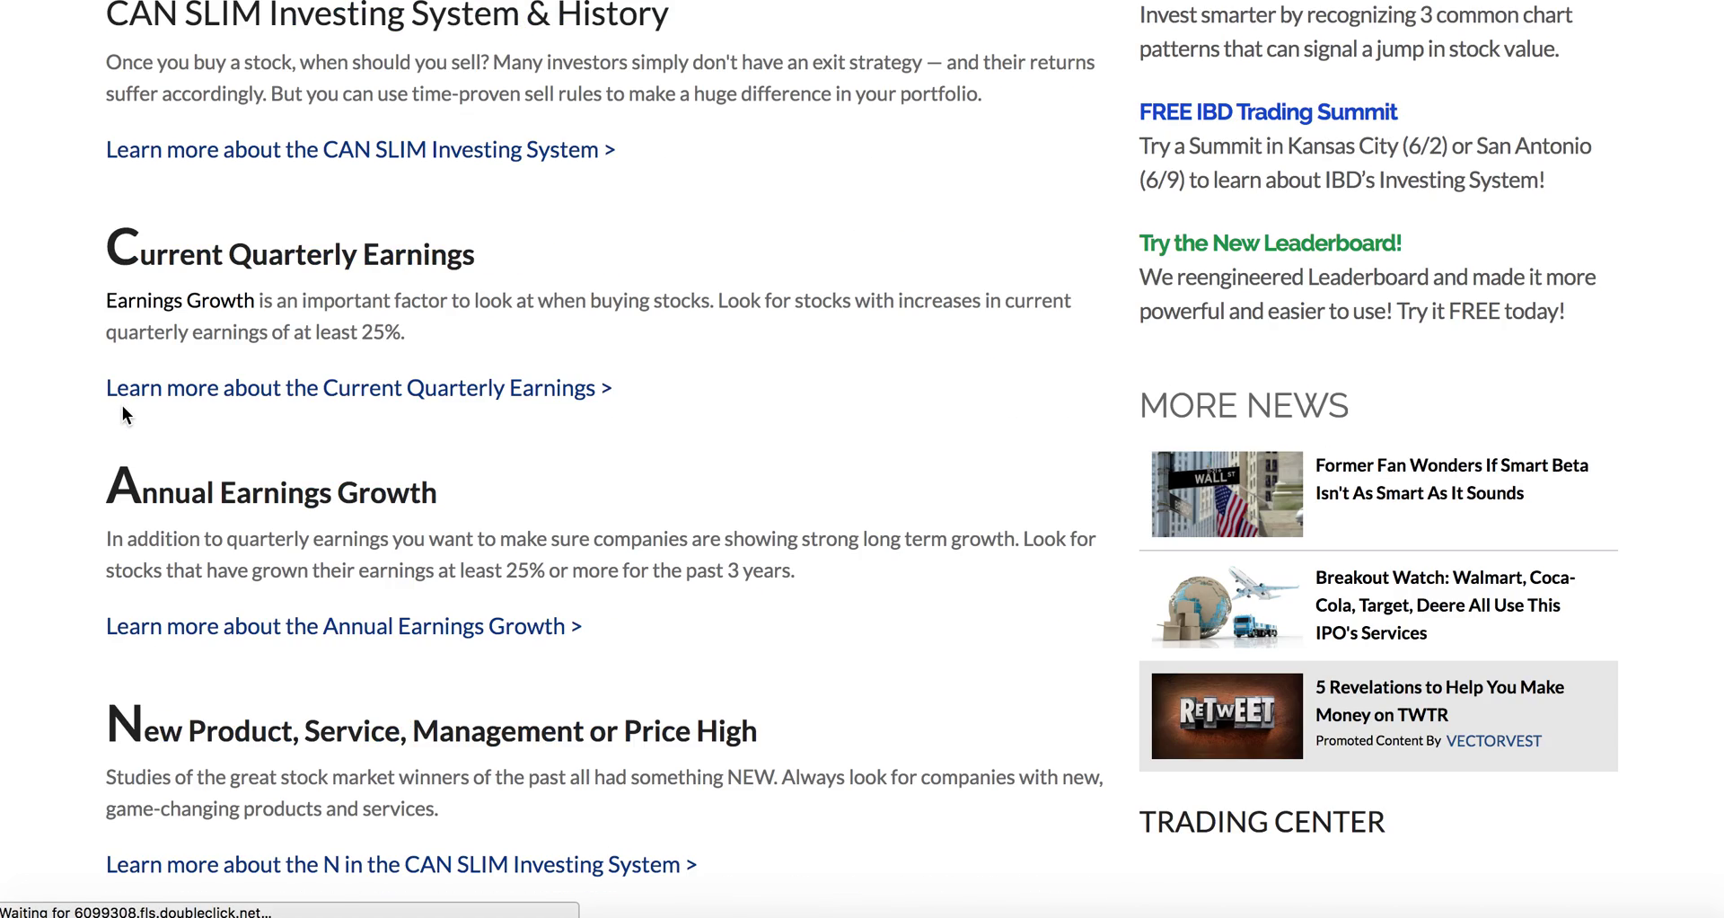
{"action": "scroll", "coordinate": [123, 406], "scroll_direction": "down", "scroll_amount": 5}
{"action": "scroll", "coordinate": [123, 406], "scroll_direction": "down", "scroll_amount": 2}
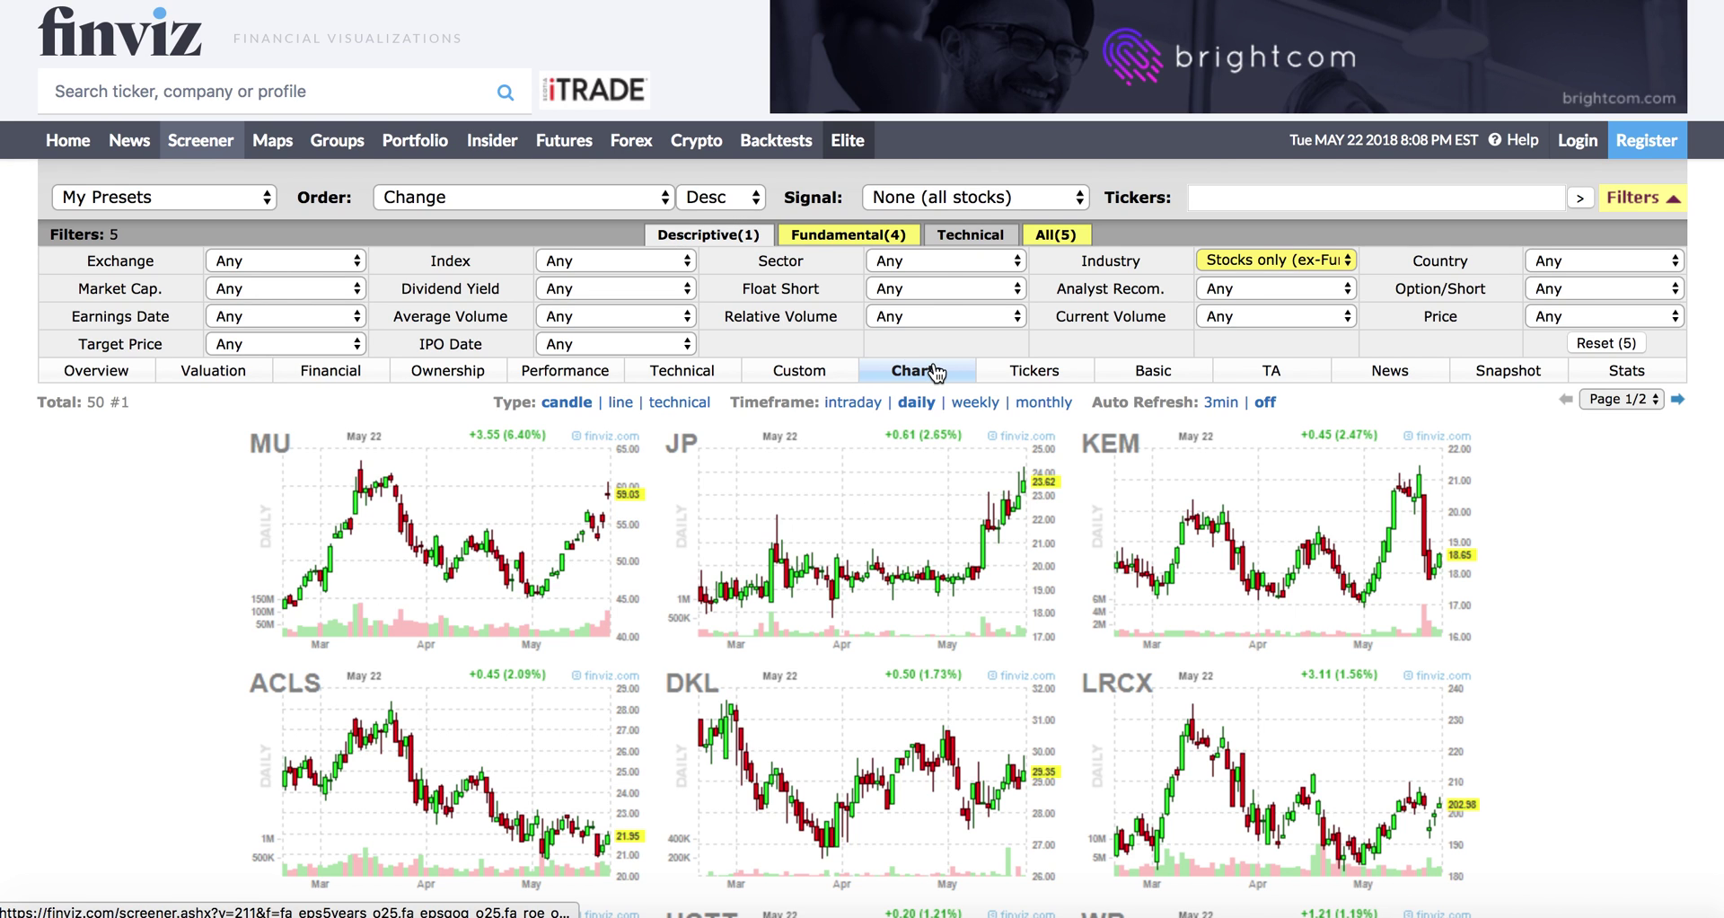
Open IBD's Institutional Sponsorship article and highlight its 400,000 daily trading volume requirement.
{"action": "left_click", "coordinate": [937, 372]}
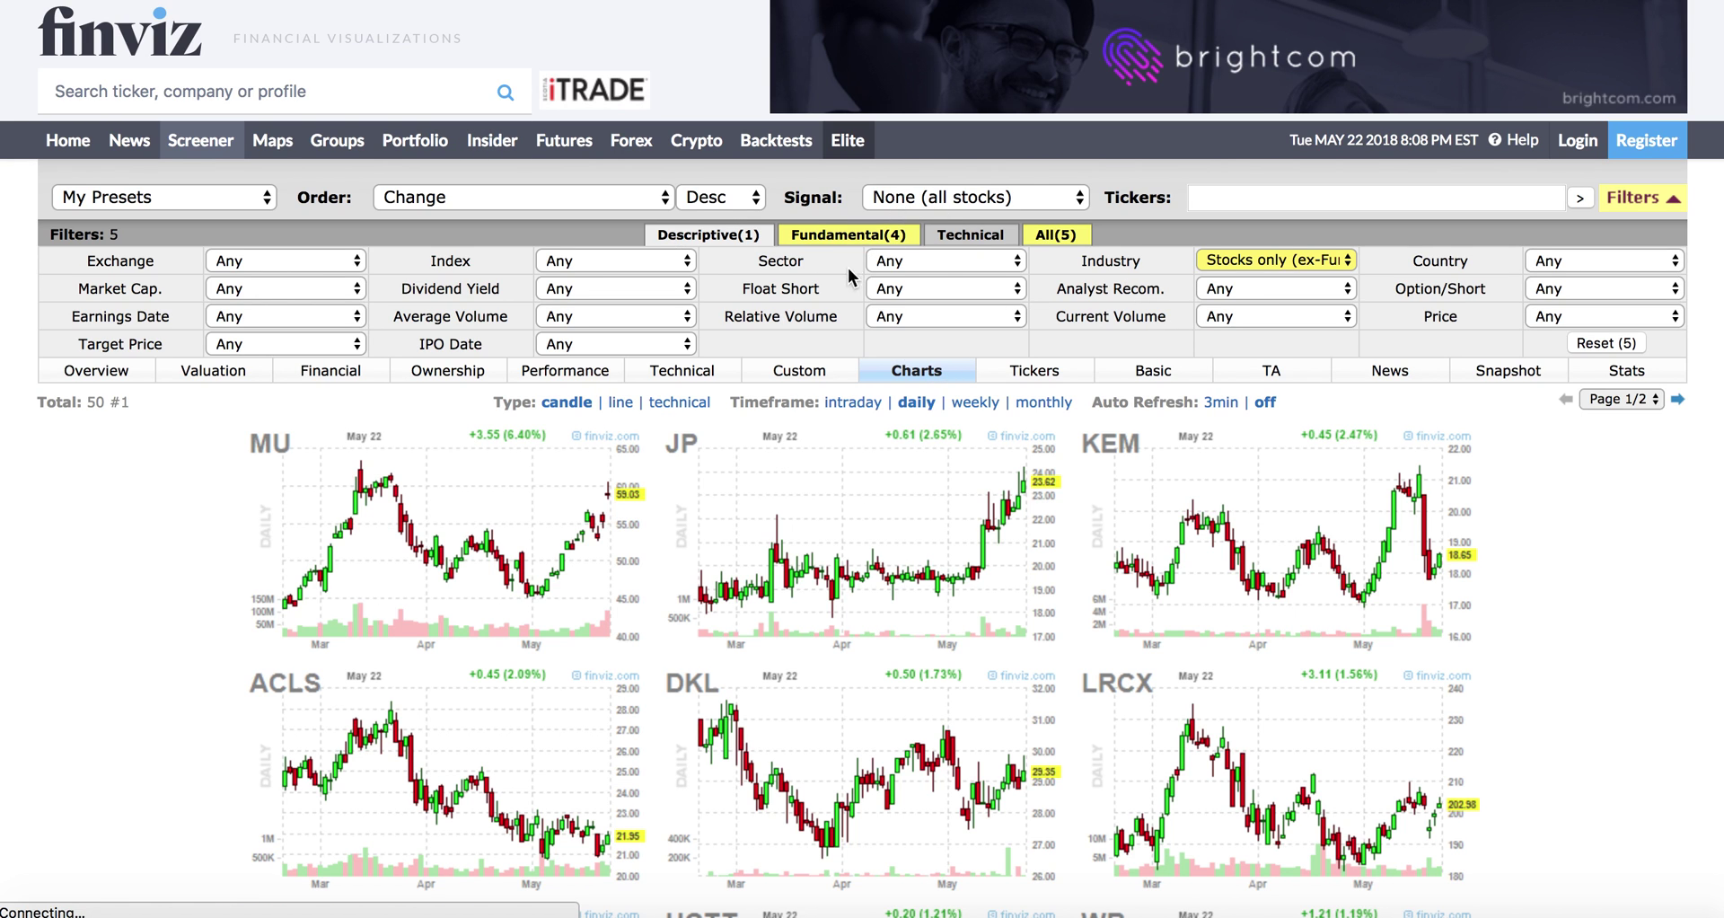
{"action": "left_click", "coordinate": [679, 319]}
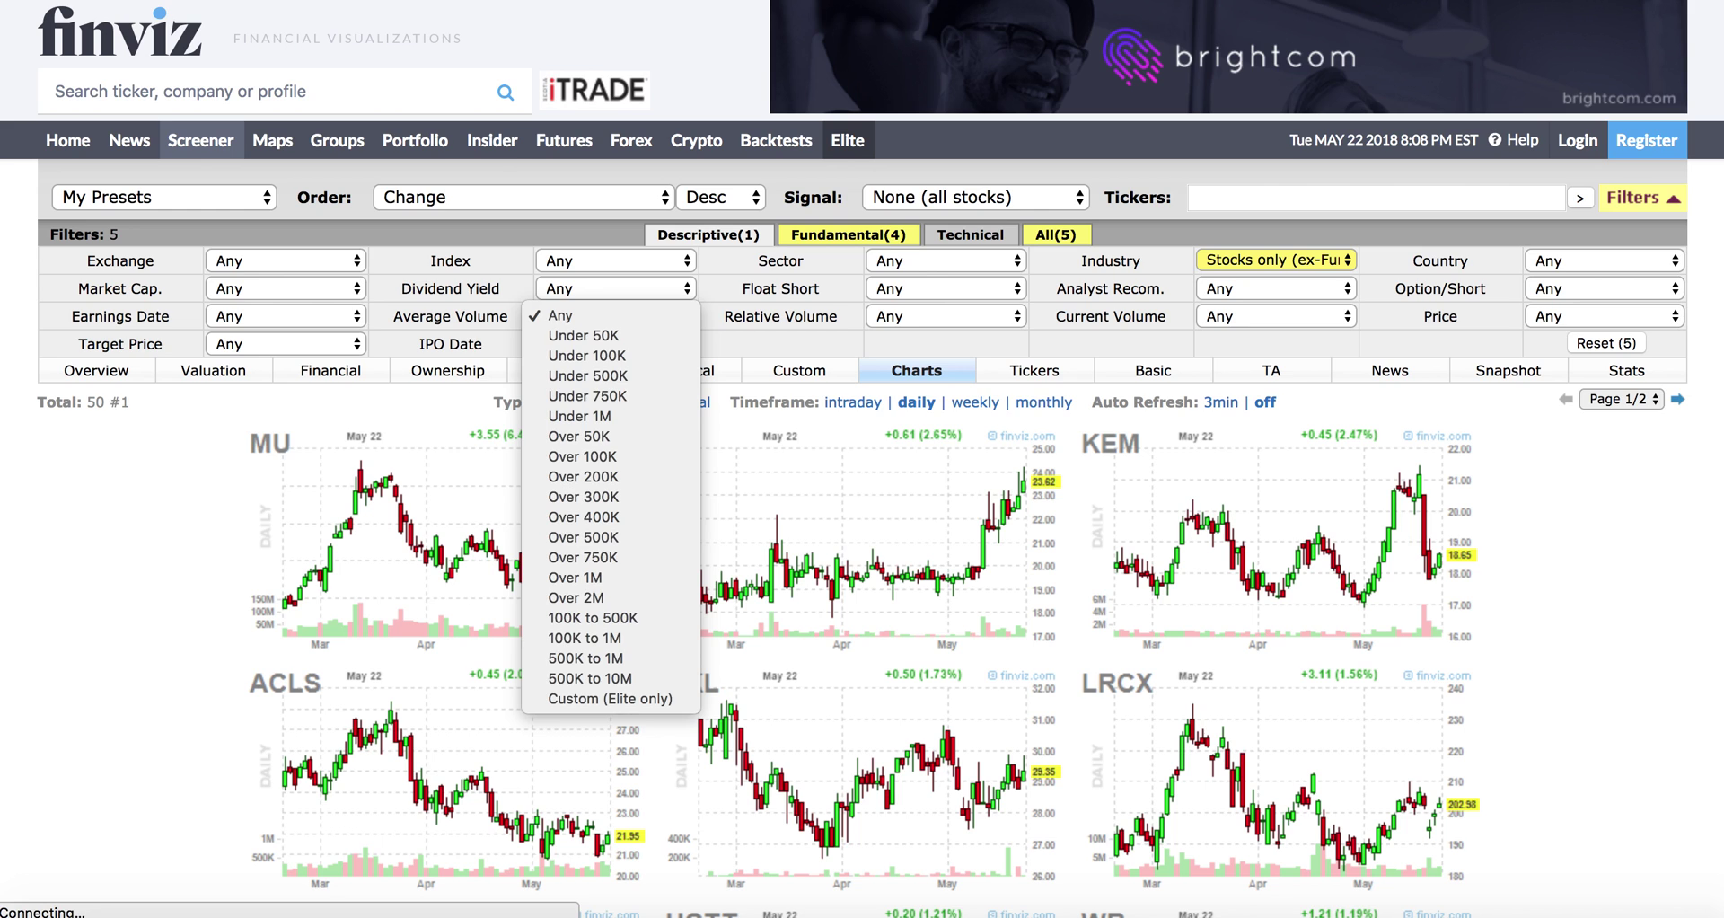
{"action": "left_click", "coordinate": [493, 332]}
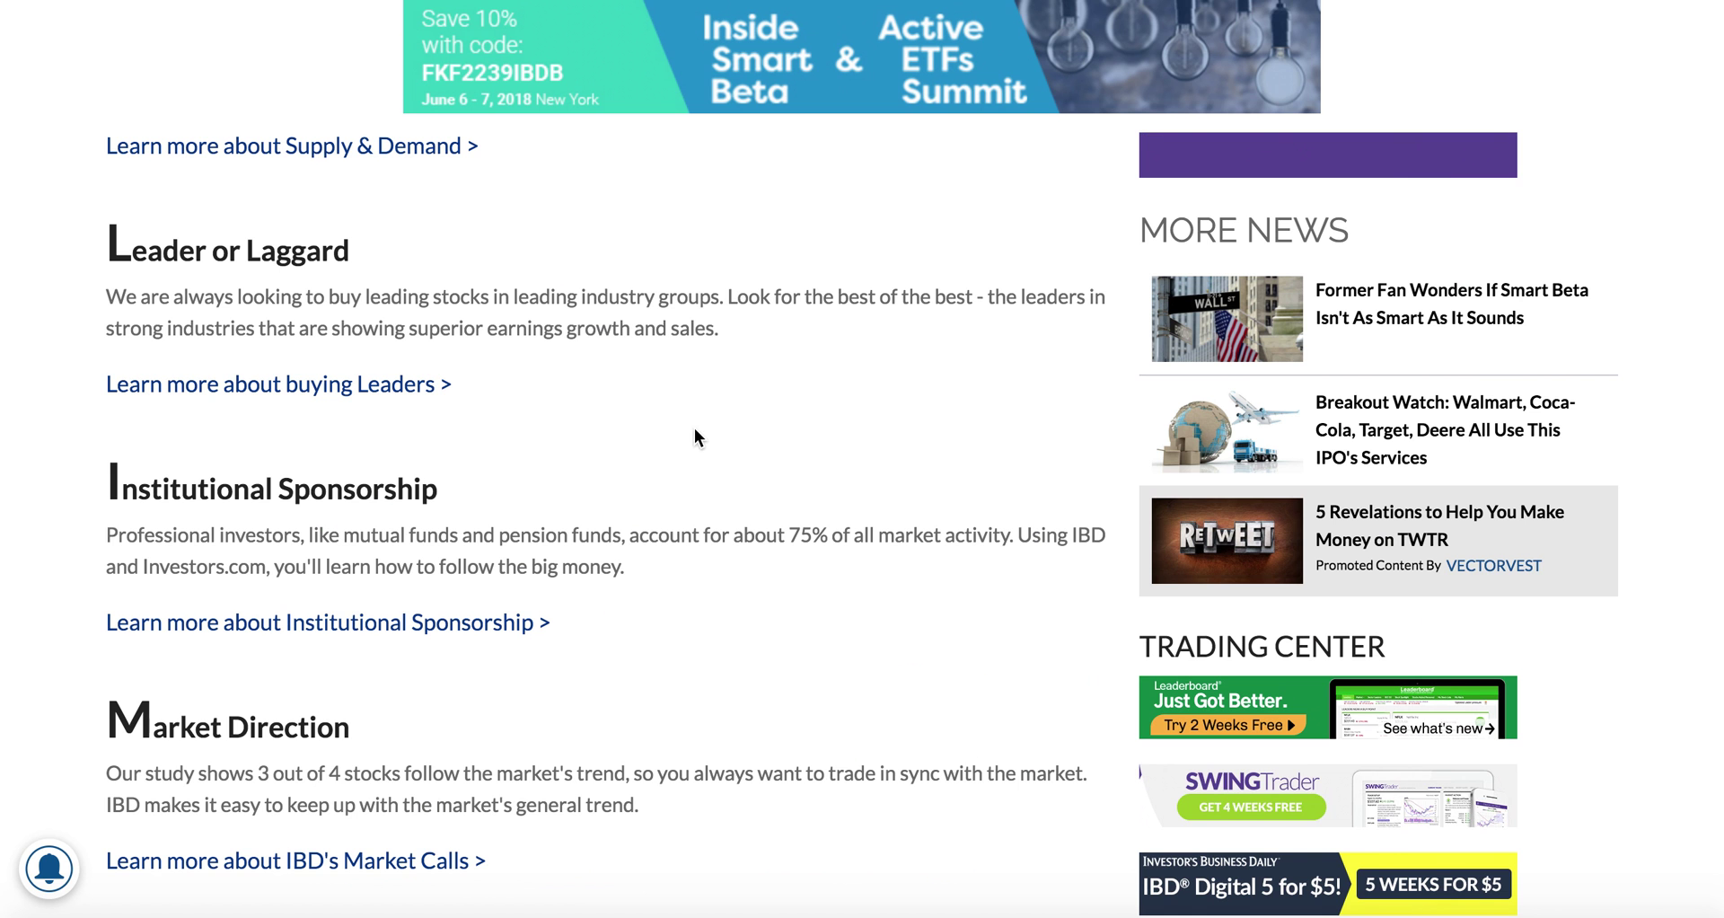
{"action": "left_click", "coordinate": [386, 623]}
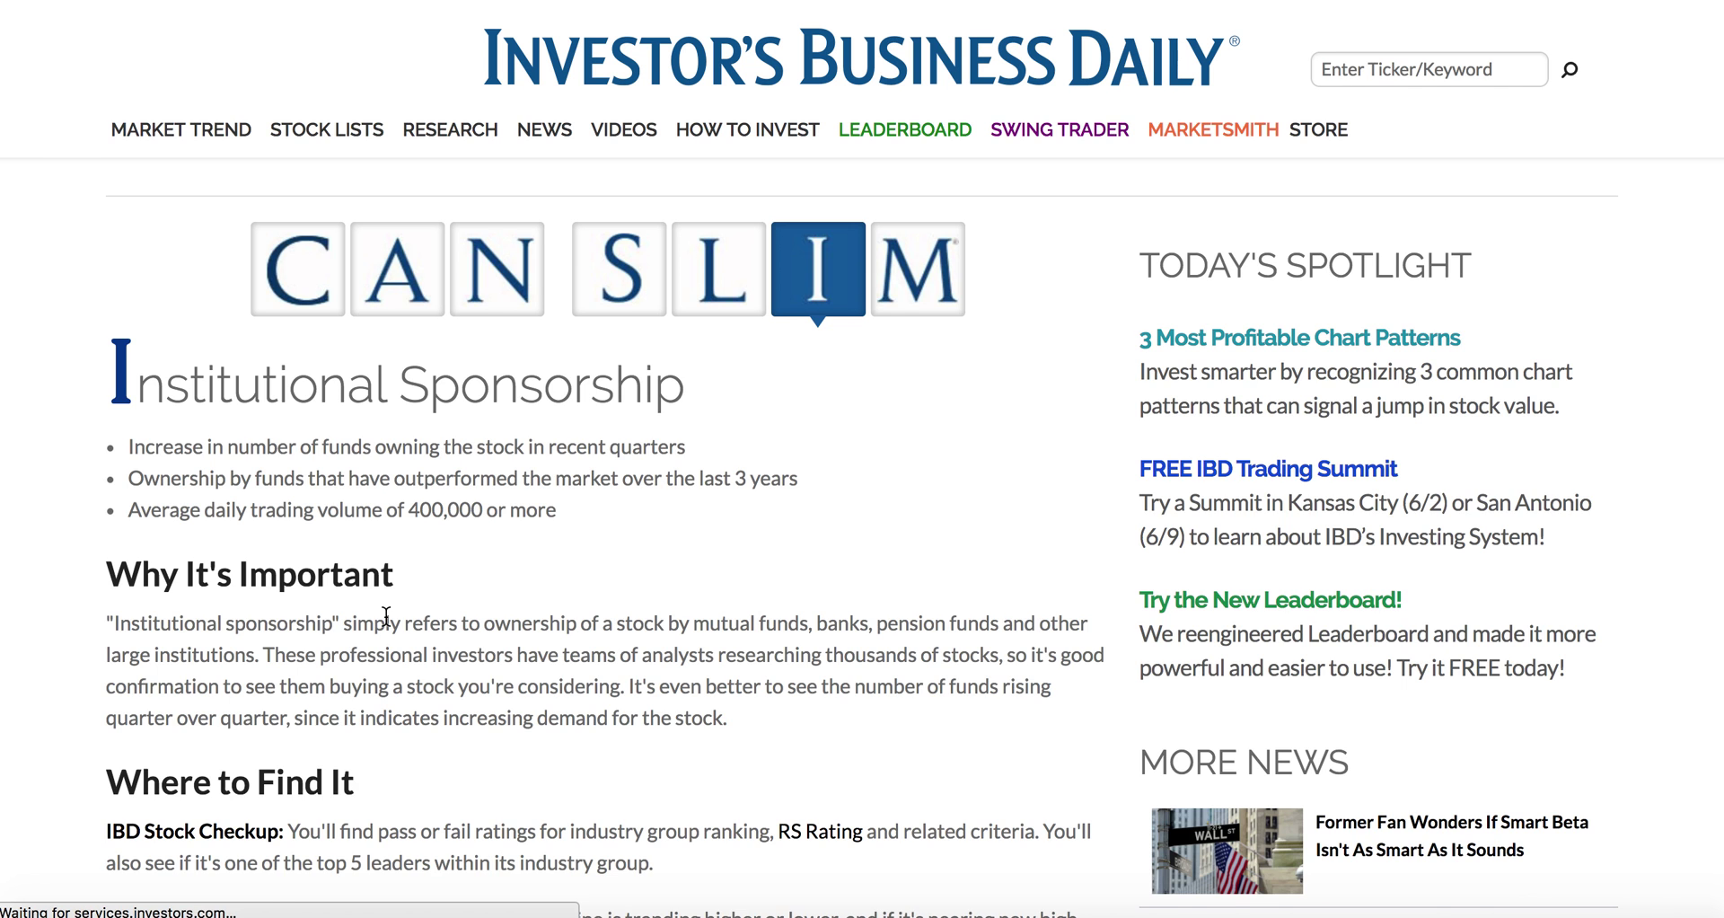
{"action": "scroll", "coordinate": [467, 570], "scroll_direction": "down", "scroll_amount": 2}
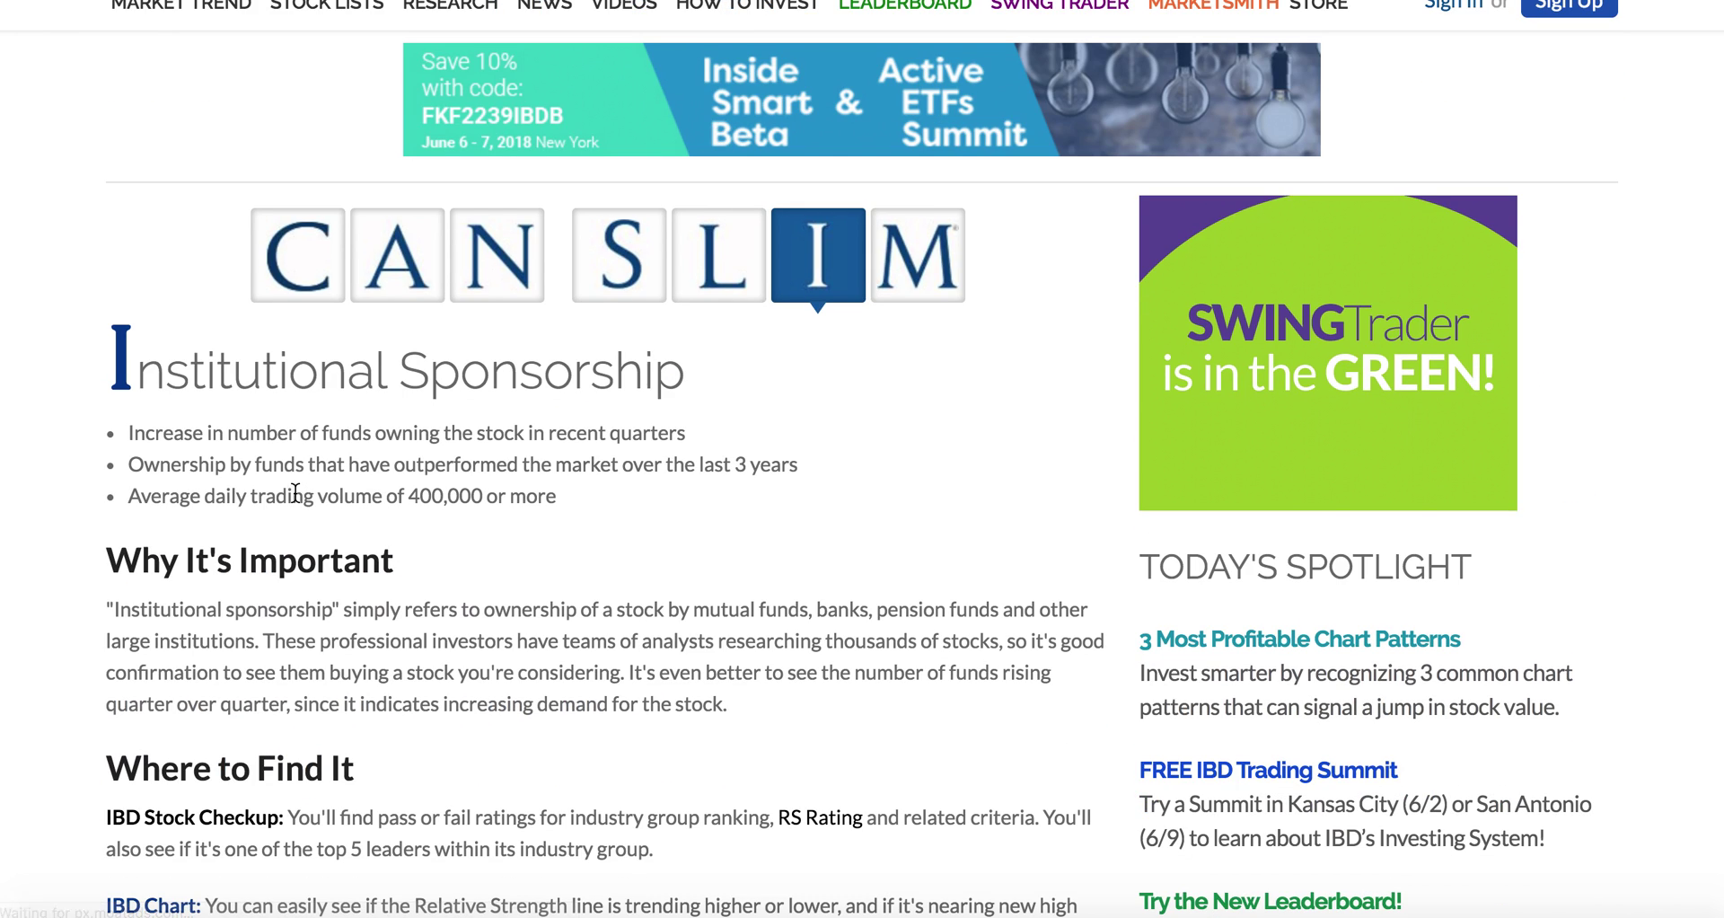
{"action": "left_click_drag", "start_coordinate": [205, 496], "coordinate": [557, 494]}
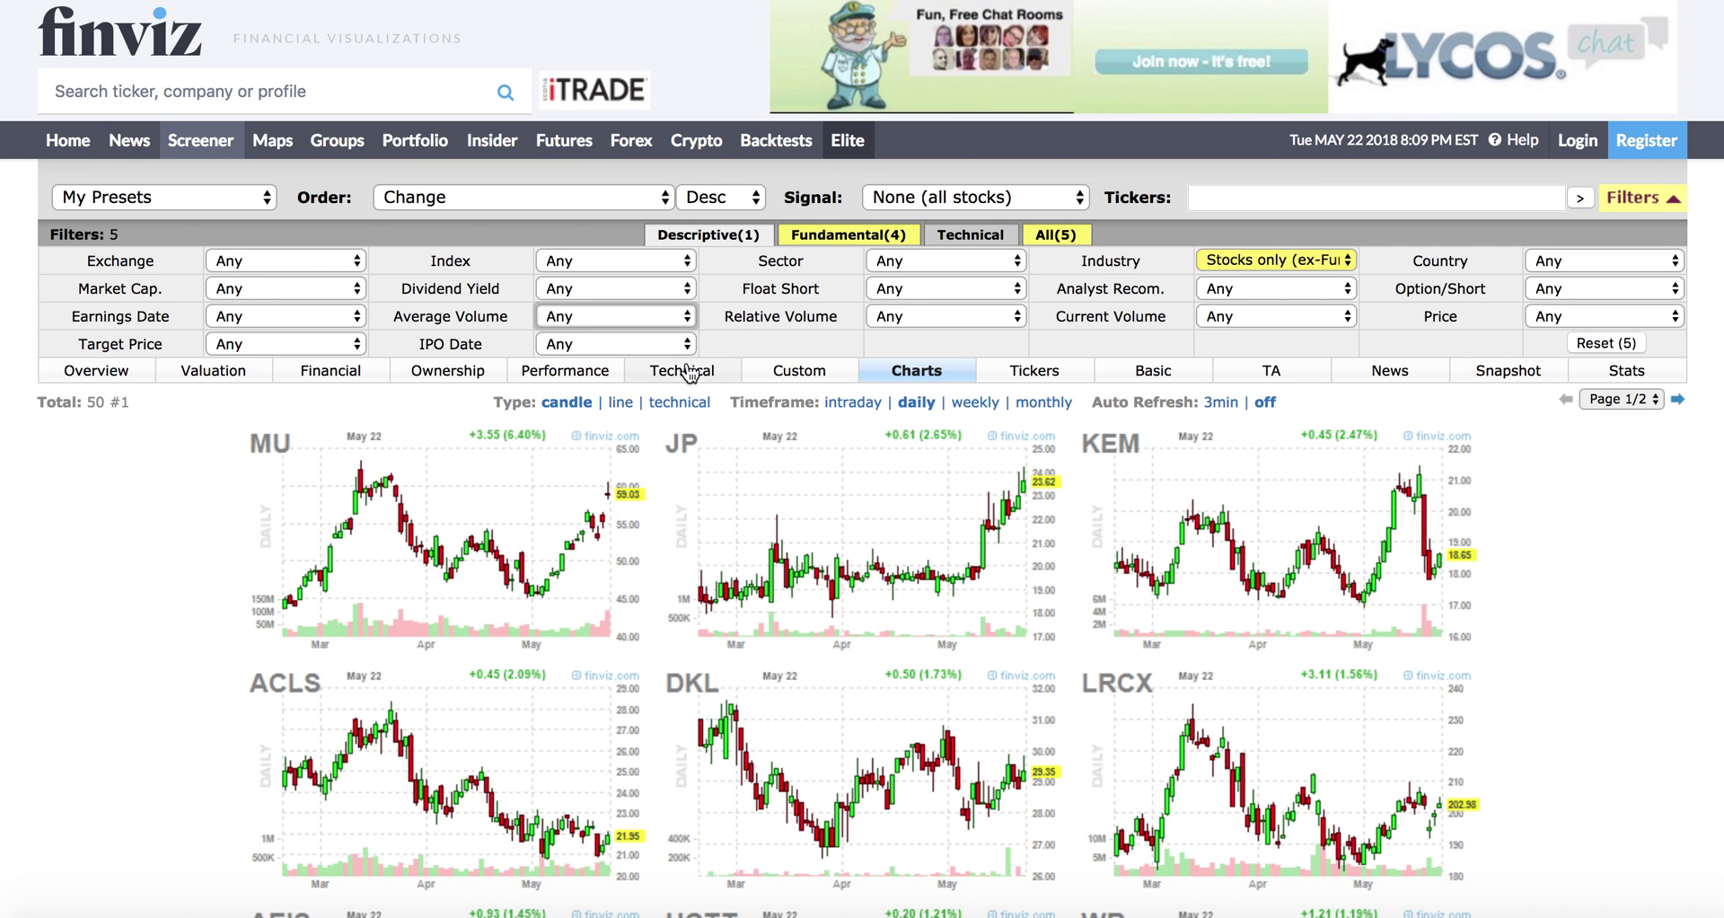
Set Finviz's Average Volume filter to Over 400K and browse the 26 resulting charts.
{"action": "left_click", "coordinate": [672, 318]}
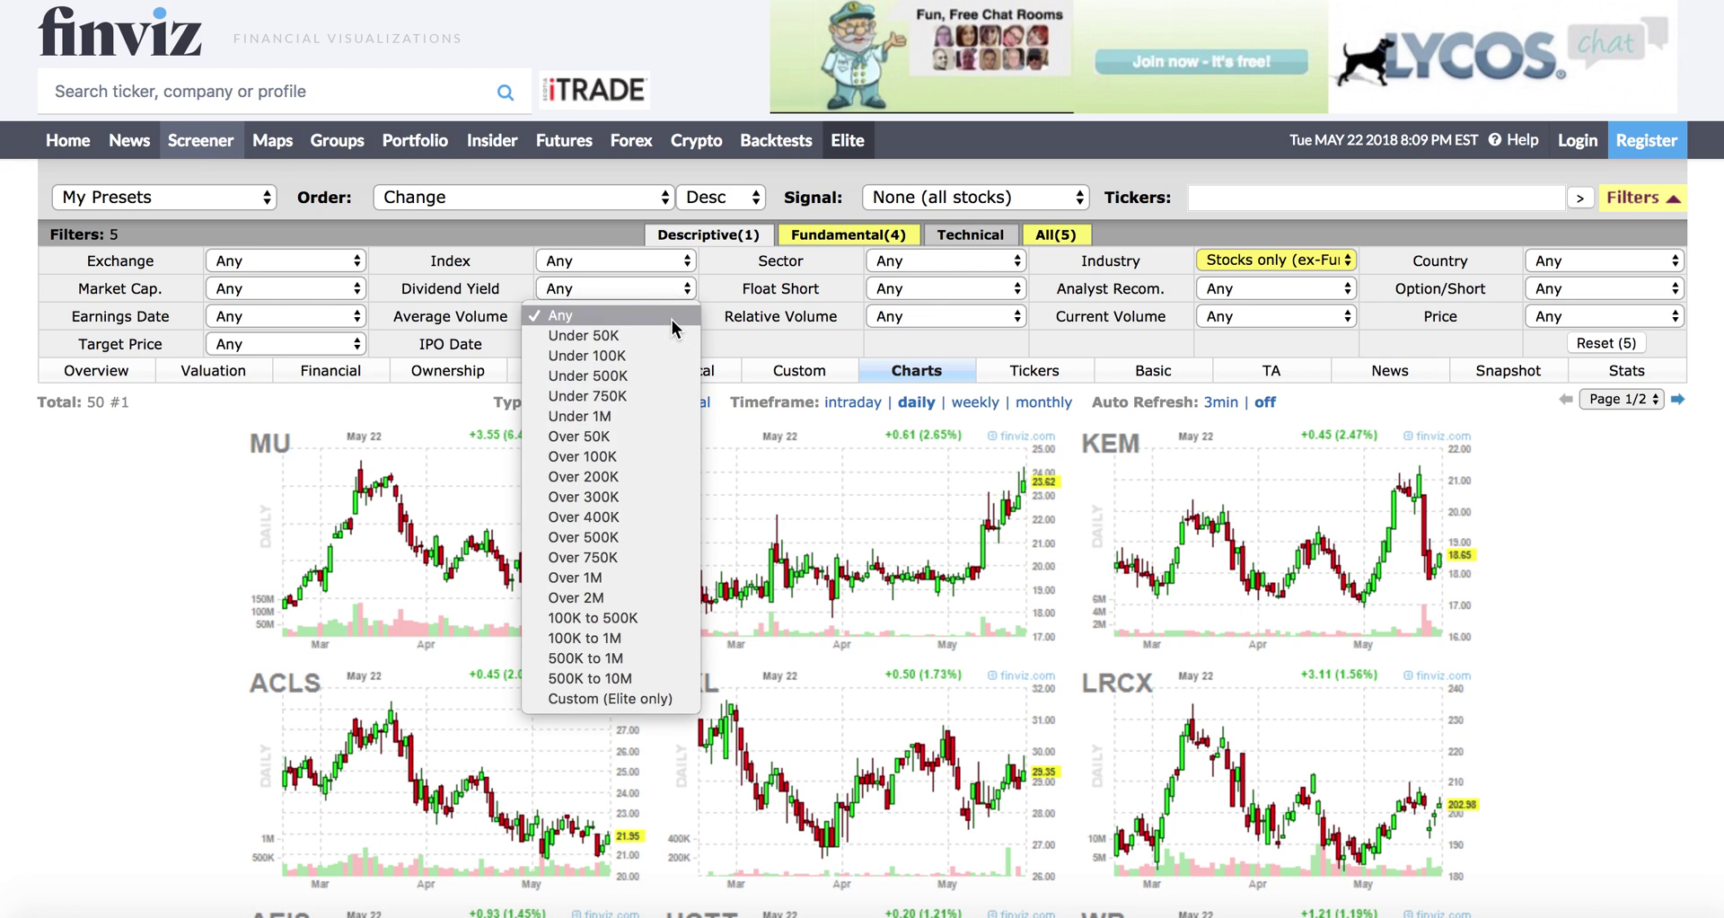
{"action": "left_click", "coordinate": [619, 517]}
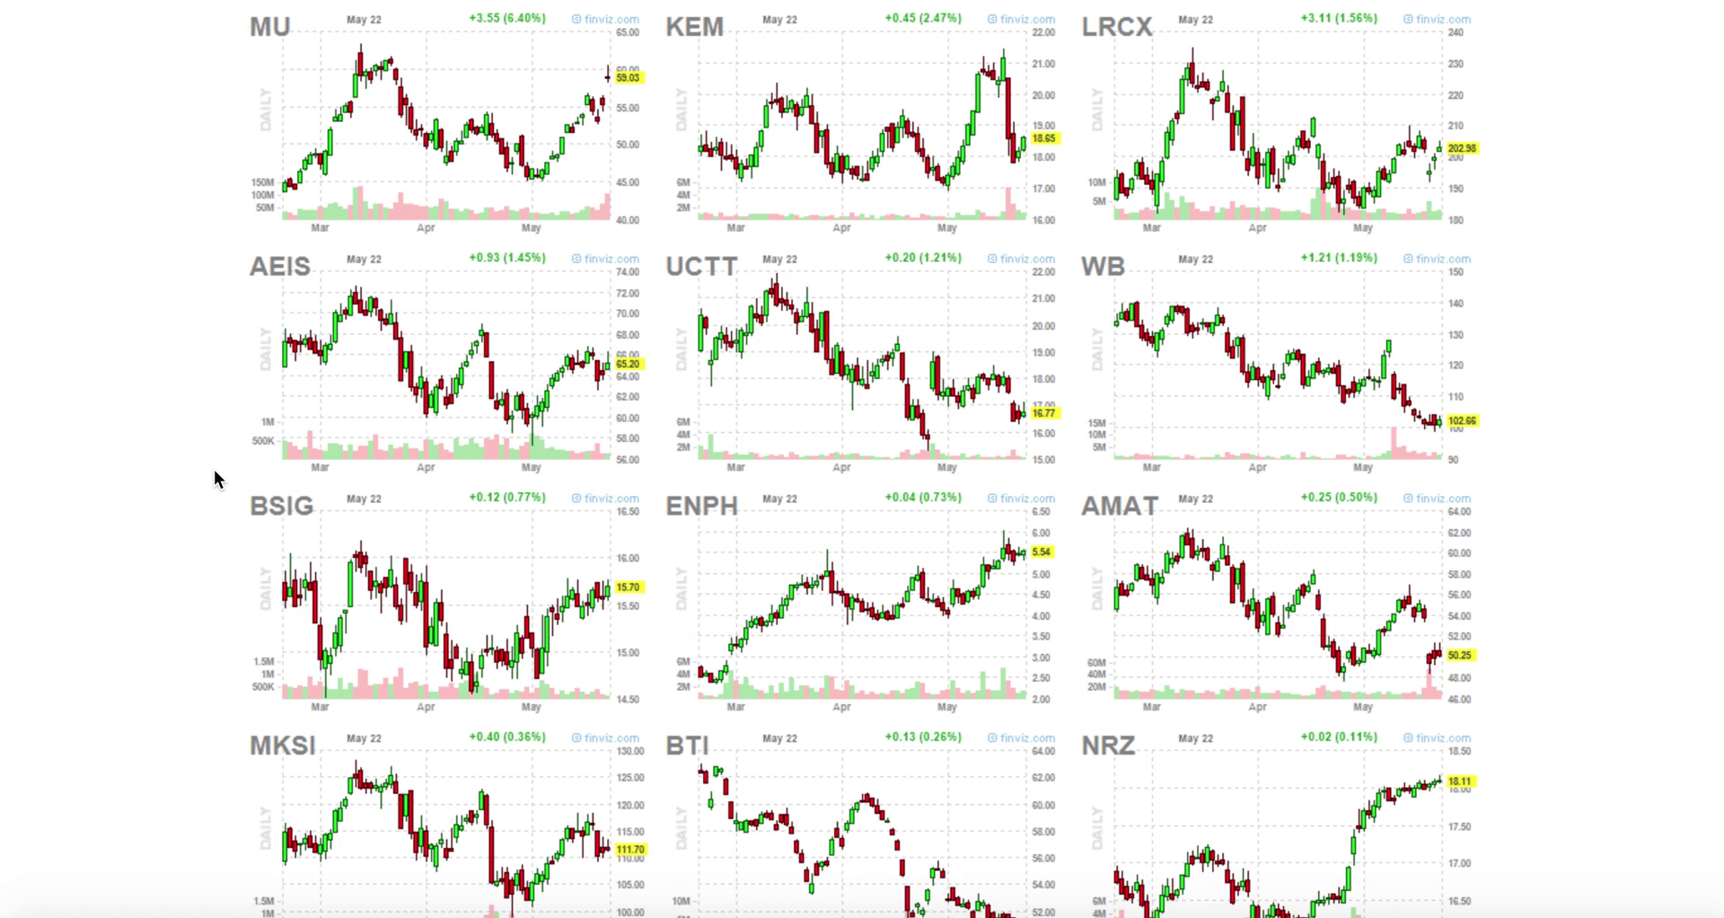
{"action": "scroll", "coordinate": [214, 471], "scroll_direction": "down", "scroll_amount": 5}
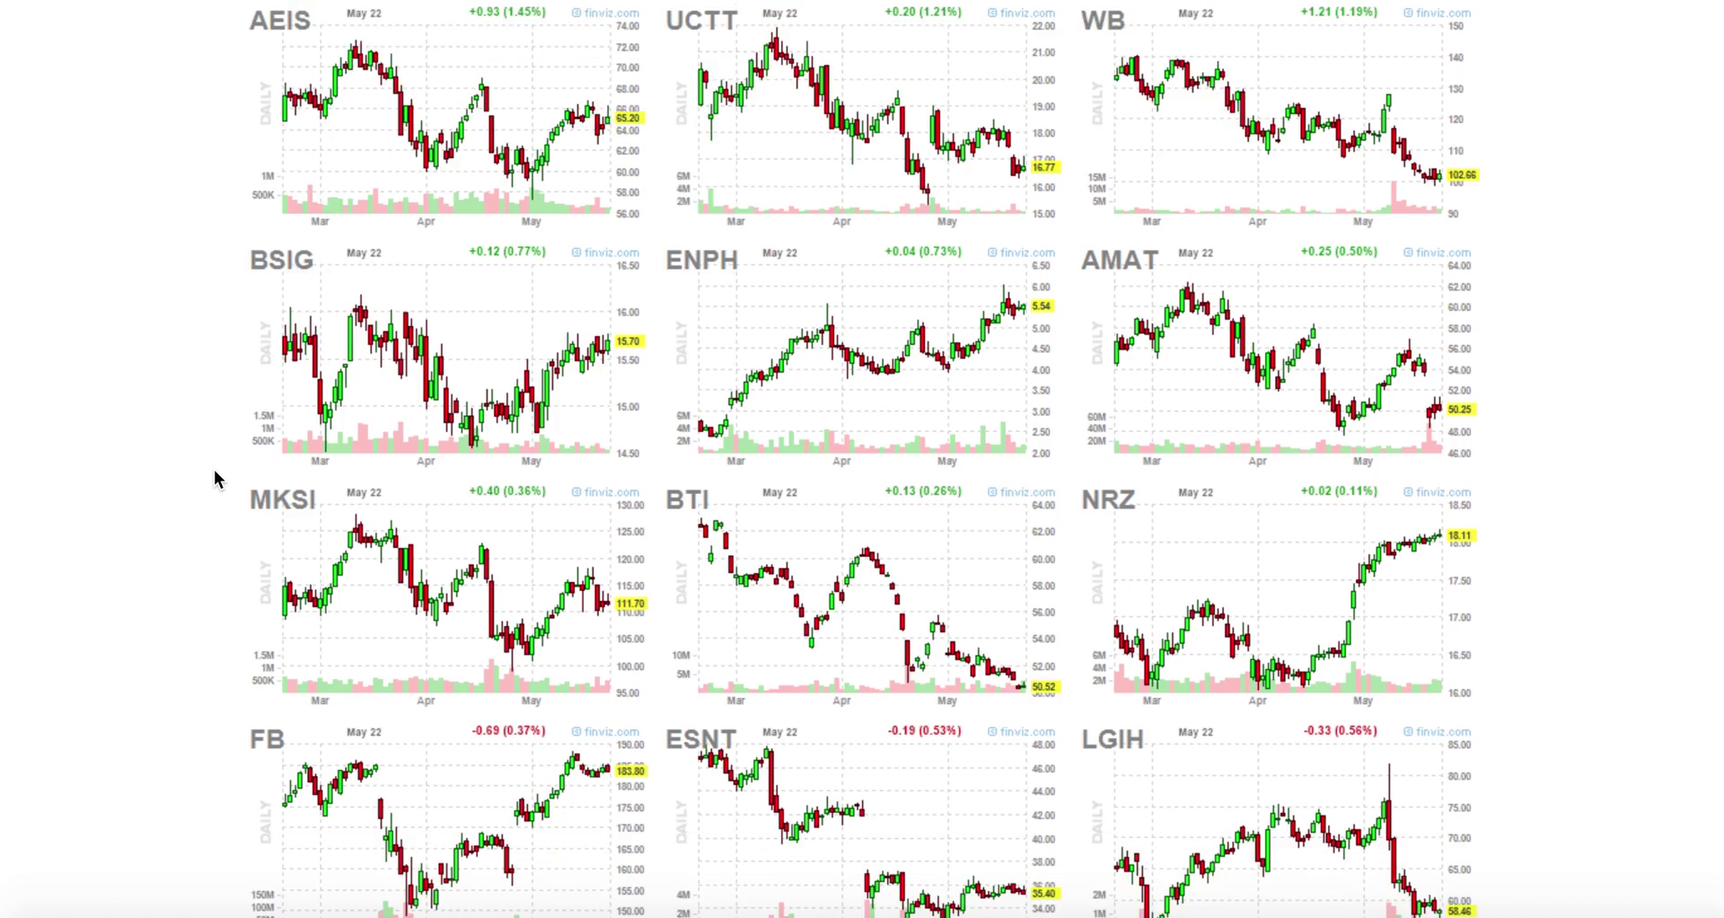
{"action": "scroll", "coordinate": [214, 479], "scroll_direction": "down", "scroll_amount": 1}
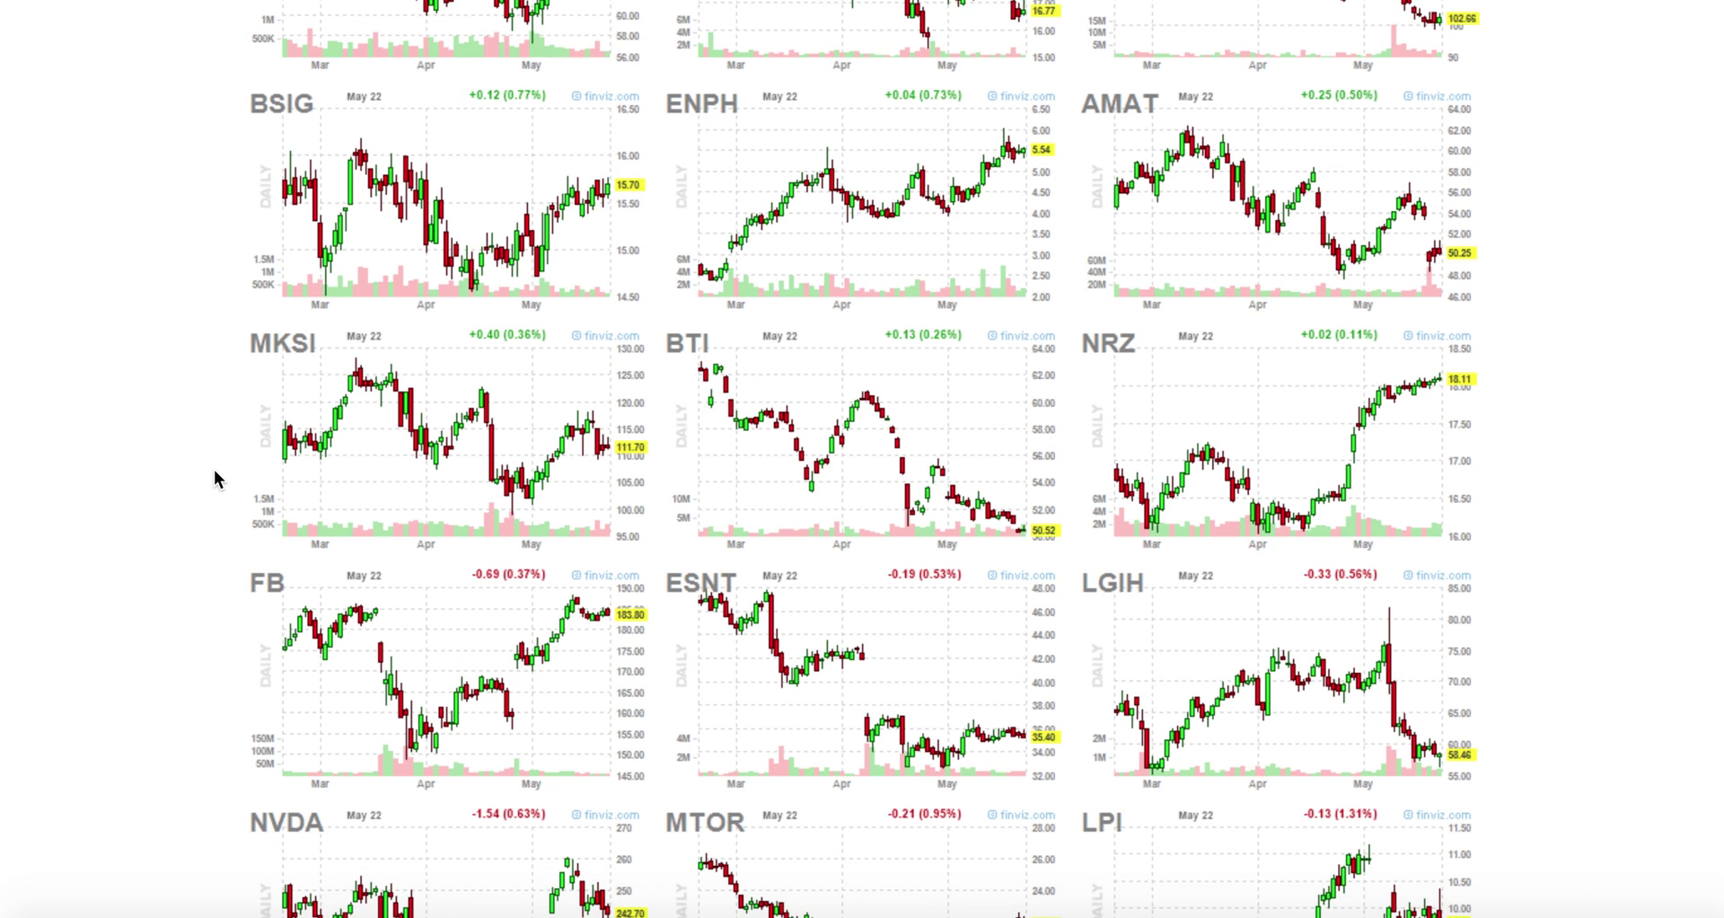
{"action": "scroll", "coordinate": [214, 478], "scroll_direction": "up", "scroll_amount": 10}
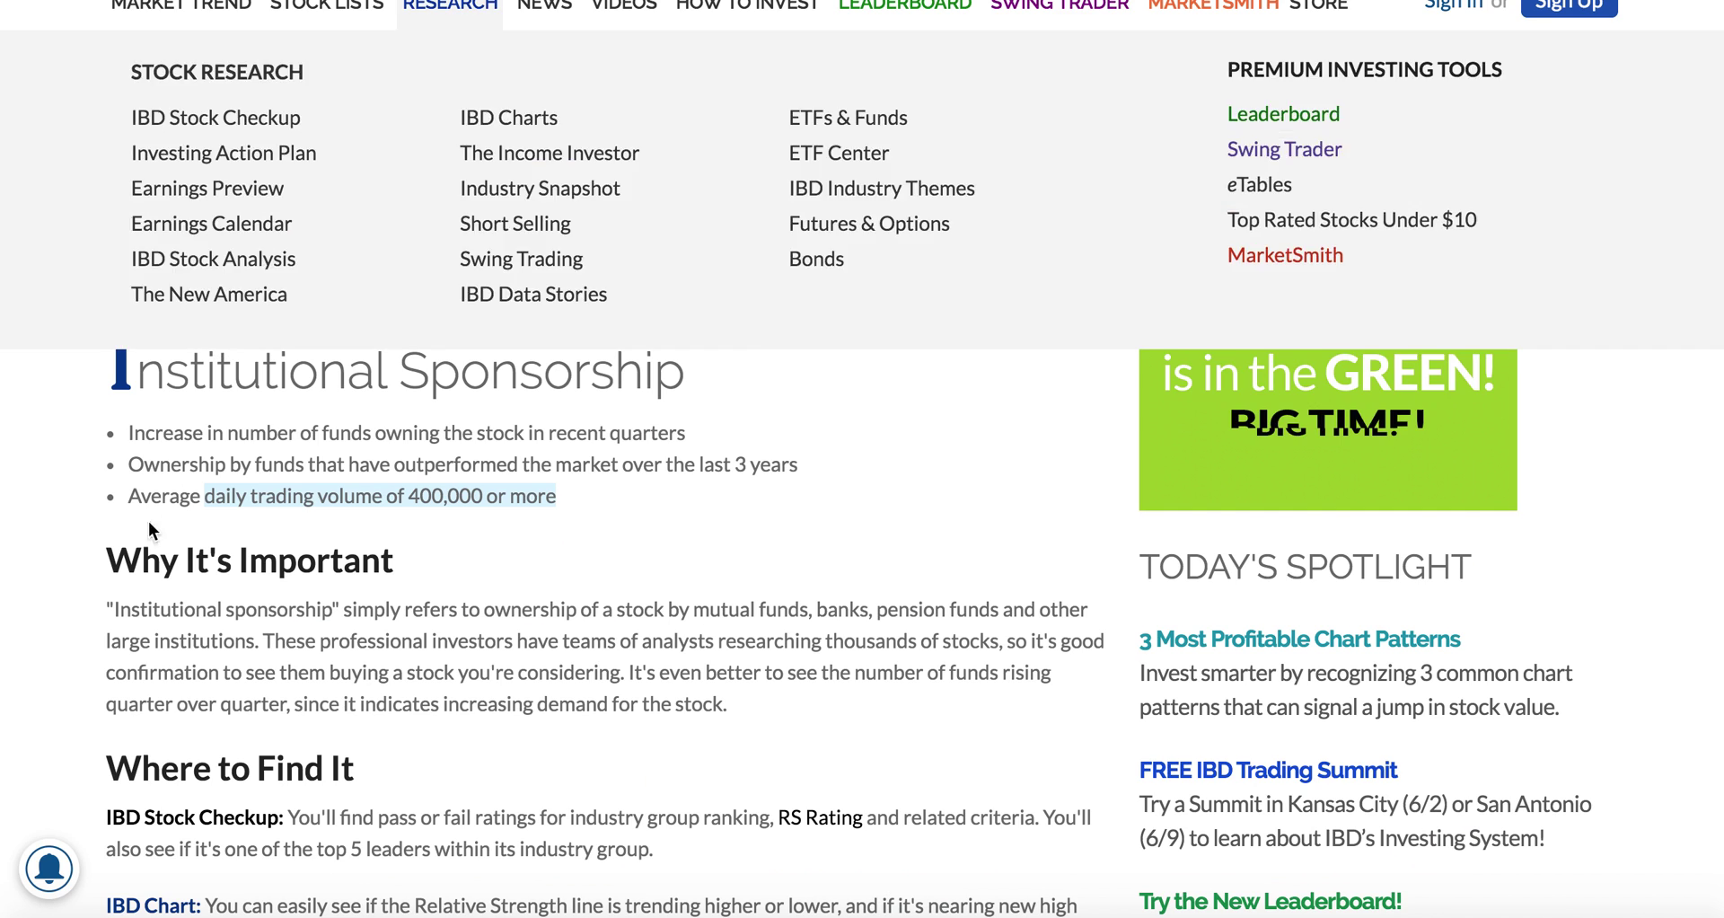
Leave the CAN SLIM overview and show Finviz's Technical screening filters.
{"action": "key", "text": "alt+Left"}
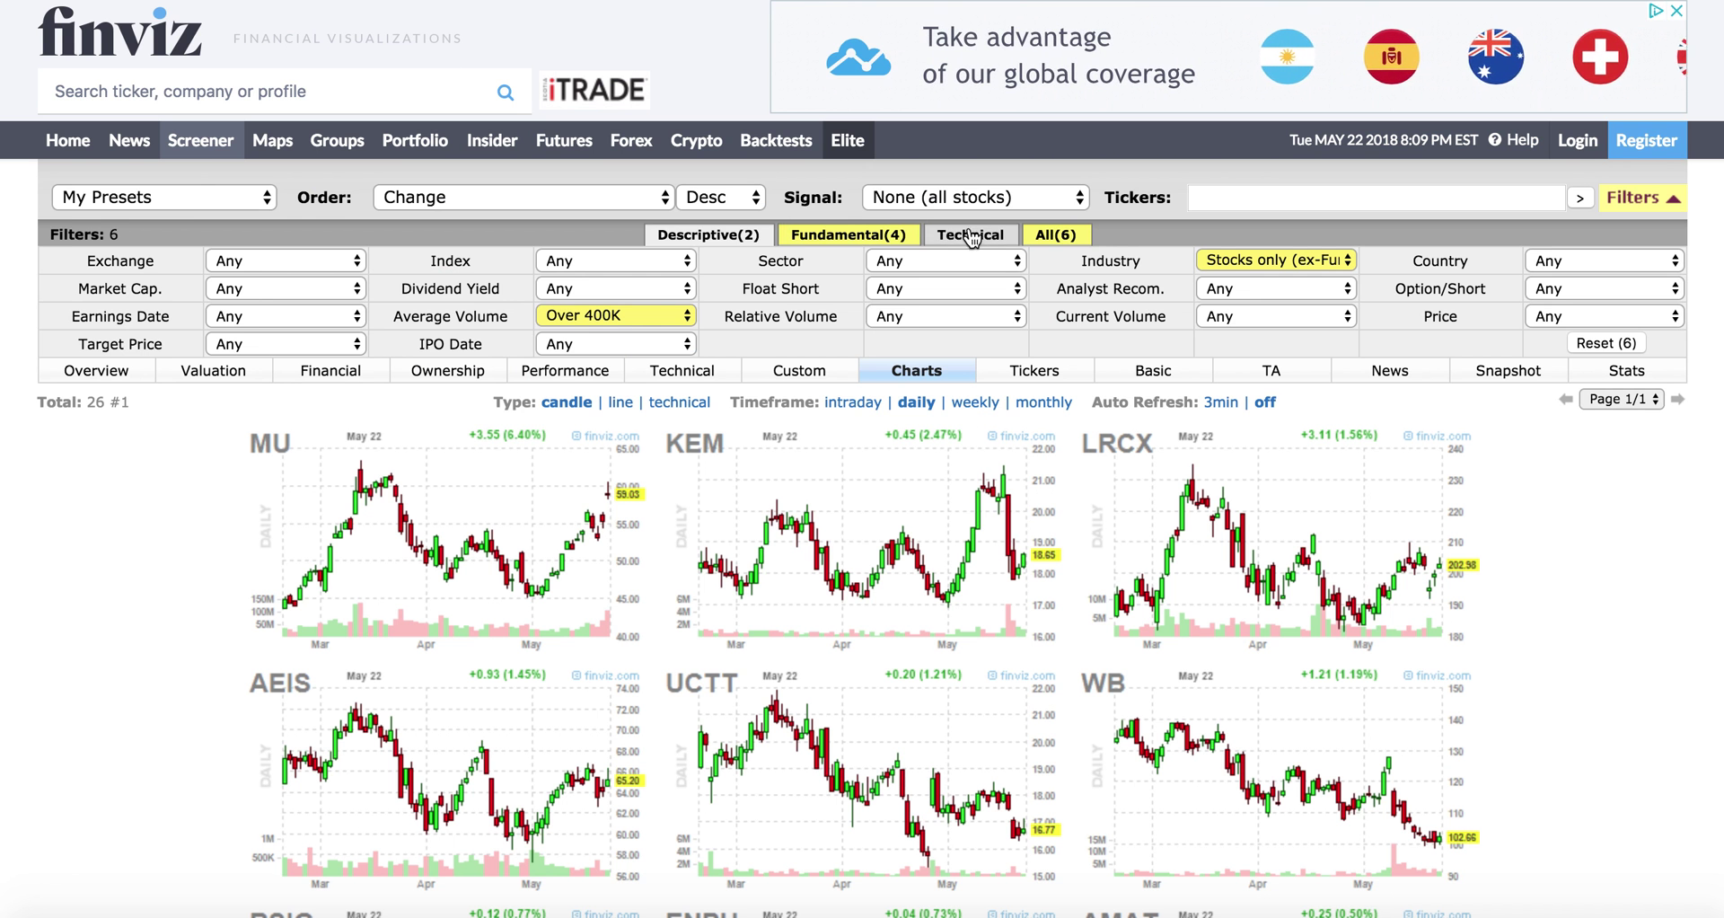
{"action": "left_click", "coordinate": [970, 236]}
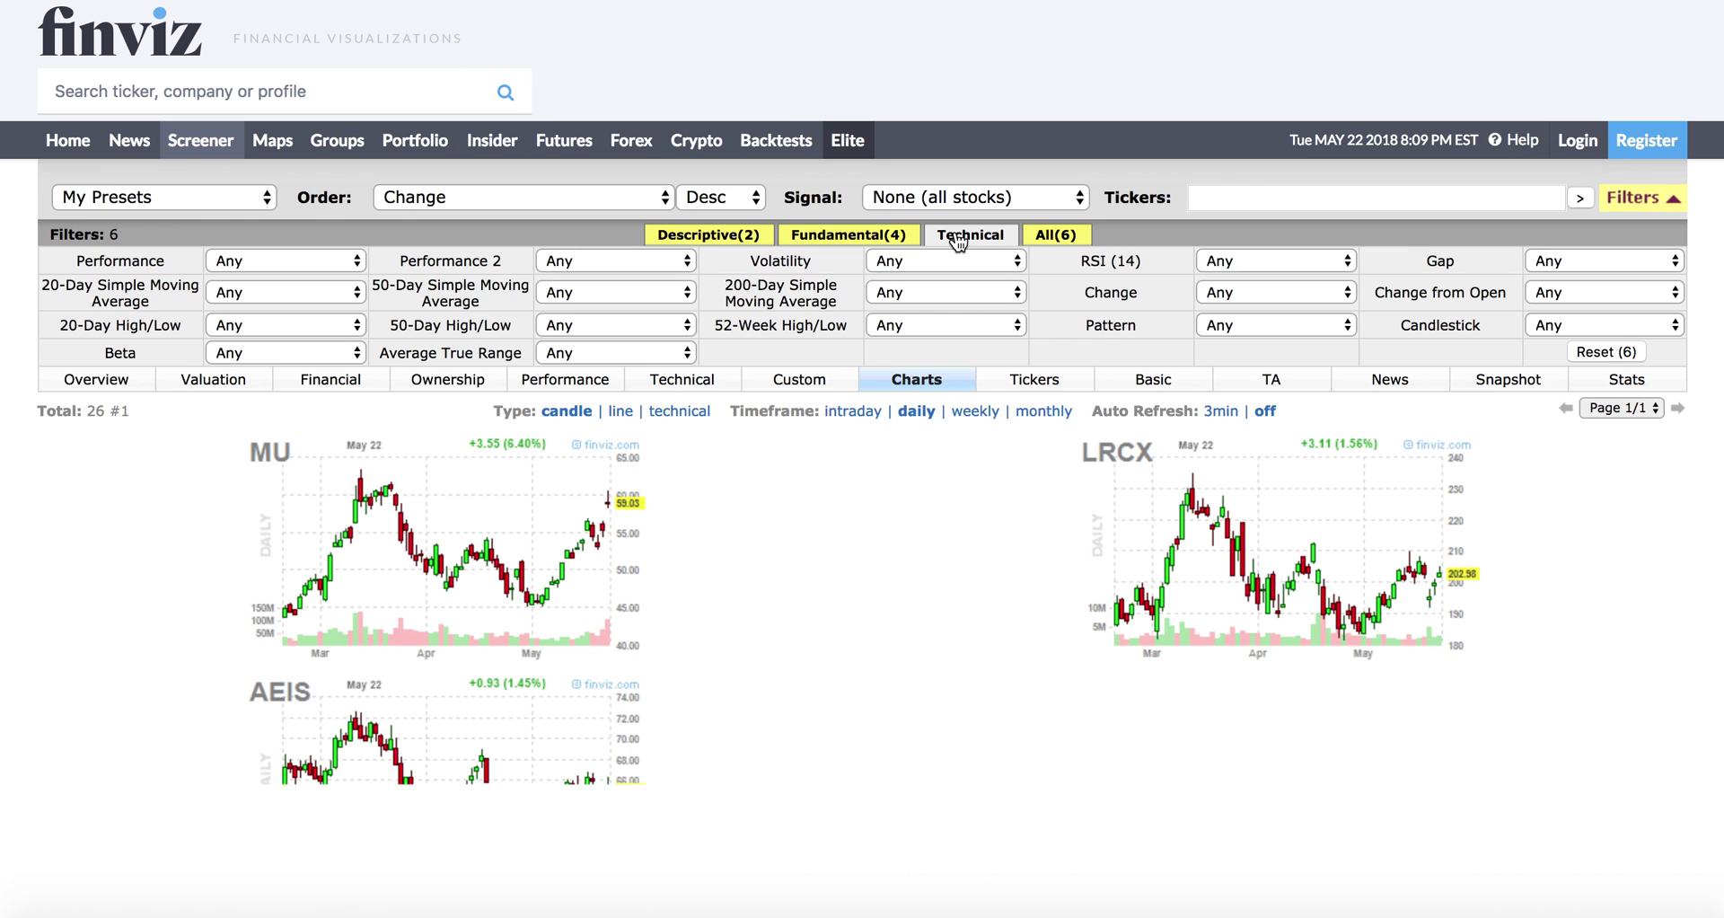
Set 200-Day Simple Moving Average to Price above SMA200 and browse the 15 resulting charts.
{"action": "left_click", "coordinate": [966, 296]}
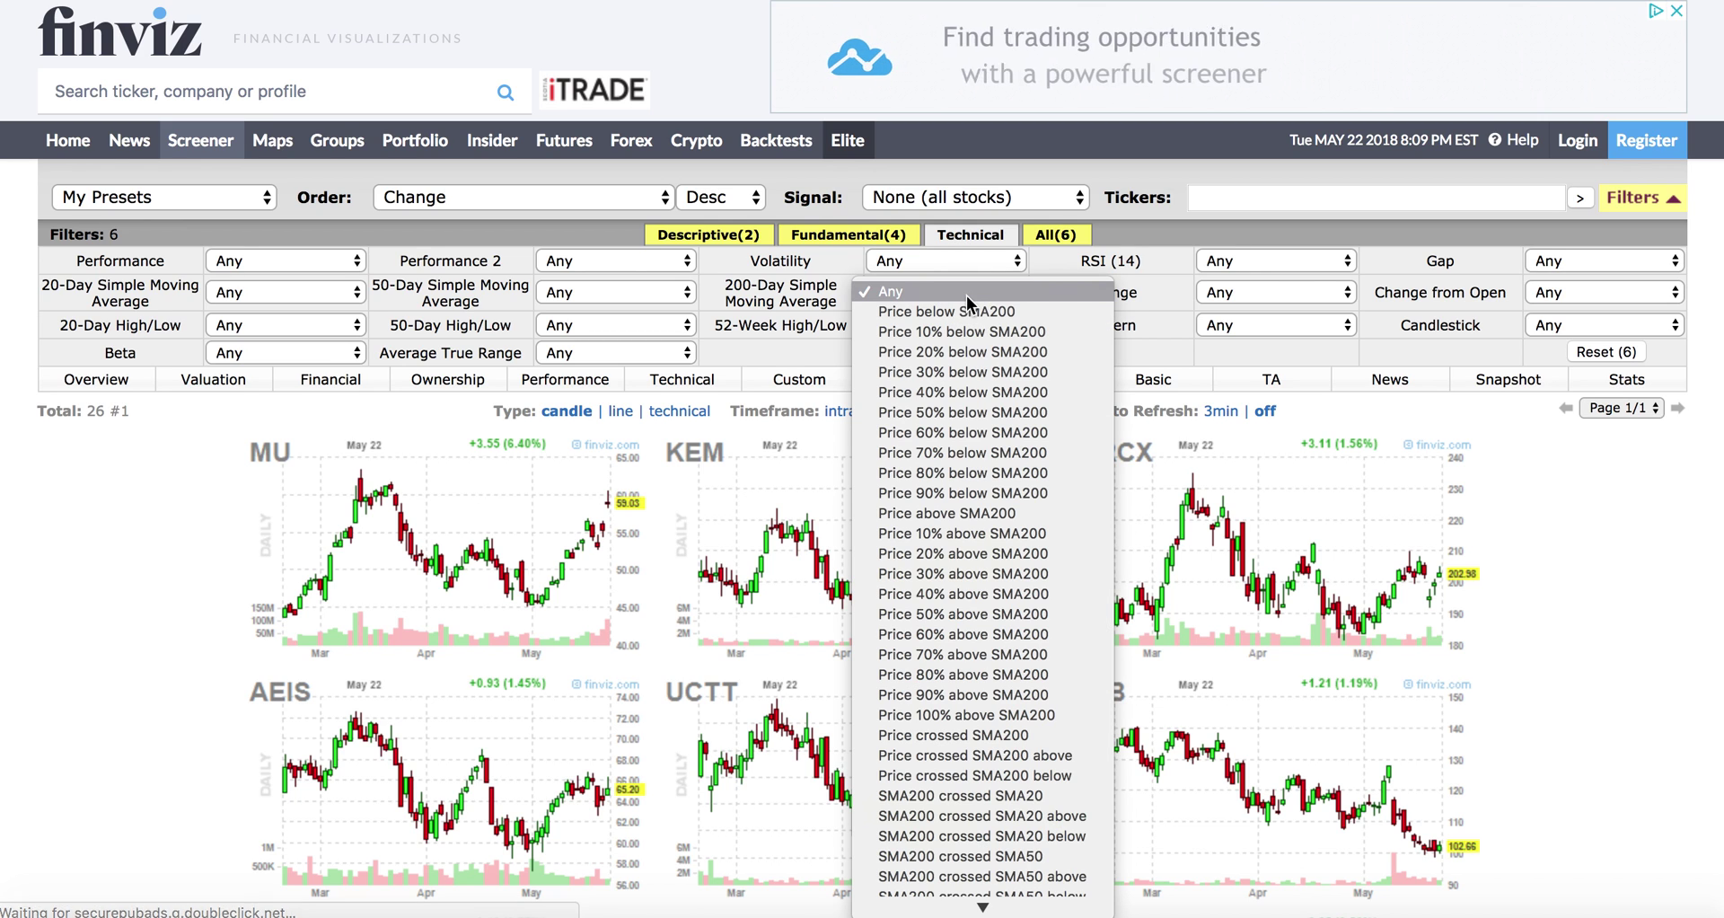
{"action": "left_click", "coordinate": [972, 513]}
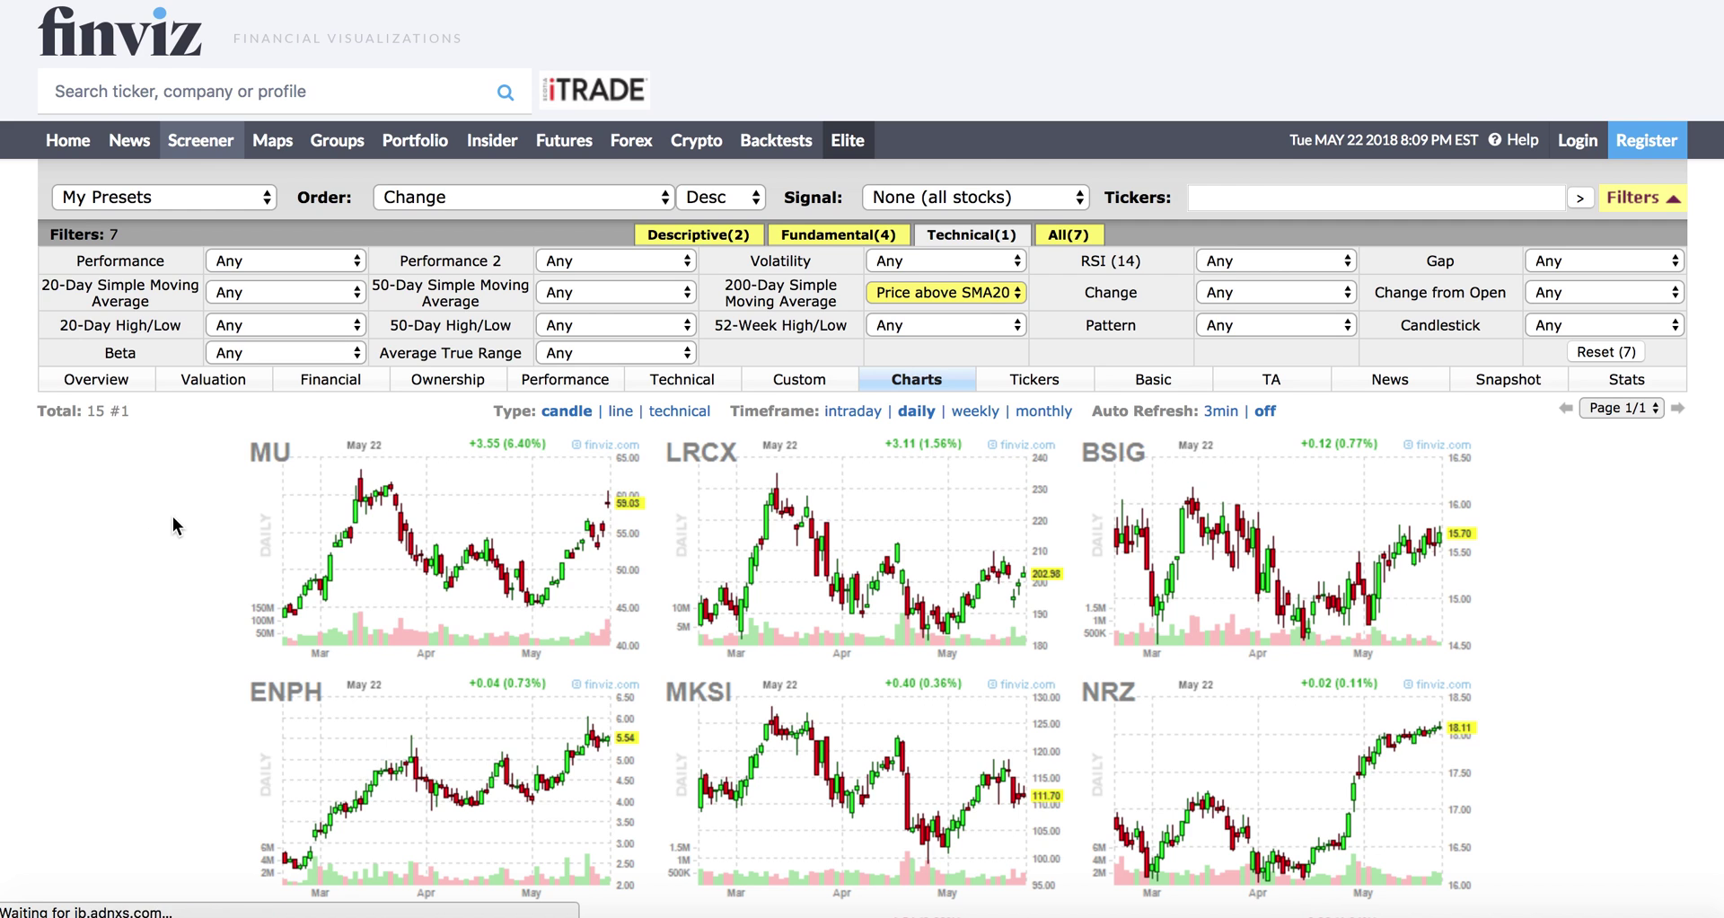
{"action": "scroll", "coordinate": [158, 525], "scroll_direction": "down", "scroll_amount": 5}
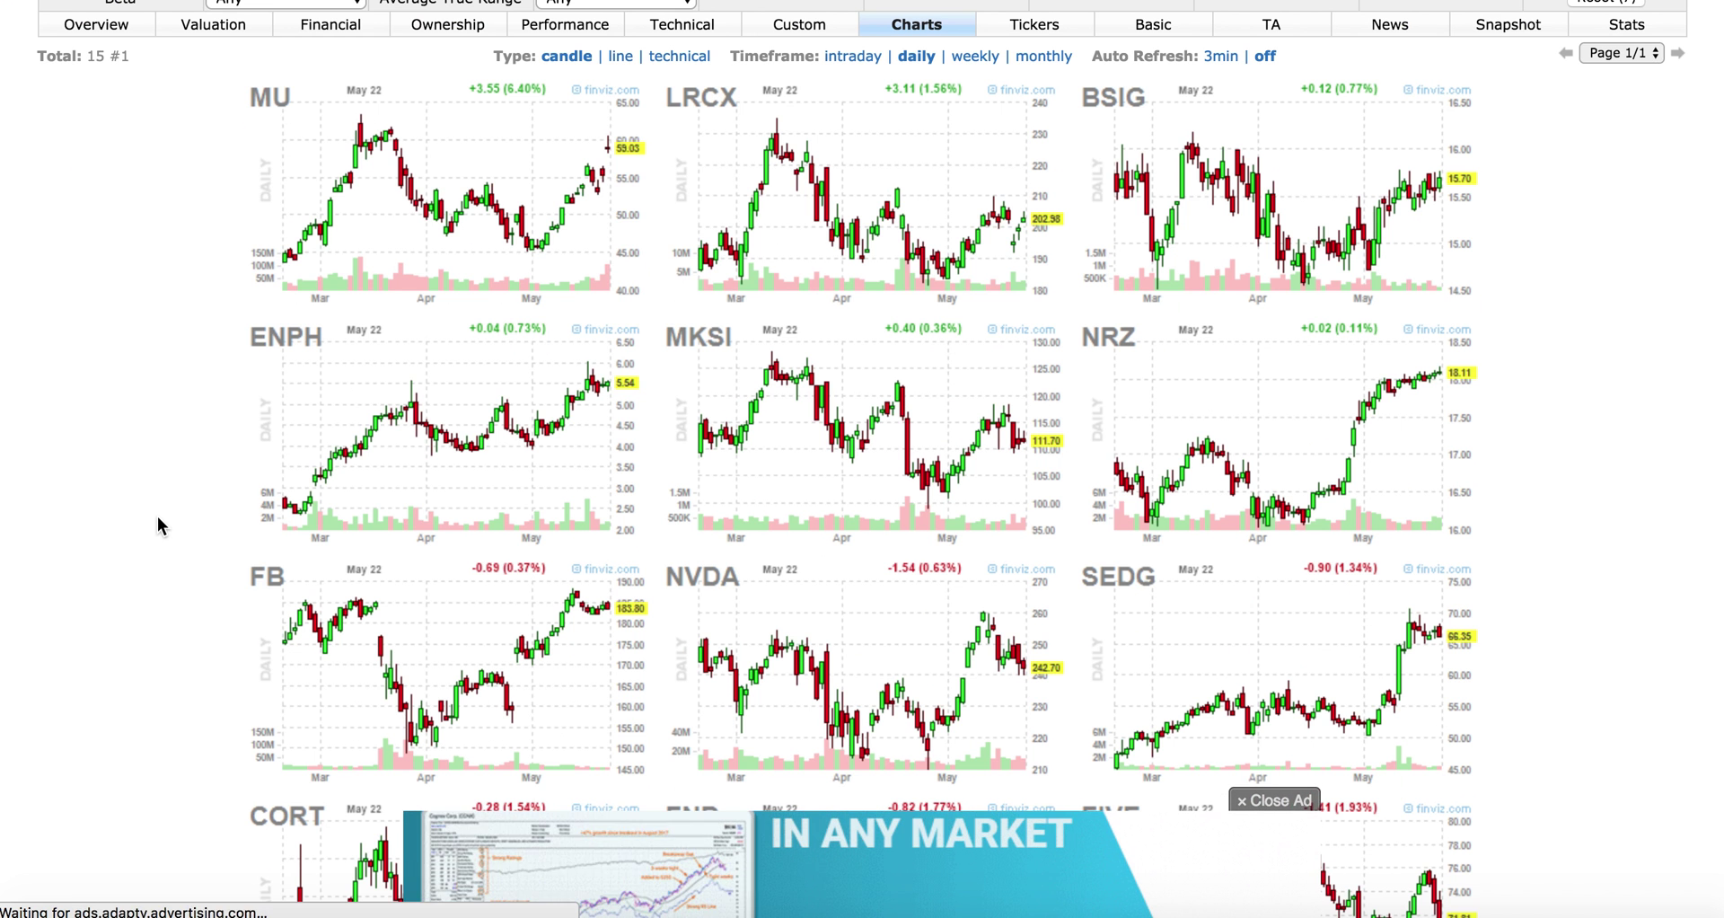
{"action": "scroll", "coordinate": [158, 519], "scroll_direction": "down", "scroll_amount": 1}
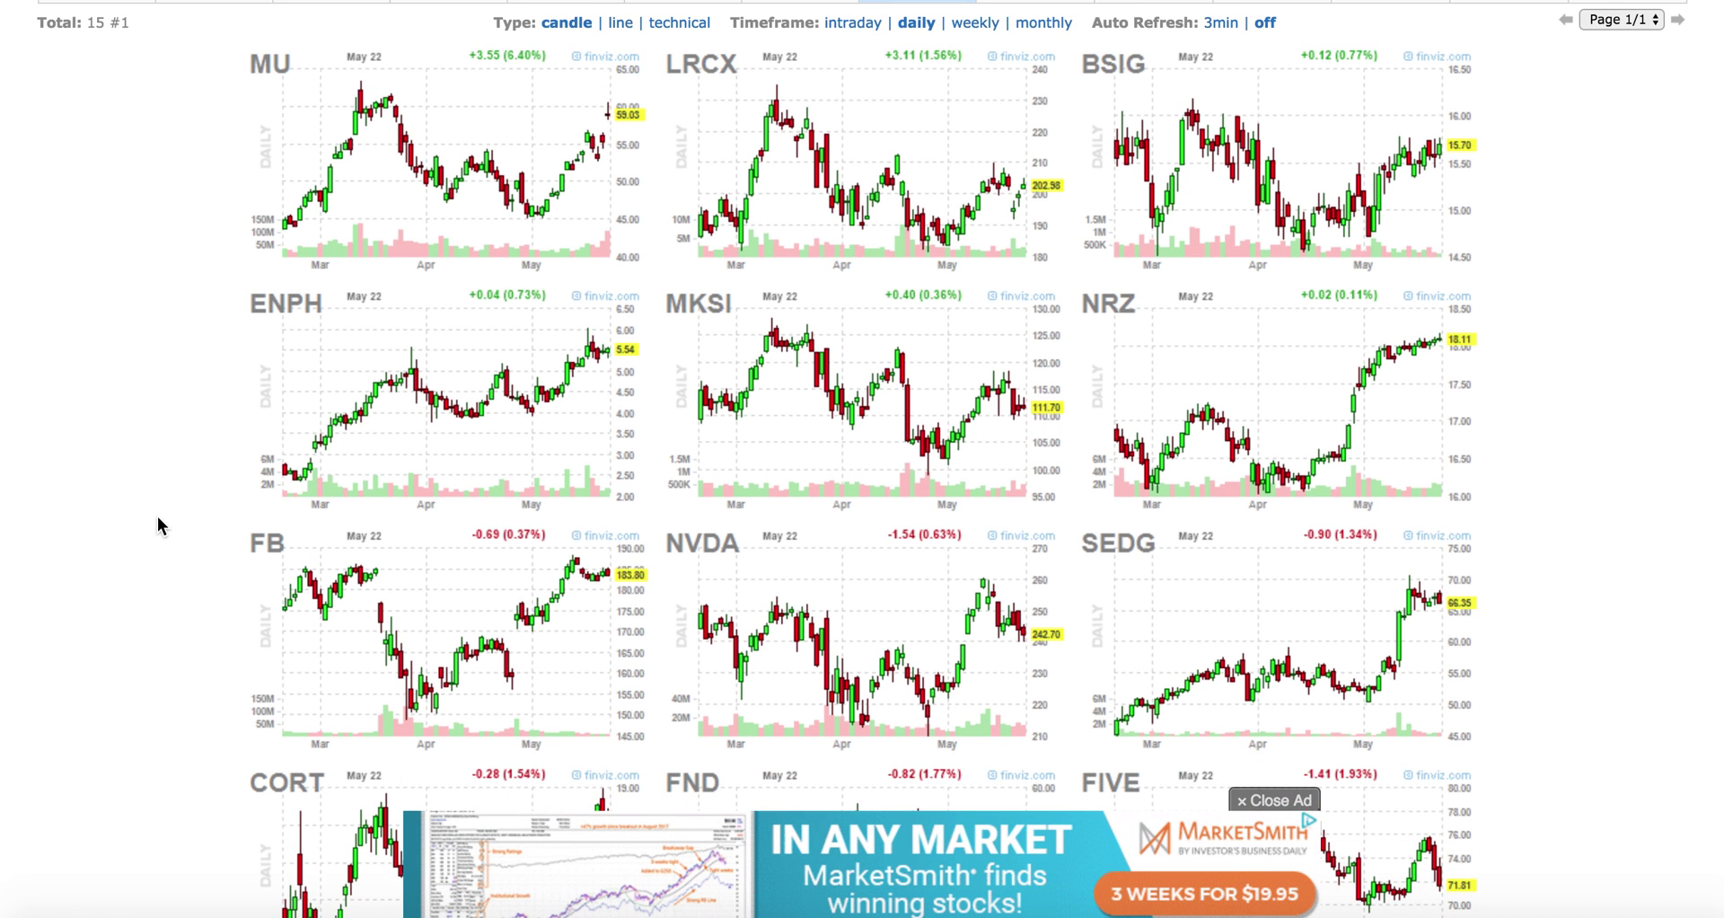
{"action": "scroll", "coordinate": [158, 524], "scroll_direction": "down", "scroll_amount": 1}
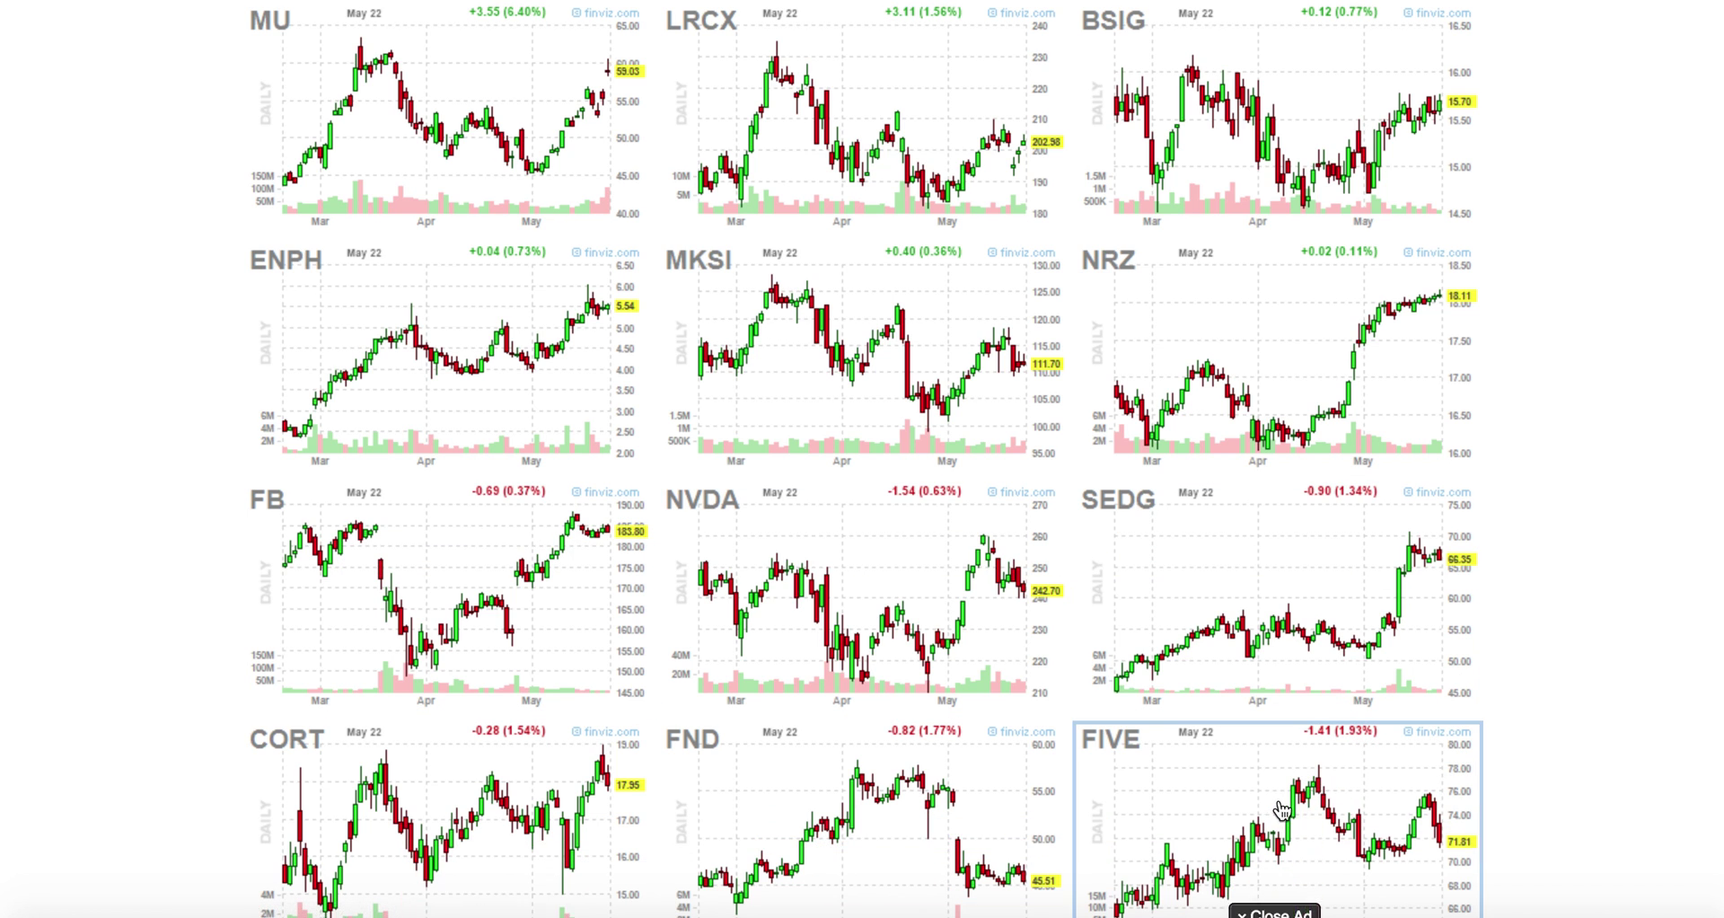
{"action": "scroll", "coordinate": [1606, 596], "scroll_direction": "down", "scroll_amount": 3}
{"action": "scroll", "coordinate": [1606, 597], "scroll_direction": "up", "scroll_amount": 10}
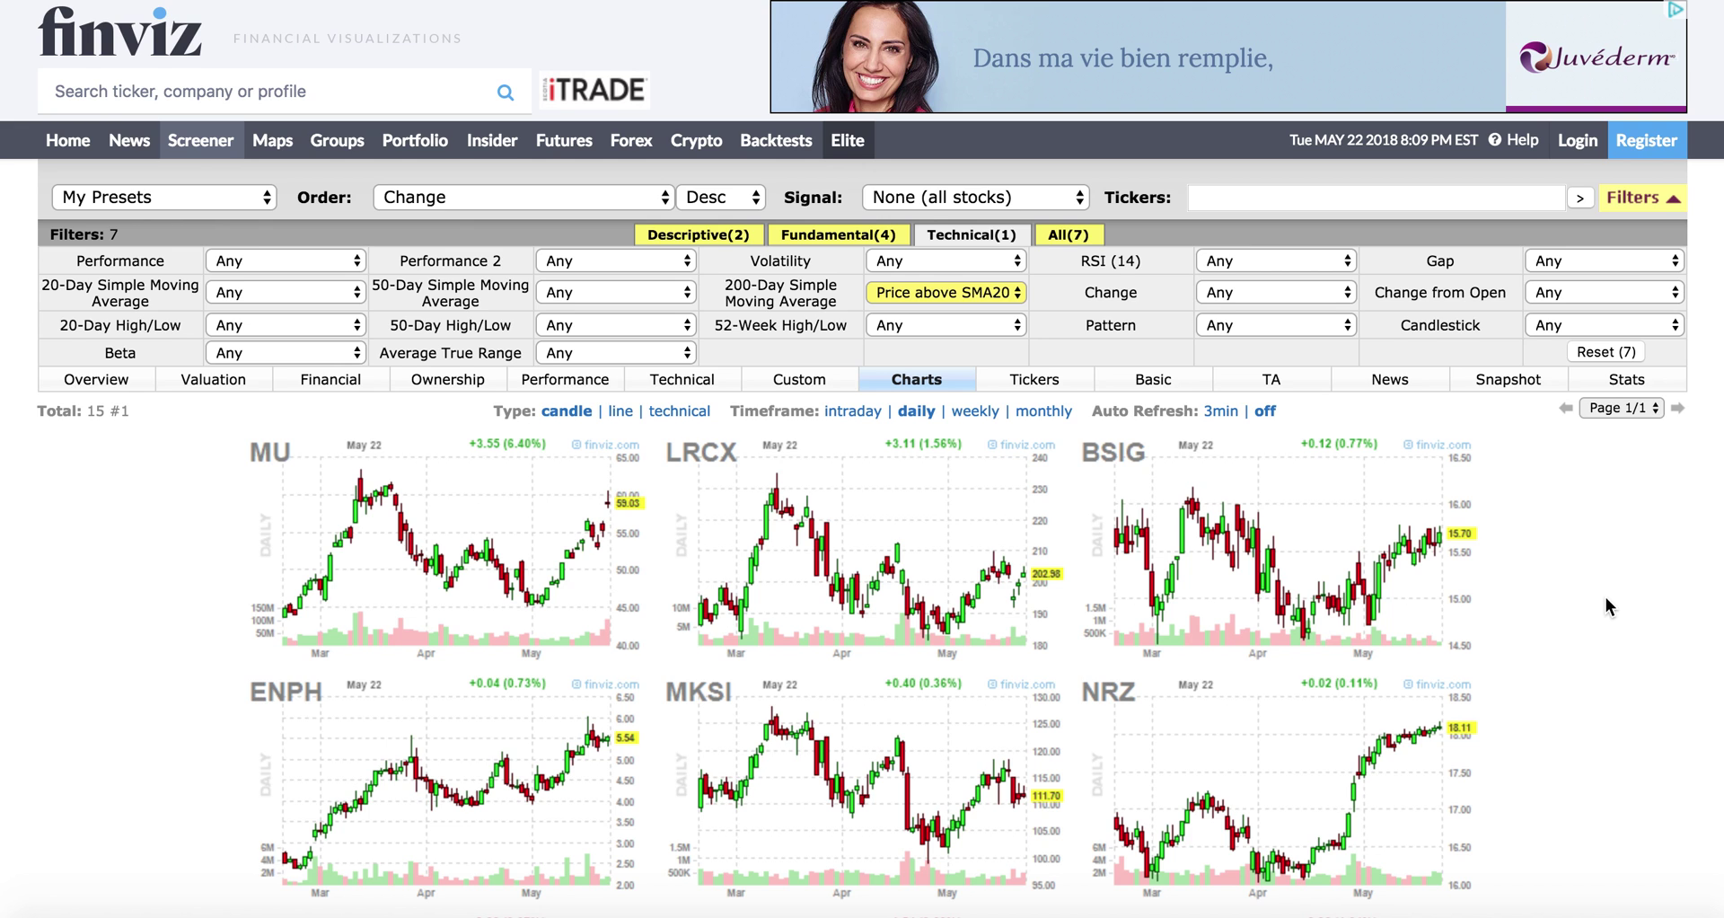
{"action": "scroll", "coordinate": [1605, 596], "scroll_direction": "down", "scroll_amount": 4}
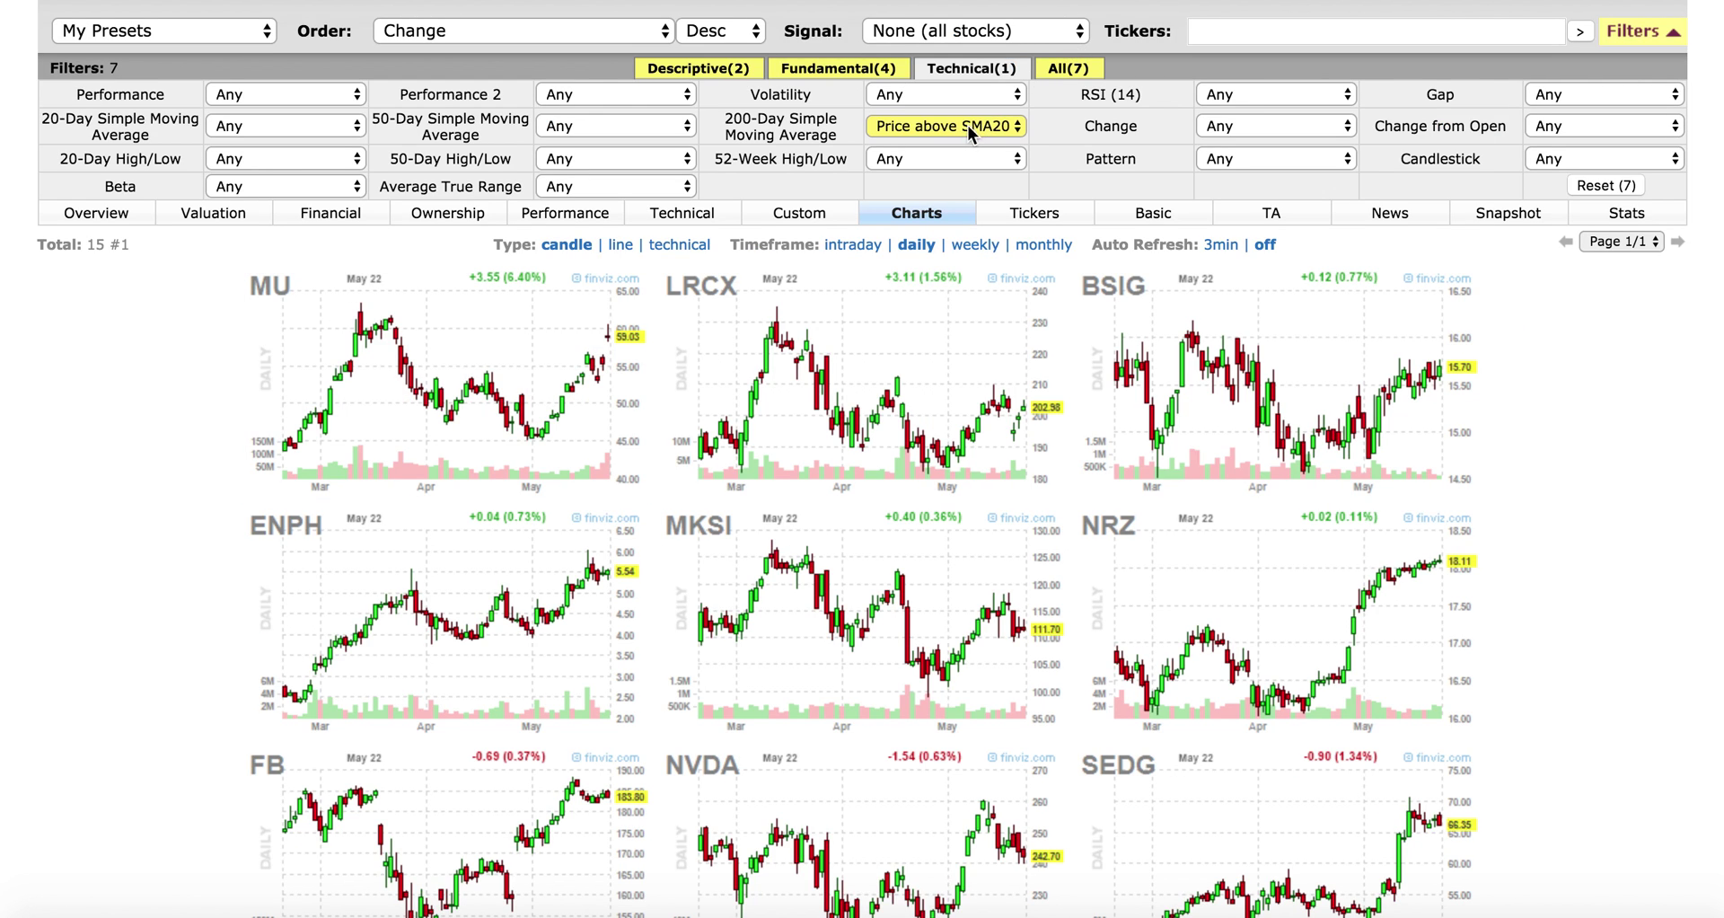
{"action": "left_click", "coordinate": [742, 70]}
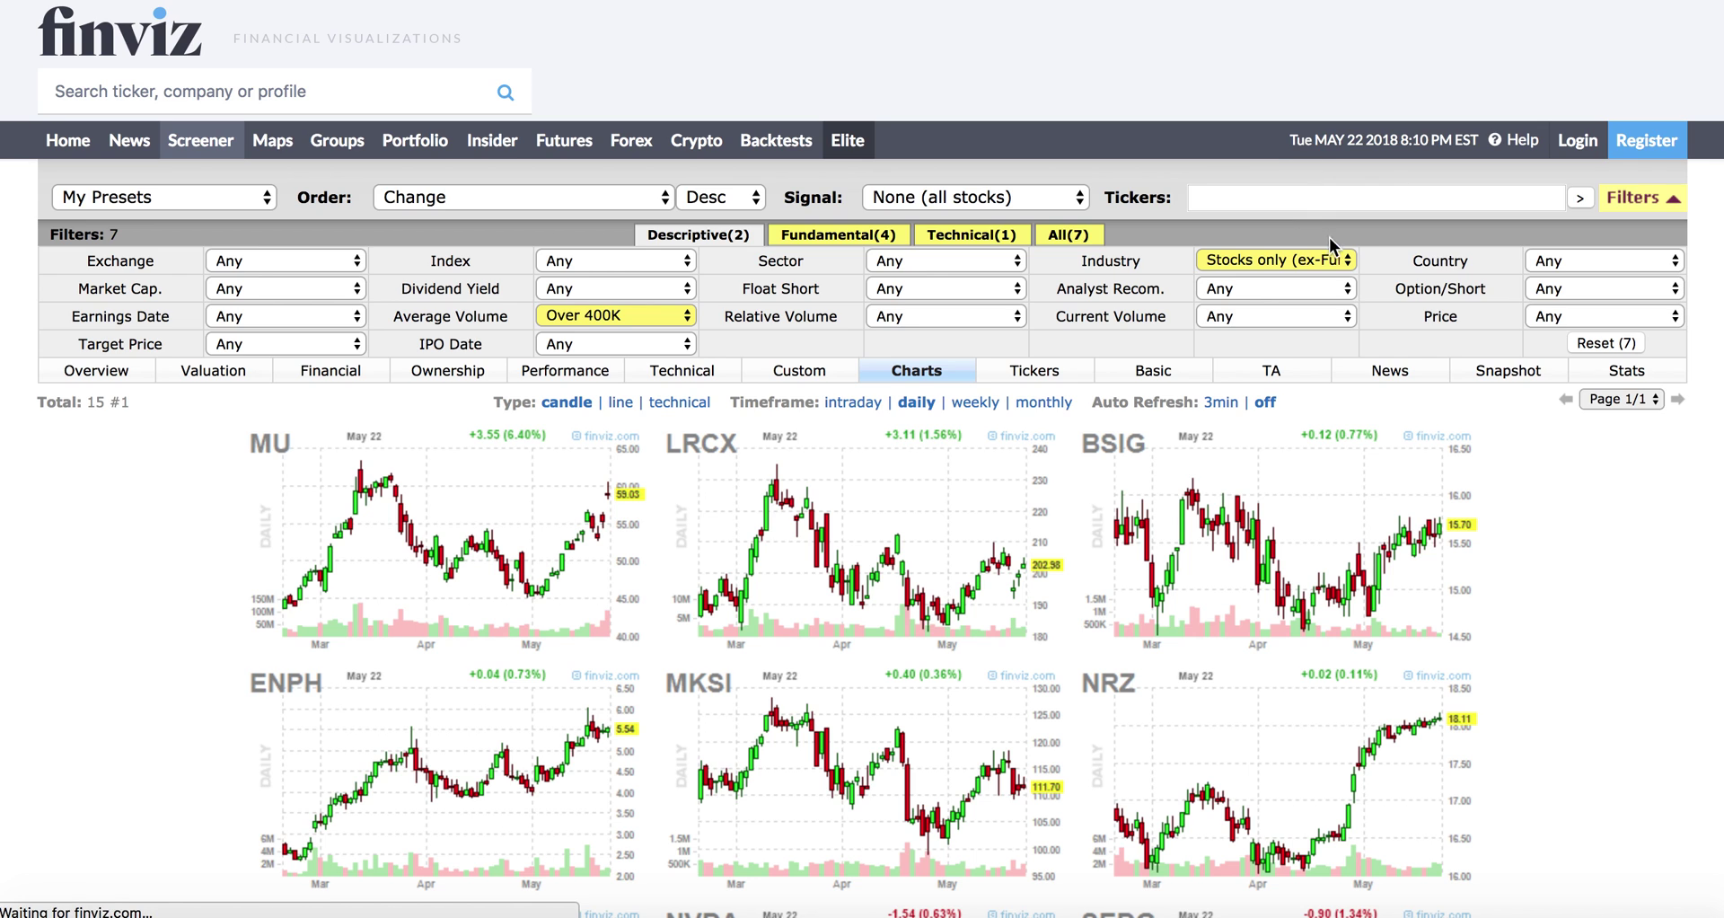
In the Fundamental filters, set EPS growth past 5 years back to Any.
{"action": "left_click", "coordinate": [947, 240]}
{"action": "left_click", "coordinate": [839, 234]}
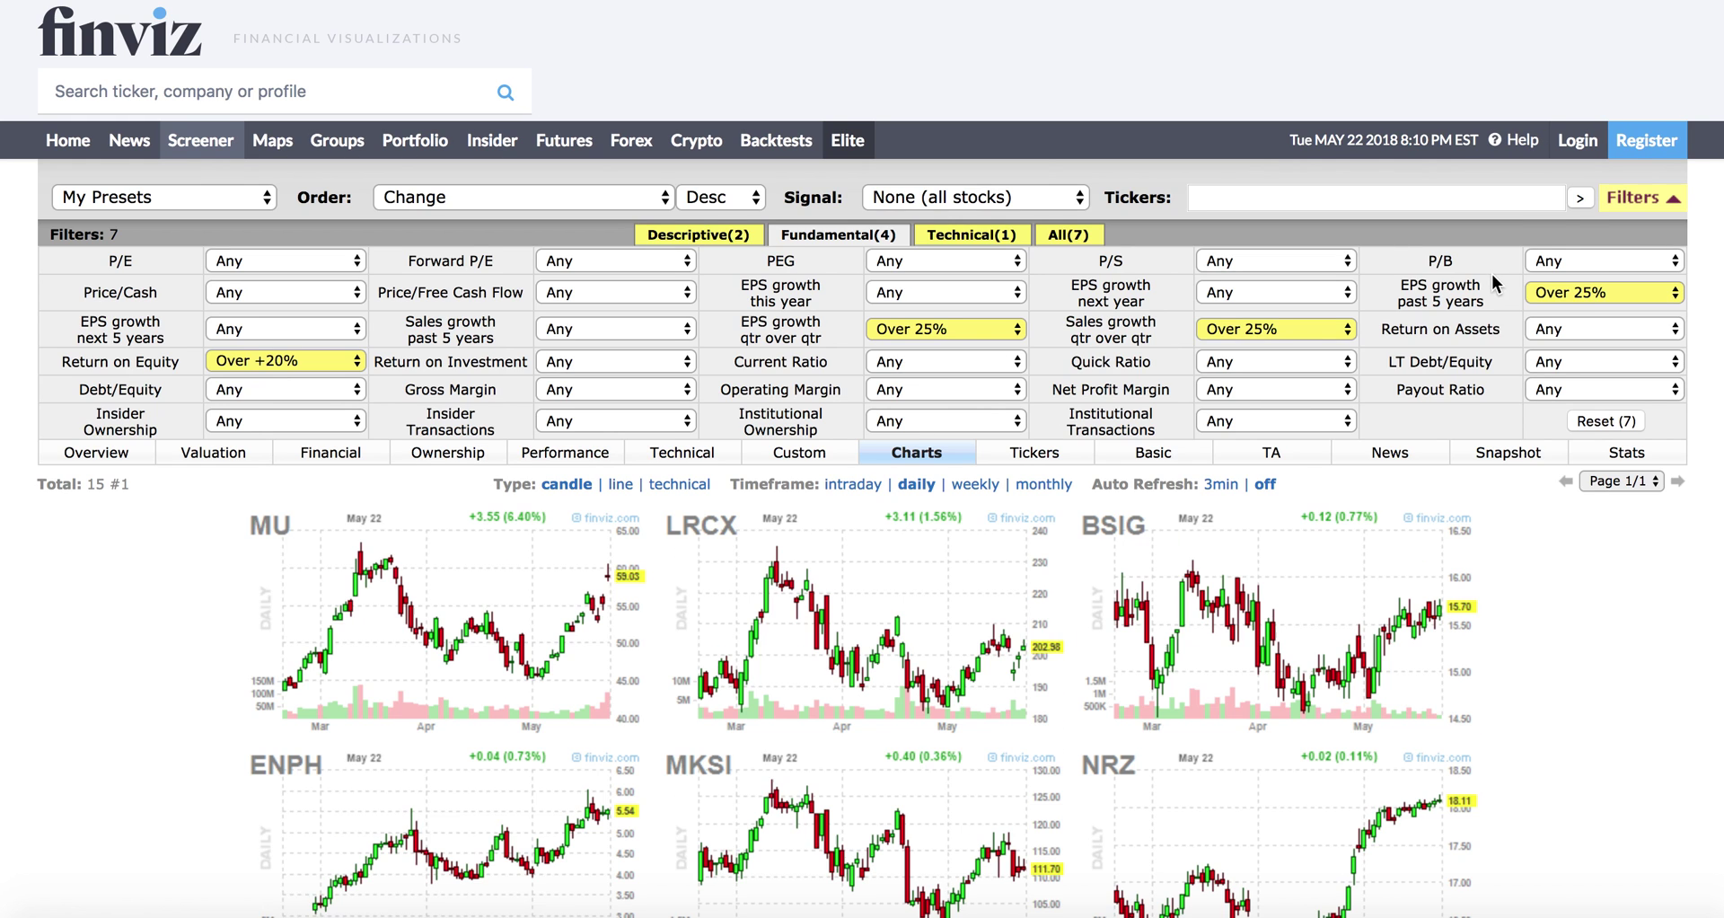
{"action": "left_click", "coordinate": [1552, 293]}
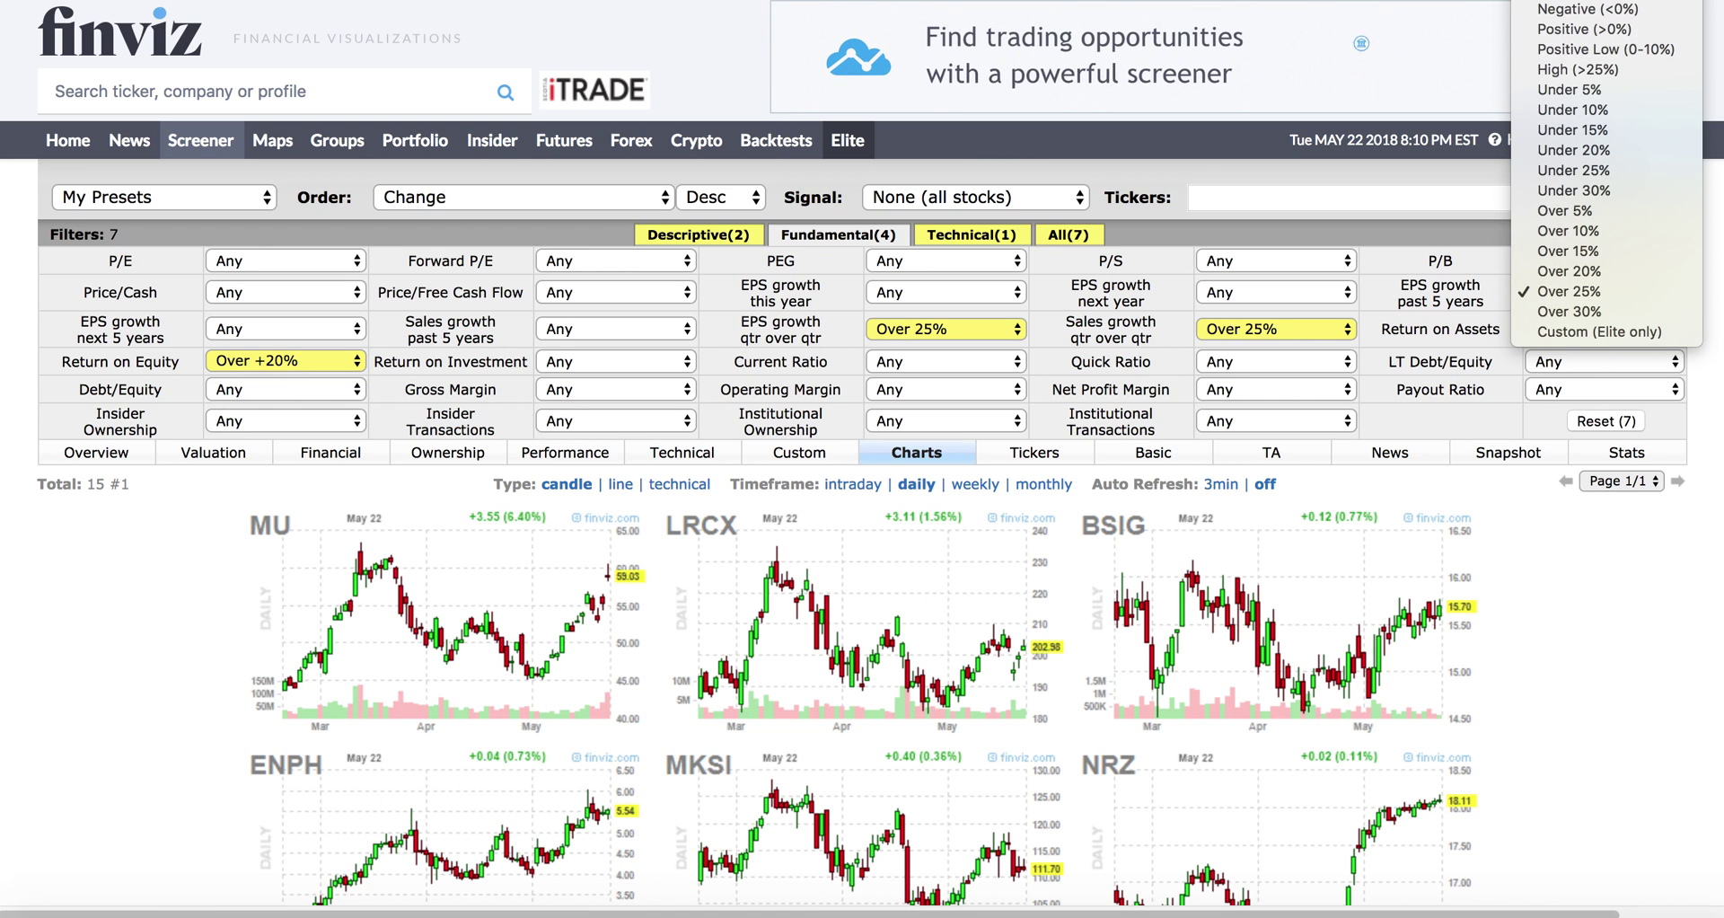
{"action": "left_click", "coordinate": [1557, 9]}
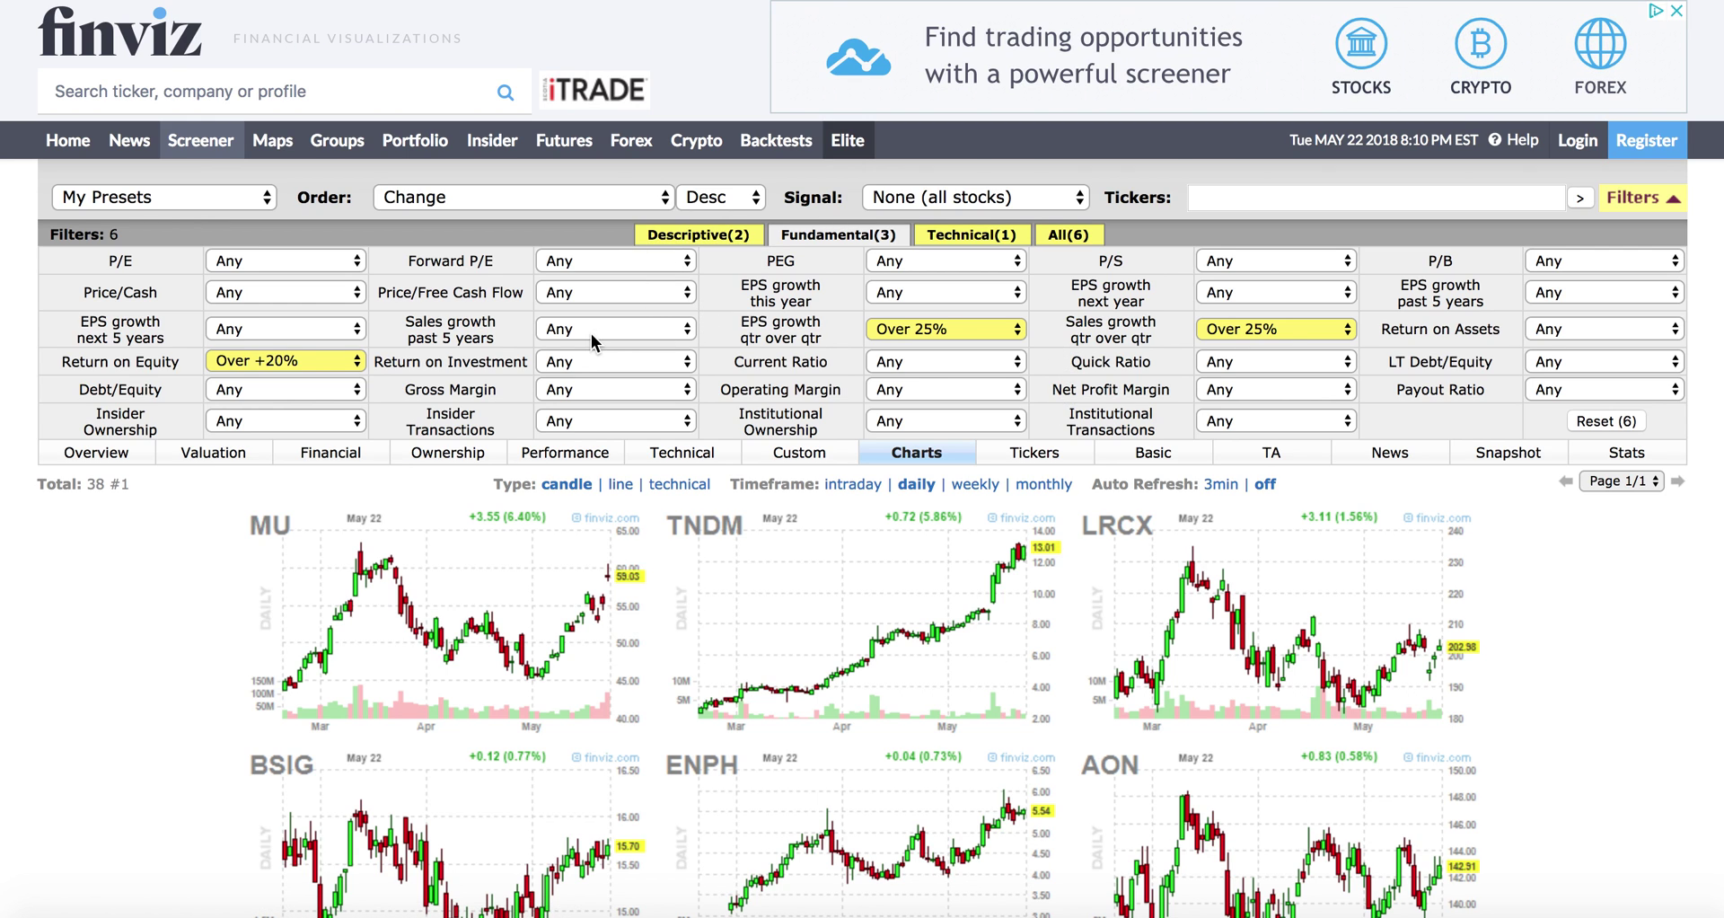
Highlight the Sales growth qtr over qtr filter name, then load finviz.com.
{"action": "mouse_move", "coordinate": [773, 332]}
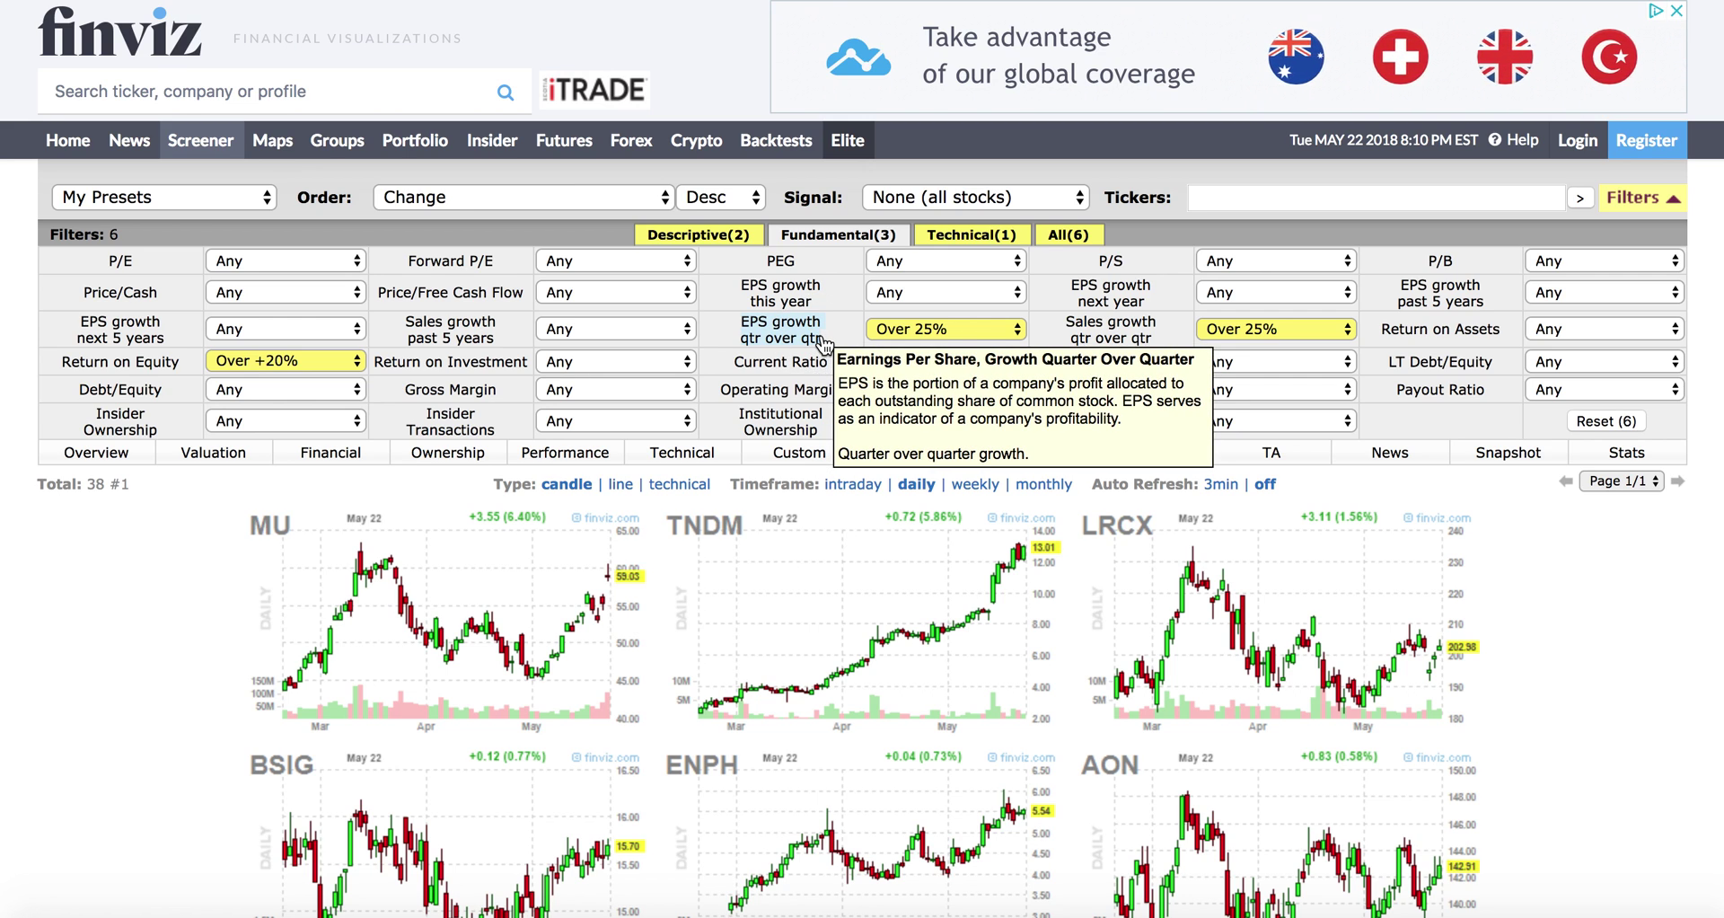
{"action": "mouse_move", "coordinate": [1143, 341]}
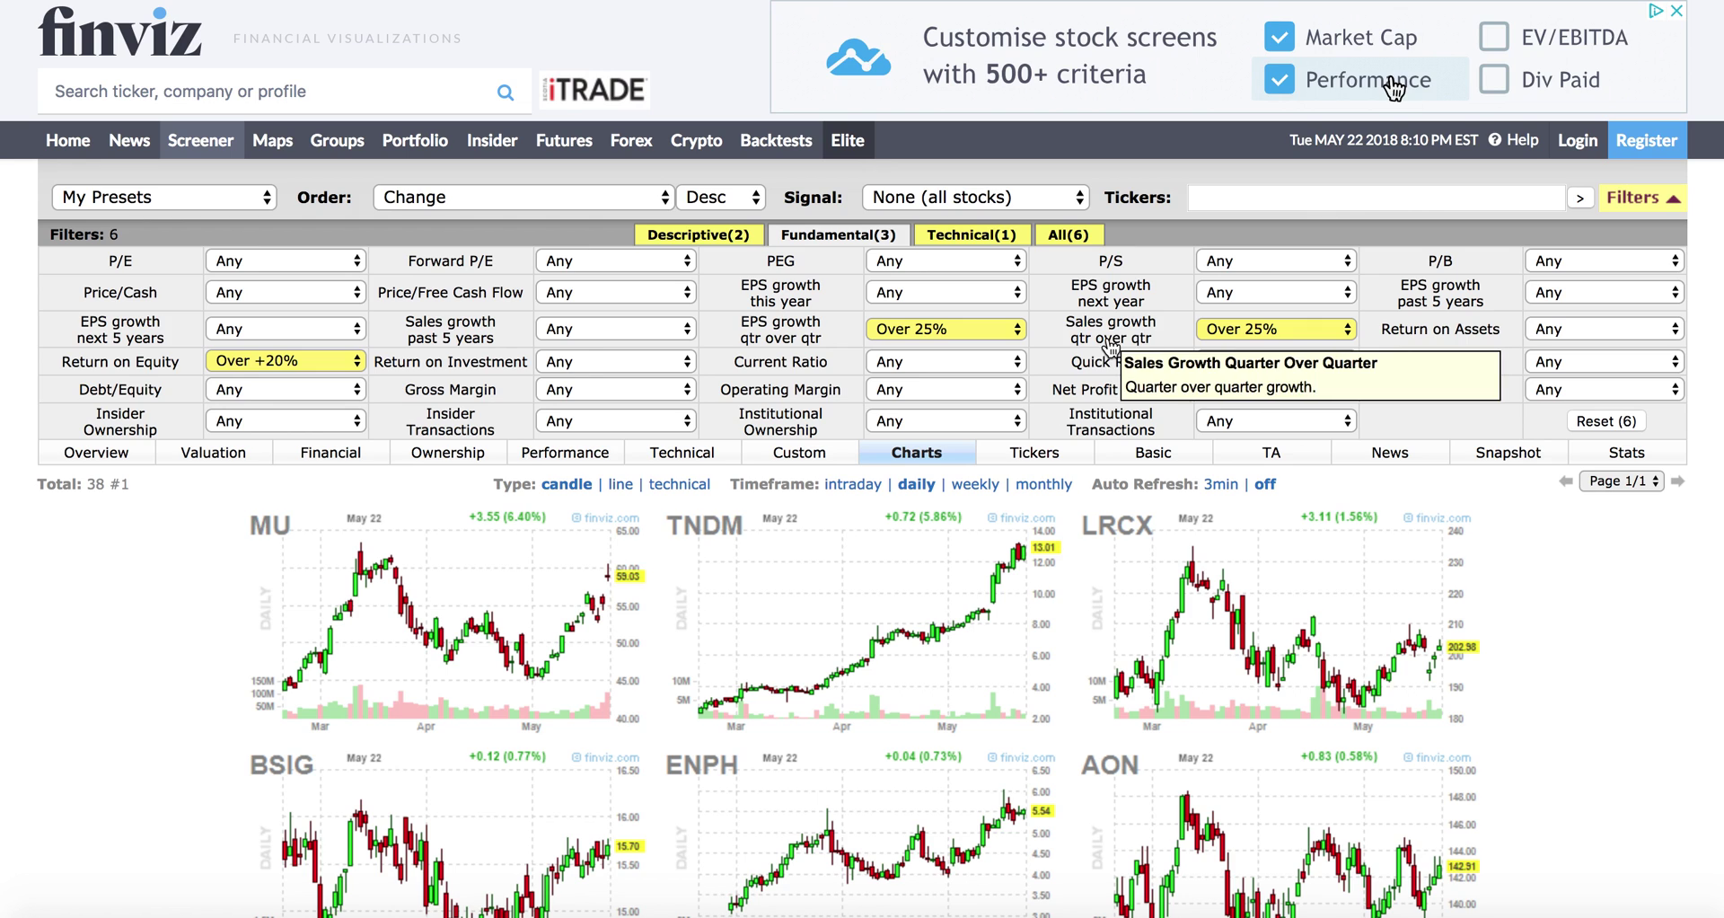
{"action": "triple_click", "coordinate": [1140, 336]}
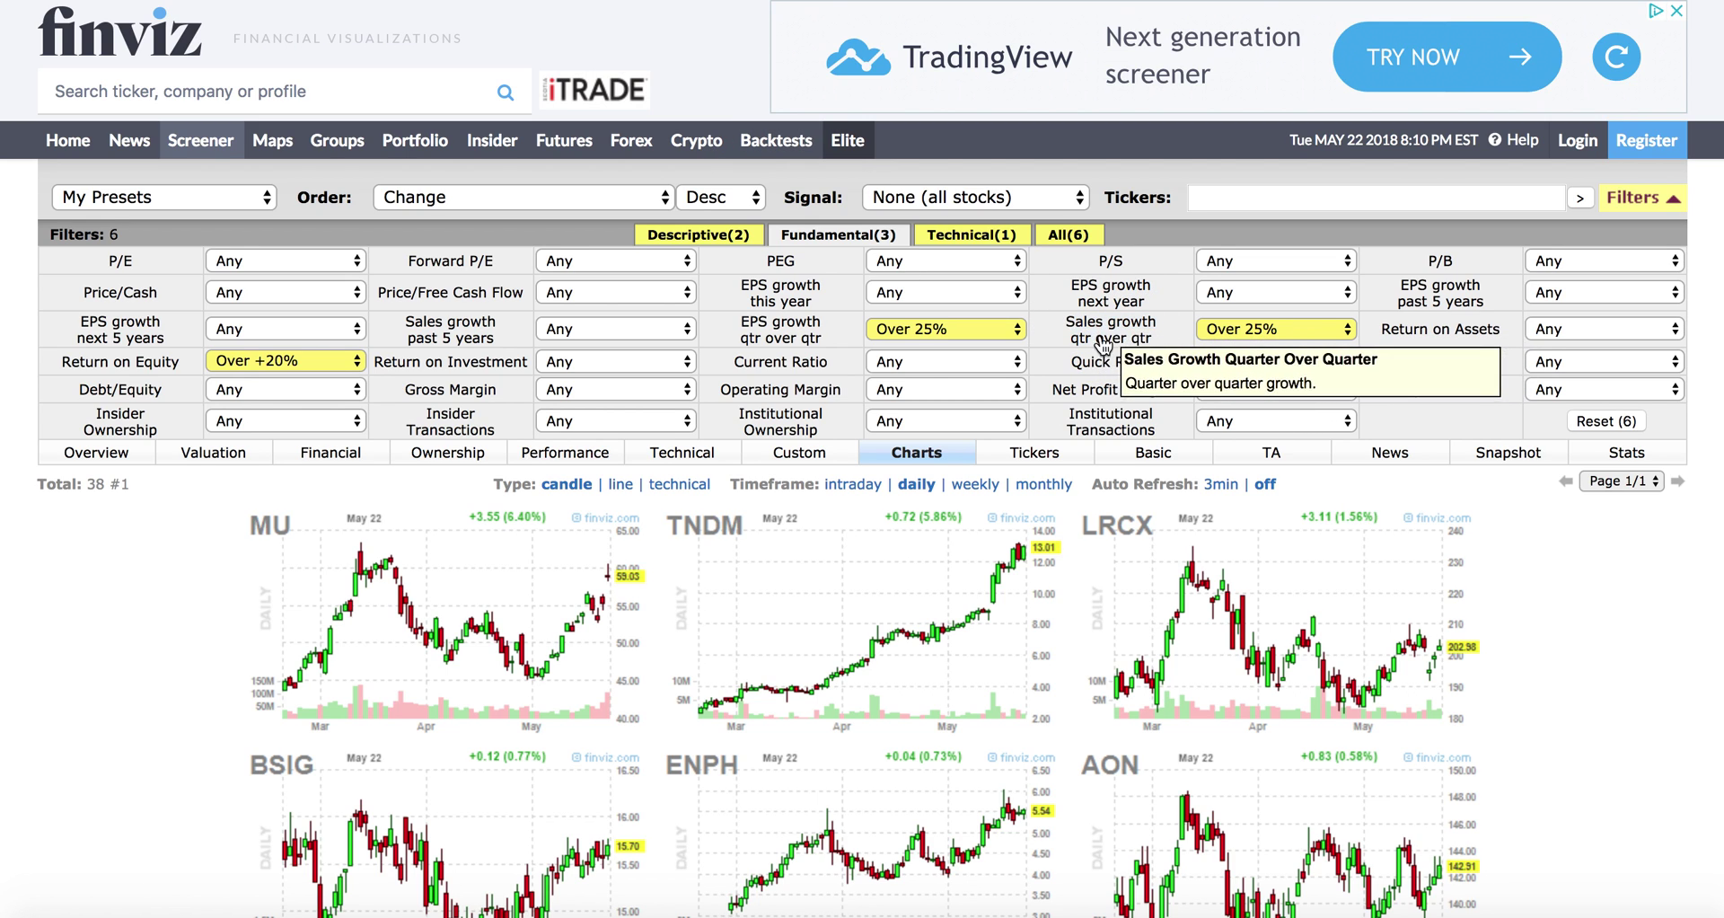
{"action": "triple_click", "coordinate": [1158, 343]}
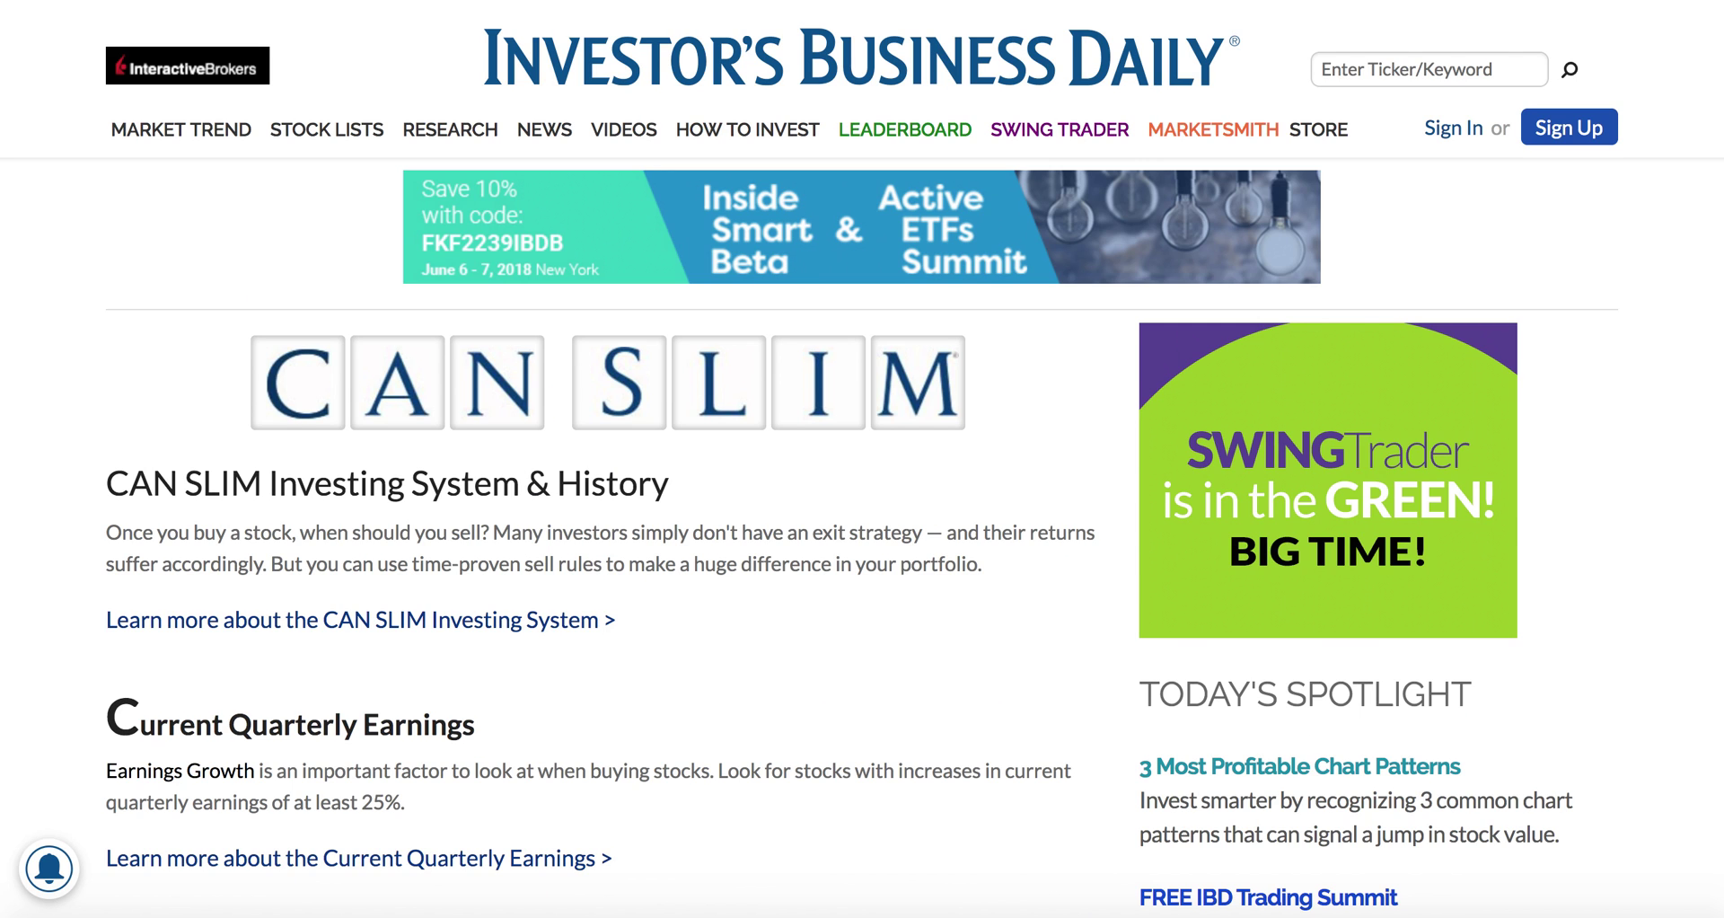
{"action": "type", "text": "finviz.com"}
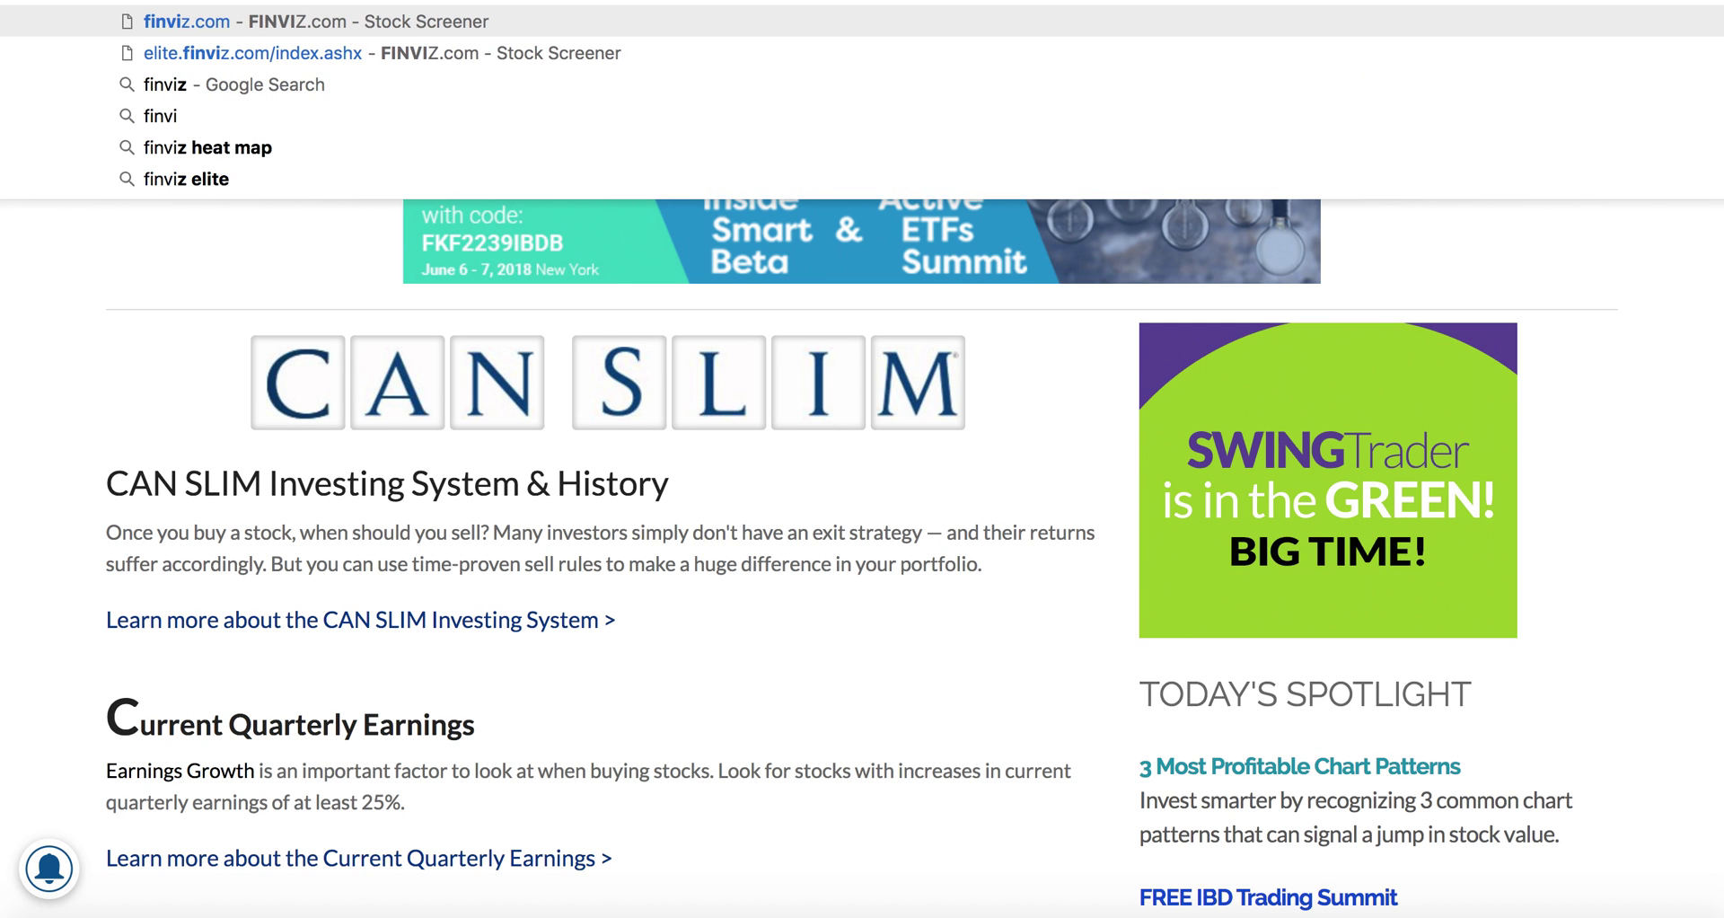
{"action": "key", "text": "Return"}
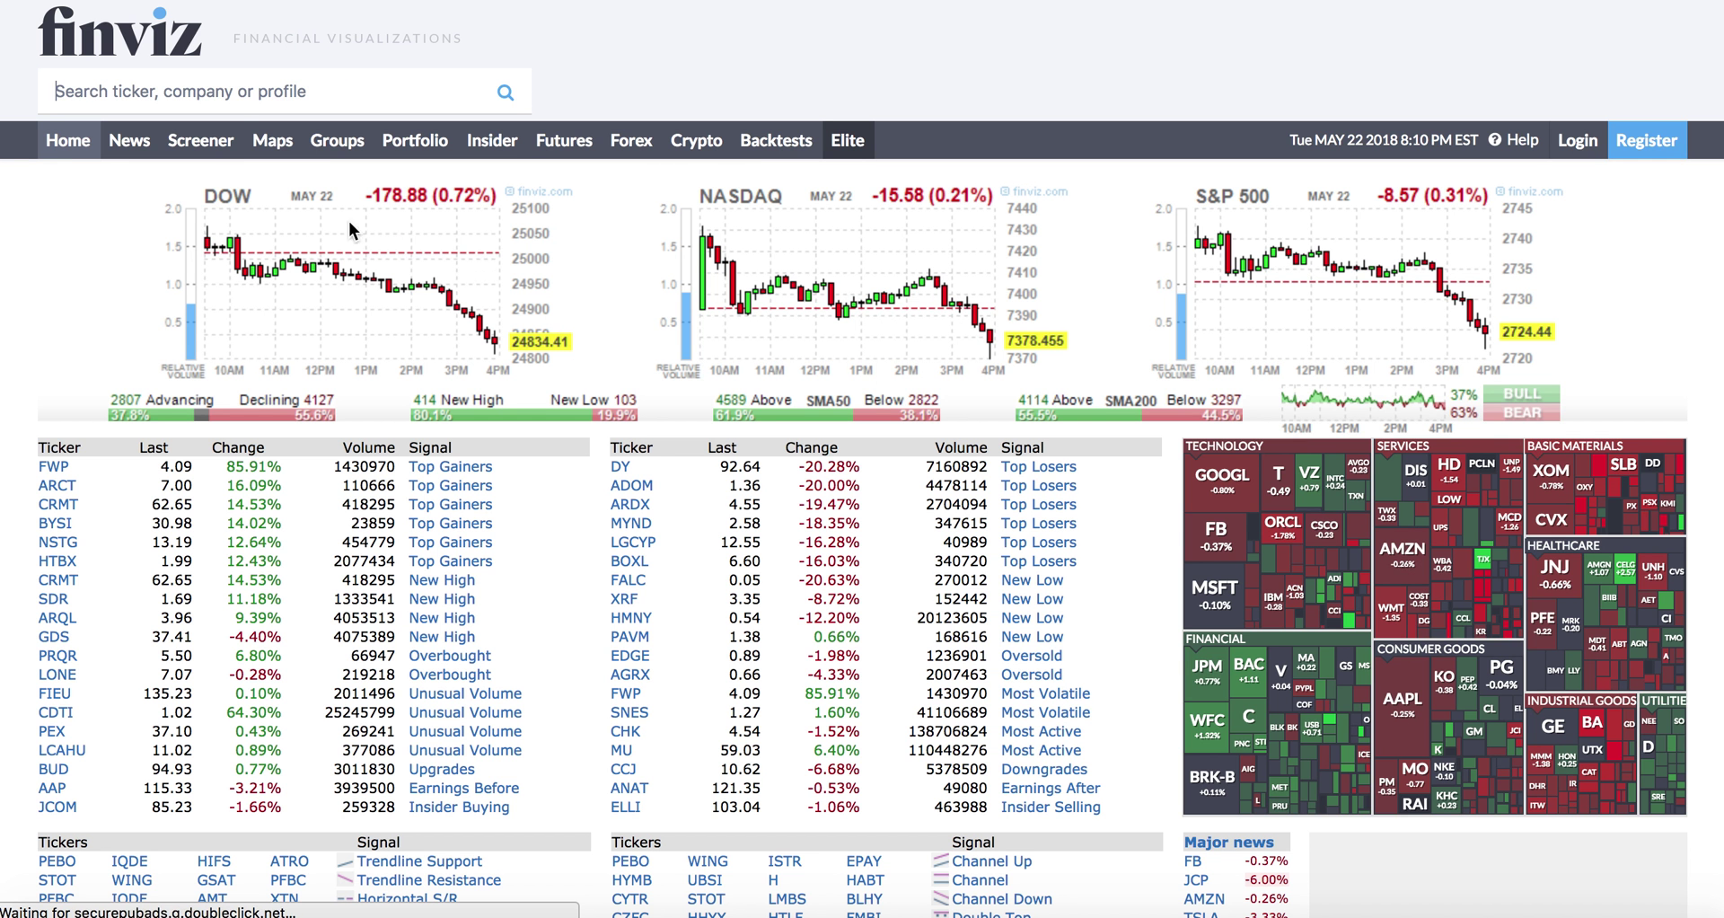
Start a fresh screen with Average Volume Over 400K and Industry Stocks only (ex-Funds).
{"action": "left_click", "coordinate": [196, 141]}
{"action": "left_click", "coordinate": [610, 322]}
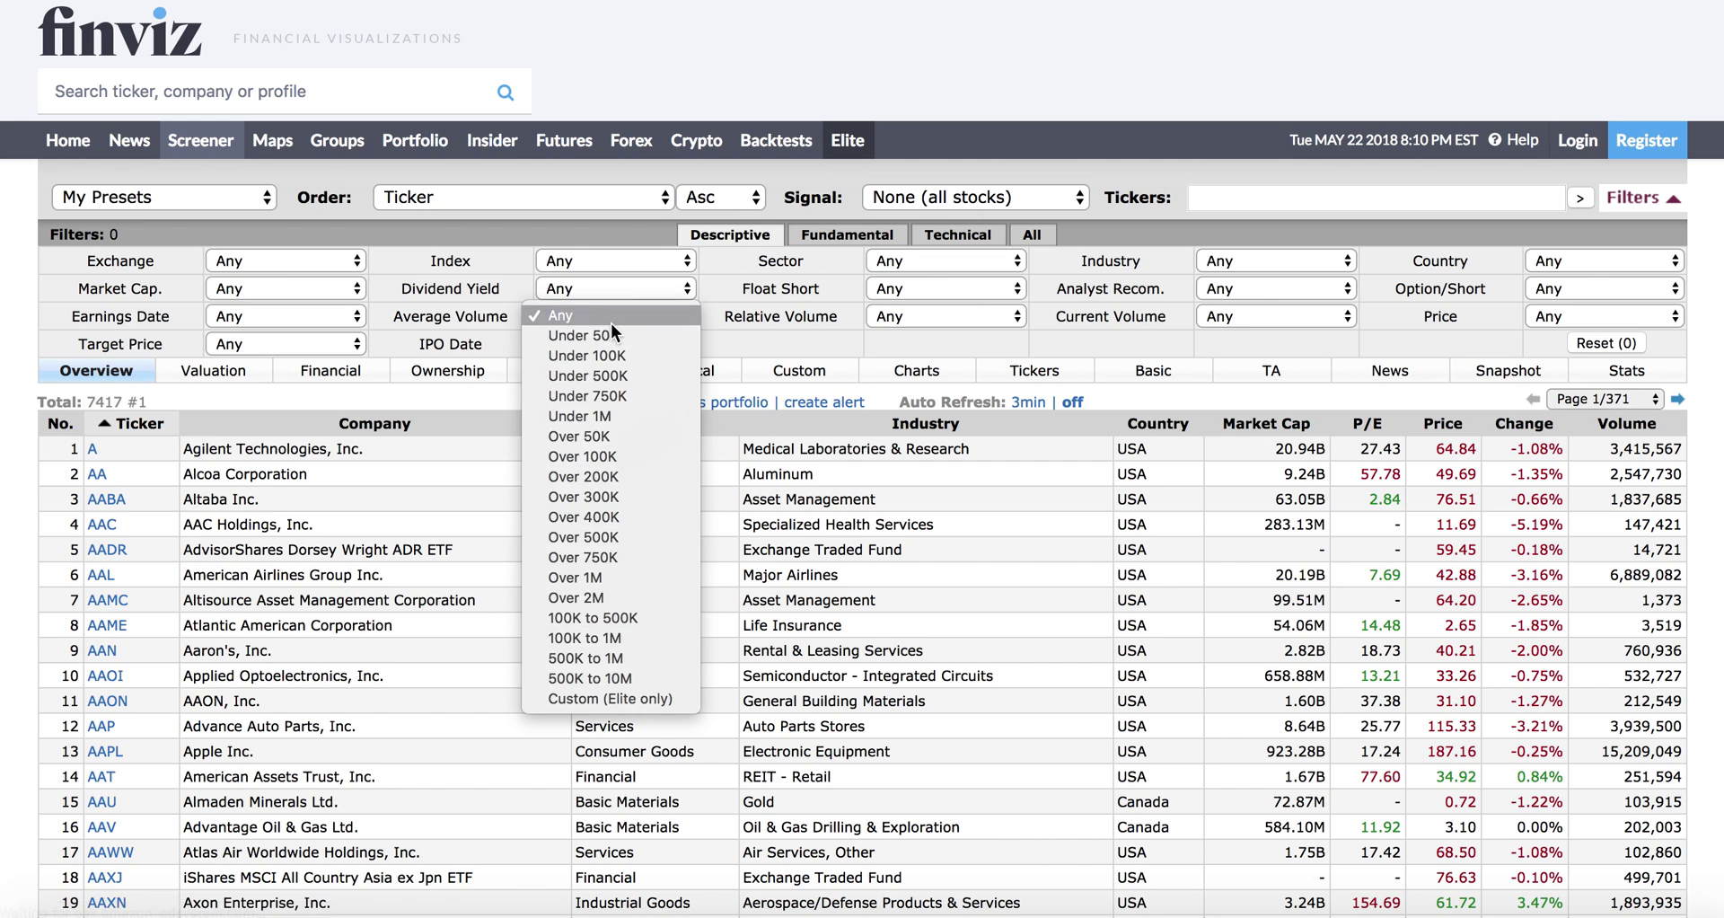
{"action": "left_click", "coordinate": [583, 518]}
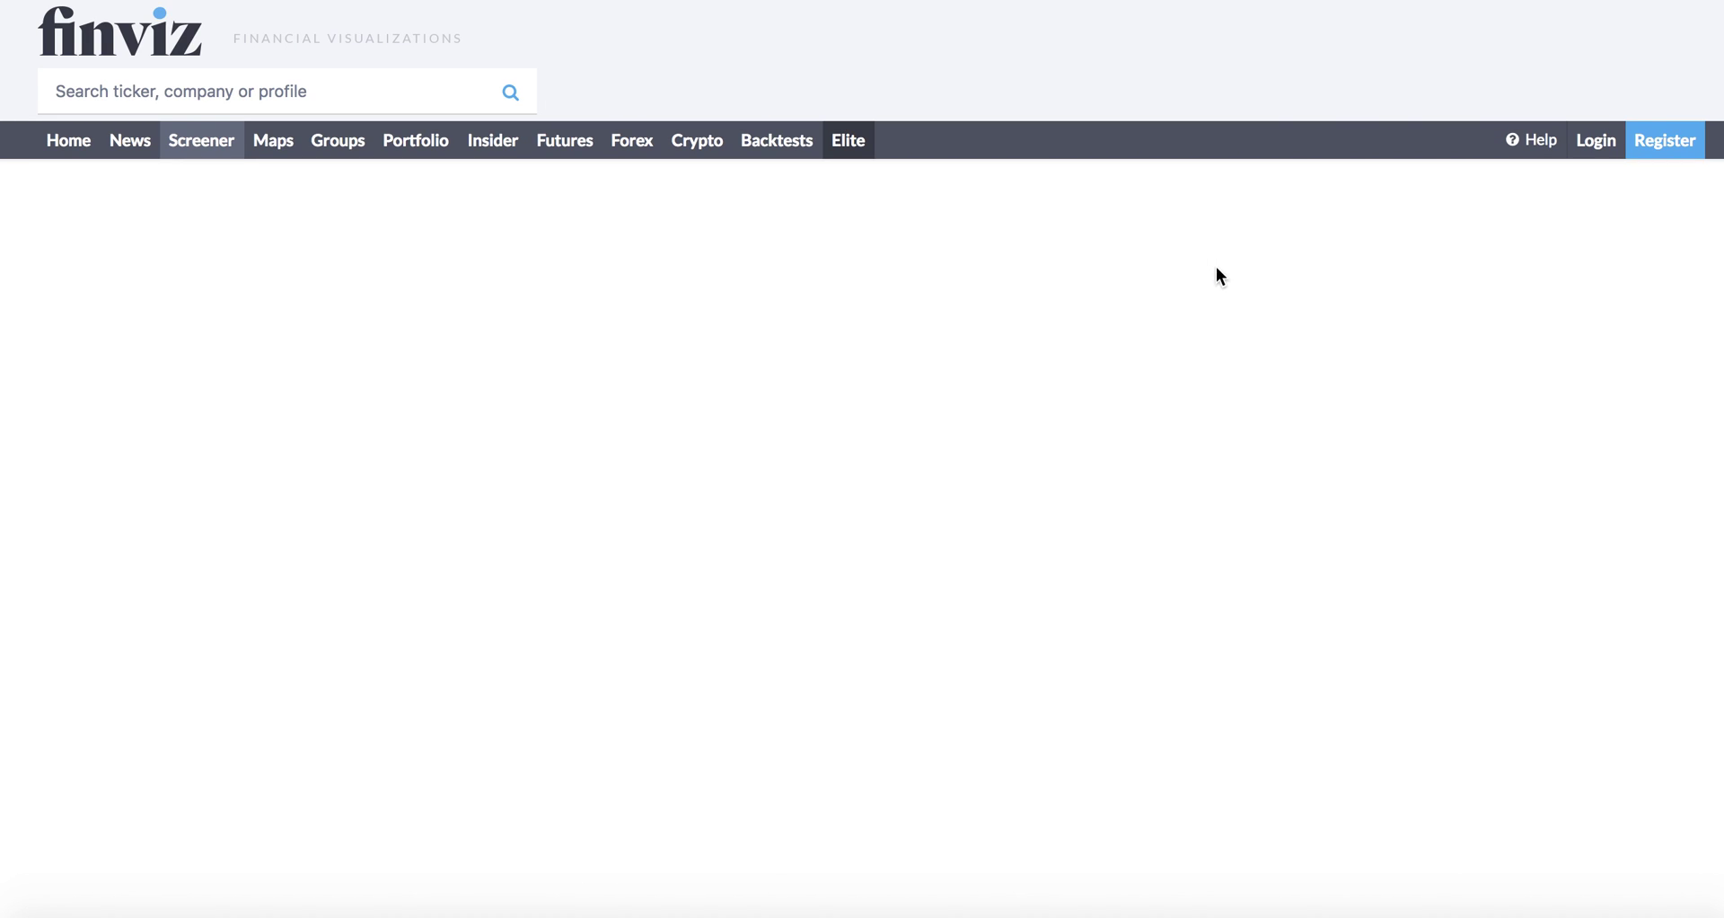
{"action": "left_click", "coordinate": [1235, 261]}
{"action": "left_click", "coordinate": [1241, 278]}
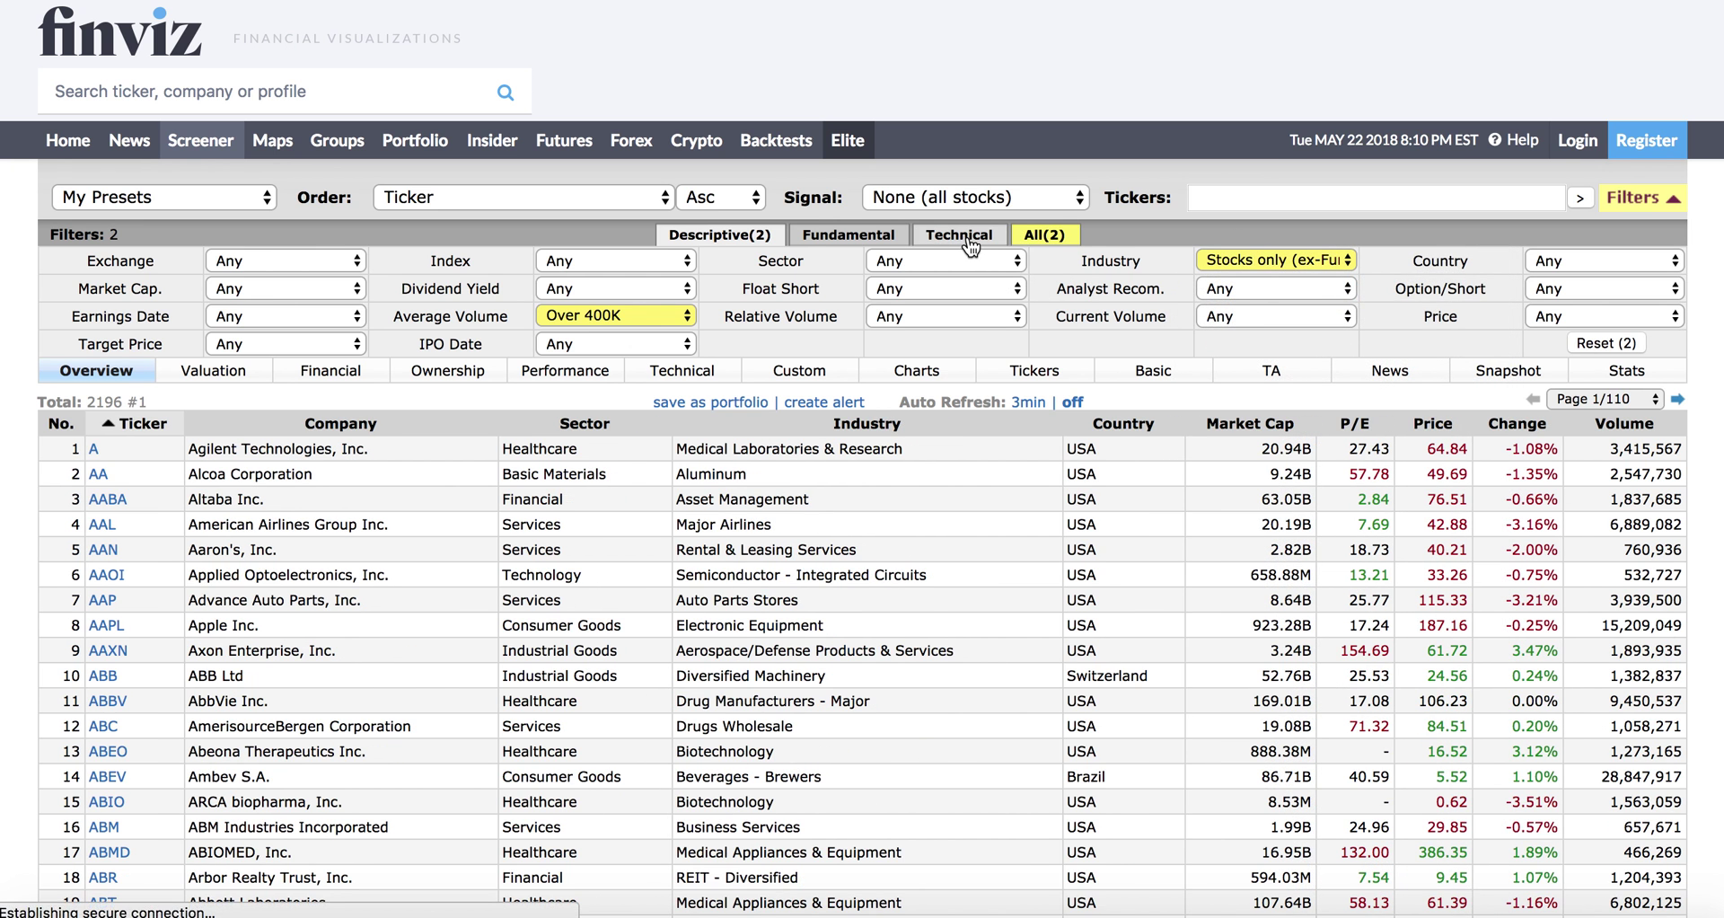
Add the Price above SMA200 technical filter and dismiss the Elite upgrade popup.
{"action": "left_click", "coordinate": [966, 237]}
{"action": "left_click", "coordinate": [961, 290]}
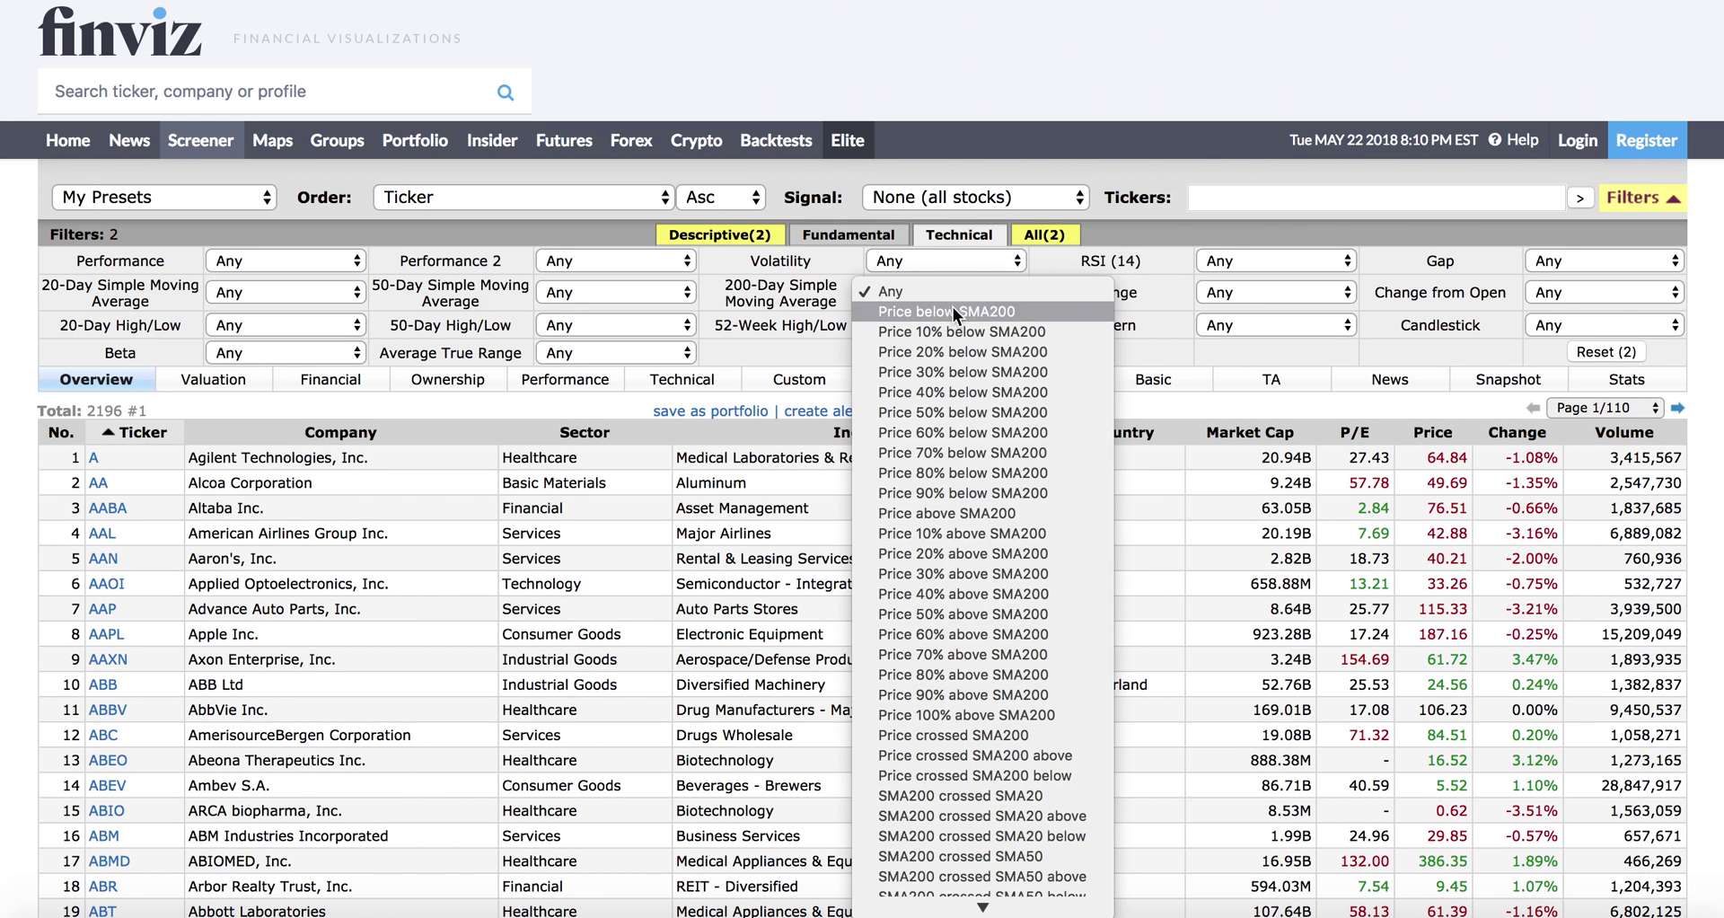
{"action": "left_click", "coordinate": [958, 517]}
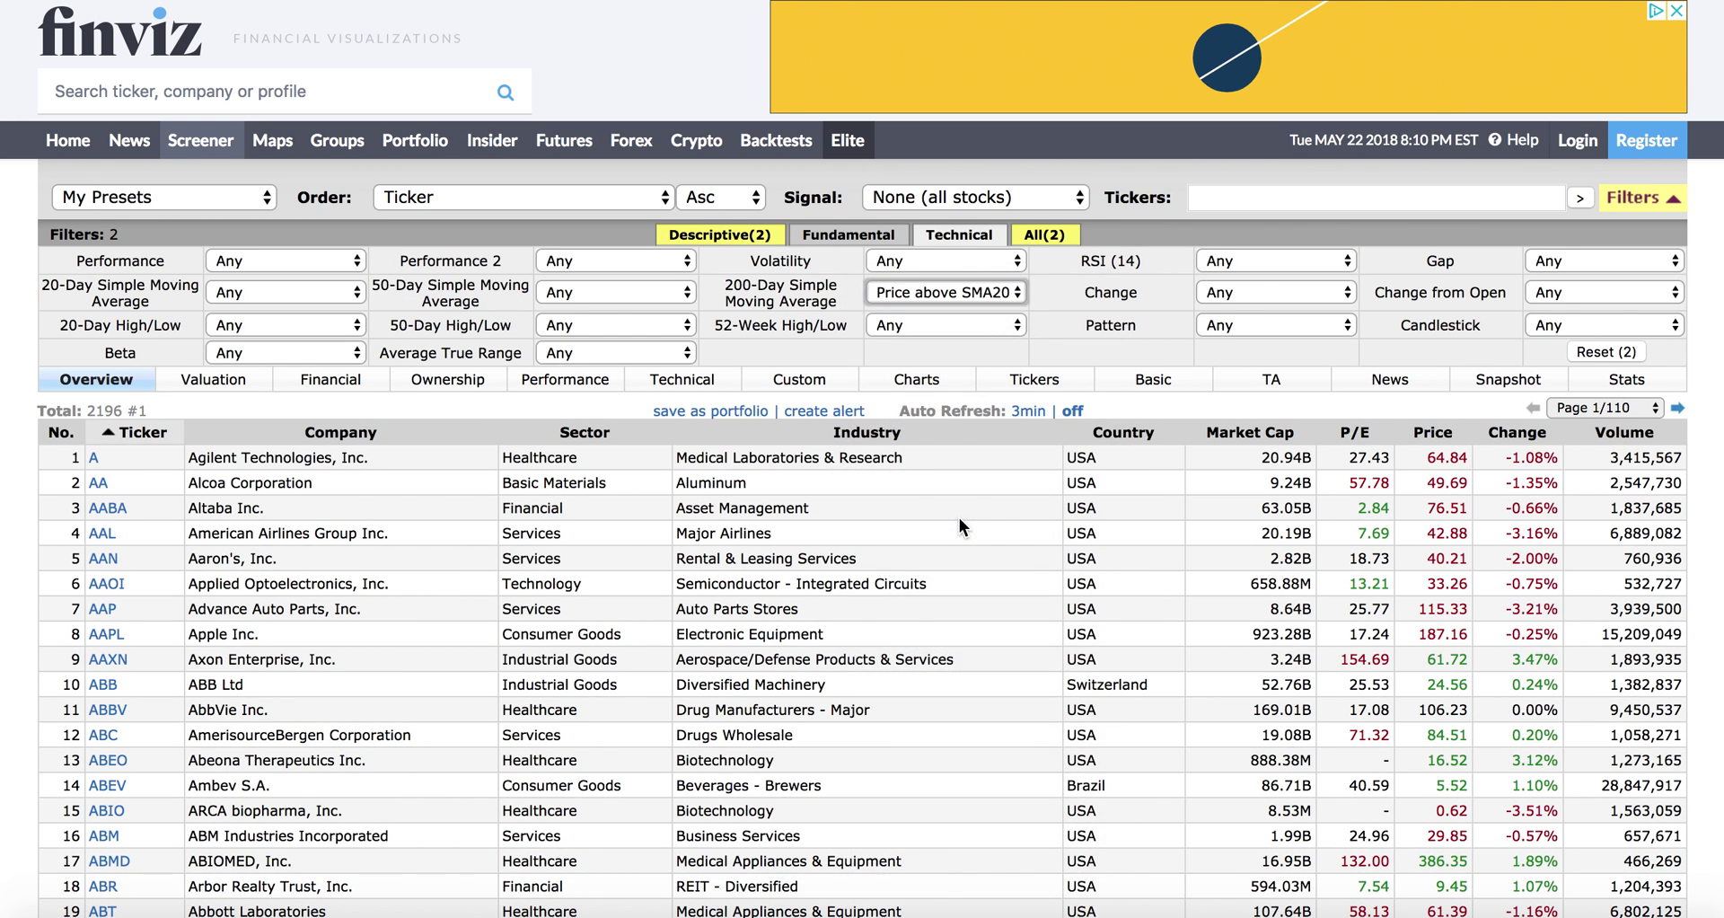
{"action": "left_click", "coordinate": [1238, 240]}
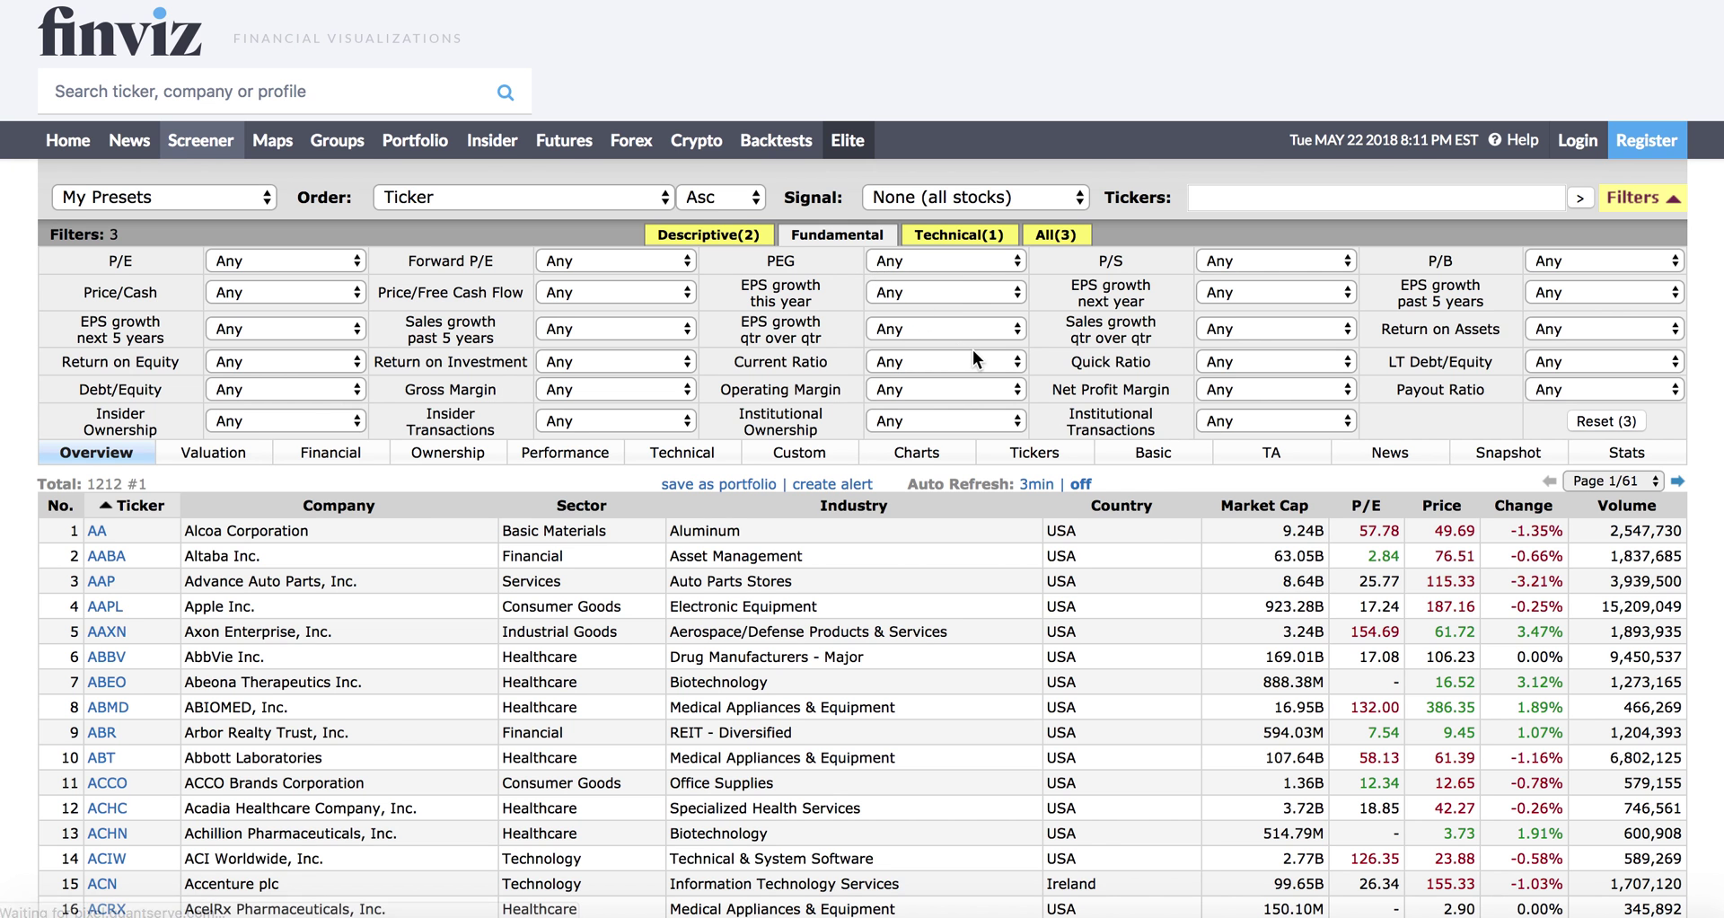
{"action": "left_click", "coordinate": [1280, 329]}
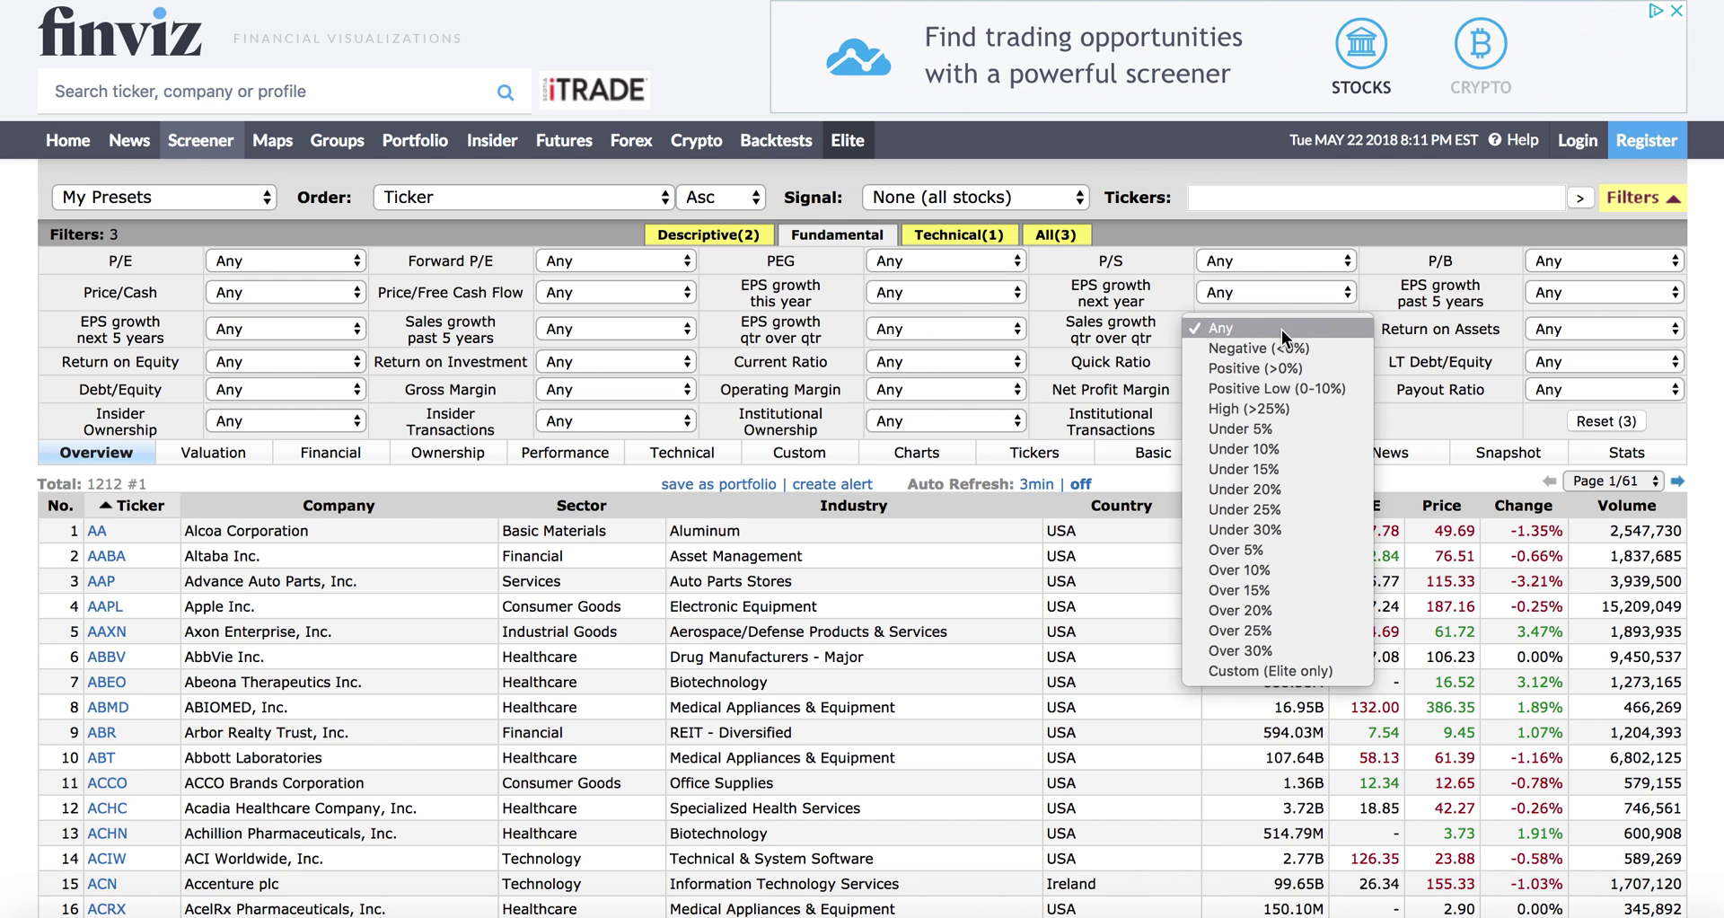
Choose Over 30% for Sales growth qtr over qtr, leaving 273 stocks.
{"action": "left_click", "coordinate": [1262, 651]}
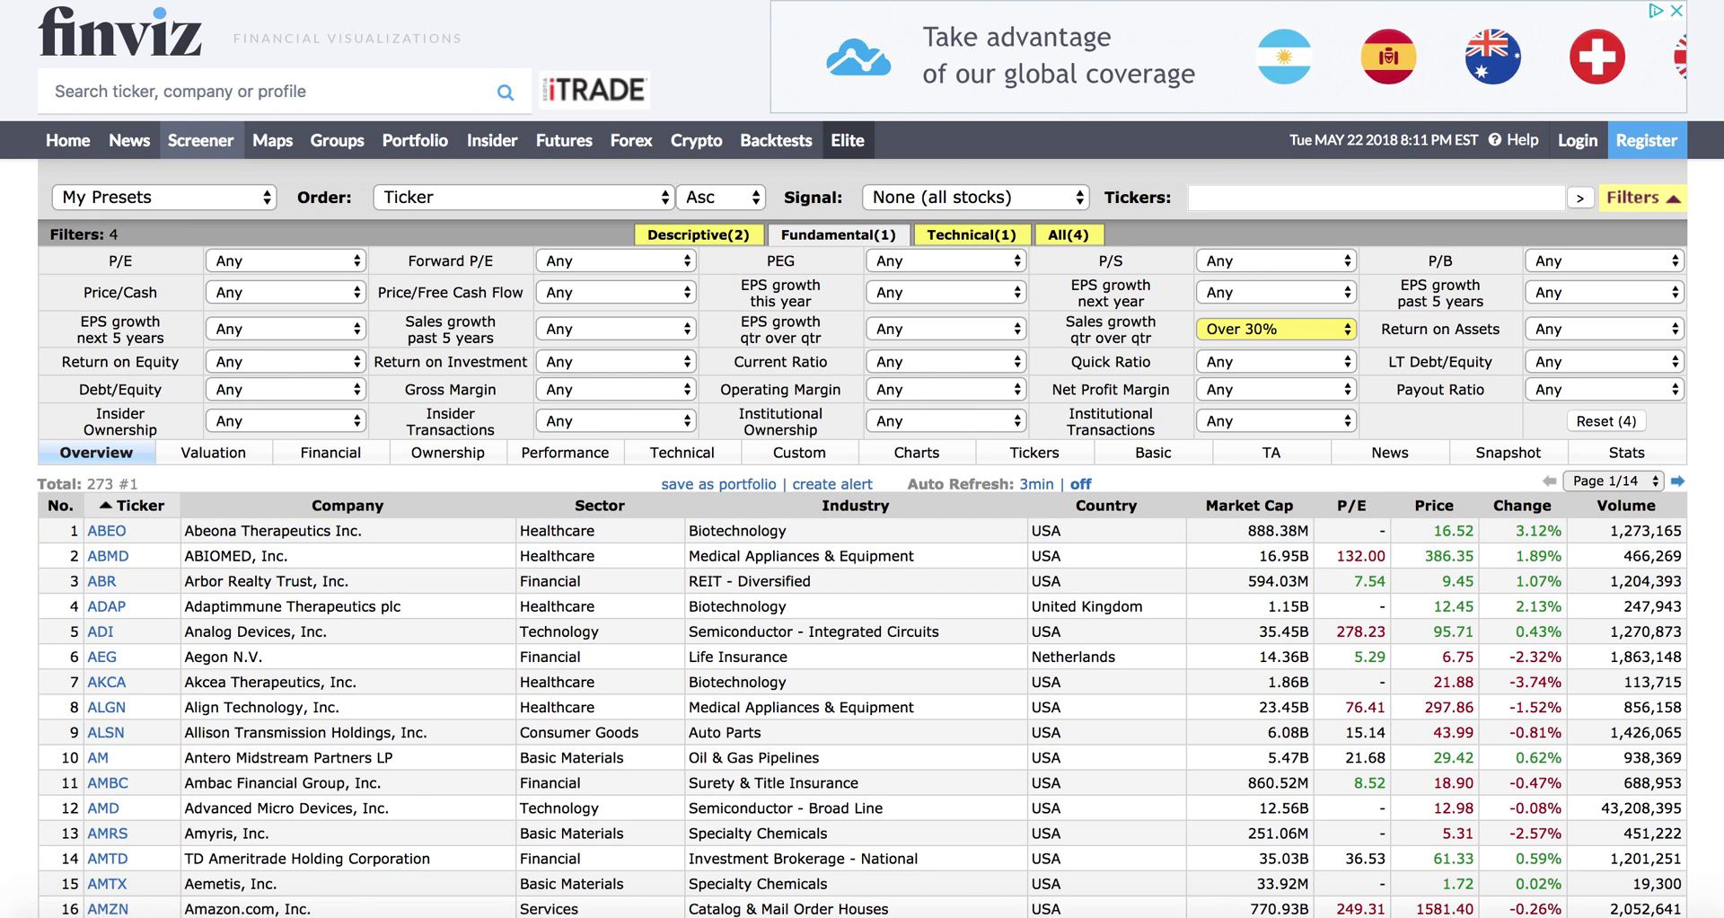
View the ABMD quote page, then return to the filtered results list.
{"action": "left_click", "coordinate": [102, 558]}
{"action": "scroll", "coordinate": [101, 562], "scroll_direction": "down", "scroll_amount": 5}
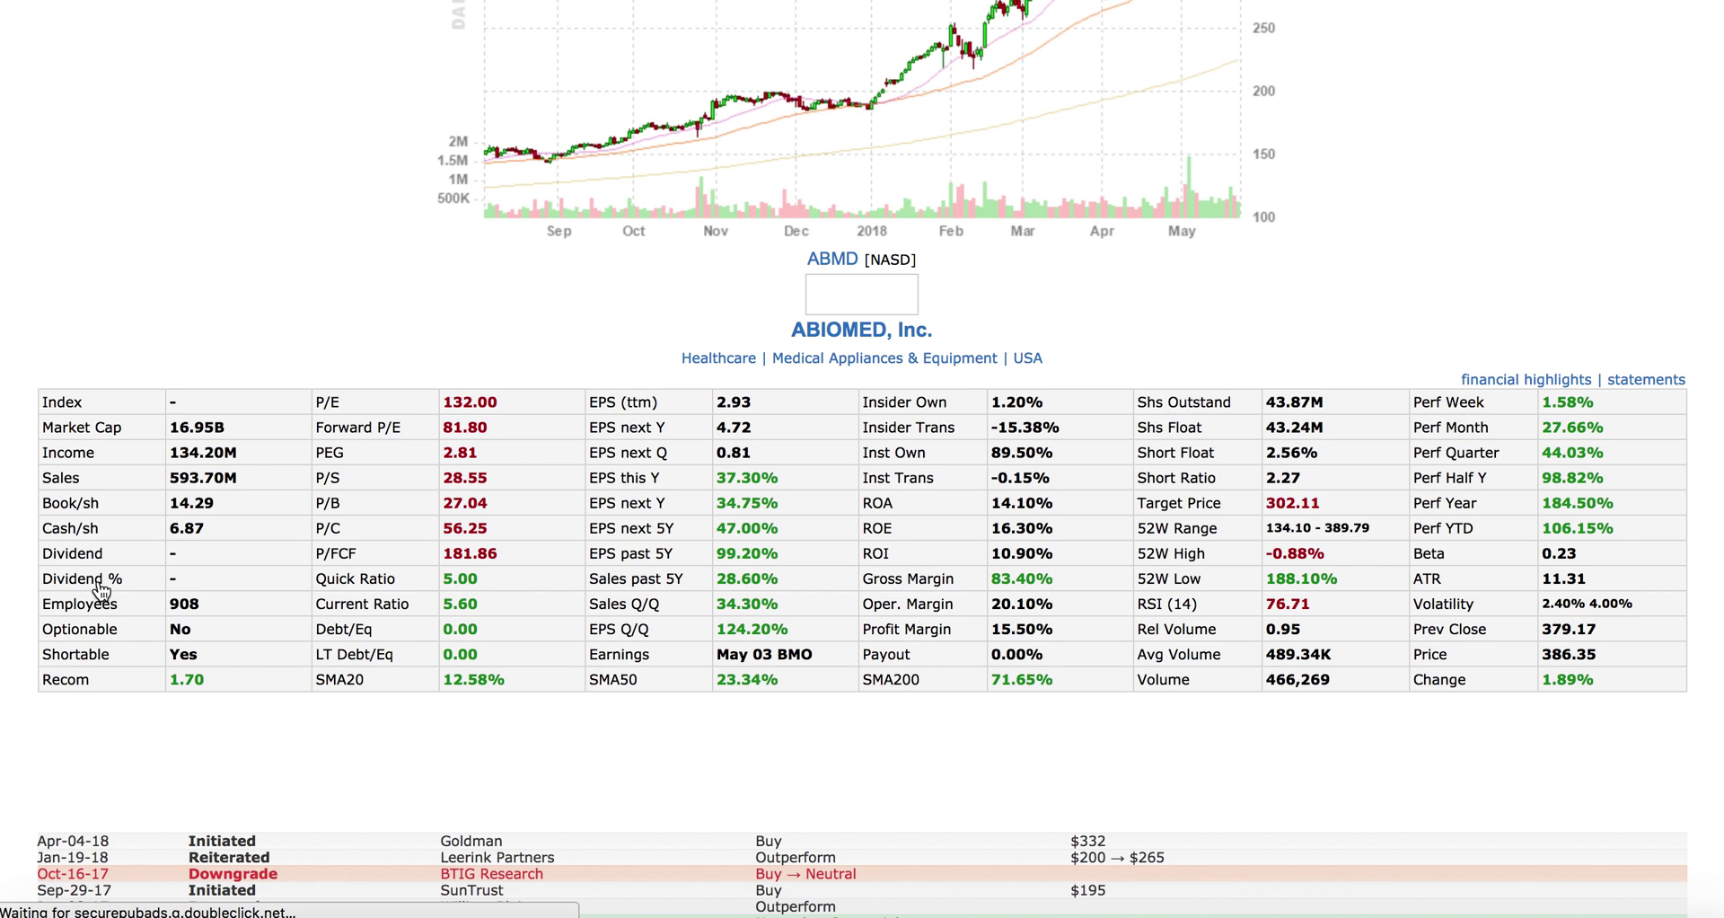
{"action": "scroll", "coordinate": [101, 590], "scroll_direction": "up", "scroll_amount": 5}
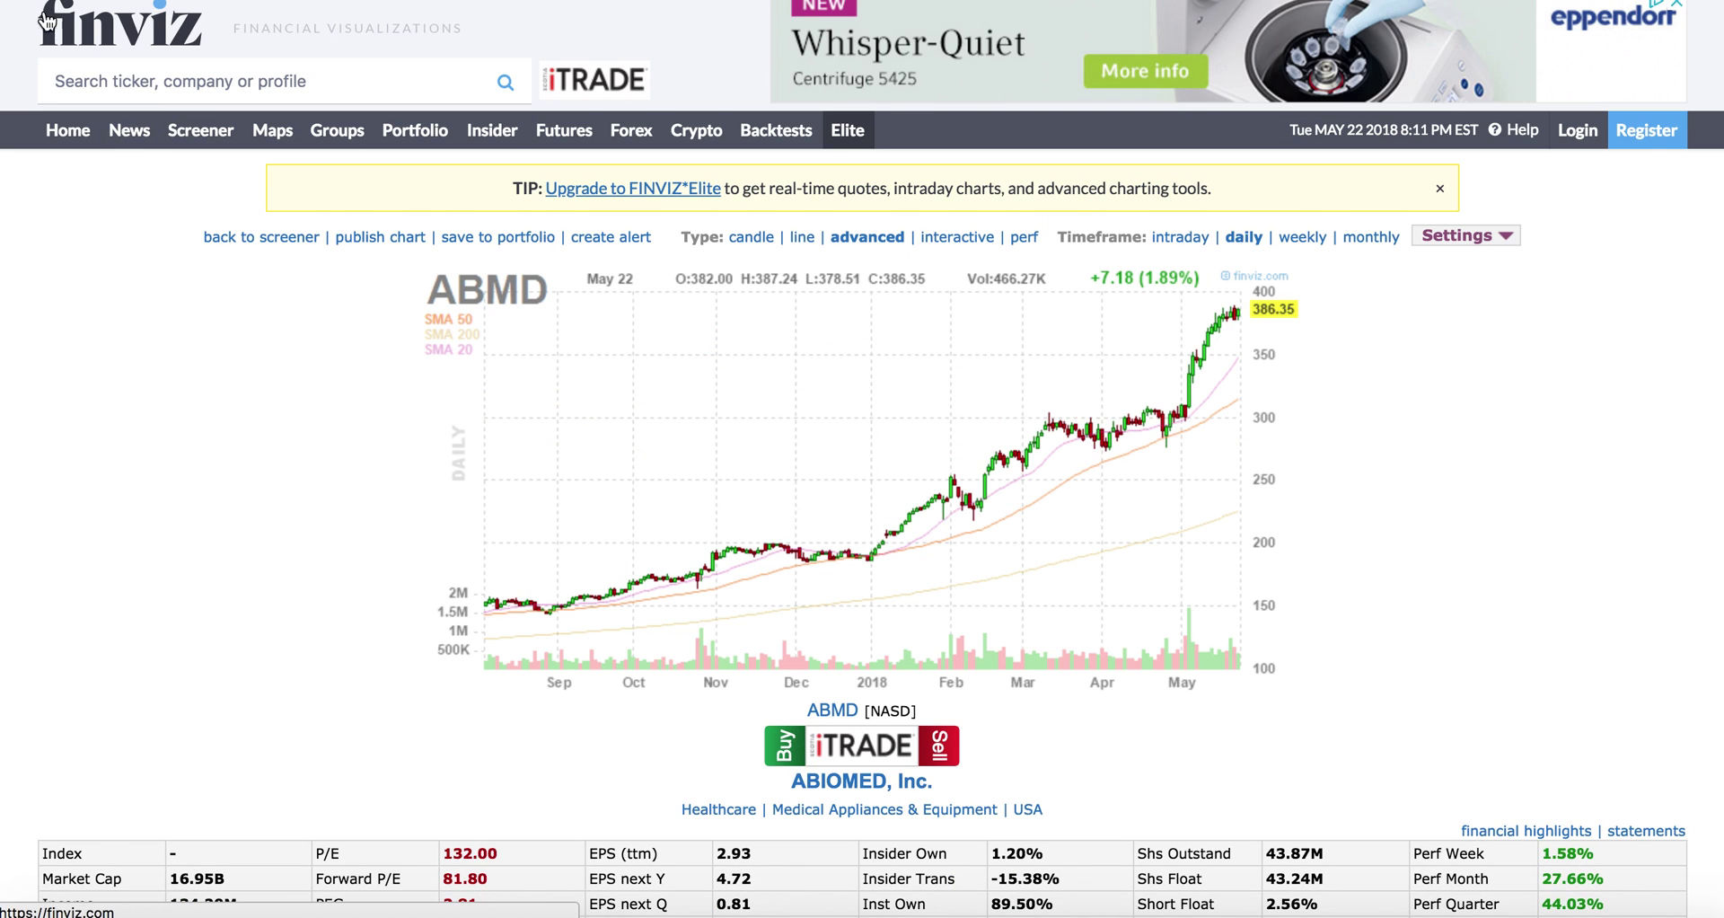
{"action": "key", "text": "super+bracketleft"}
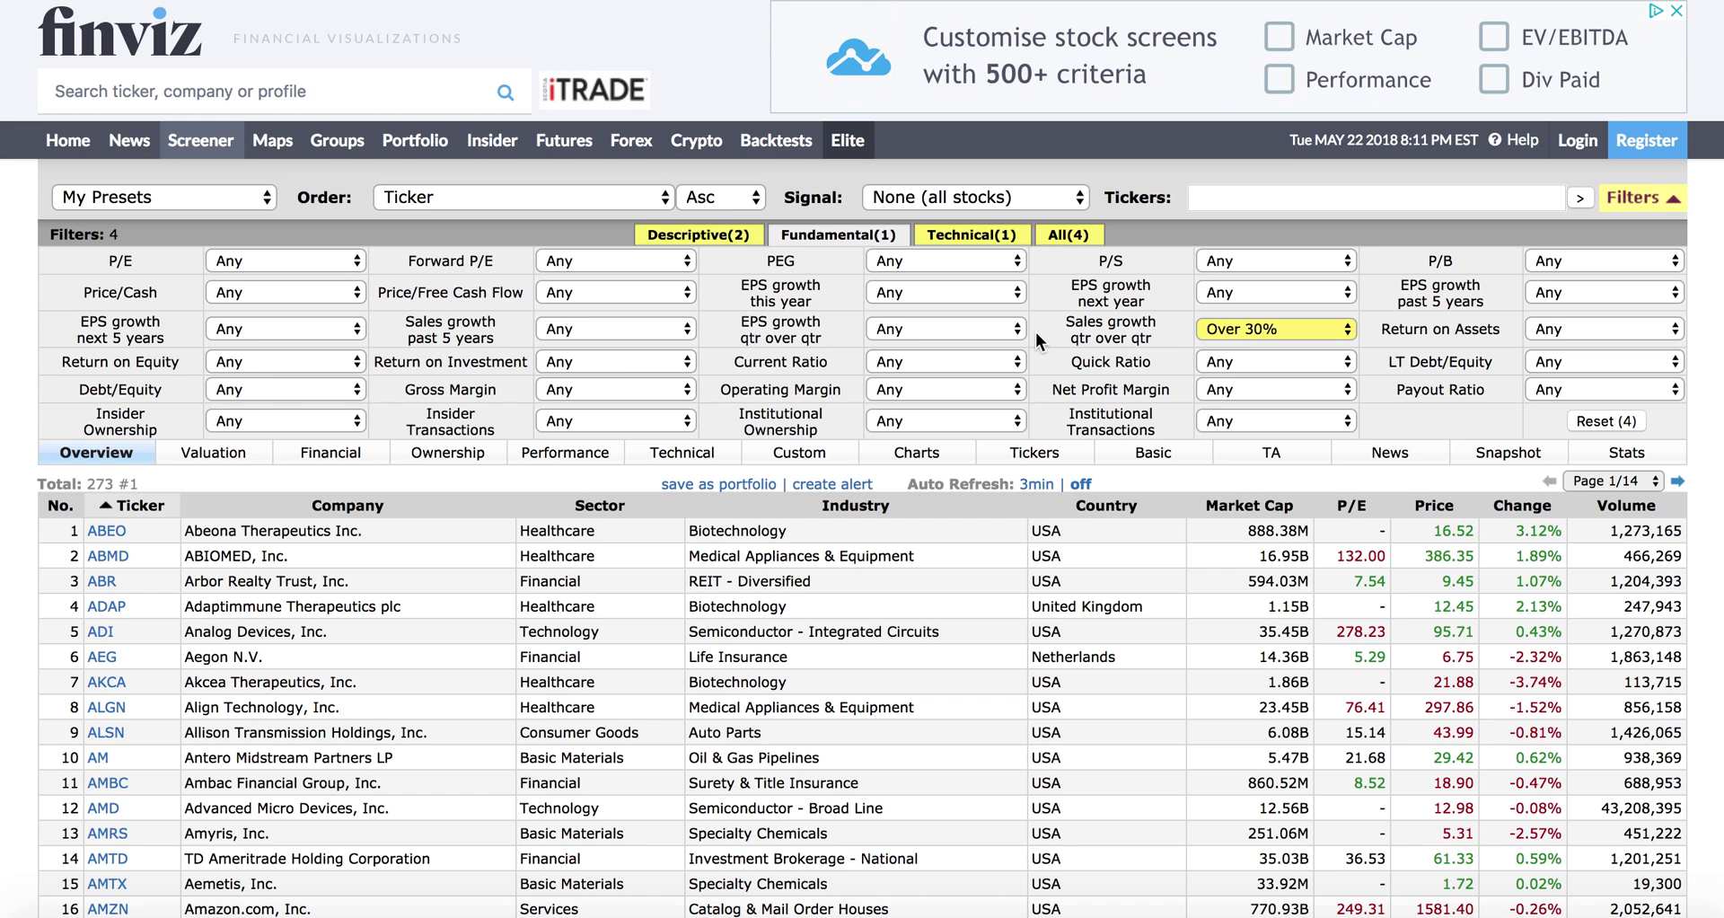
Review the AMZN quote page, then return to the results and show the descriptive filters.
{"action": "scroll", "coordinate": [377, 799], "scroll_direction": "down", "scroll_amount": 1}
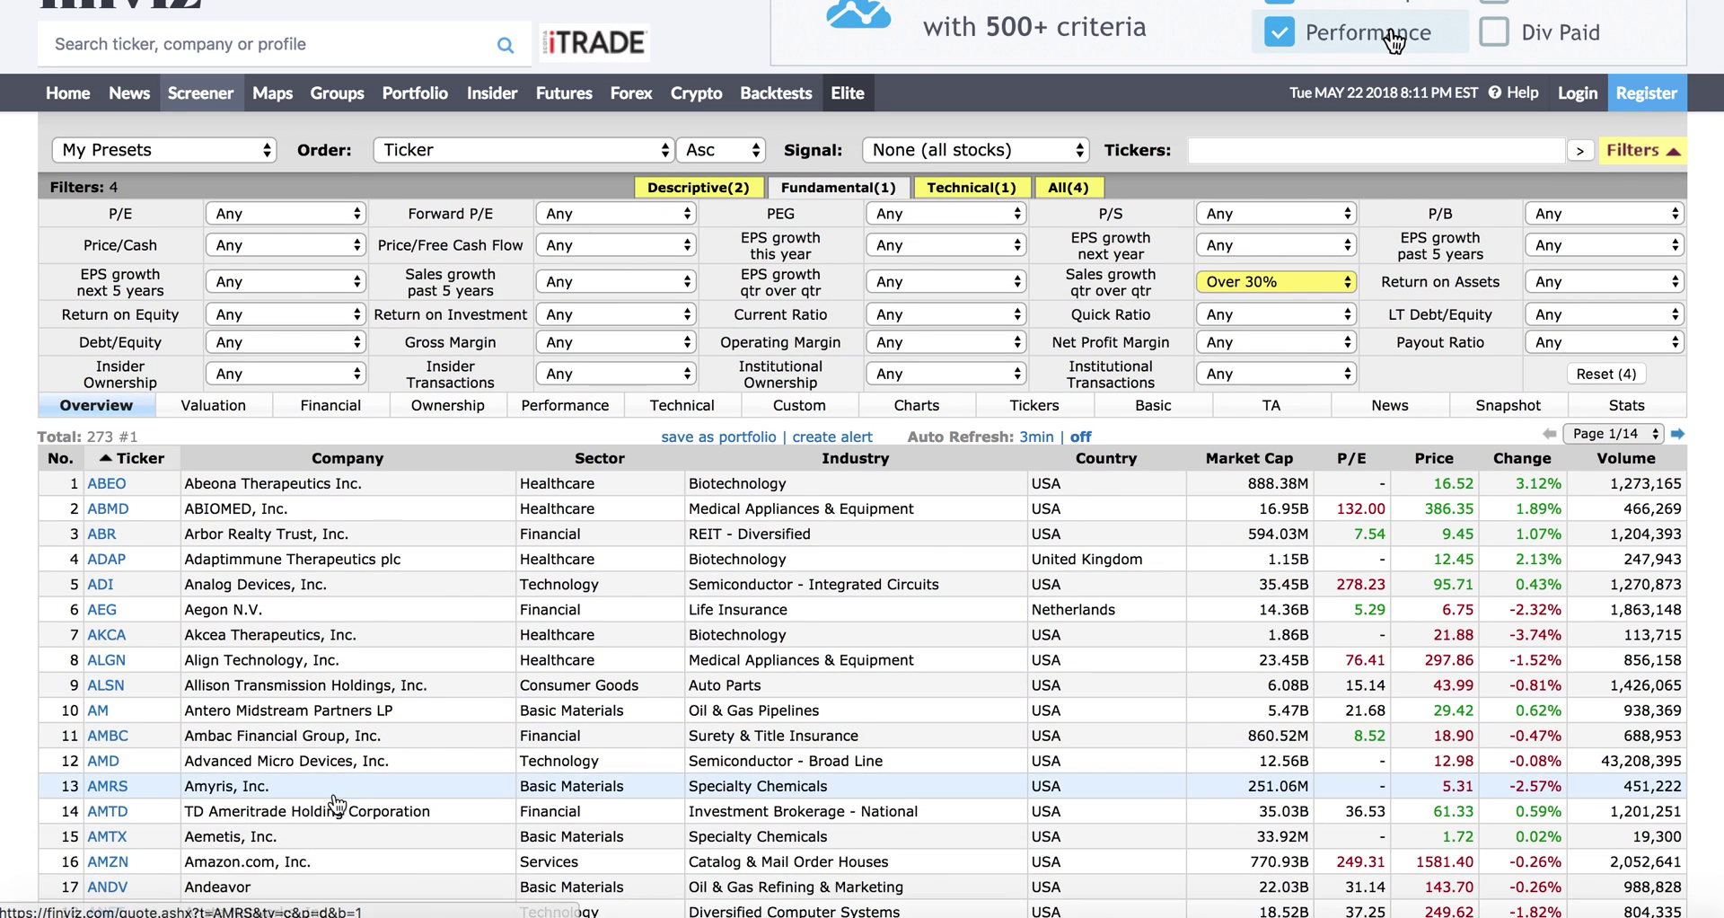
{"action": "left_click", "coordinate": [105, 864]}
{"action": "scroll", "coordinate": [219, 542], "scroll_direction": "down", "scroll_amount": 5}
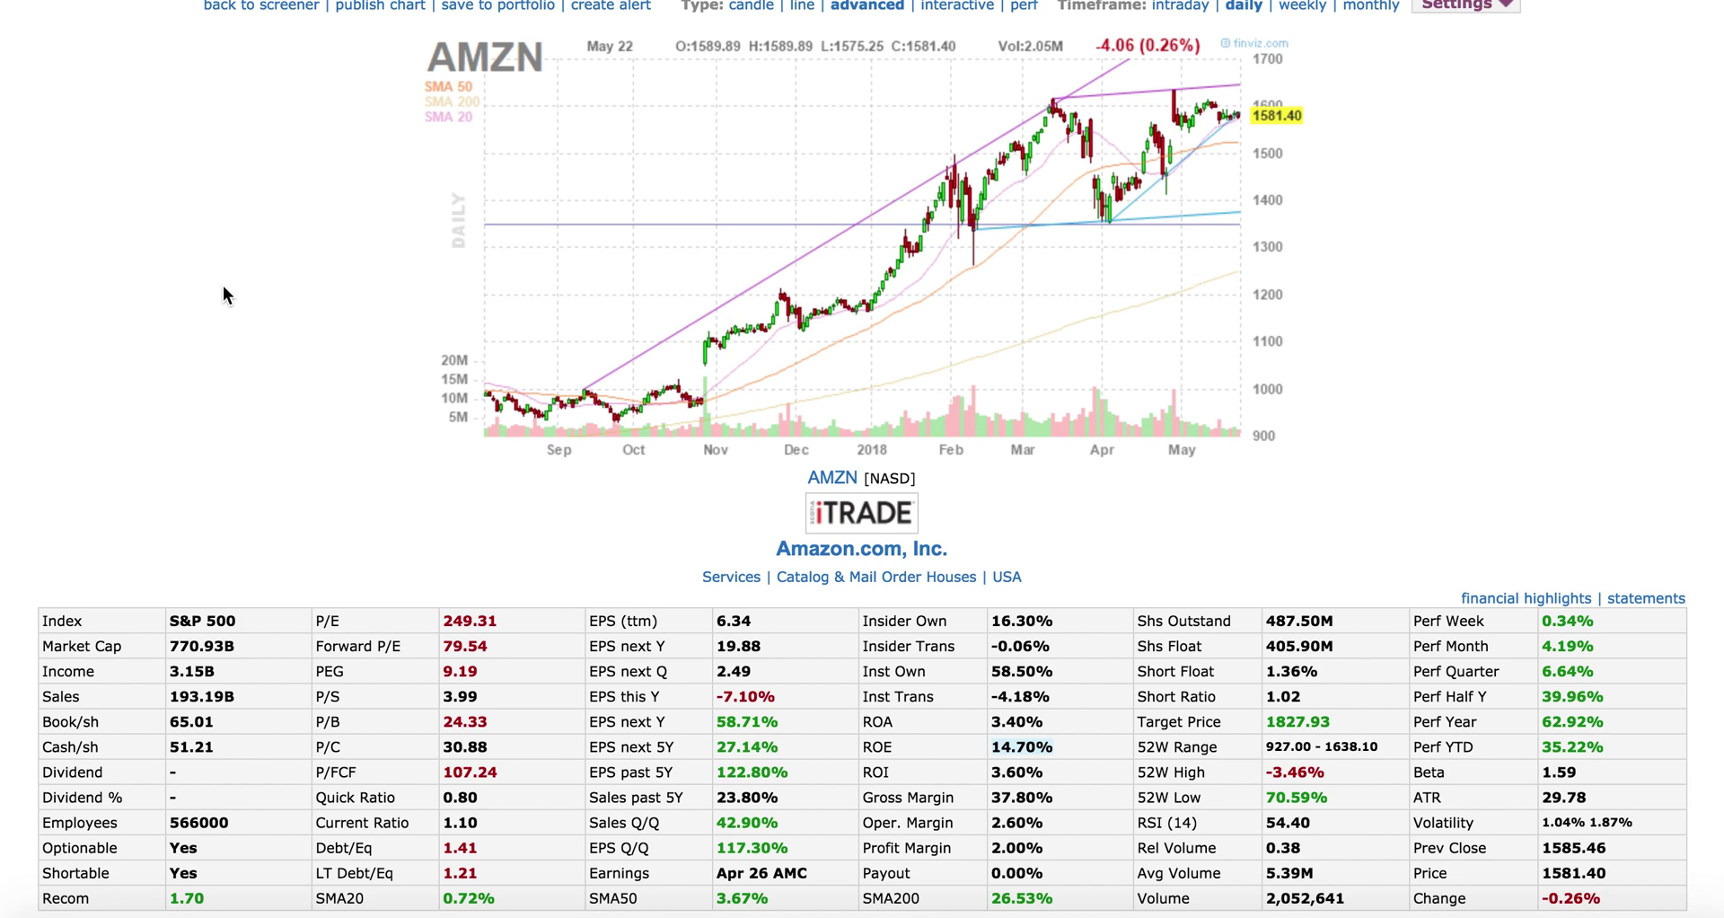
{"action": "key", "text": "alt+Left"}
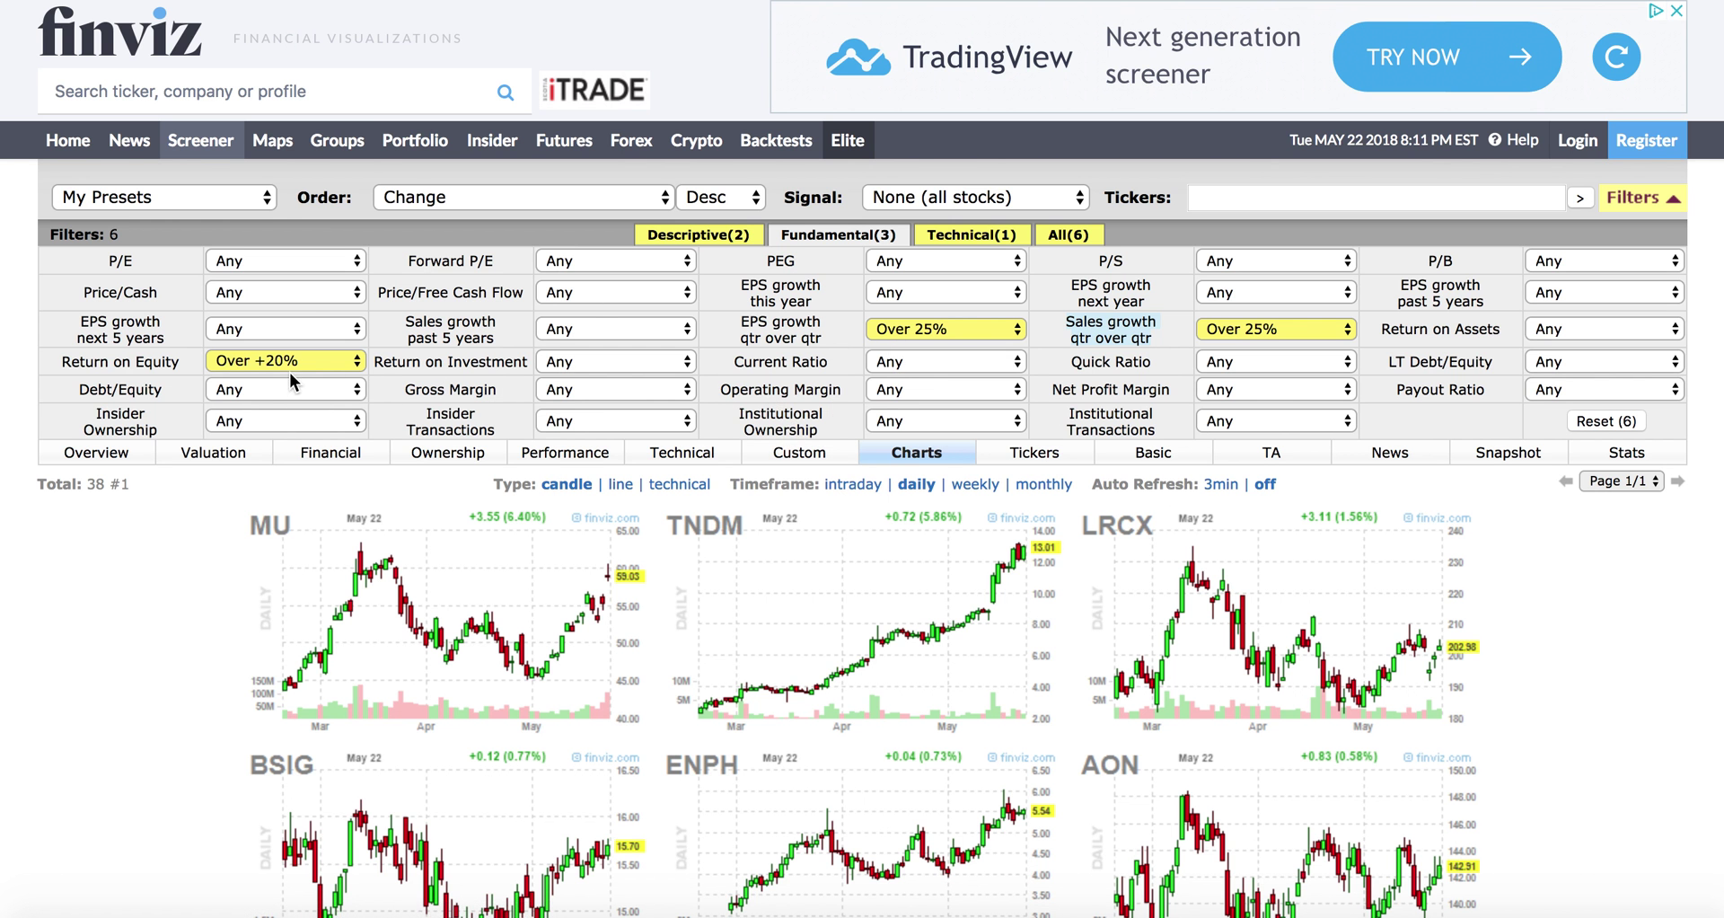
{"action": "key", "text": "alt+Right"}
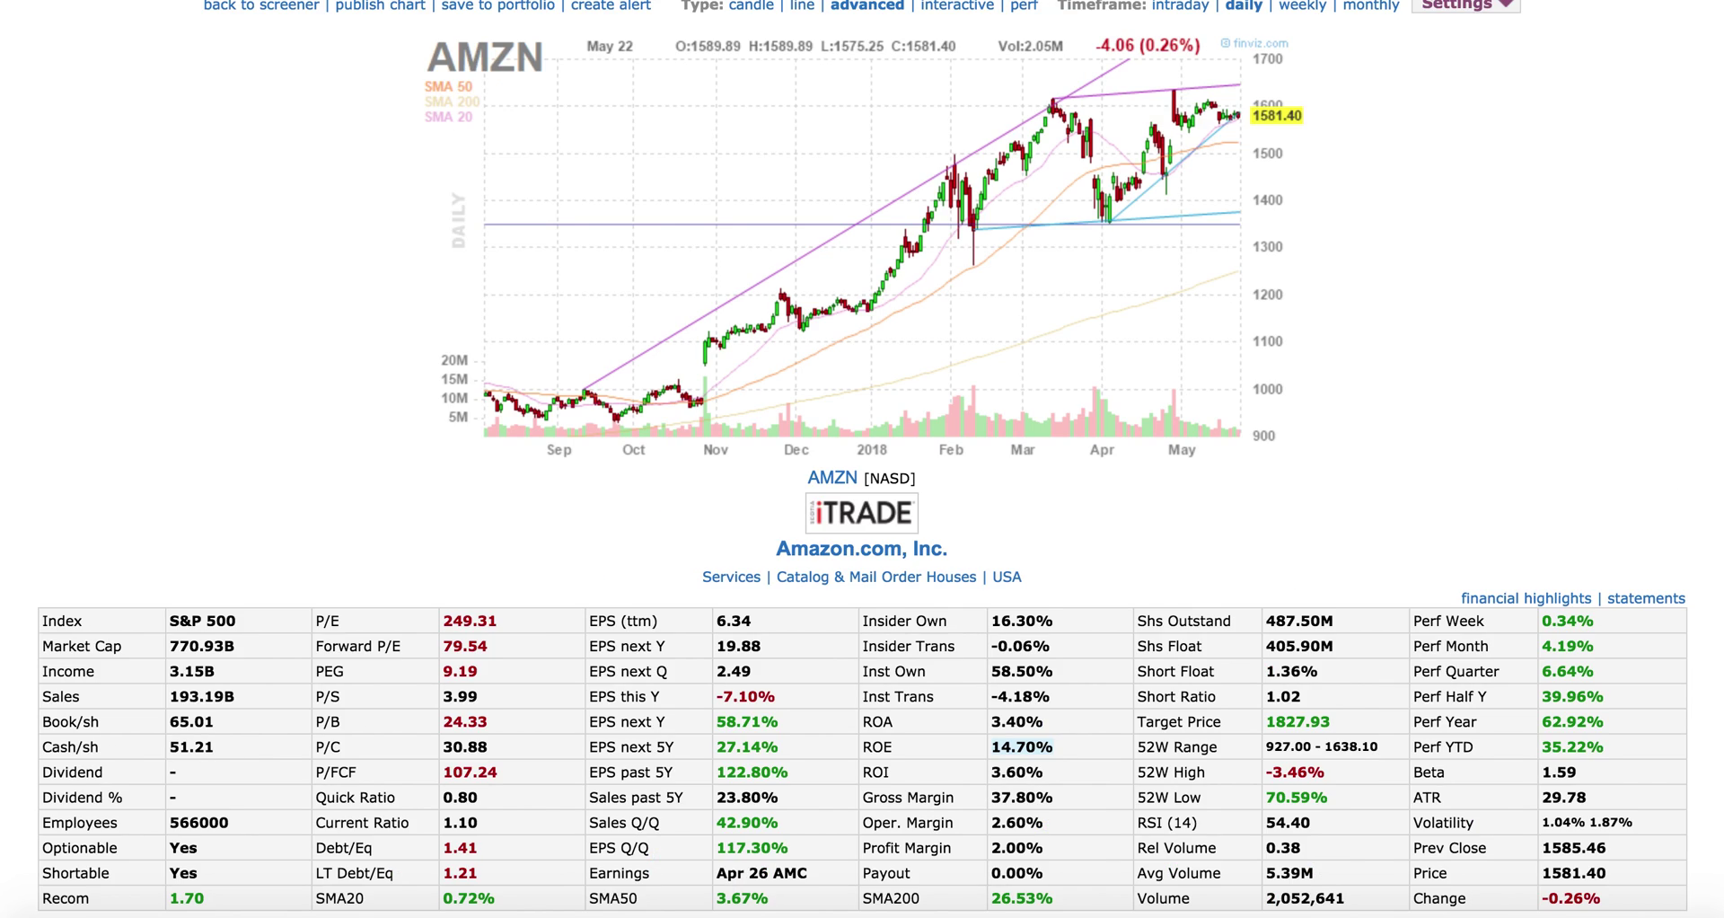
{"action": "key", "text": "alt+Left"}
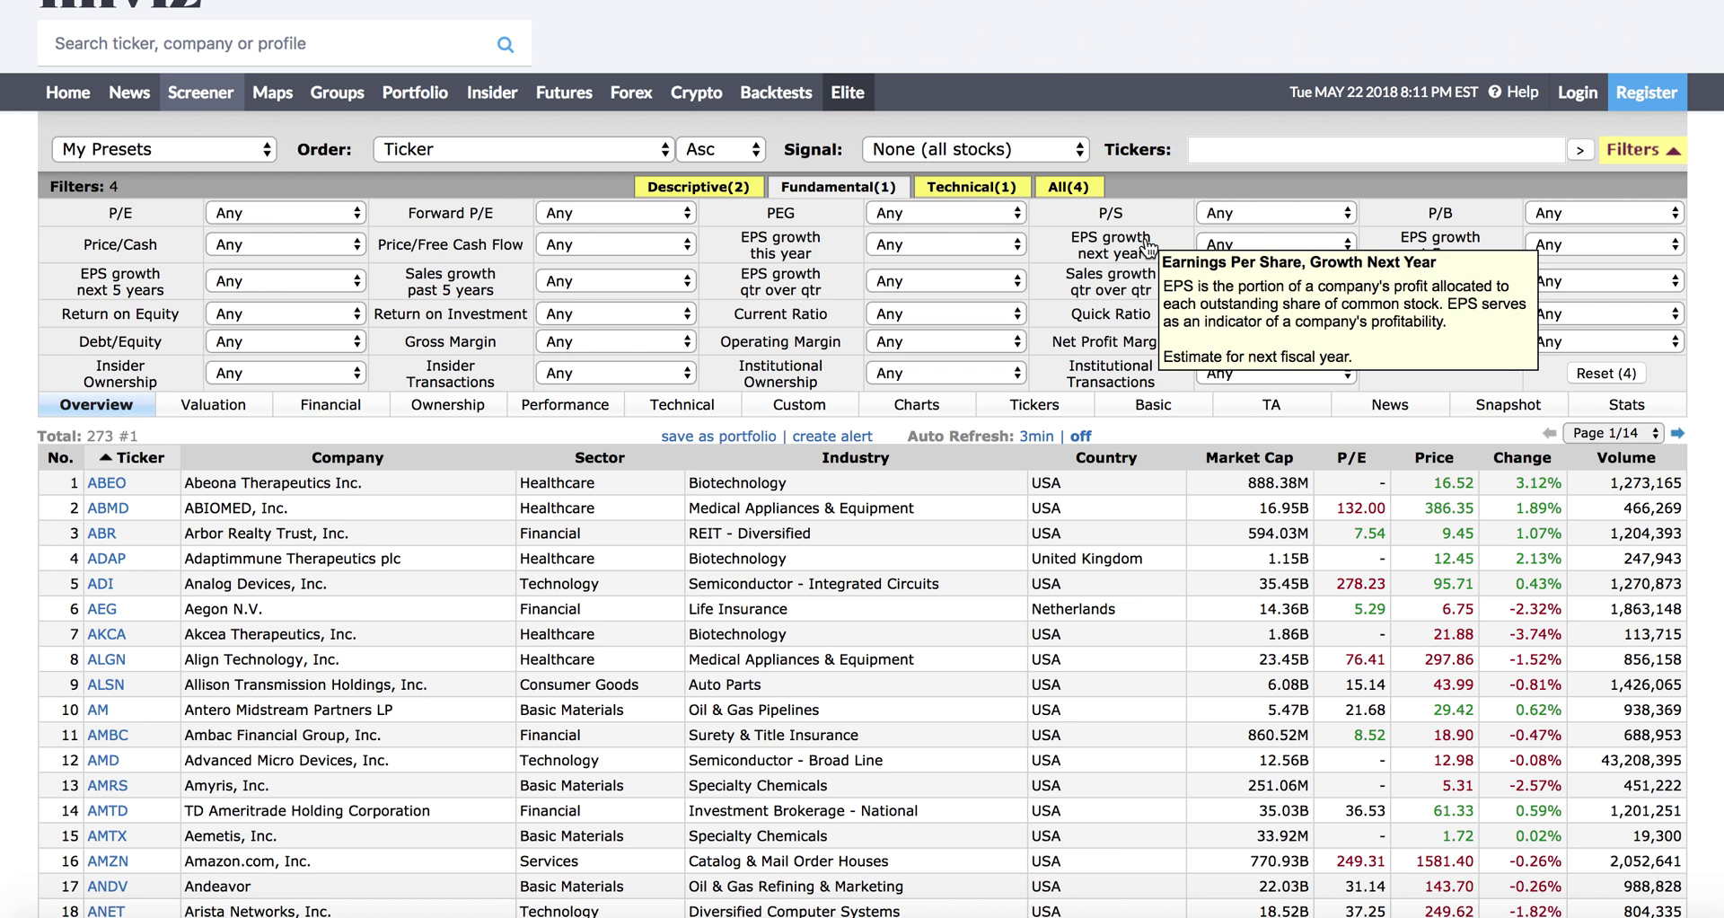
{"action": "left_click", "coordinate": [710, 187]}
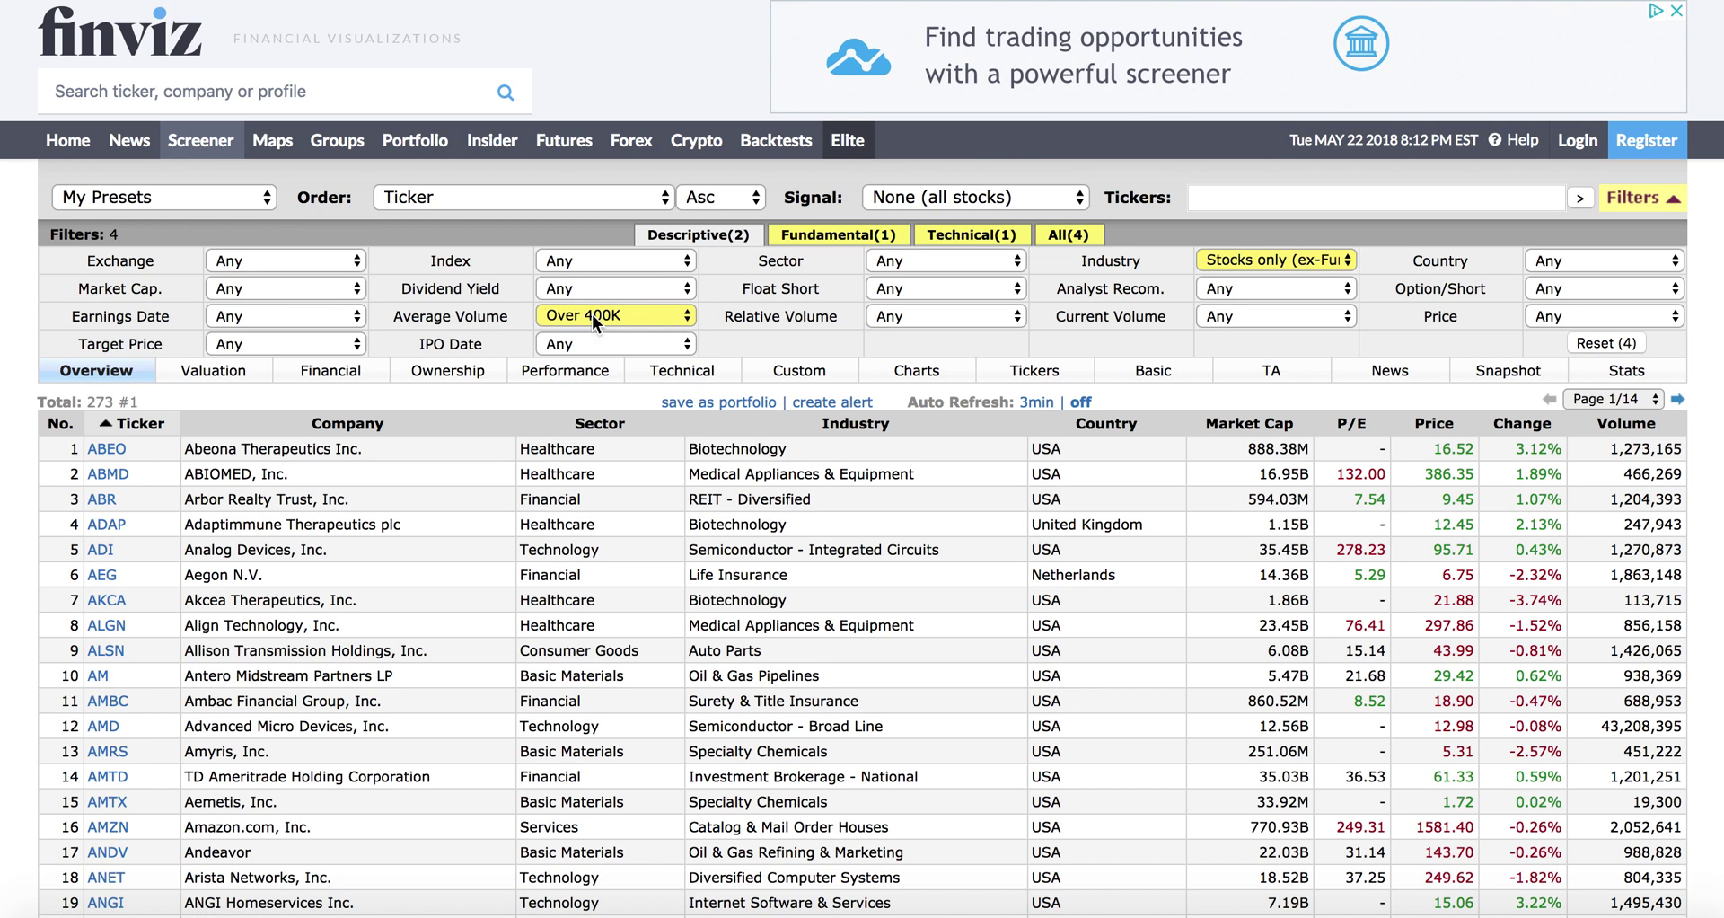
Add the fundamental filter EPS growth qtr over qtr Over 30%.
{"action": "left_click", "coordinate": [871, 237]}
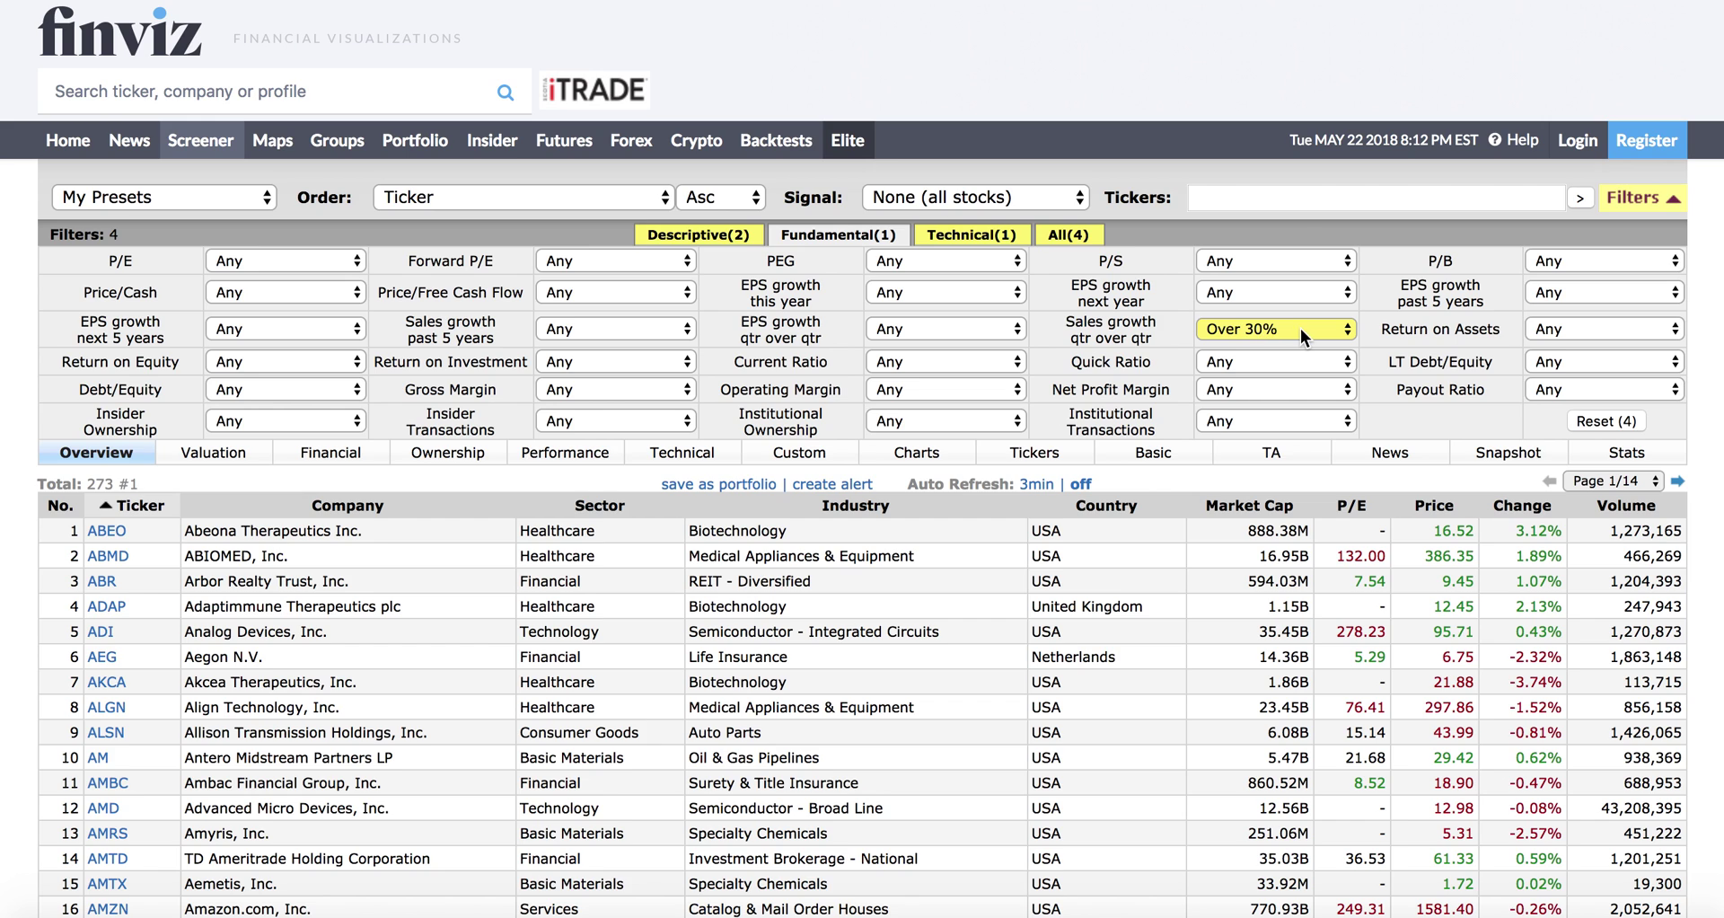
{"action": "left_click", "coordinate": [887, 329]}
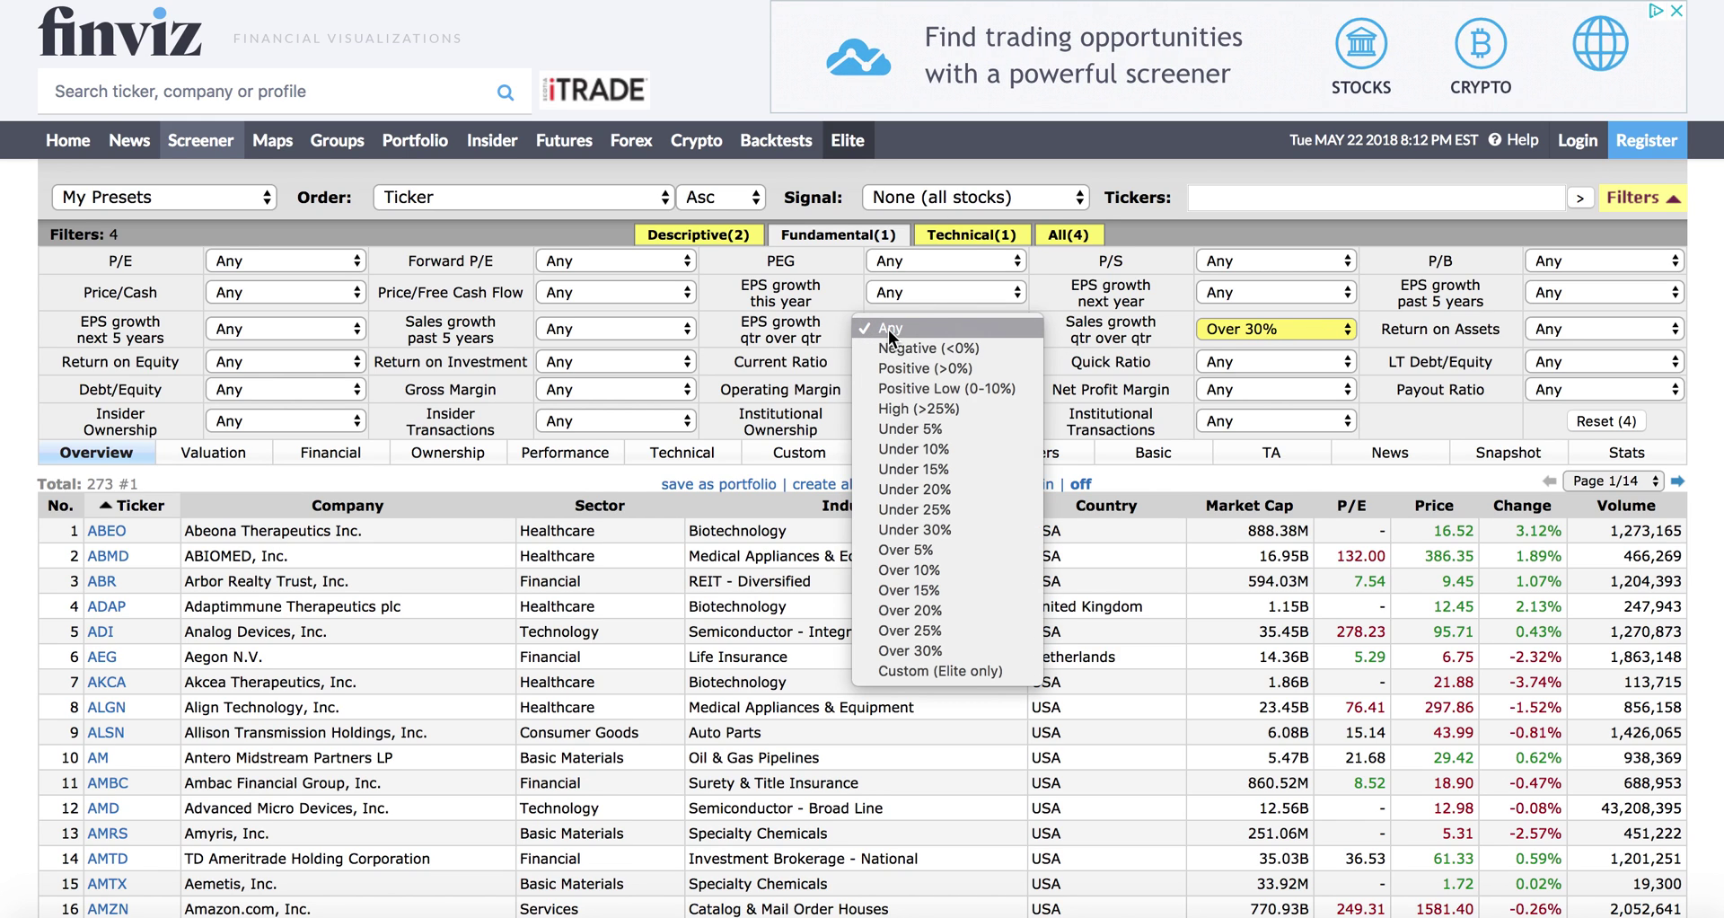
{"action": "left_click", "coordinate": [901, 649]}
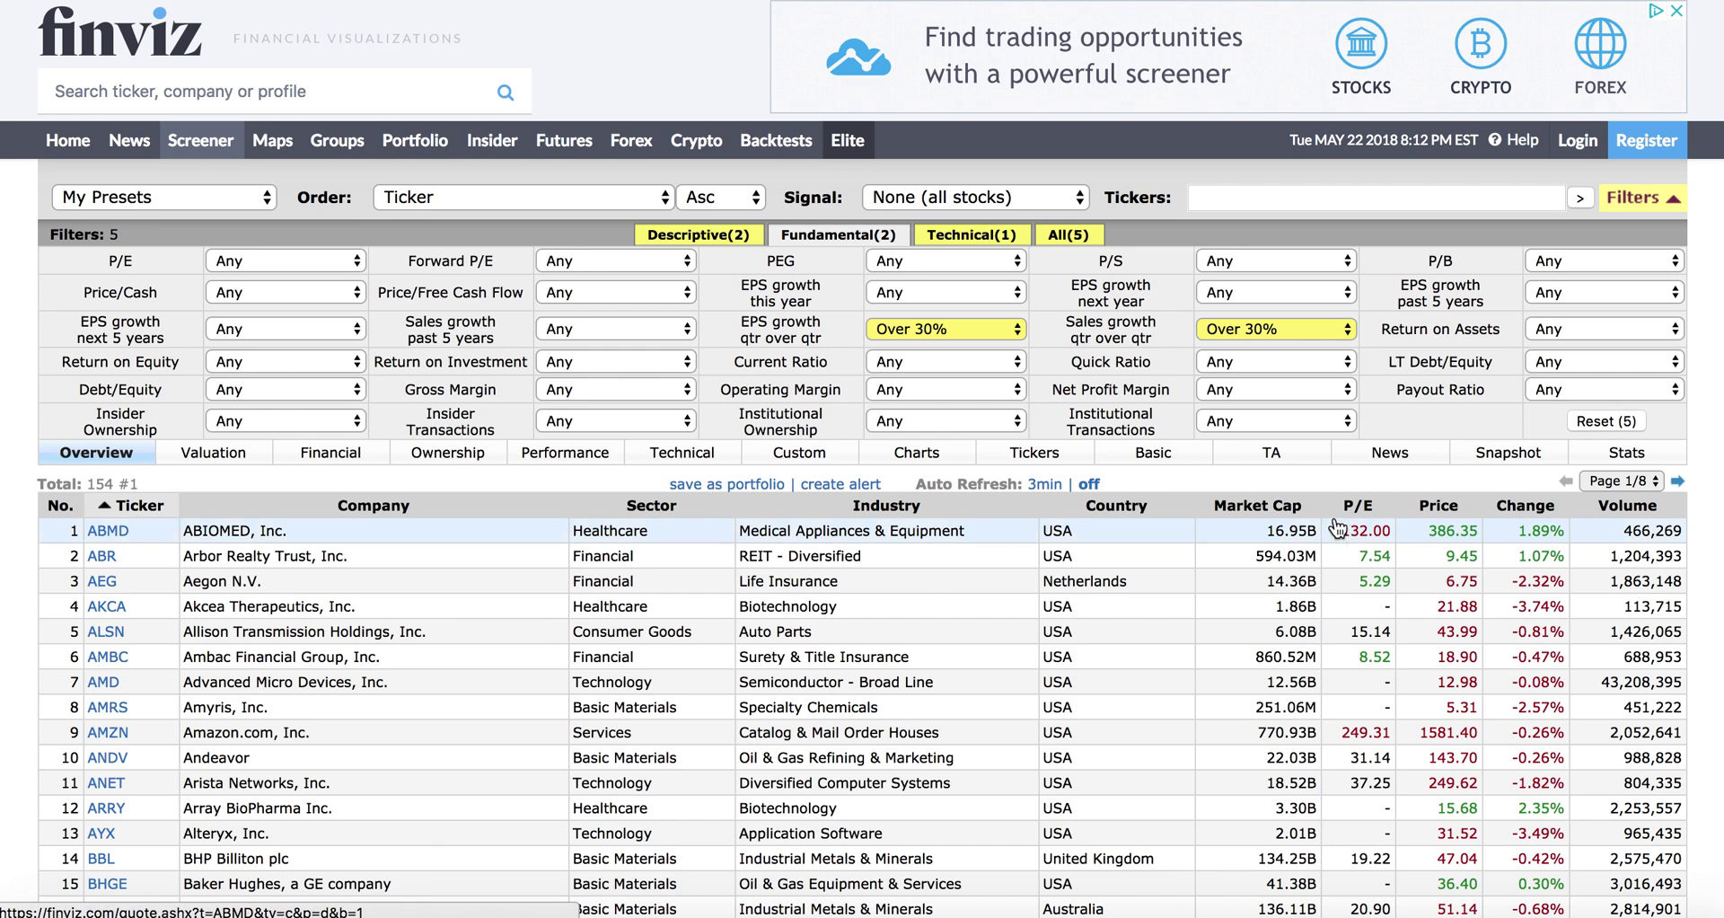
Leave Institutional Transactions at Any and sort results by Change, biggest gainers first.
{"action": "left_click", "coordinate": [1338, 423]}
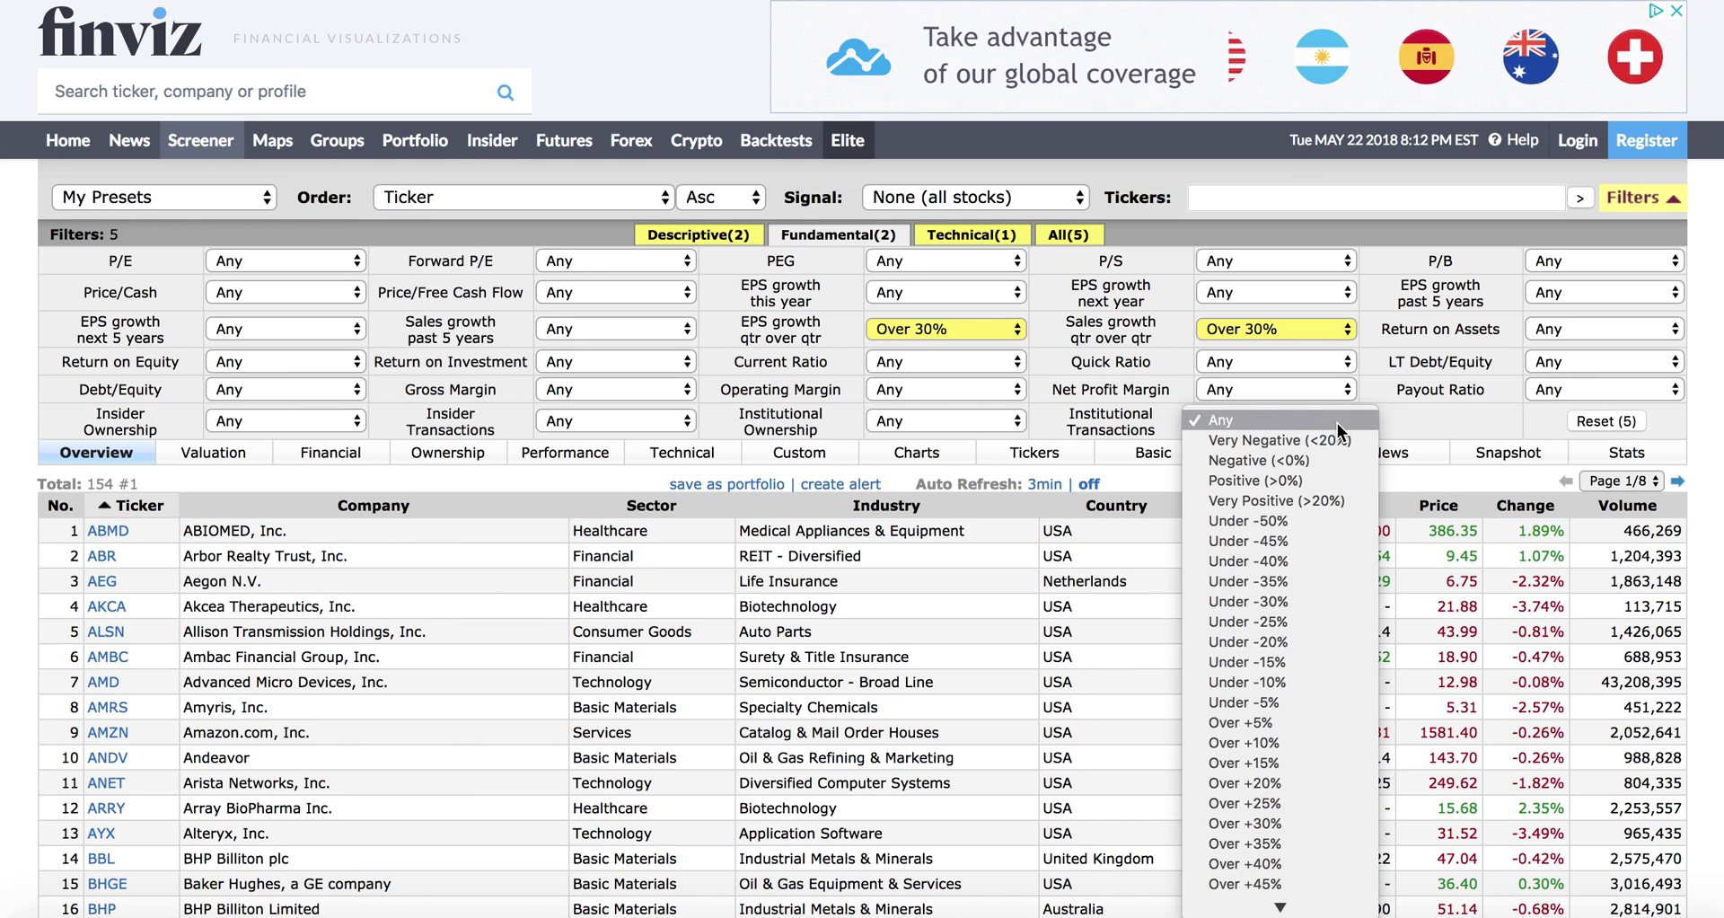
{"action": "left_click", "coordinate": [1338, 420]}
{"action": "left_click", "coordinate": [1526, 507]}
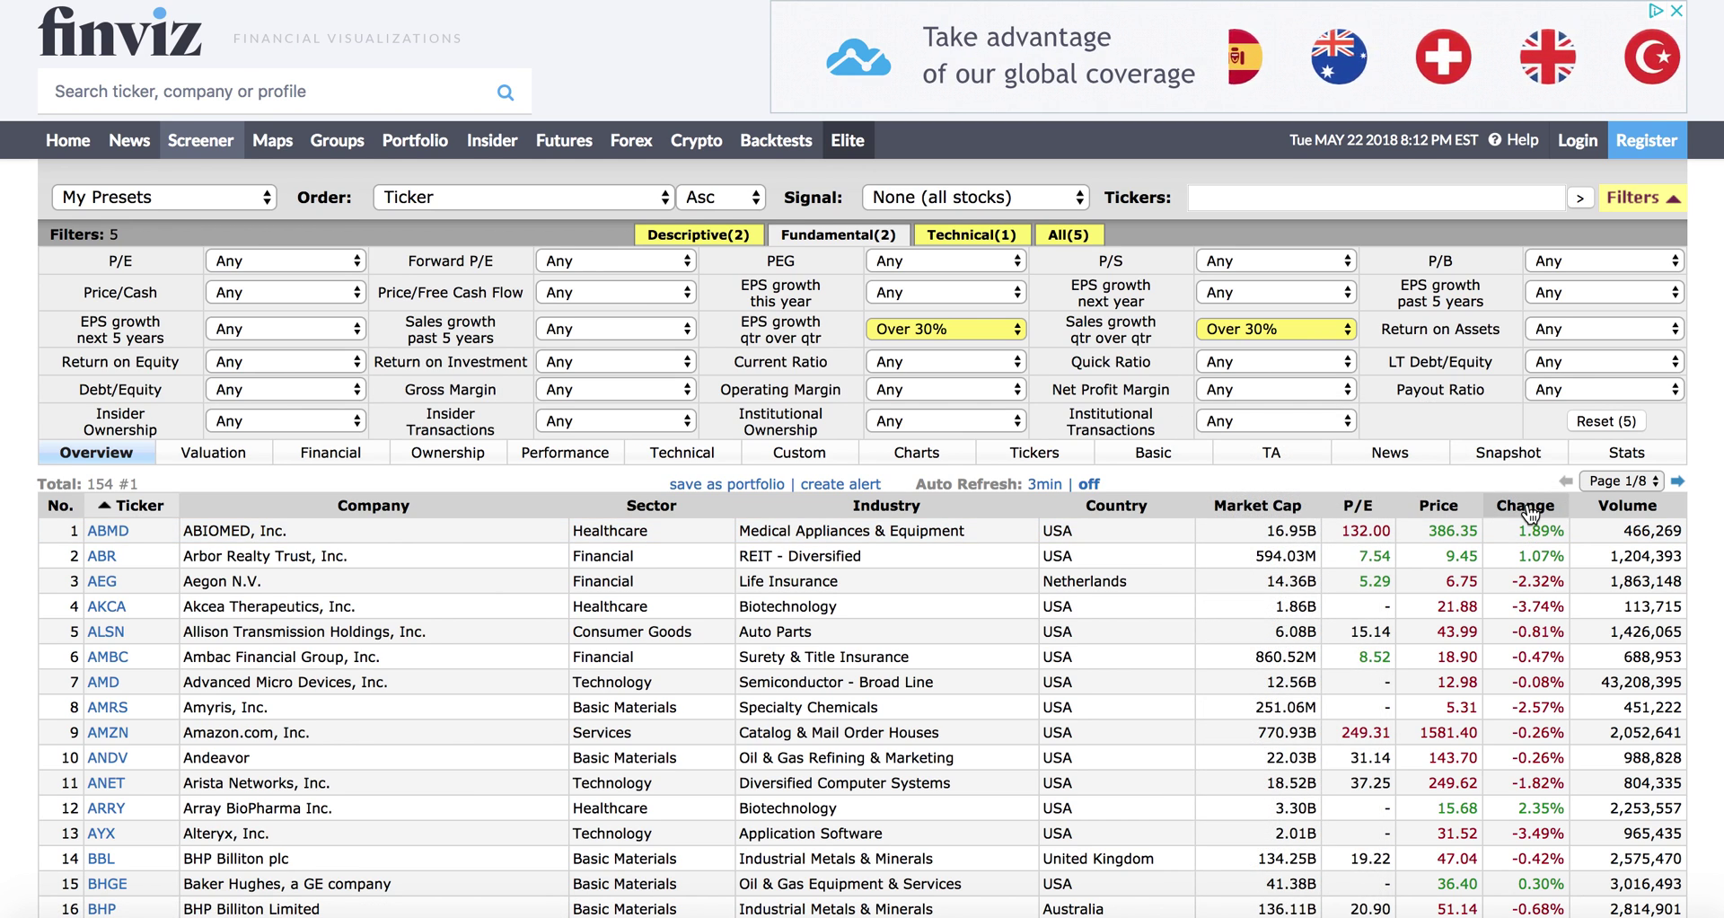
{"action": "left_click", "coordinate": [1529, 510]}
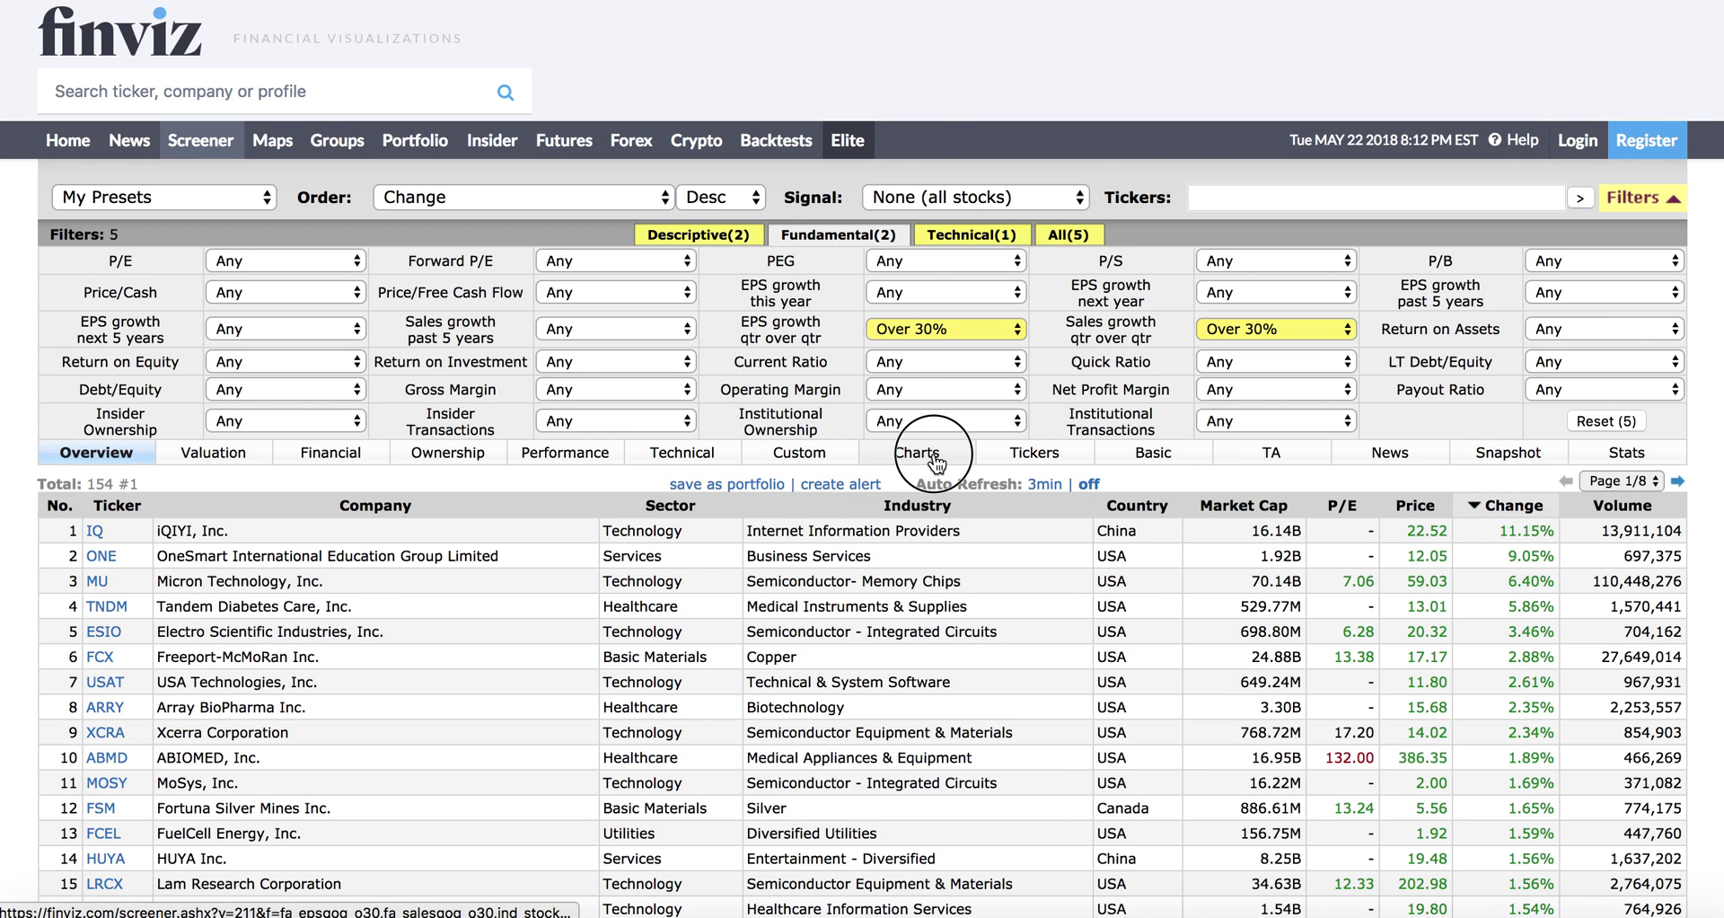
Show the 154 results as a grid of candlestick charts.
{"action": "left_click", "coordinate": [934, 458]}
{"action": "left_click", "coordinate": [667, 484]}
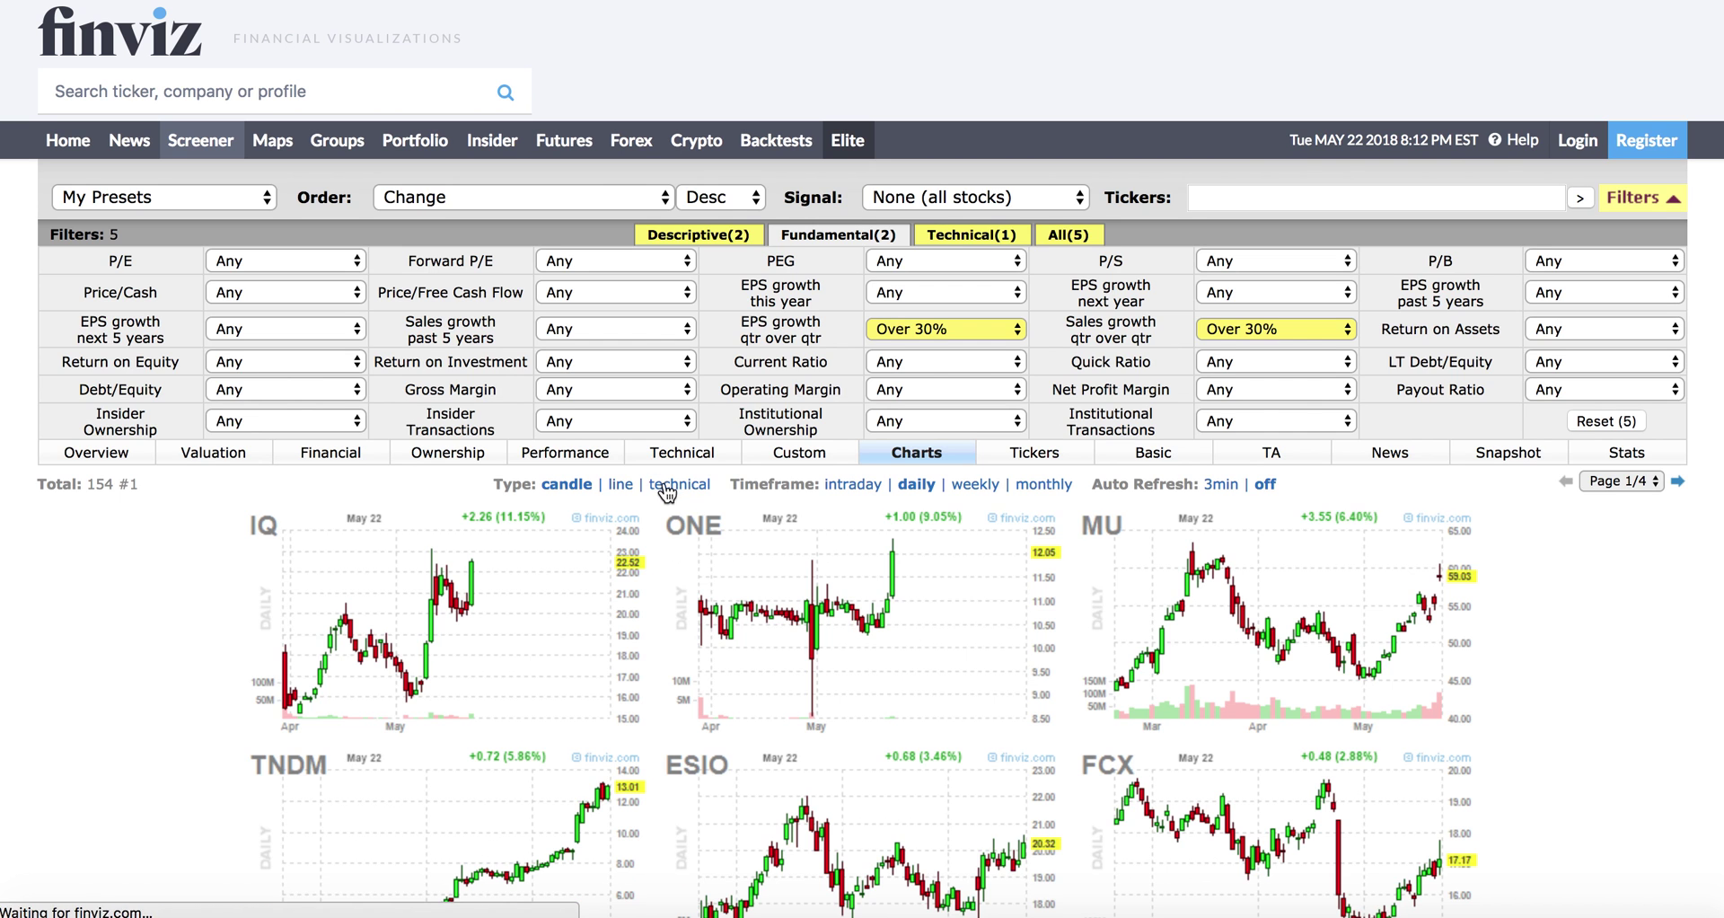
{"action": "scroll", "coordinate": [1619, 583], "scroll_direction": "down", "scroll_amount": 2}
Open IQ's quote page, note its 62.80% EPS Q/Q, and return to the grid.
{"action": "right_click", "coordinate": [363, 438]}
{"action": "left_click", "coordinate": [384, 449]}
{"action": "scroll", "coordinate": [547, 503], "scroll_direction": "down", "scroll_amount": 6}
{"action": "scroll", "coordinate": [547, 494], "scroll_direction": "down", "scroll_amount": 3}
{"action": "scroll", "coordinate": [560, 488], "scroll_direction": "up", "scroll_amount": 2}
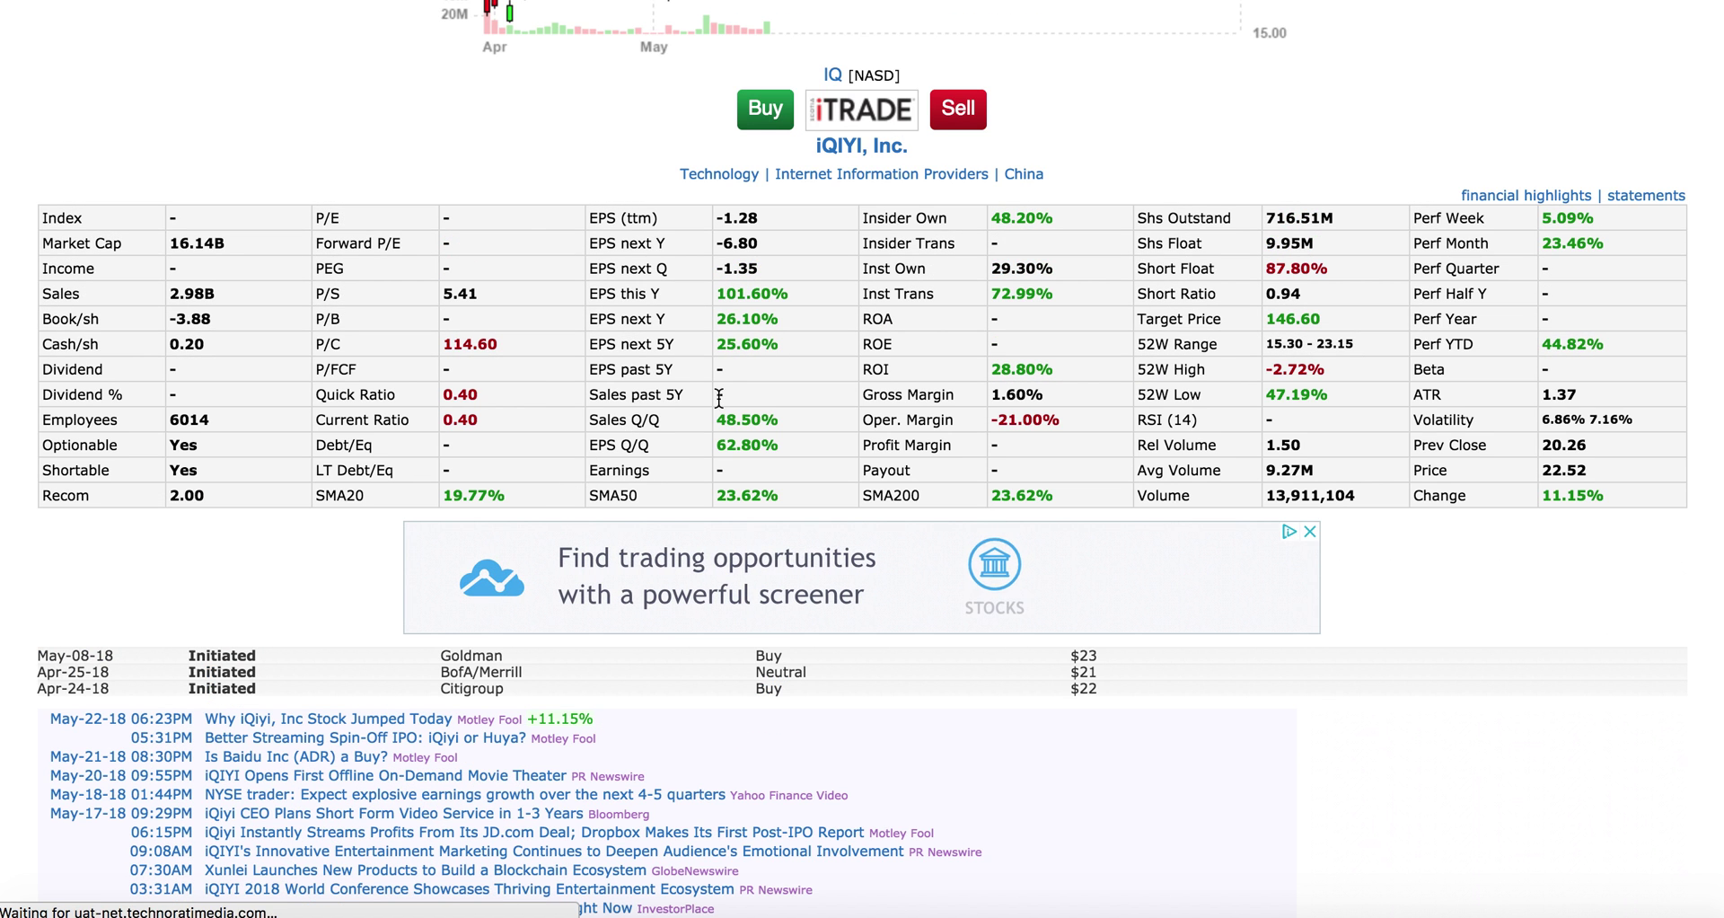
{"action": "double_click", "coordinate": [769, 446]}
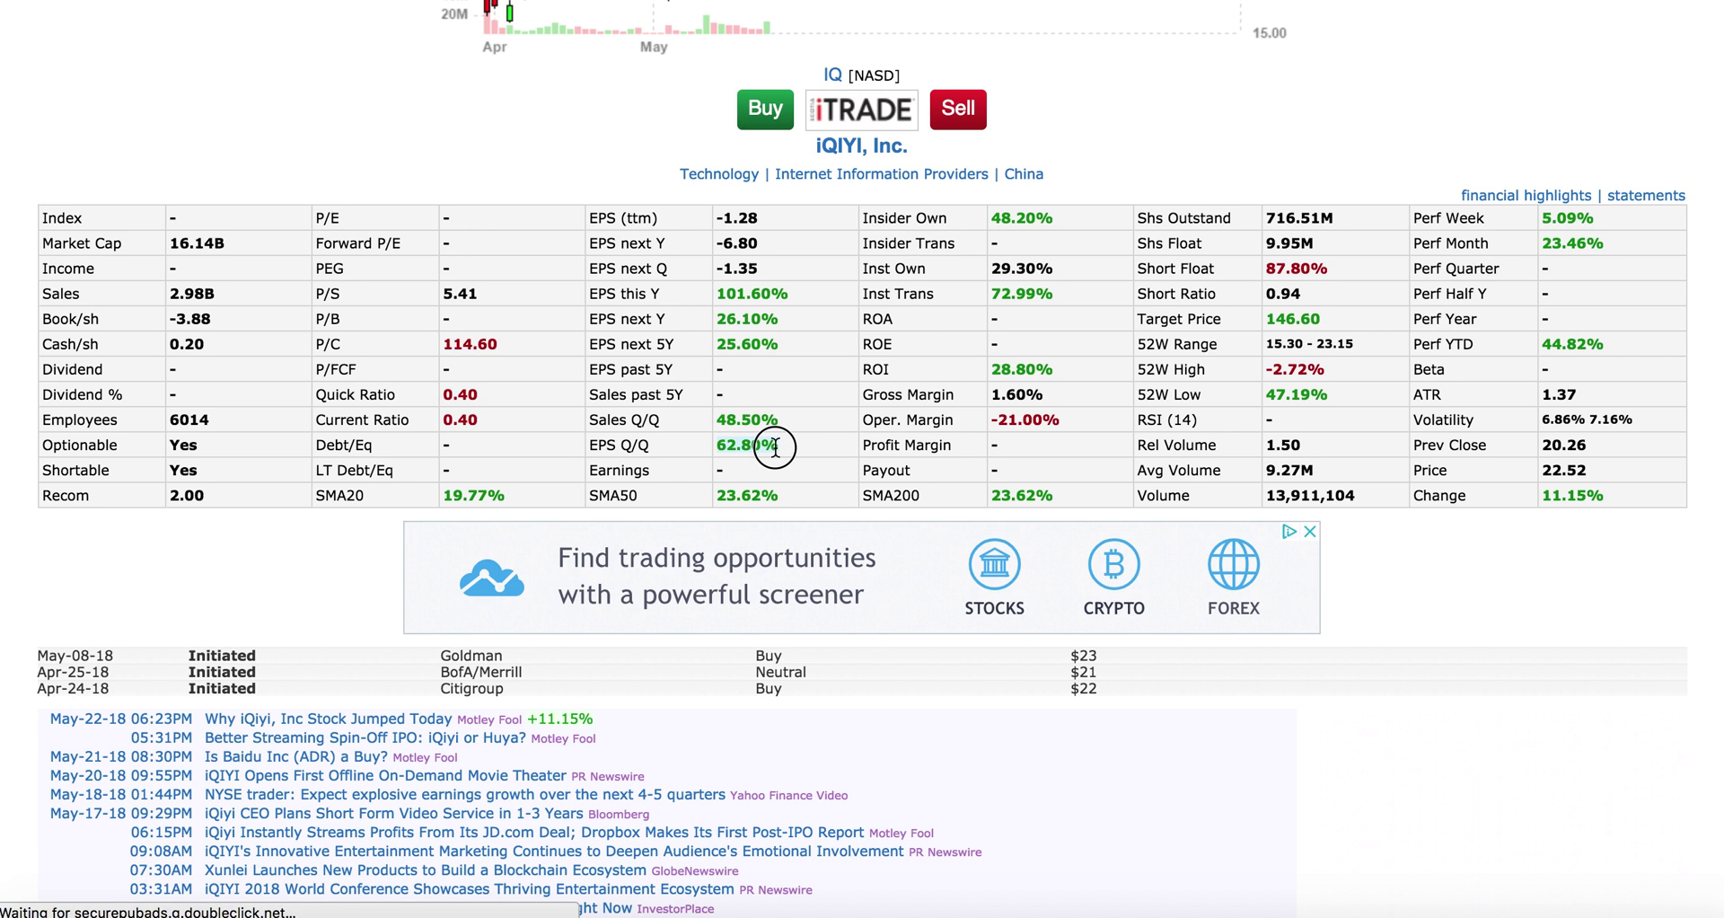
{"action": "scroll", "coordinate": [490, 476], "scroll_direction": "up", "scroll_amount": 5}
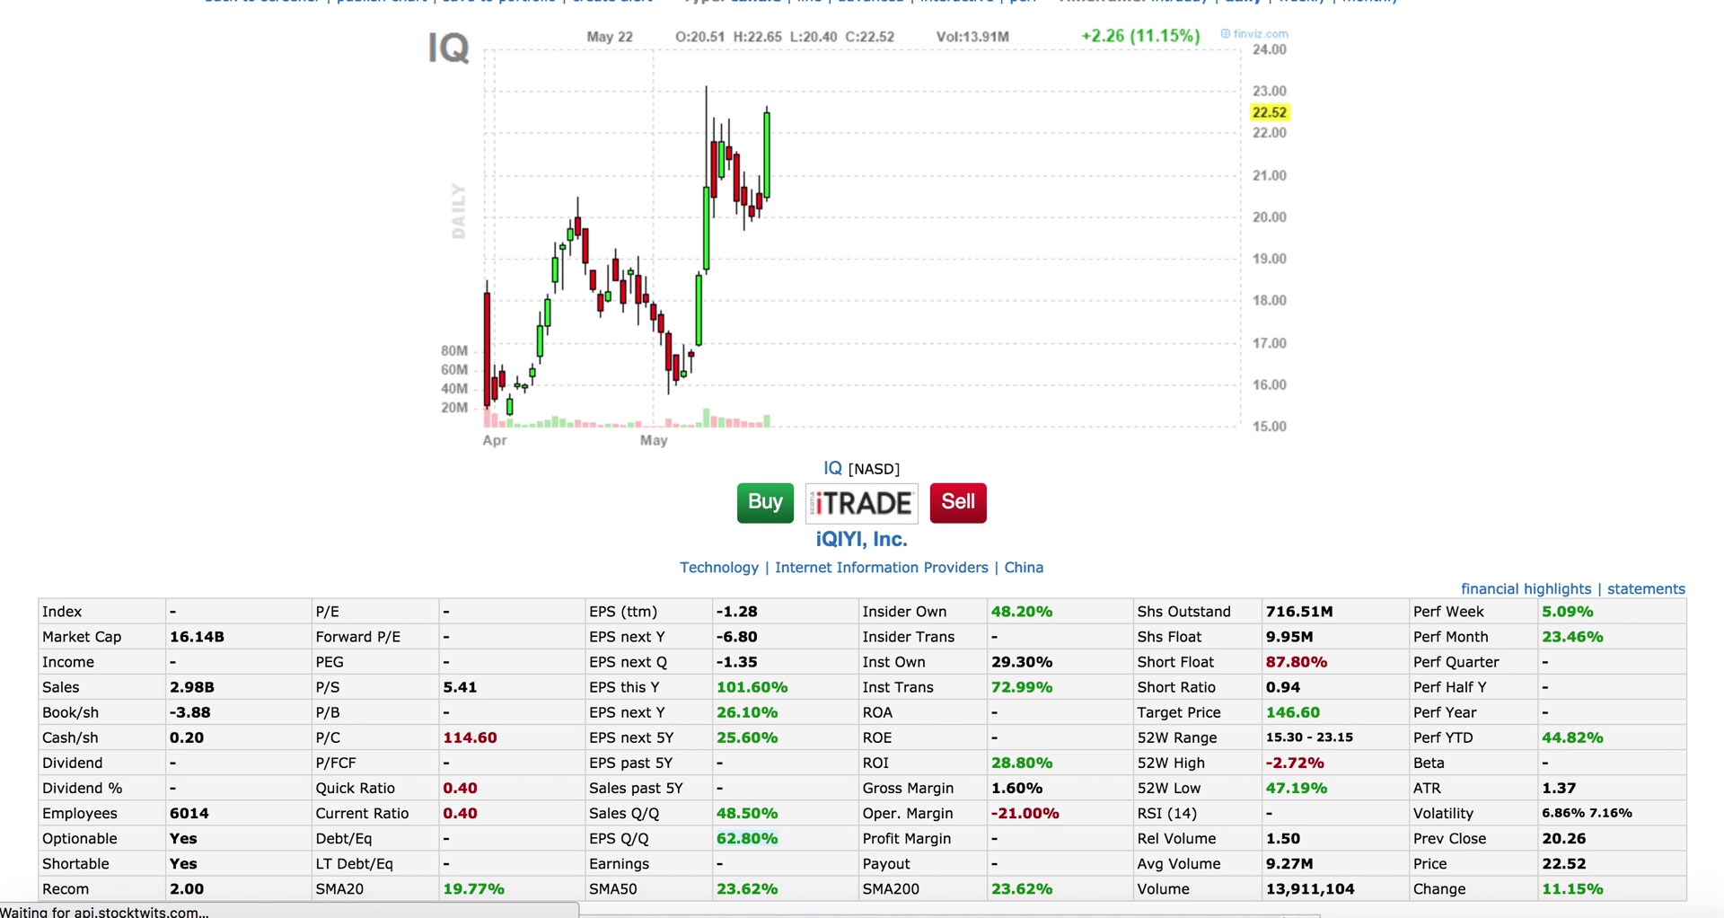
{"action": "key", "text": "alt+Left"}
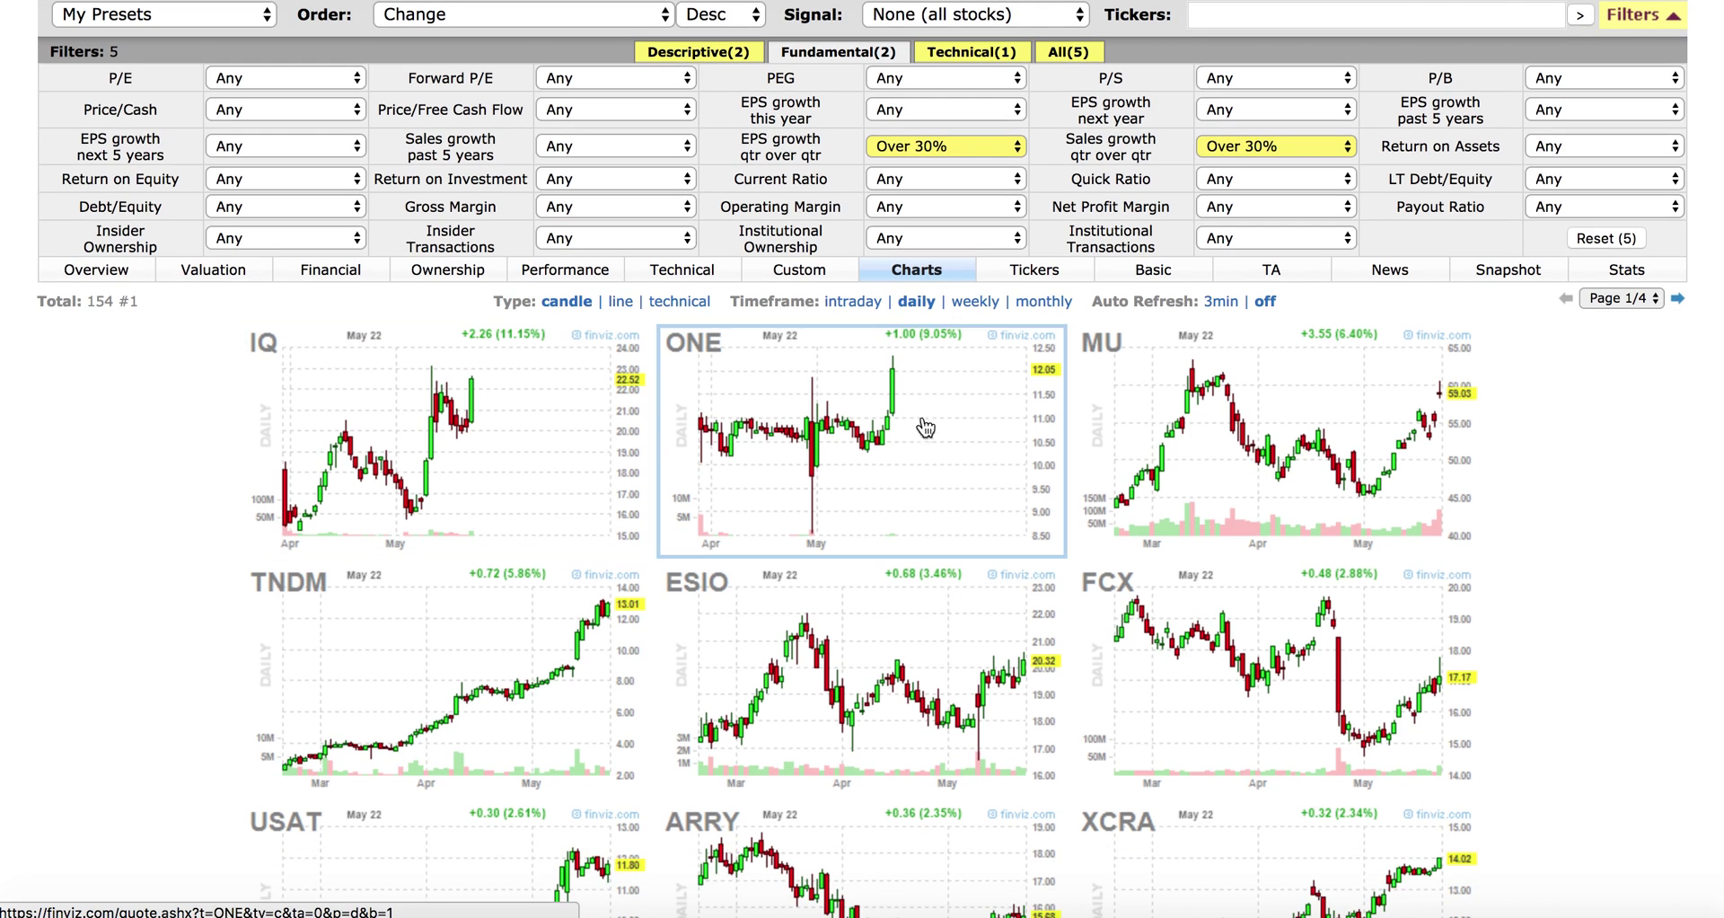
Open MU's quote page and review its Sales Q/Q and EPS Q/Q figures.
{"action": "right_click", "coordinate": [1261, 414]}
{"action": "left_click", "coordinate": [1275, 421]}
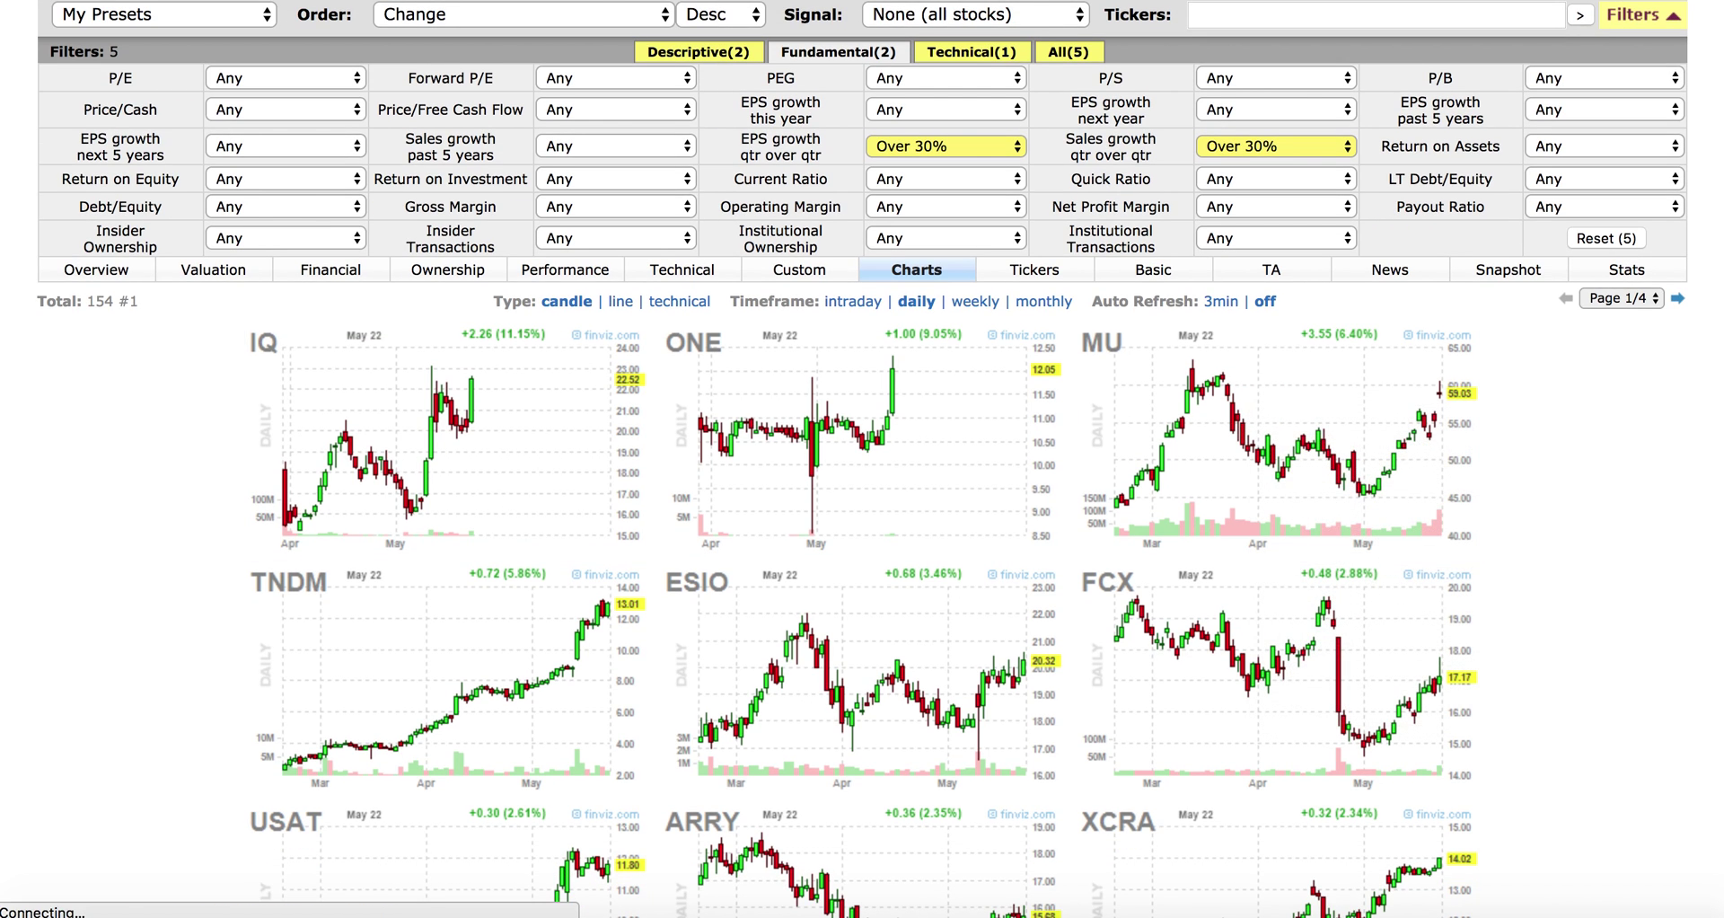
{"action": "scroll", "coordinate": [718, 467], "scroll_direction": "down", "scroll_amount": 10}
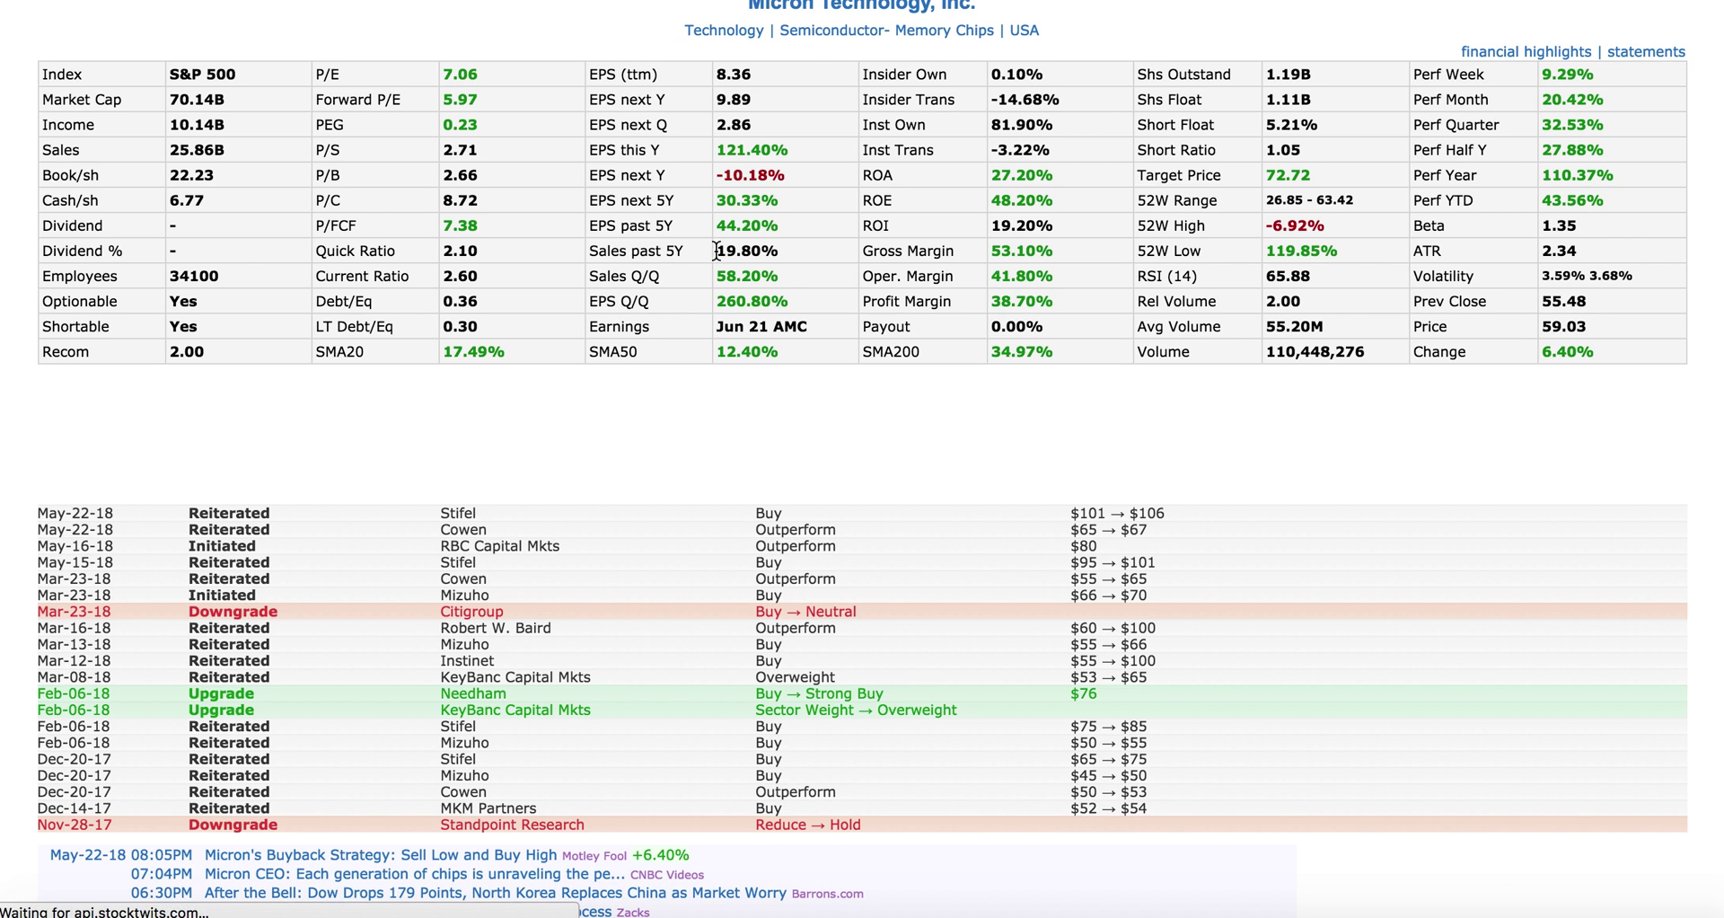
{"action": "left_click", "coordinate": [805, 299]}
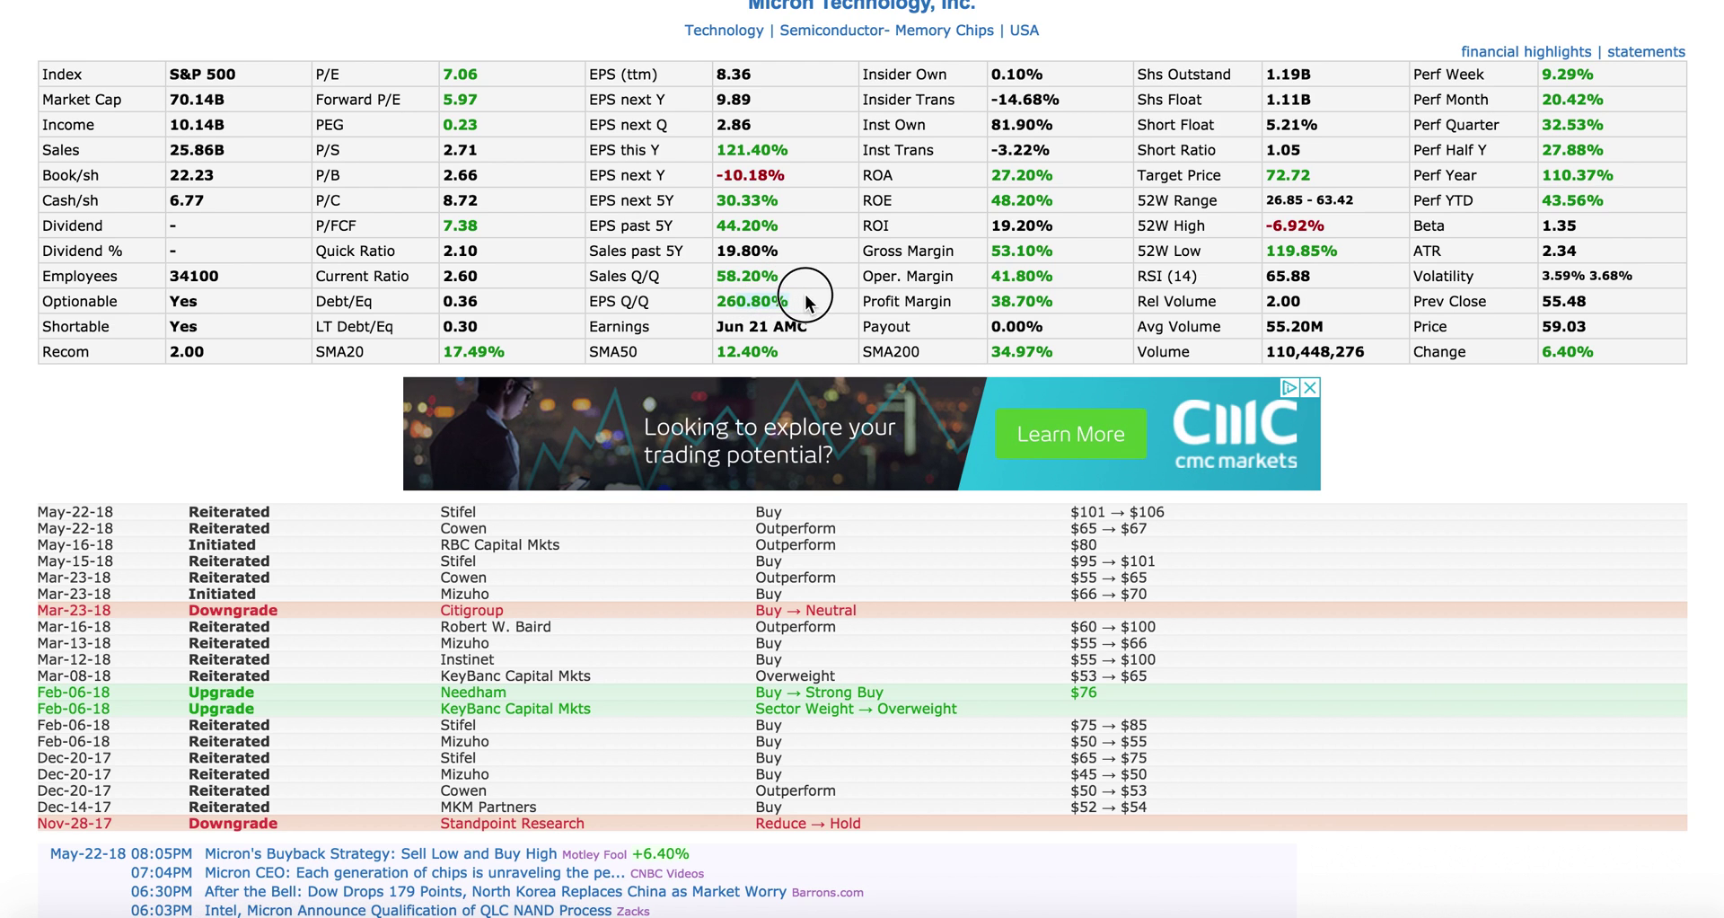
{"action": "left_click_drag", "start_coordinate": [752, 287], "coordinate": [790, 301]}
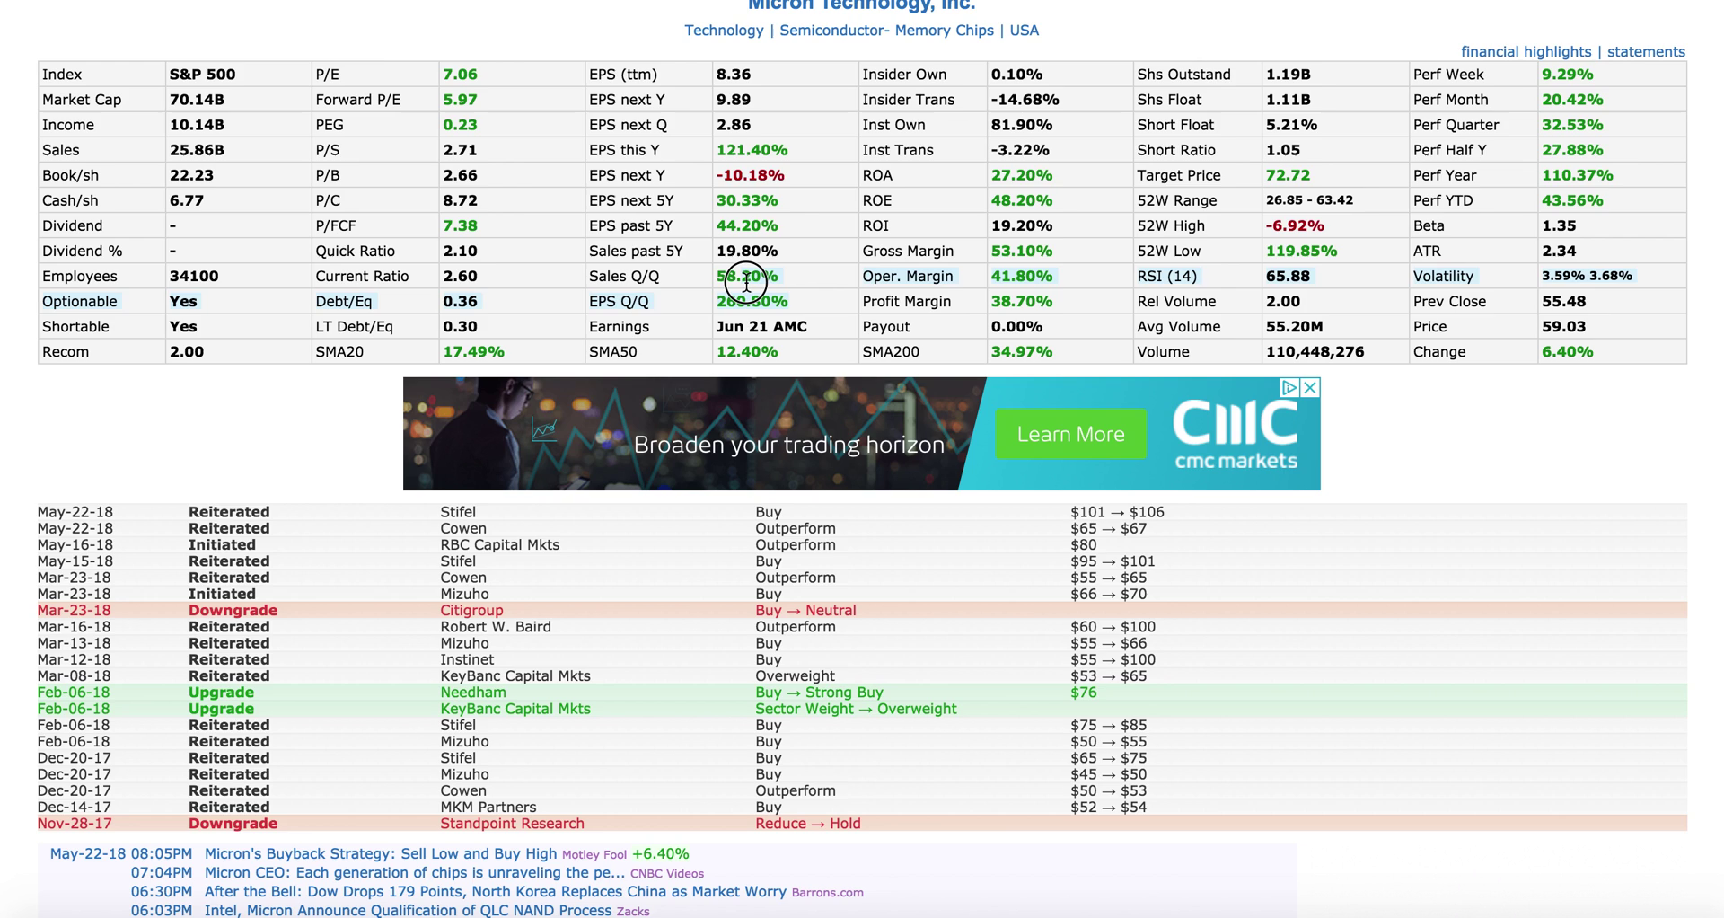
{"action": "left_click", "coordinate": [763, 224]}
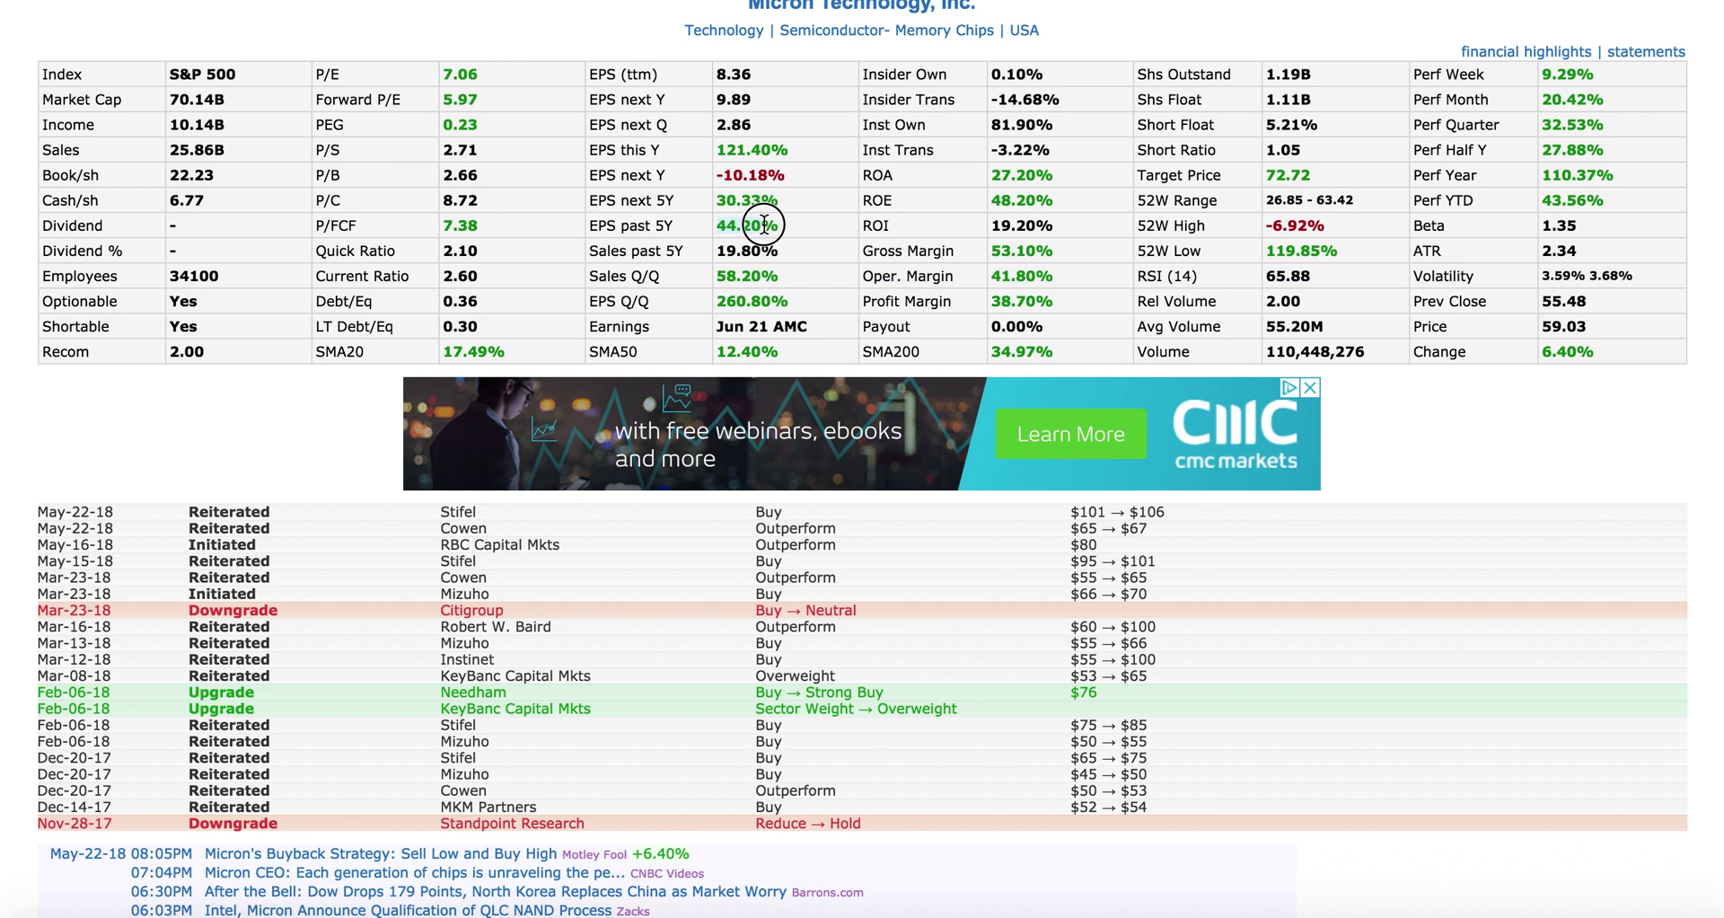
{"action": "left_click", "coordinate": [751, 287]}
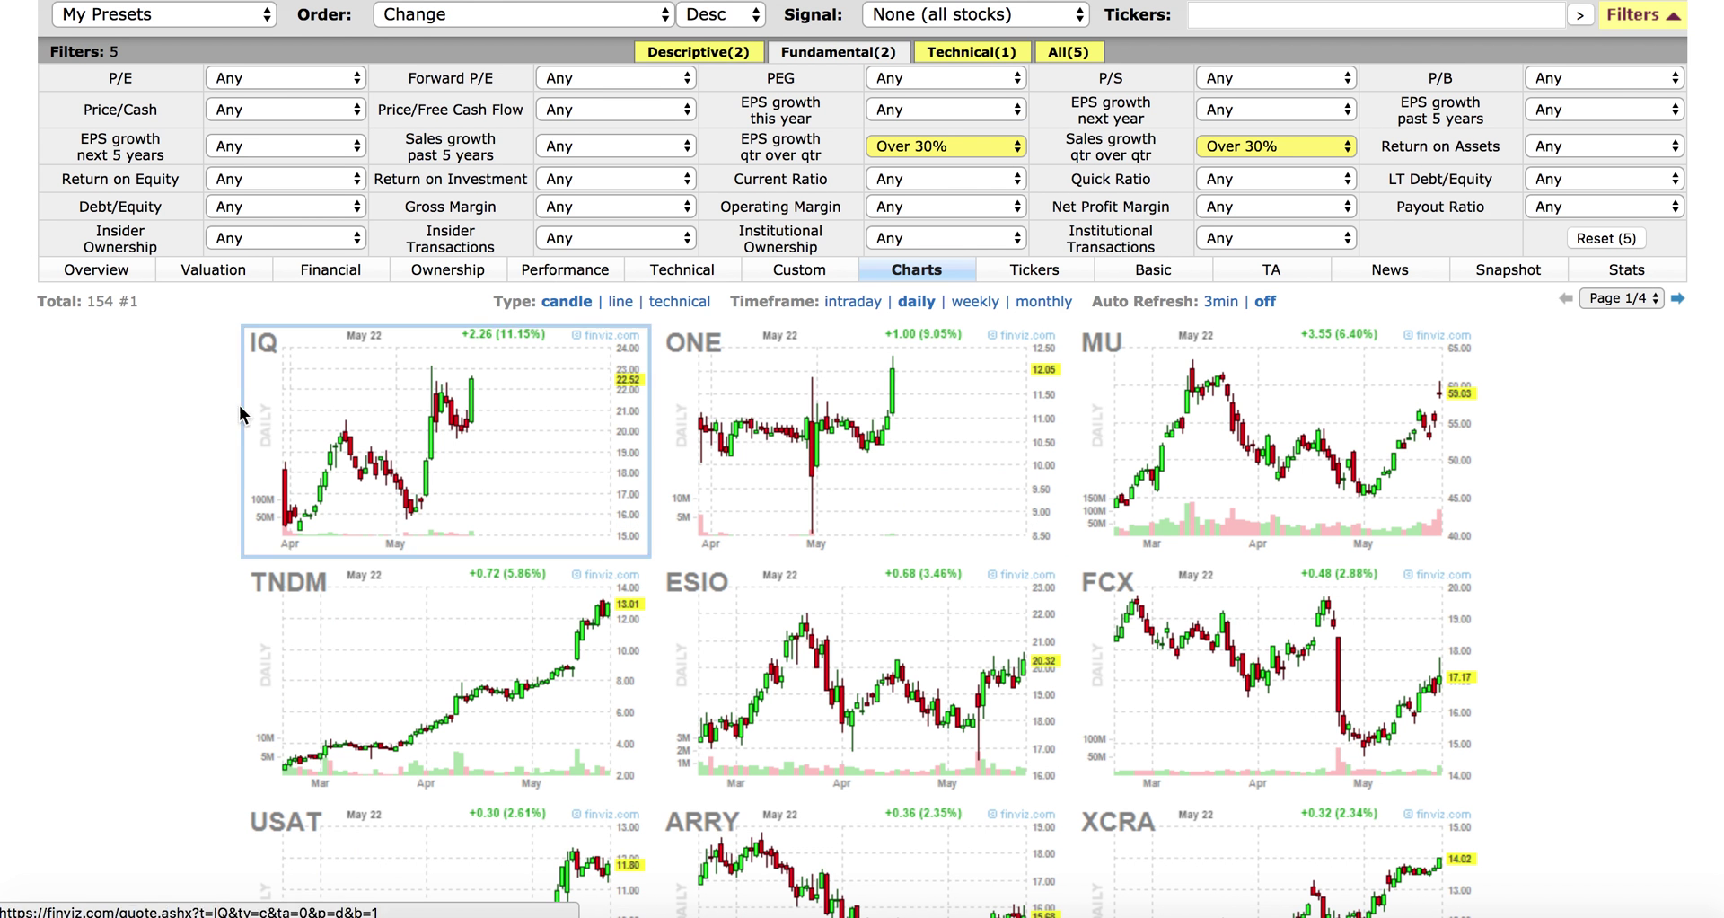
Check USAT's Sales Q/Q and EPS Q/Q on its quote page, then return to the grid.
{"action": "scroll", "coordinate": [71, 406], "scroll_direction": "down", "scroll_amount": 5}
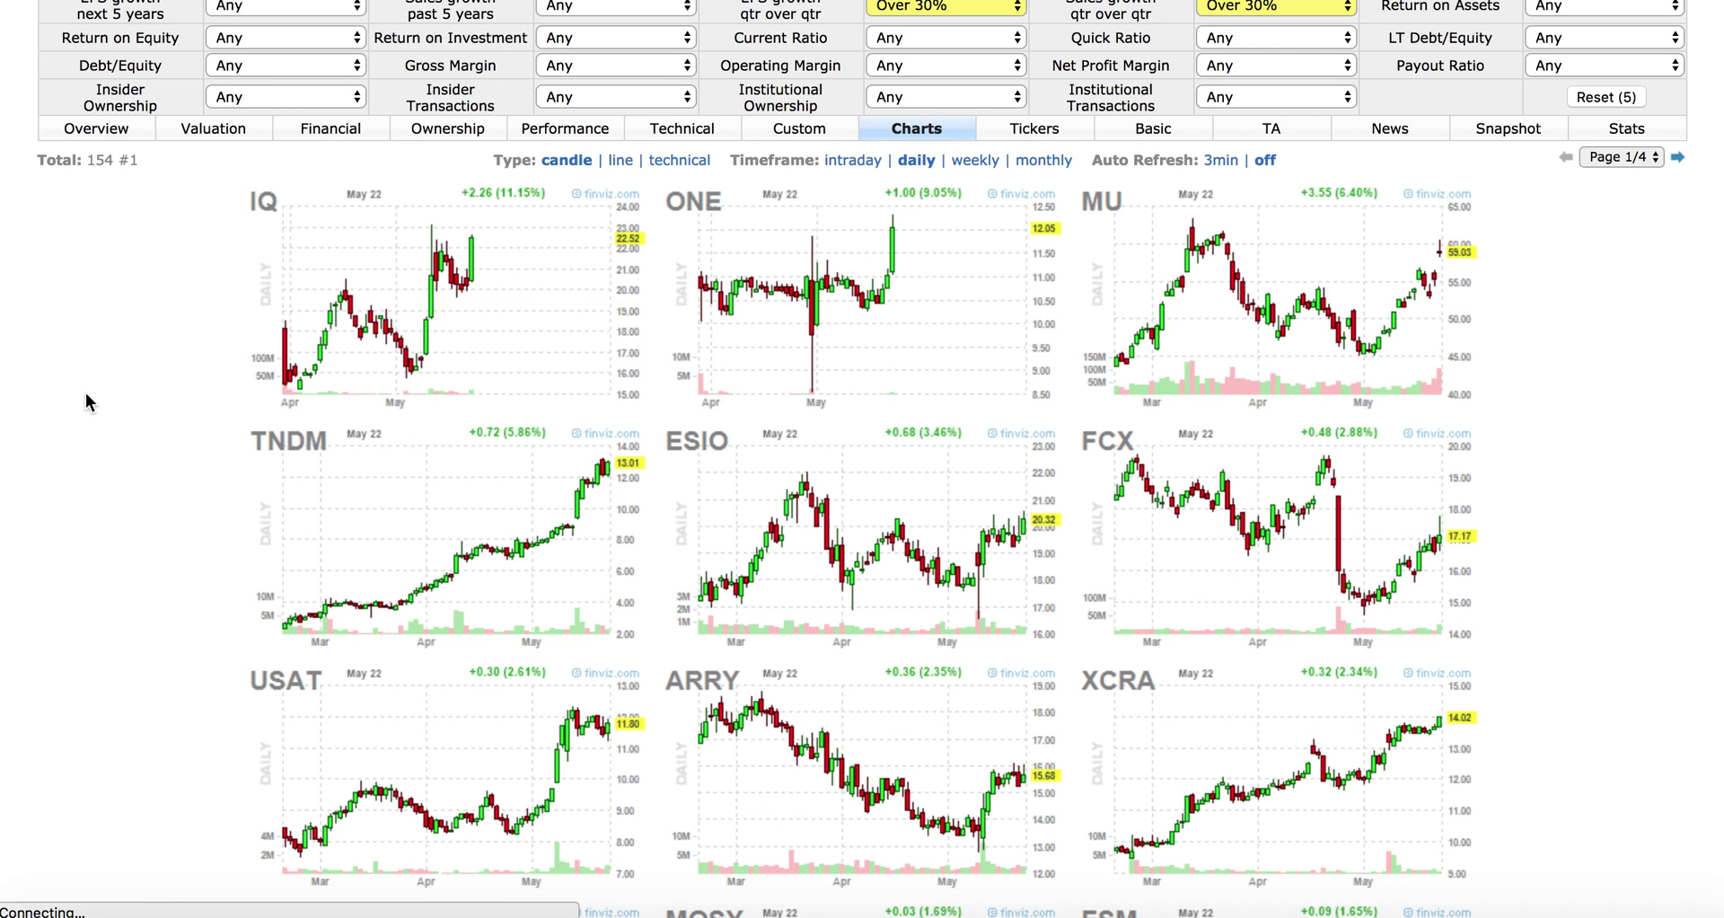
{"action": "scroll", "coordinate": [85, 390], "scroll_direction": "down", "scroll_amount": 2}
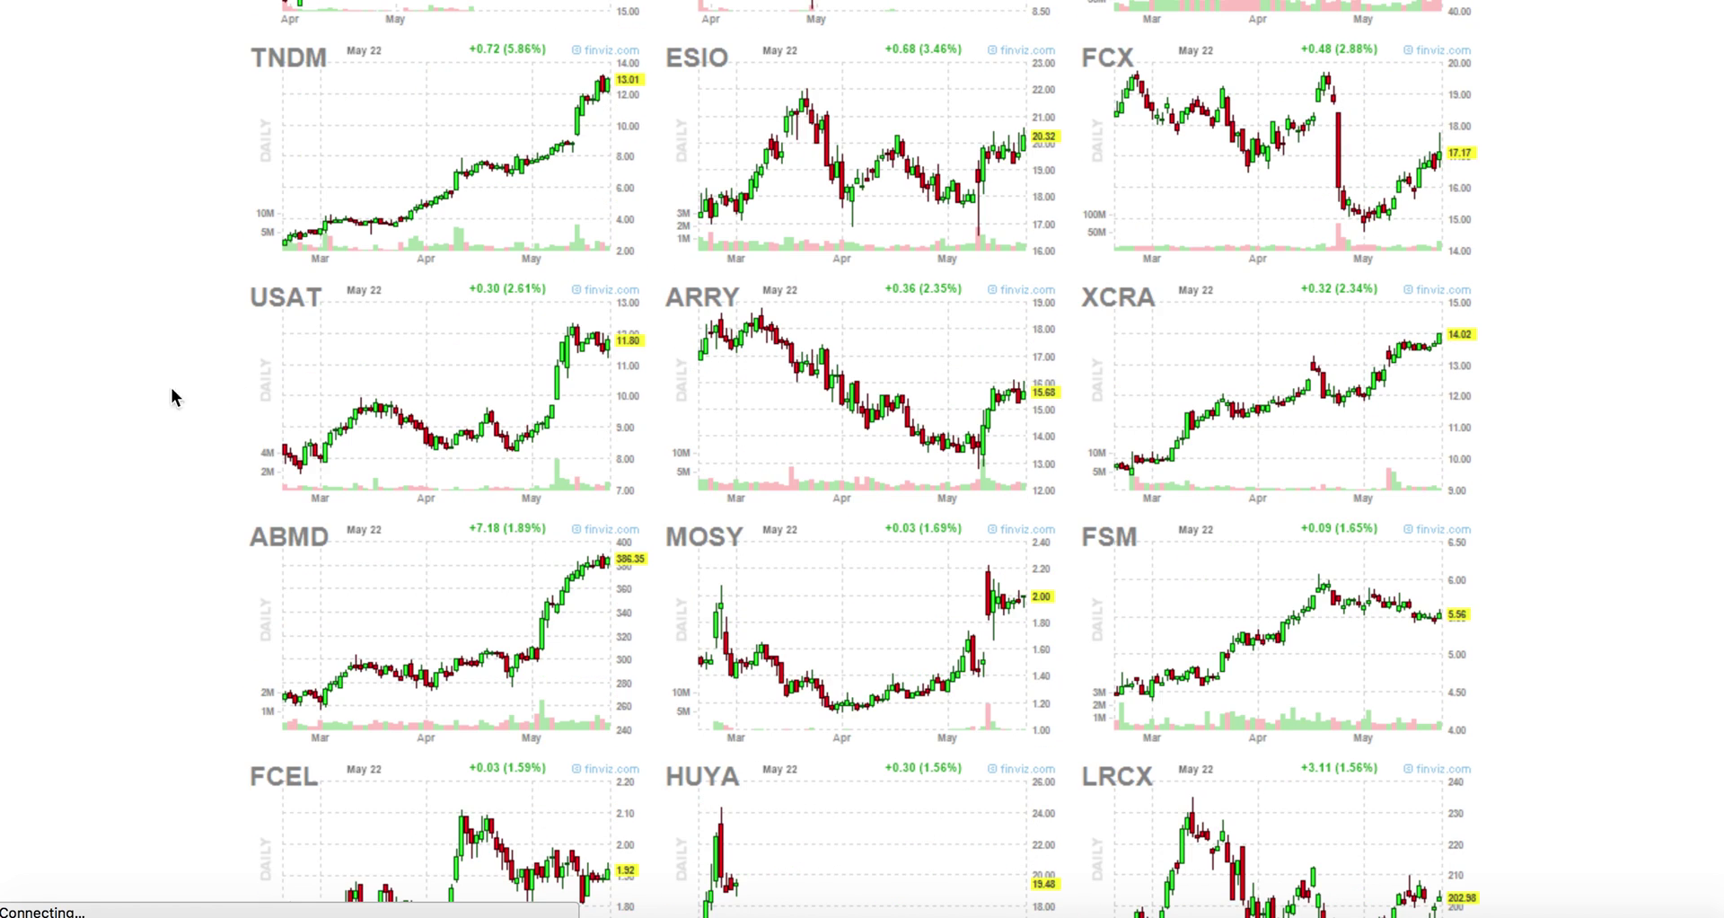
{"action": "right_click", "coordinate": [311, 365]}
{"action": "left_click", "coordinate": [332, 378]}
{"action": "scroll", "coordinate": [699, 479], "scroll_direction": "down", "scroll_amount": 4}
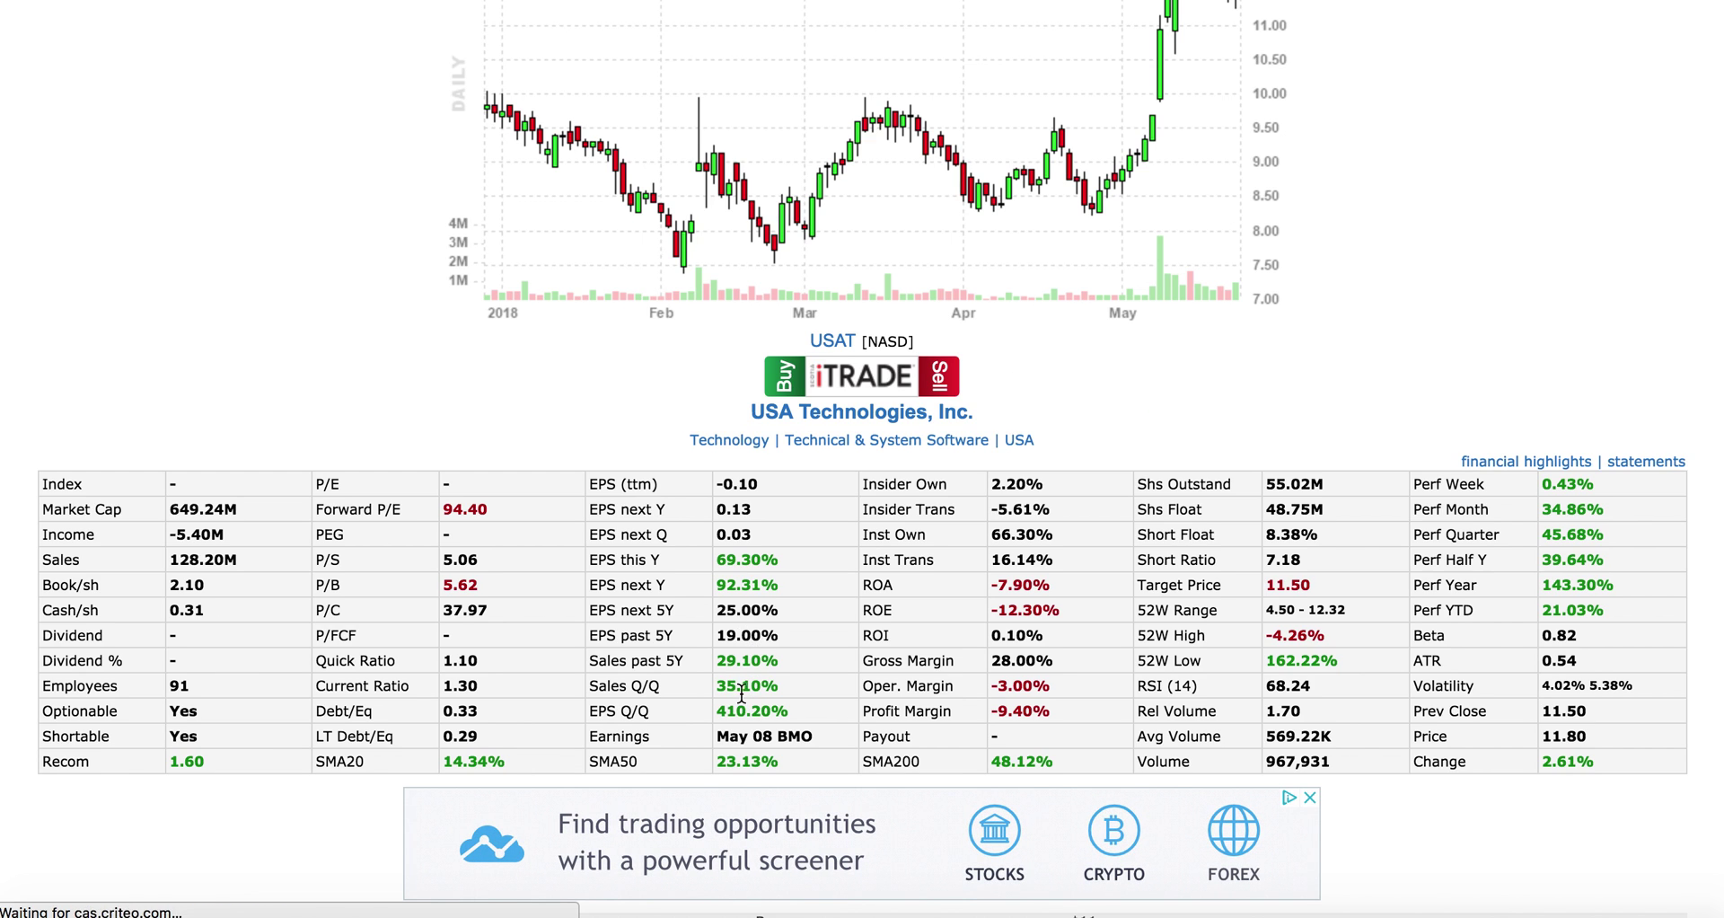
{"action": "left_click_drag", "start_coordinate": [727, 689], "coordinate": [777, 710]}
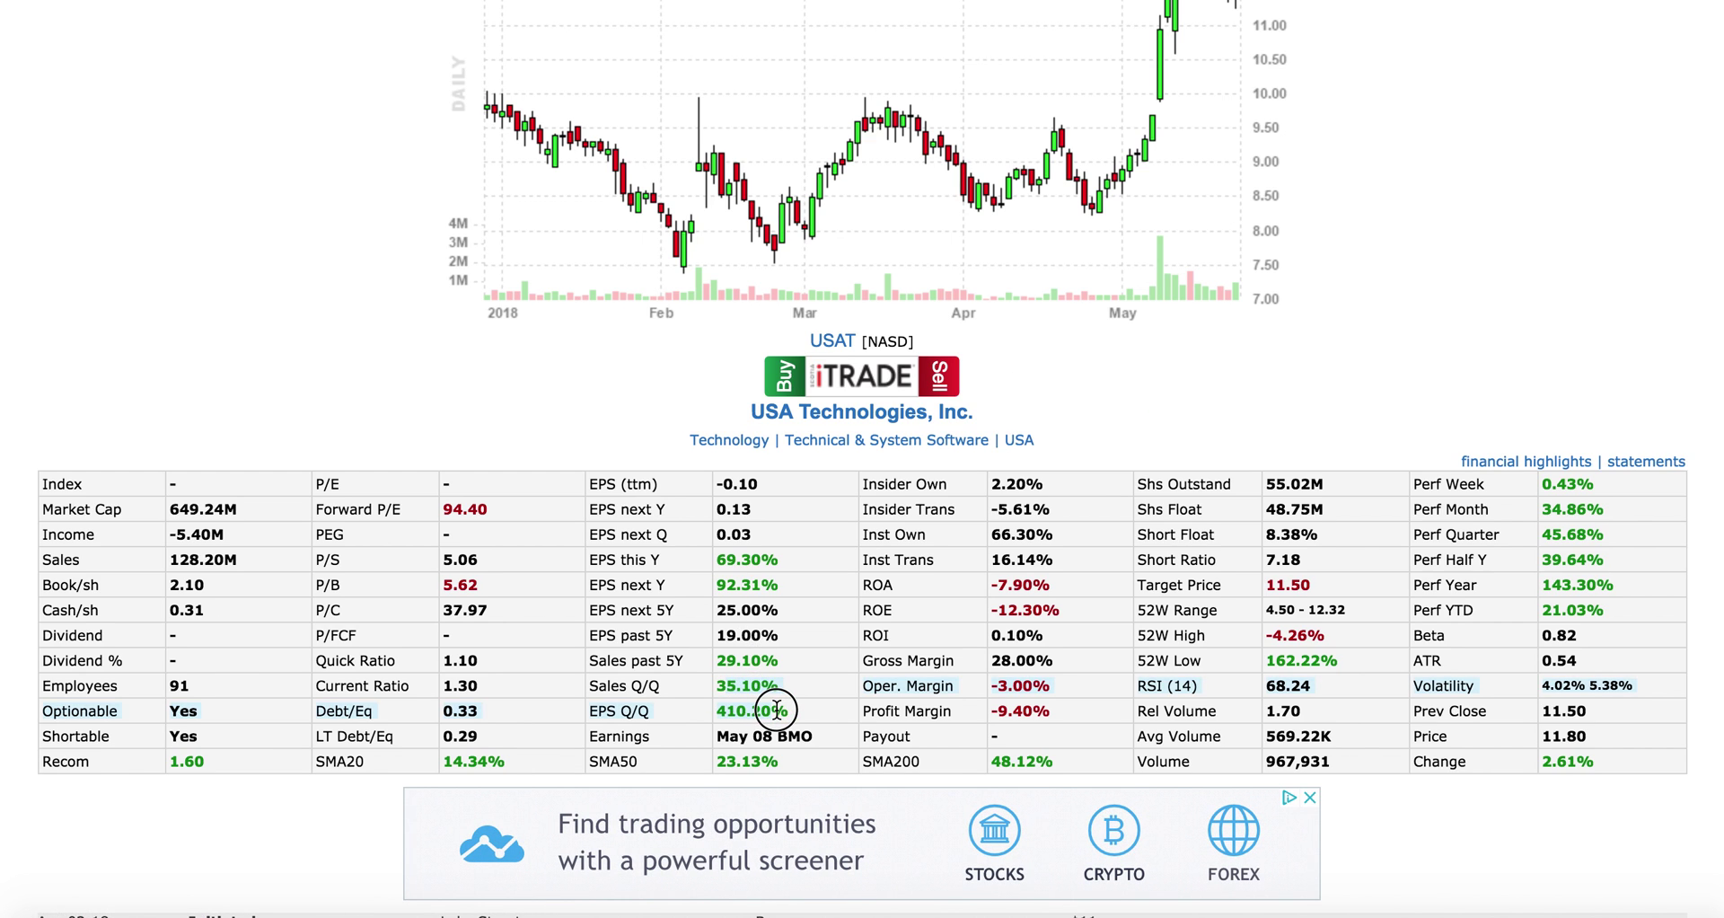
{"action": "scroll", "coordinate": [553, 677], "scroll_direction": "up", "scroll_amount": 3}
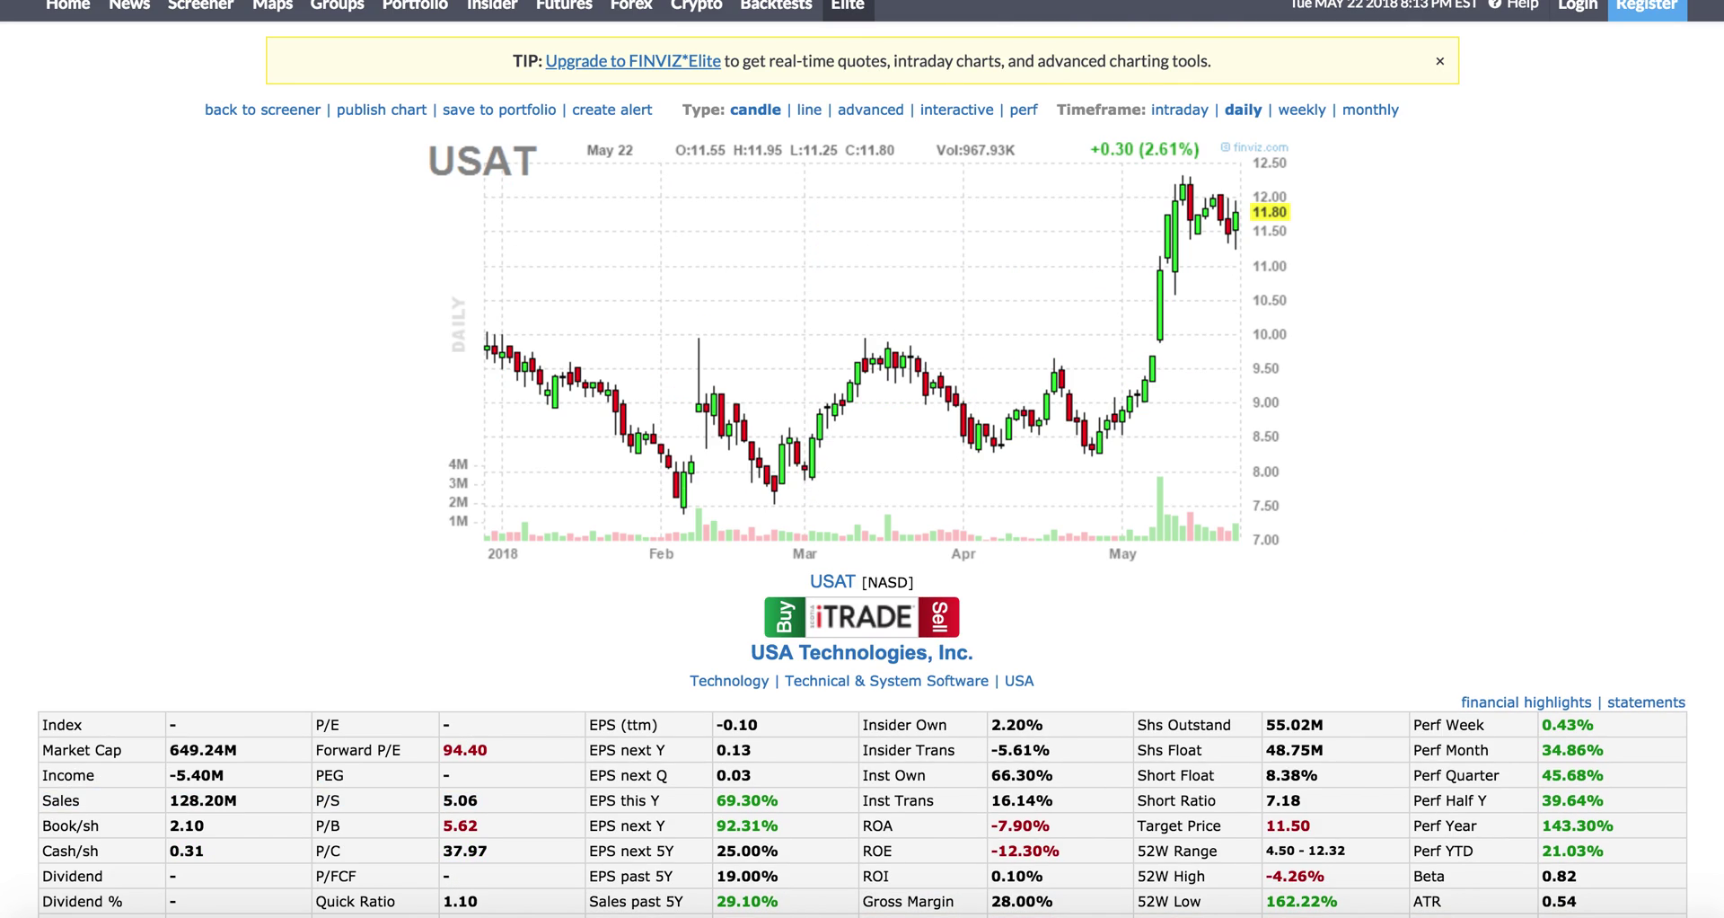
{"action": "key", "text": "super+bracketleft"}
Add the technical filter Average True Range Over 0.5.
{"action": "scroll", "coordinate": [959, 464], "scroll_direction": "down", "scroll_amount": 5}
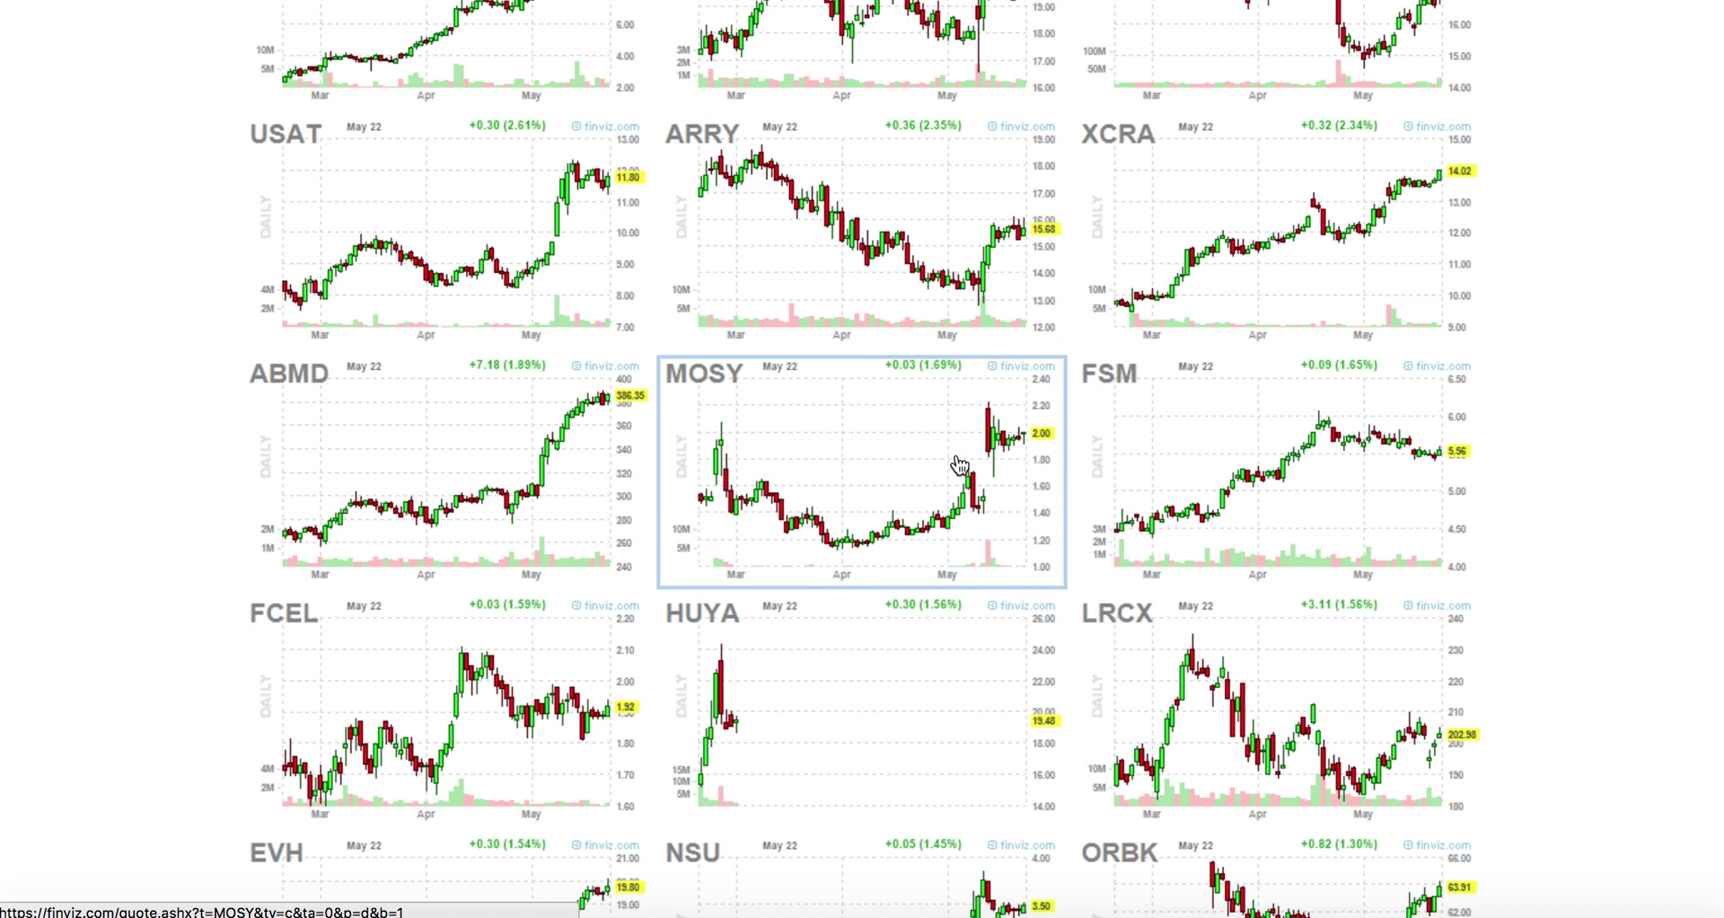
{"action": "scroll", "coordinate": [959, 465], "scroll_direction": "down", "scroll_amount": 3}
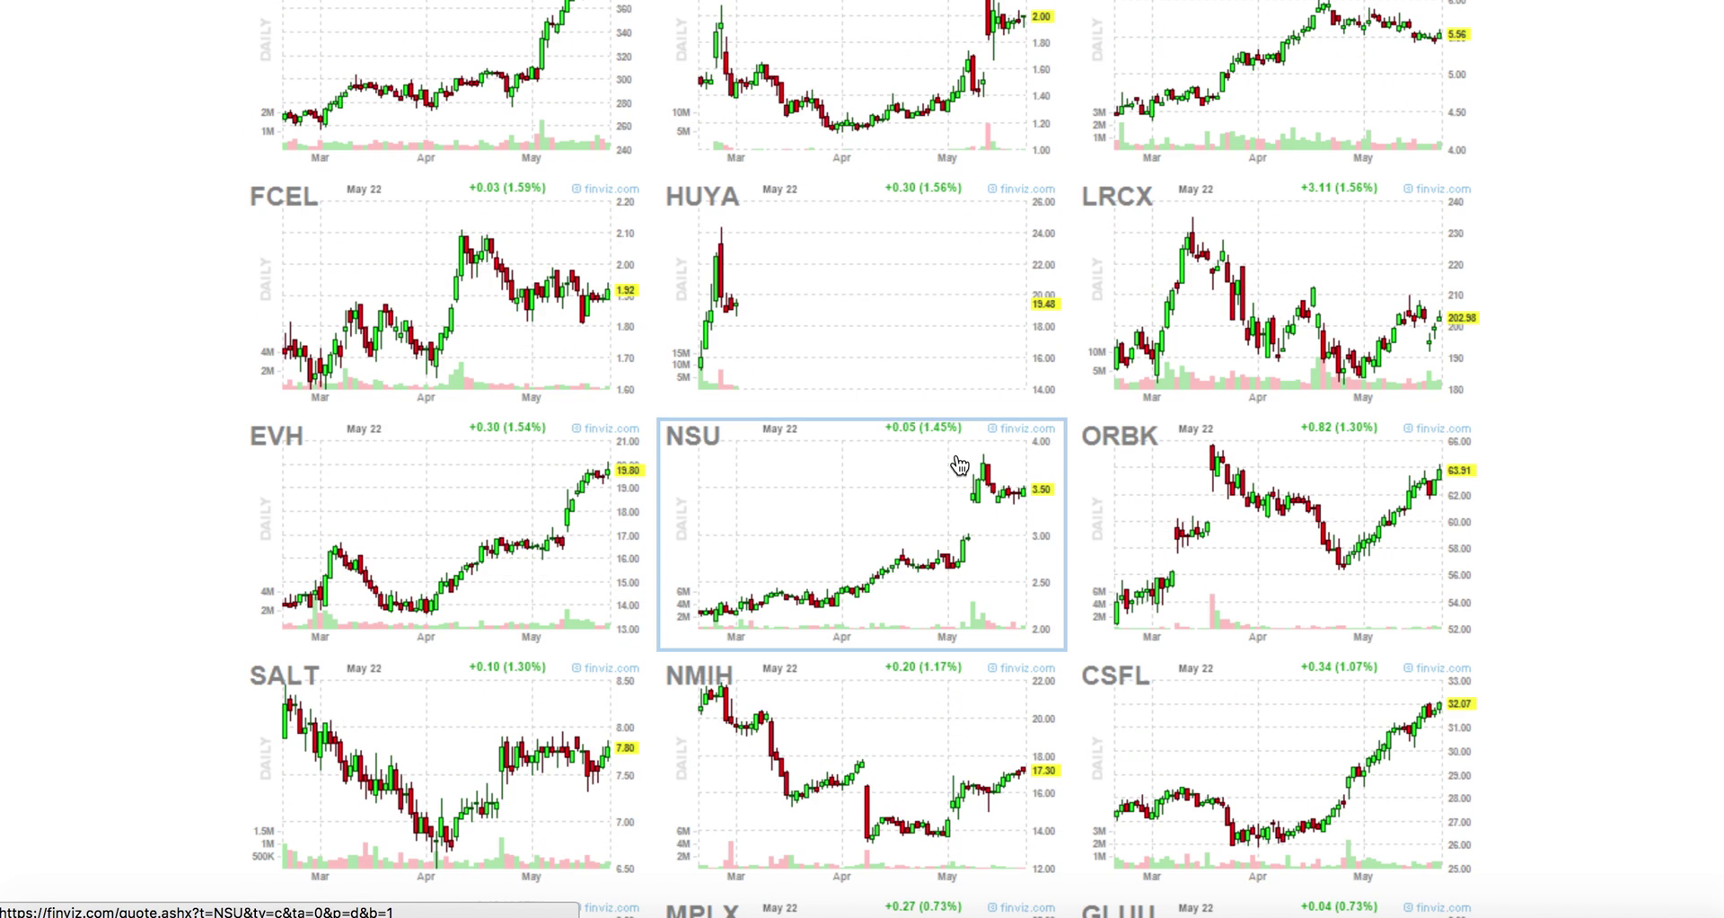
{"action": "scroll", "coordinate": [959, 464], "scroll_direction": "down", "scroll_amount": 3}
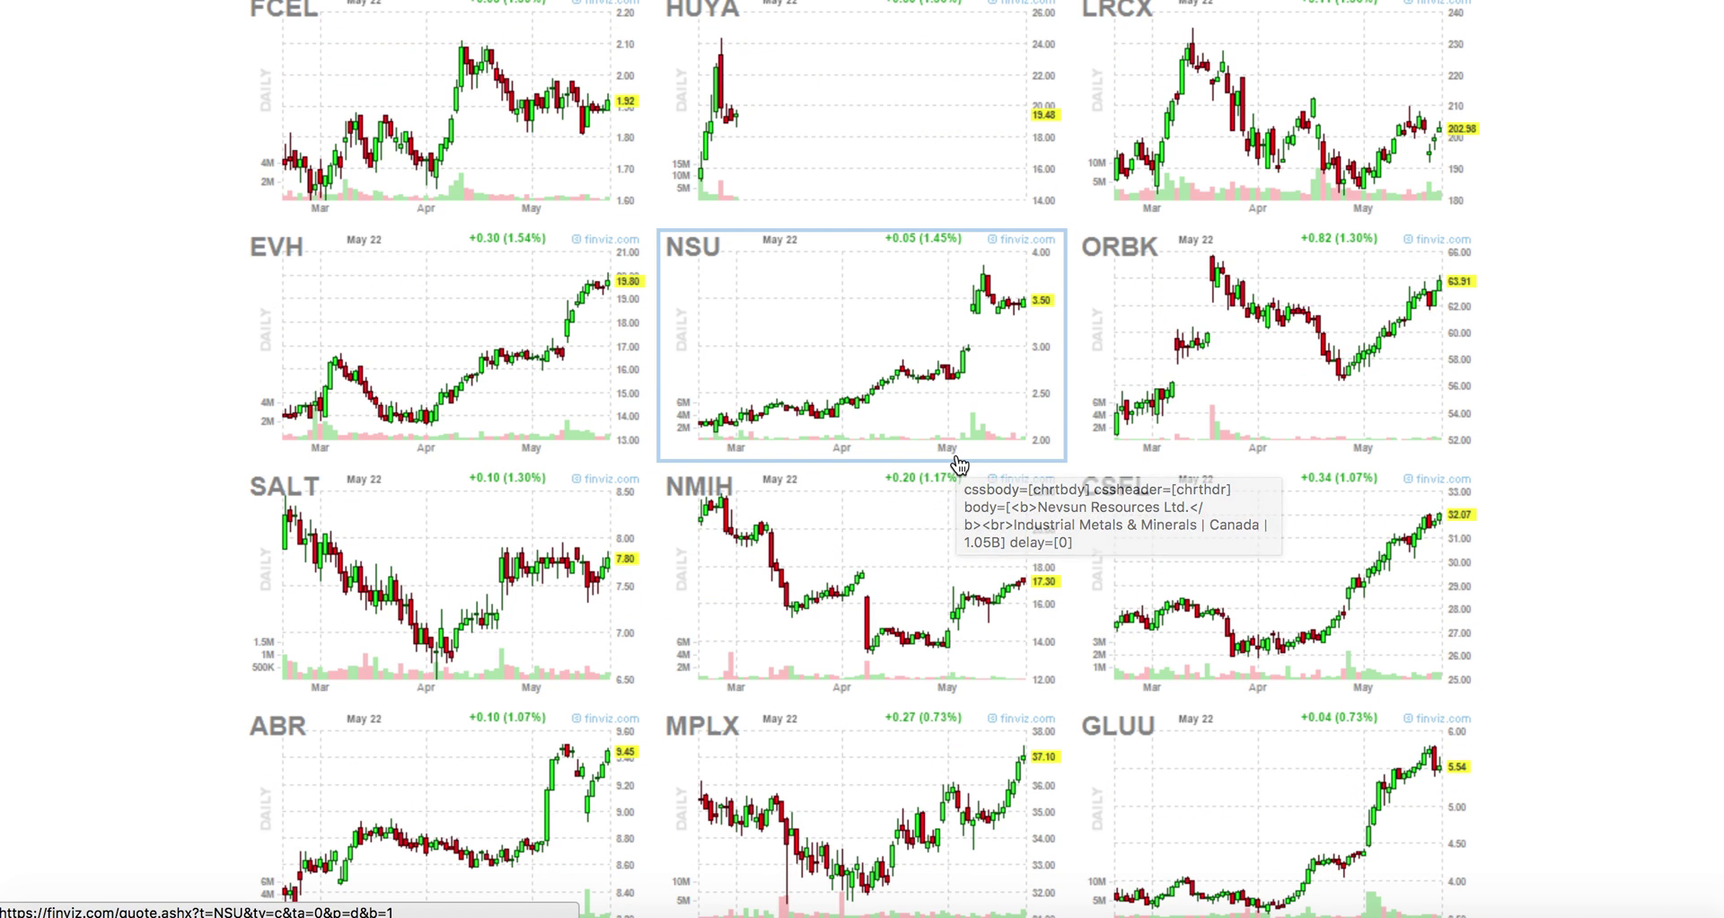
{"action": "scroll", "coordinate": [959, 464], "scroll_direction": "down", "scroll_amount": 15}
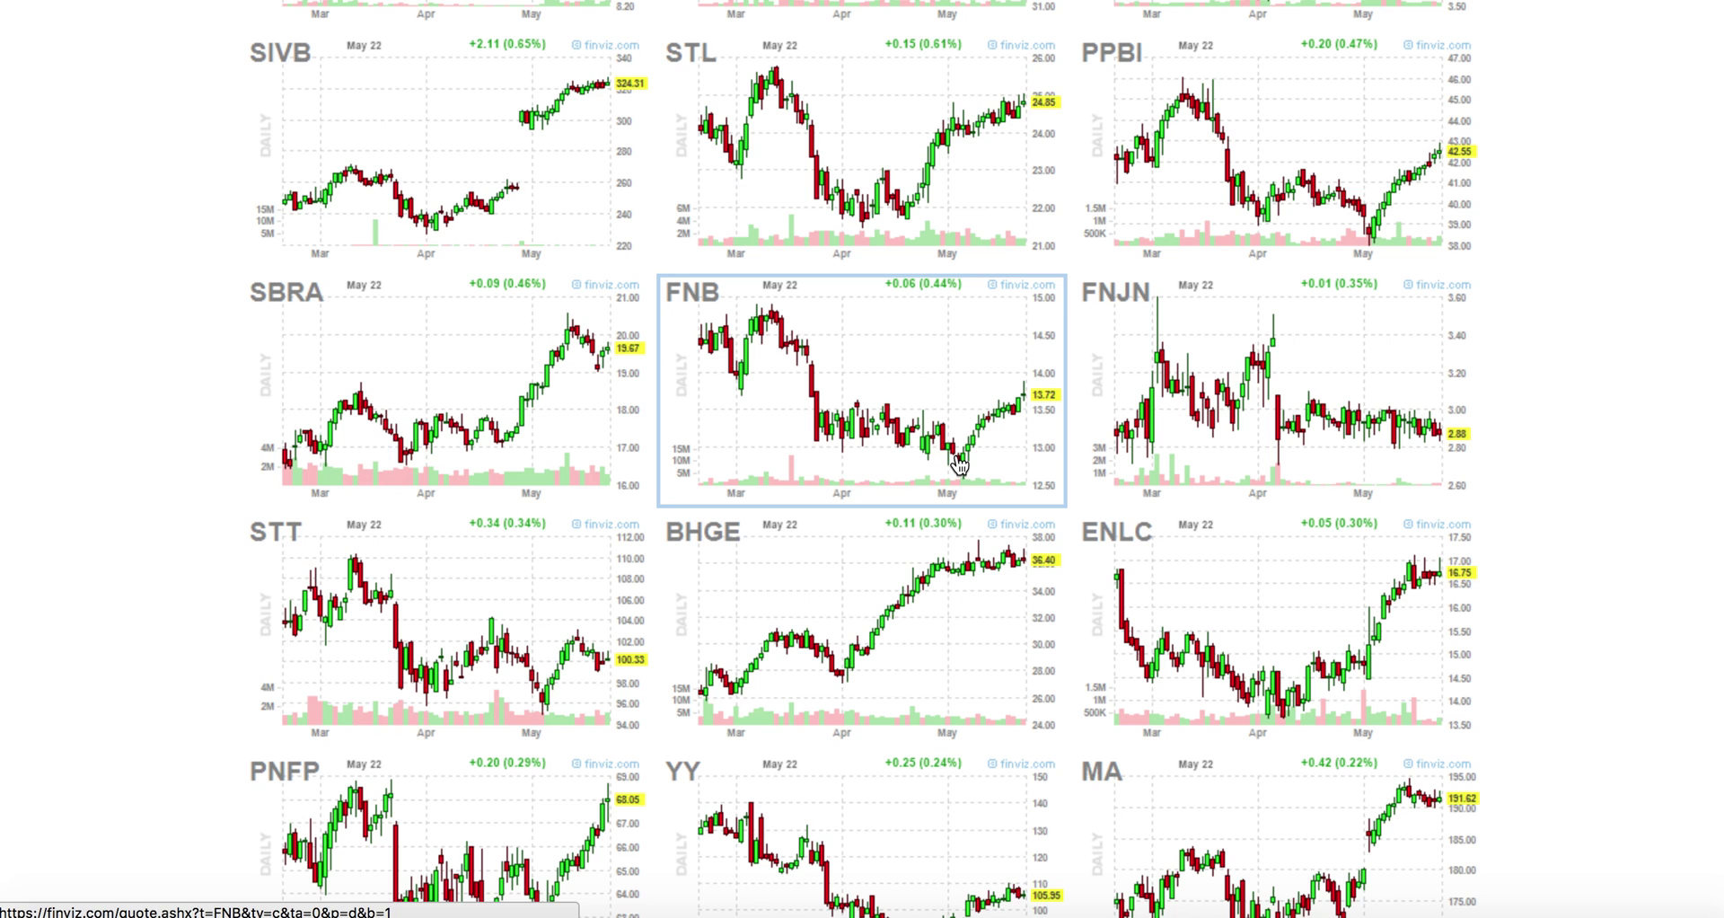
{"action": "scroll", "coordinate": [959, 464], "scroll_direction": "up", "scroll_amount": 20}
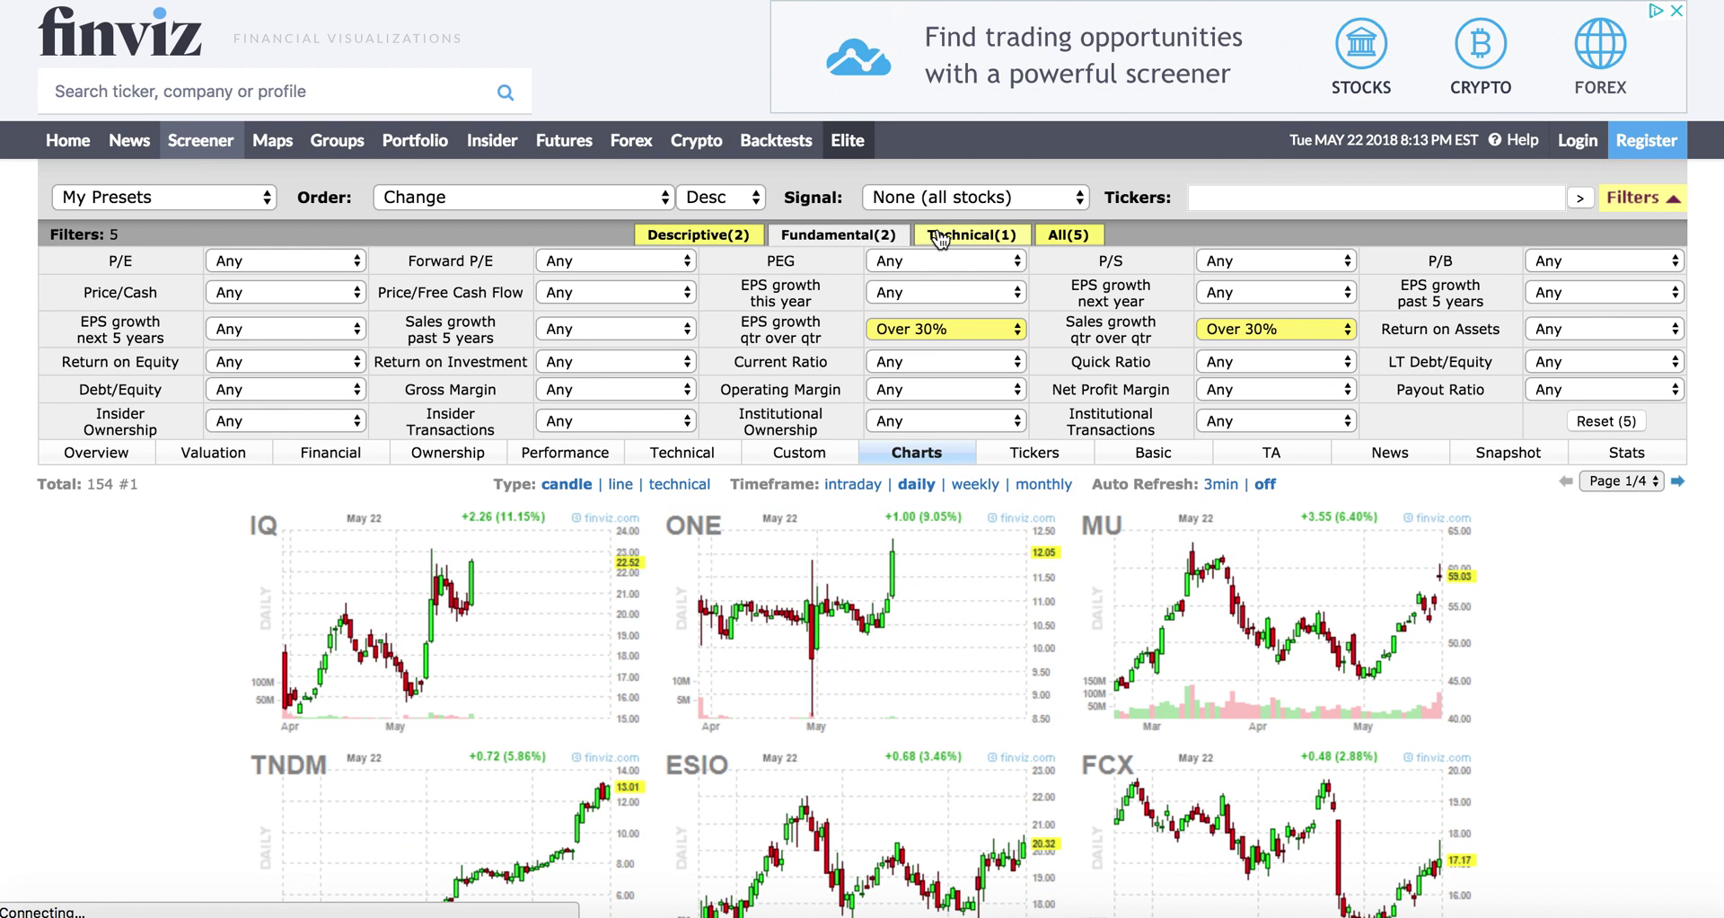
{"action": "left_click", "coordinate": [941, 235]}
{"action": "left_click", "coordinate": [617, 352]}
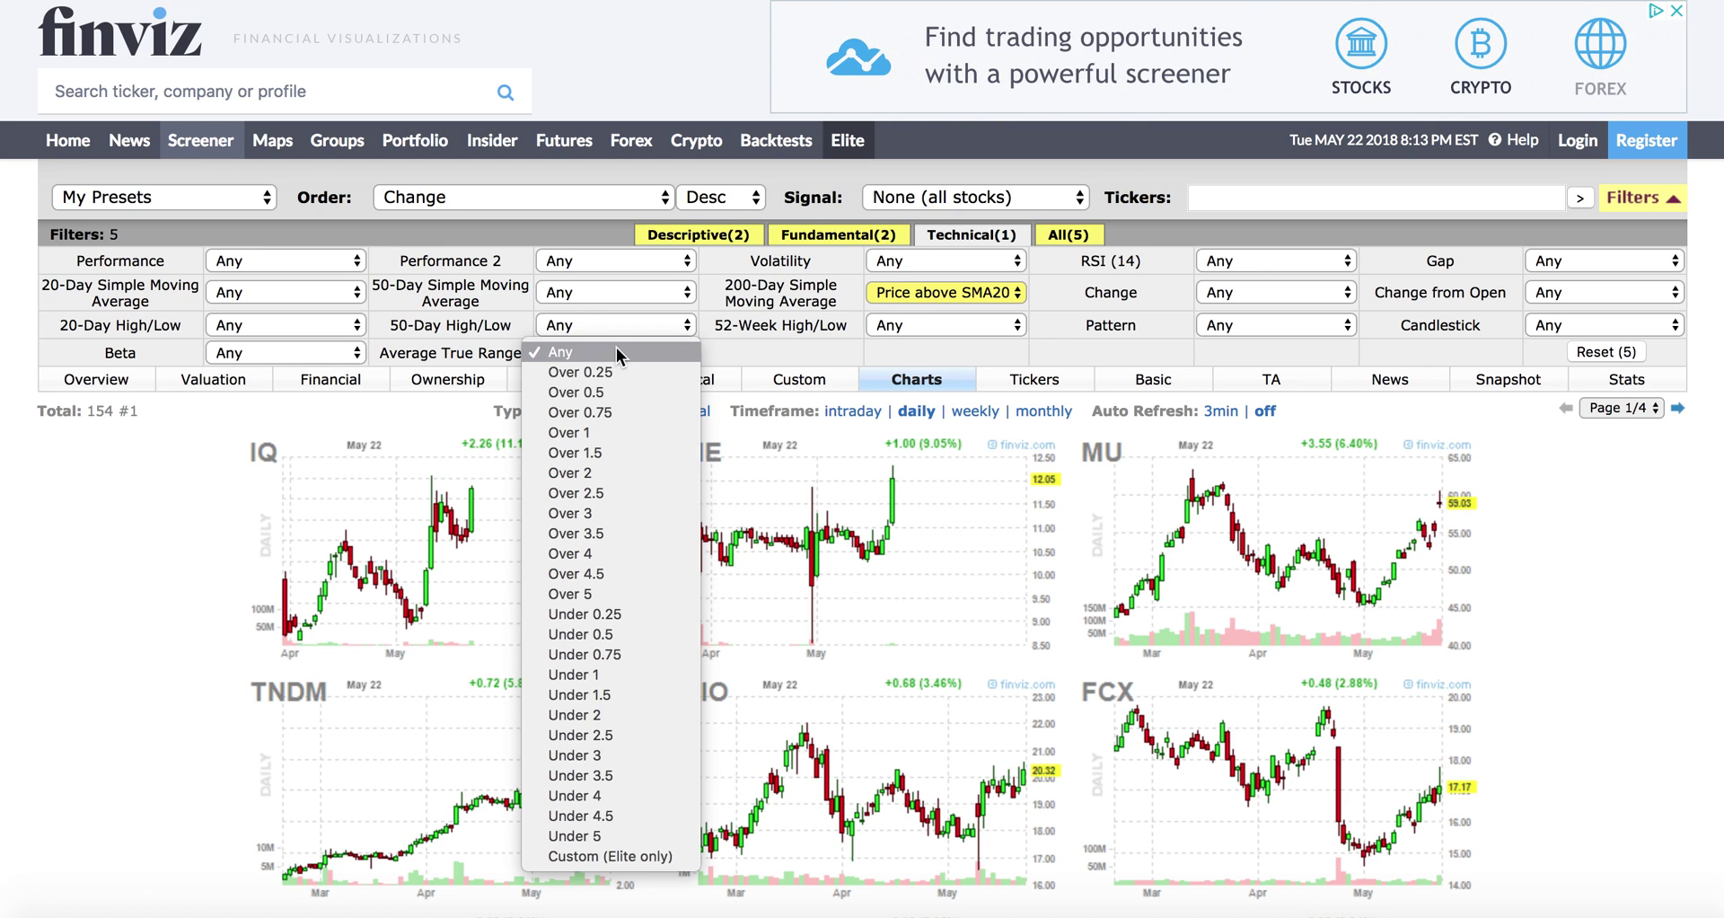
{"action": "left_click", "coordinate": [610, 391]}
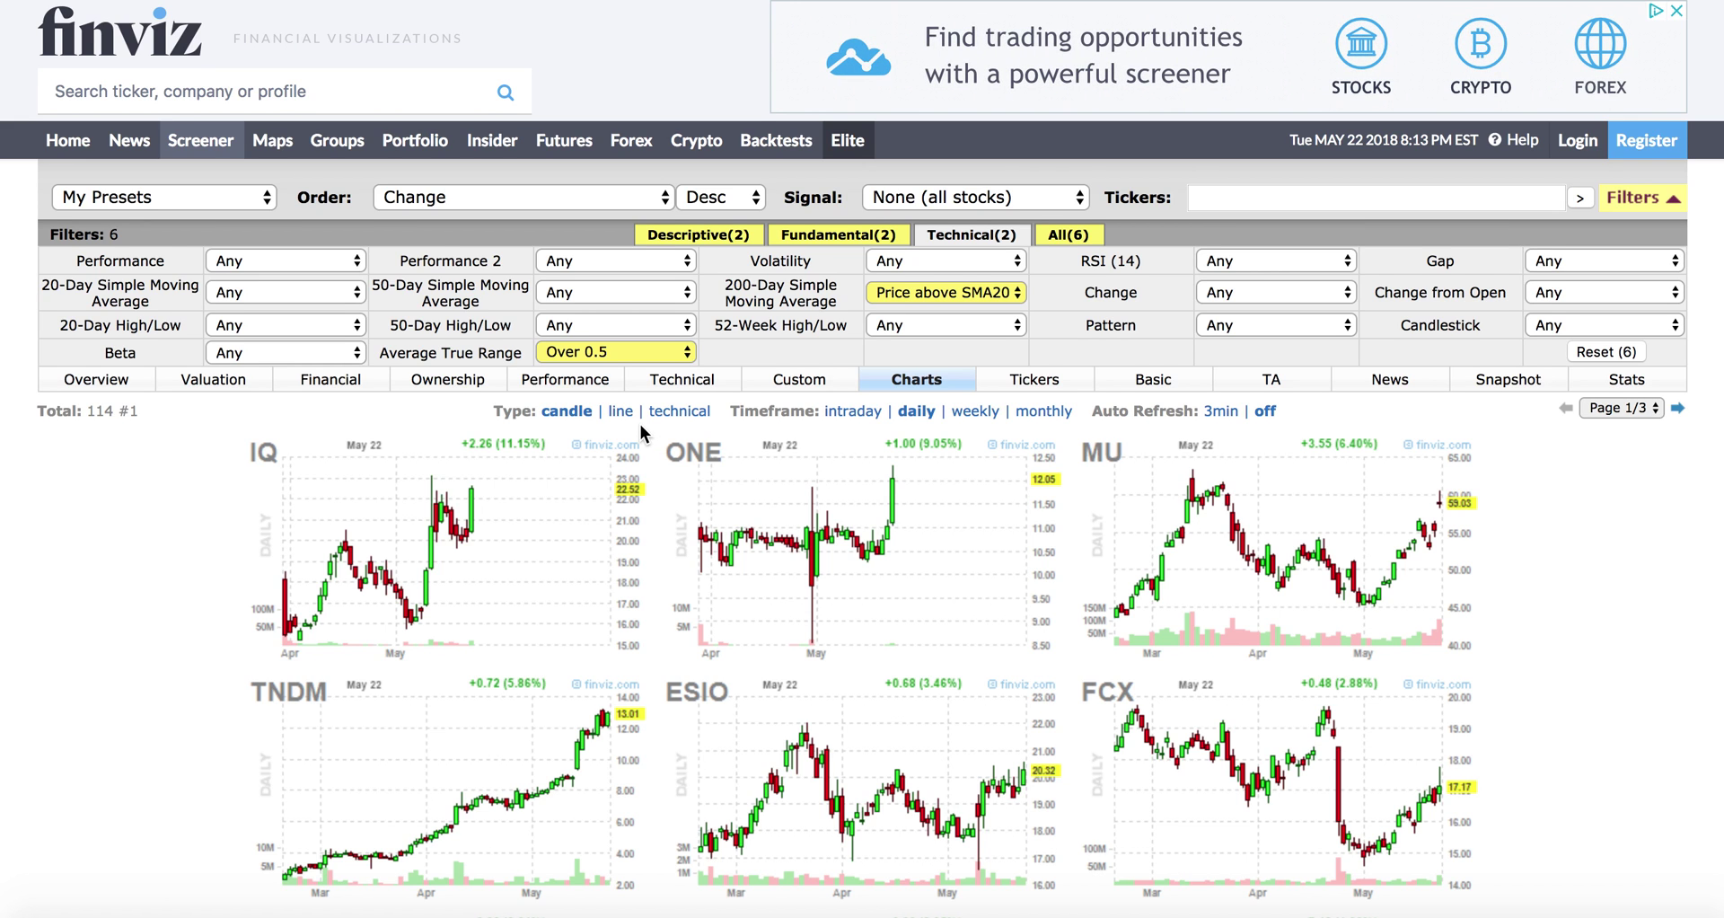
{"action": "scroll", "coordinate": [639, 424], "scroll_direction": "down", "scroll_amount": 1}
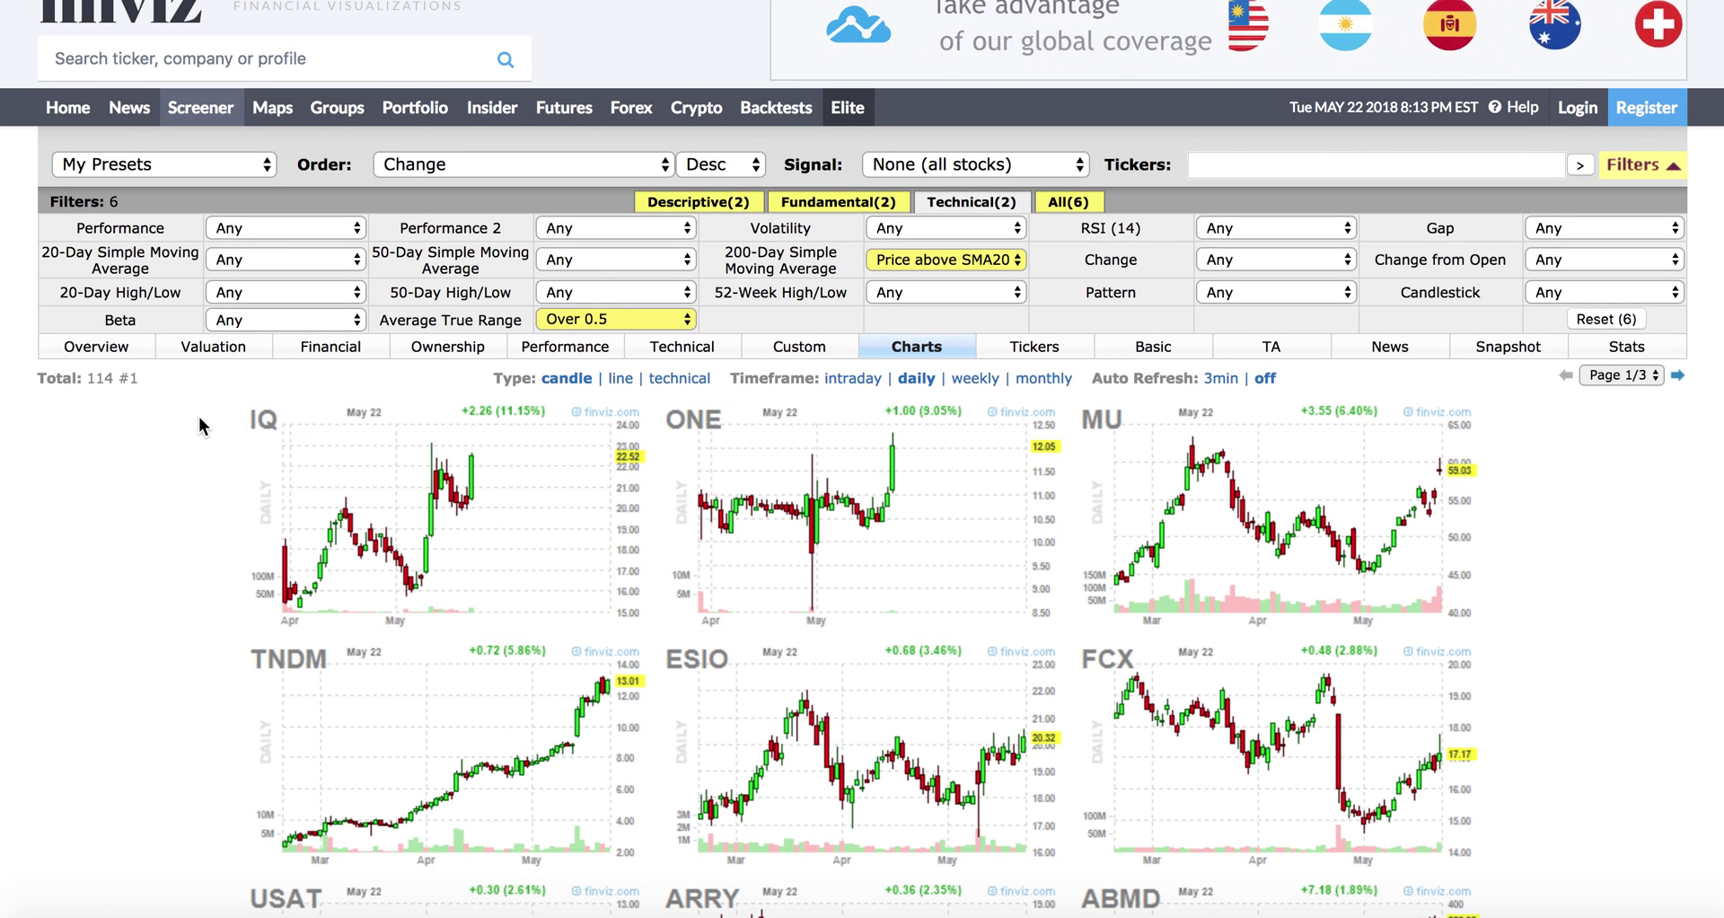
{"action": "scroll", "coordinate": [199, 422], "scroll_direction": "down", "scroll_amount": 3}
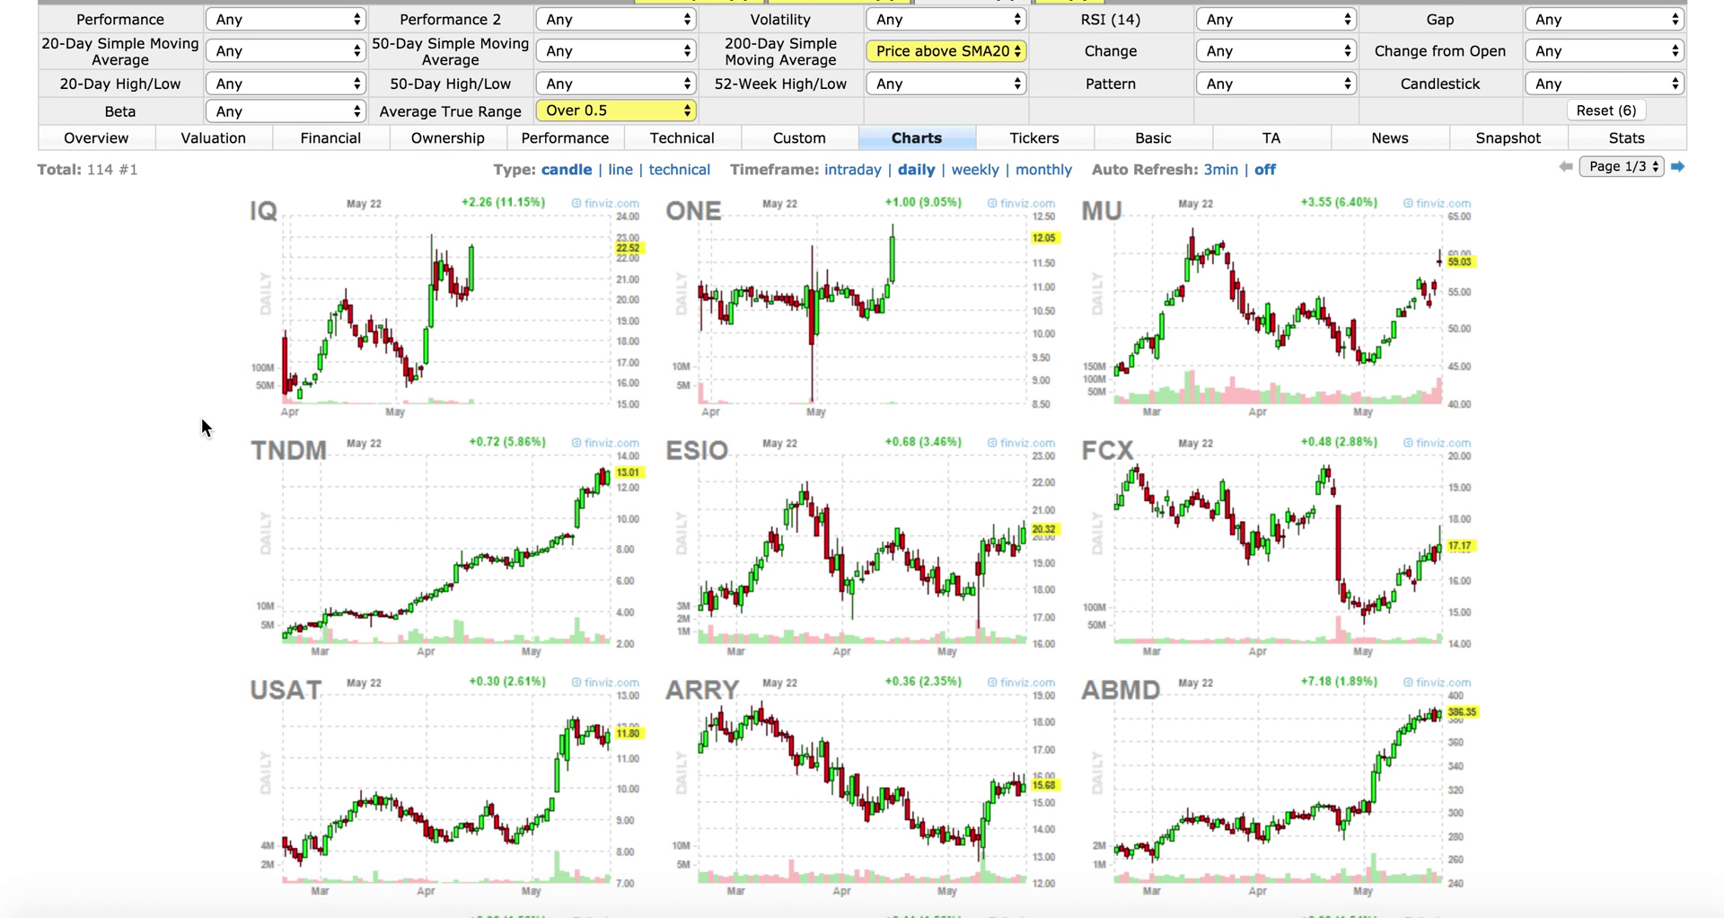
{"action": "scroll", "coordinate": [201, 417], "scroll_direction": "down", "scroll_amount": 5}
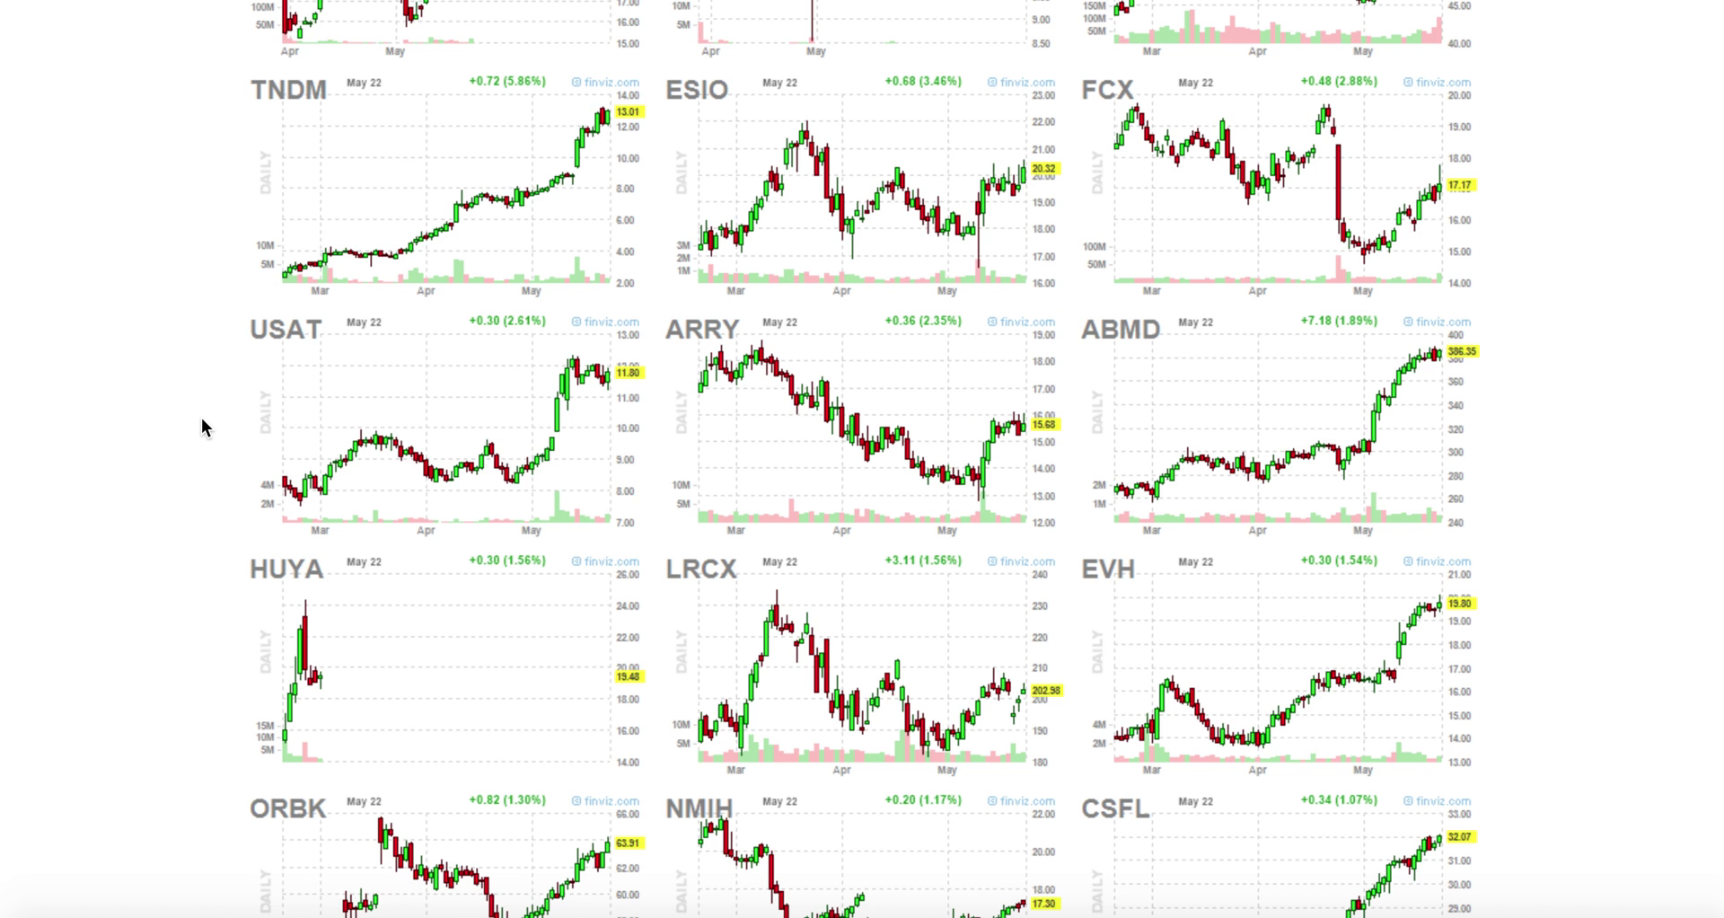
{"action": "scroll", "coordinate": [201, 418], "scroll_direction": "up", "scroll_amount": 8}
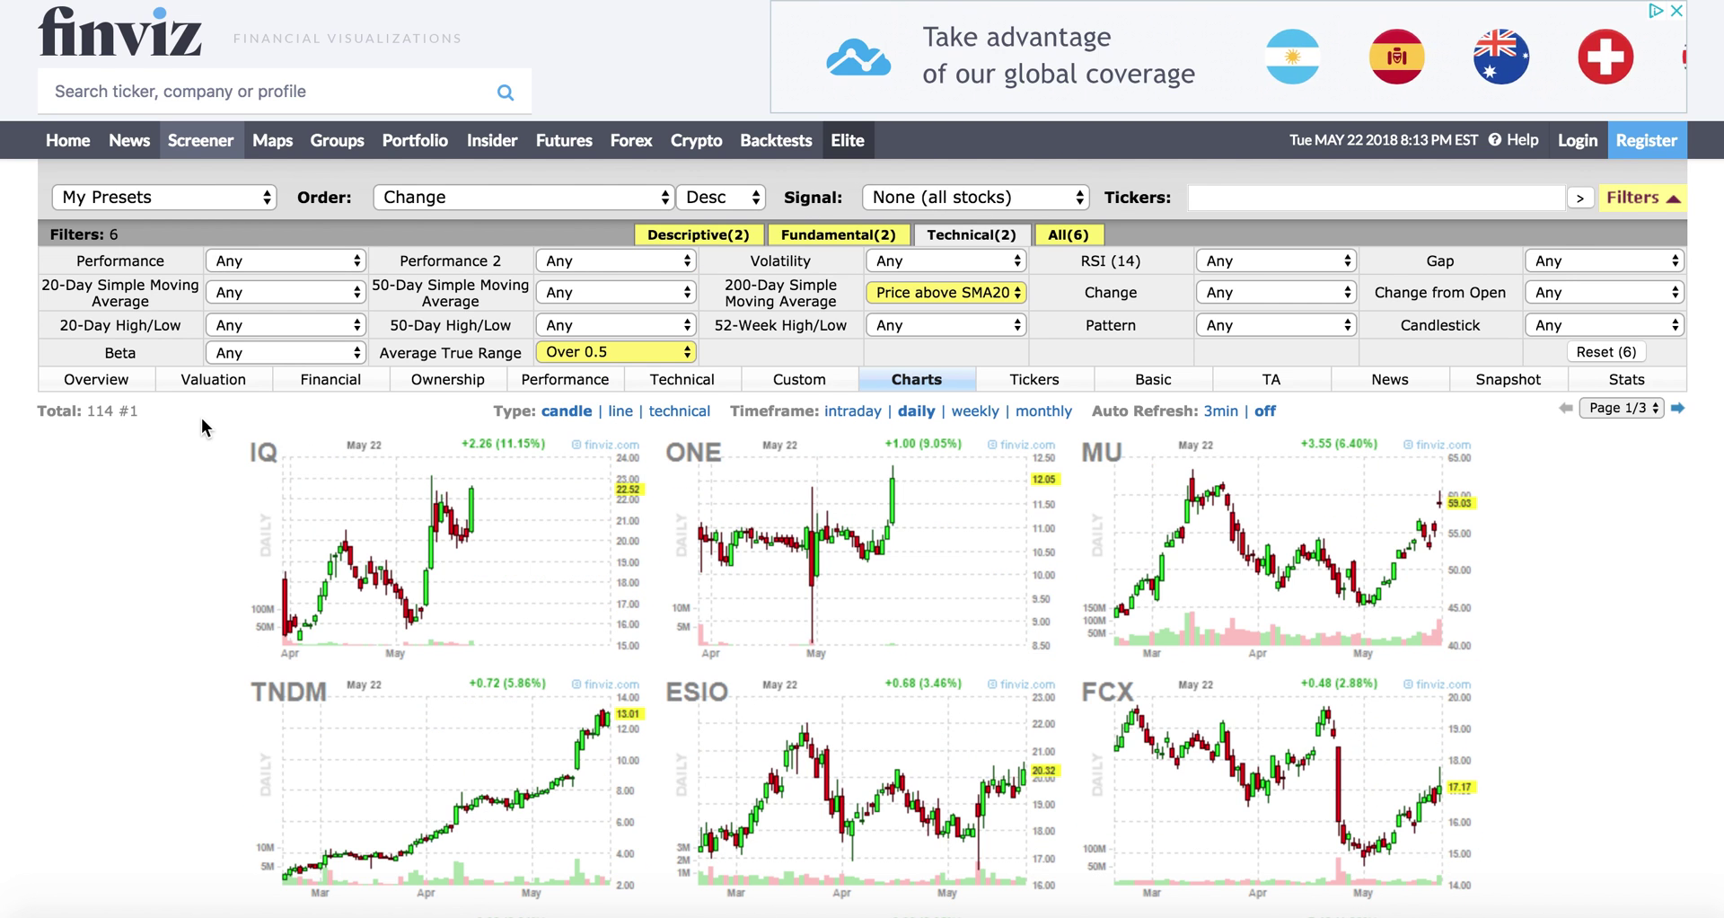
Hide the filter panel and open ABMD's quote page in a new tab.
{"action": "left_click", "coordinate": [1632, 201]}
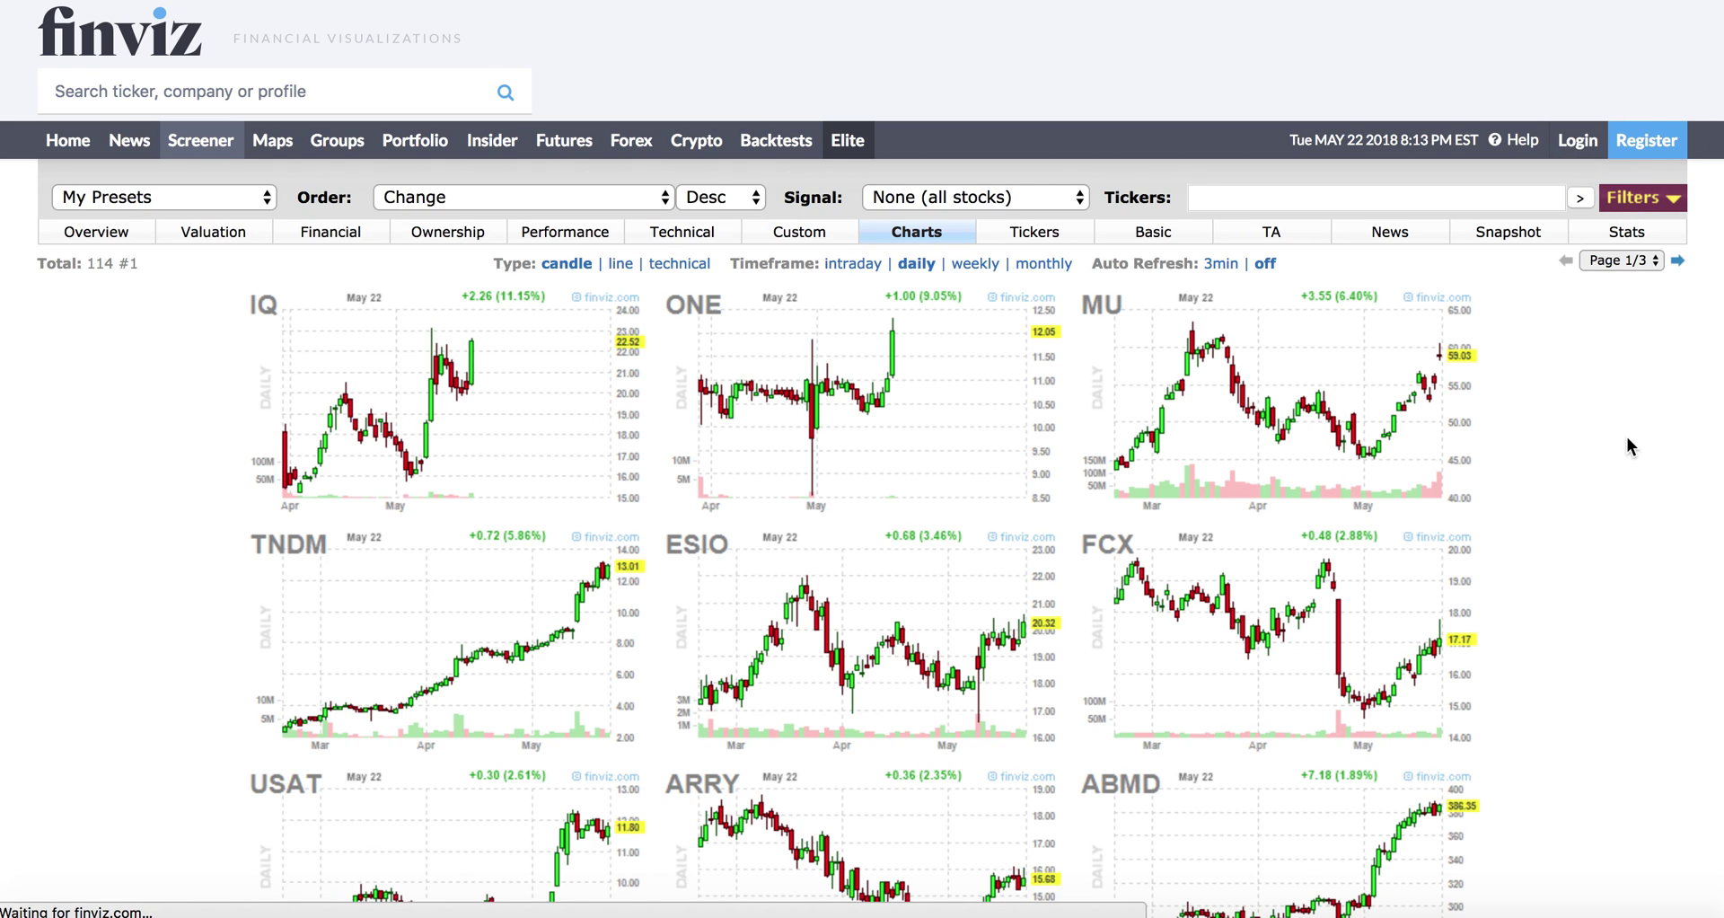
{"action": "scroll", "coordinate": [1627, 470], "scroll_direction": "down", "scroll_amount": 1}
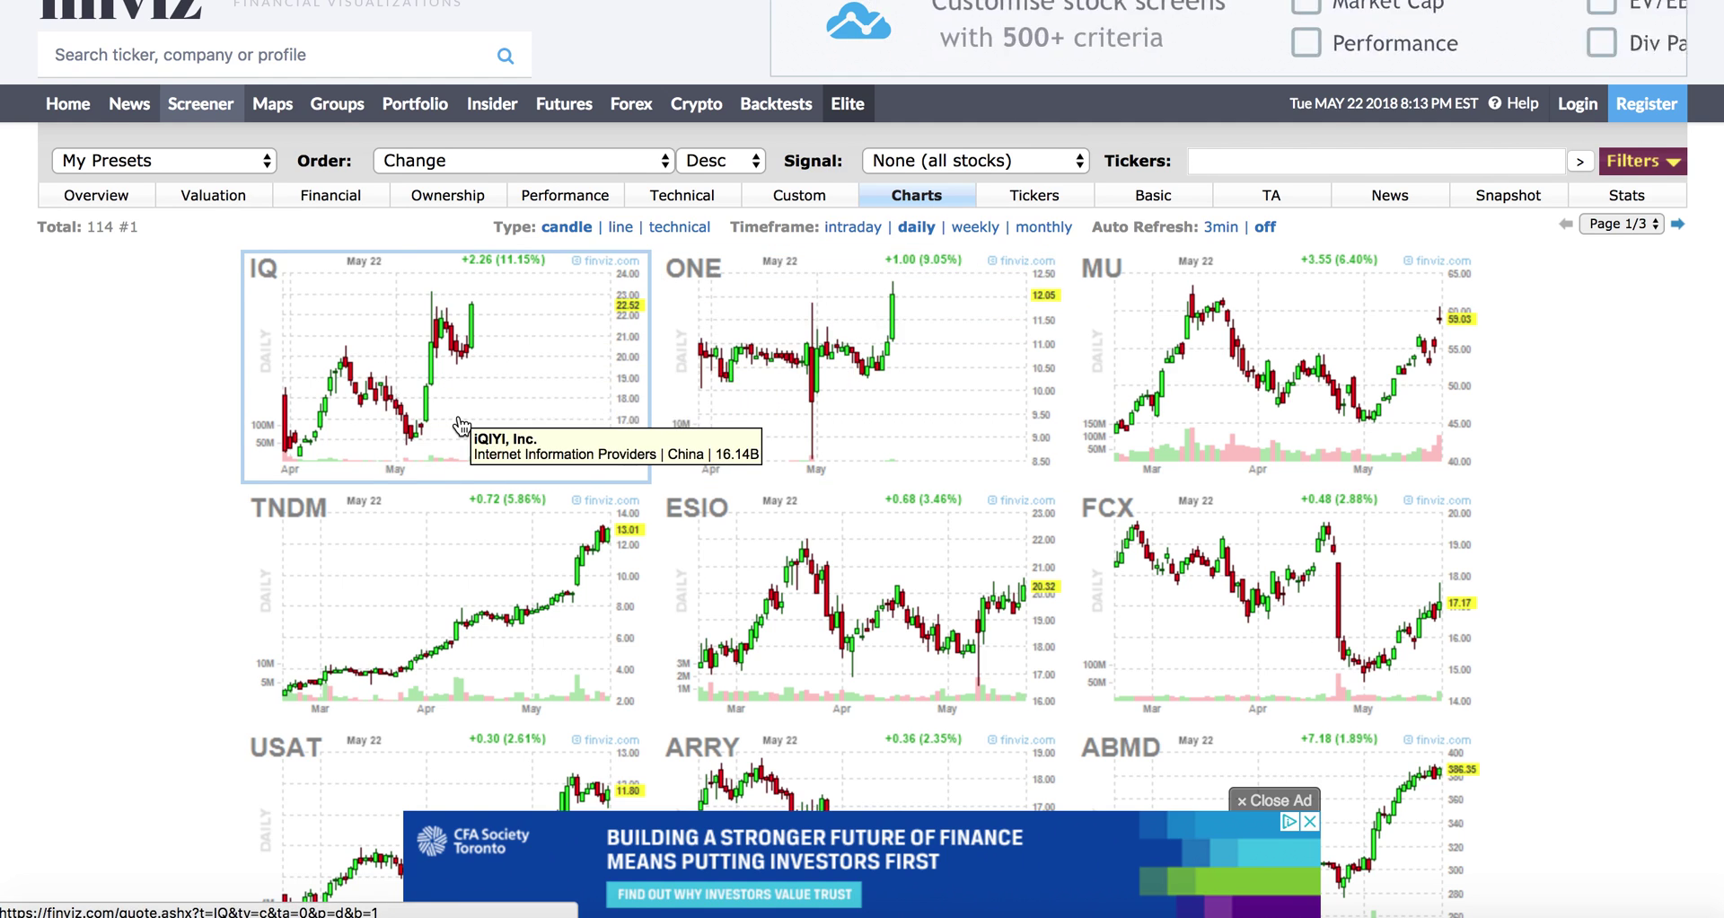
{"action": "scroll", "coordinate": [467, 429], "scroll_direction": "down", "scroll_amount": 2}
{"action": "scroll", "coordinate": [467, 429], "scroll_direction": "down", "scroll_amount": 4}
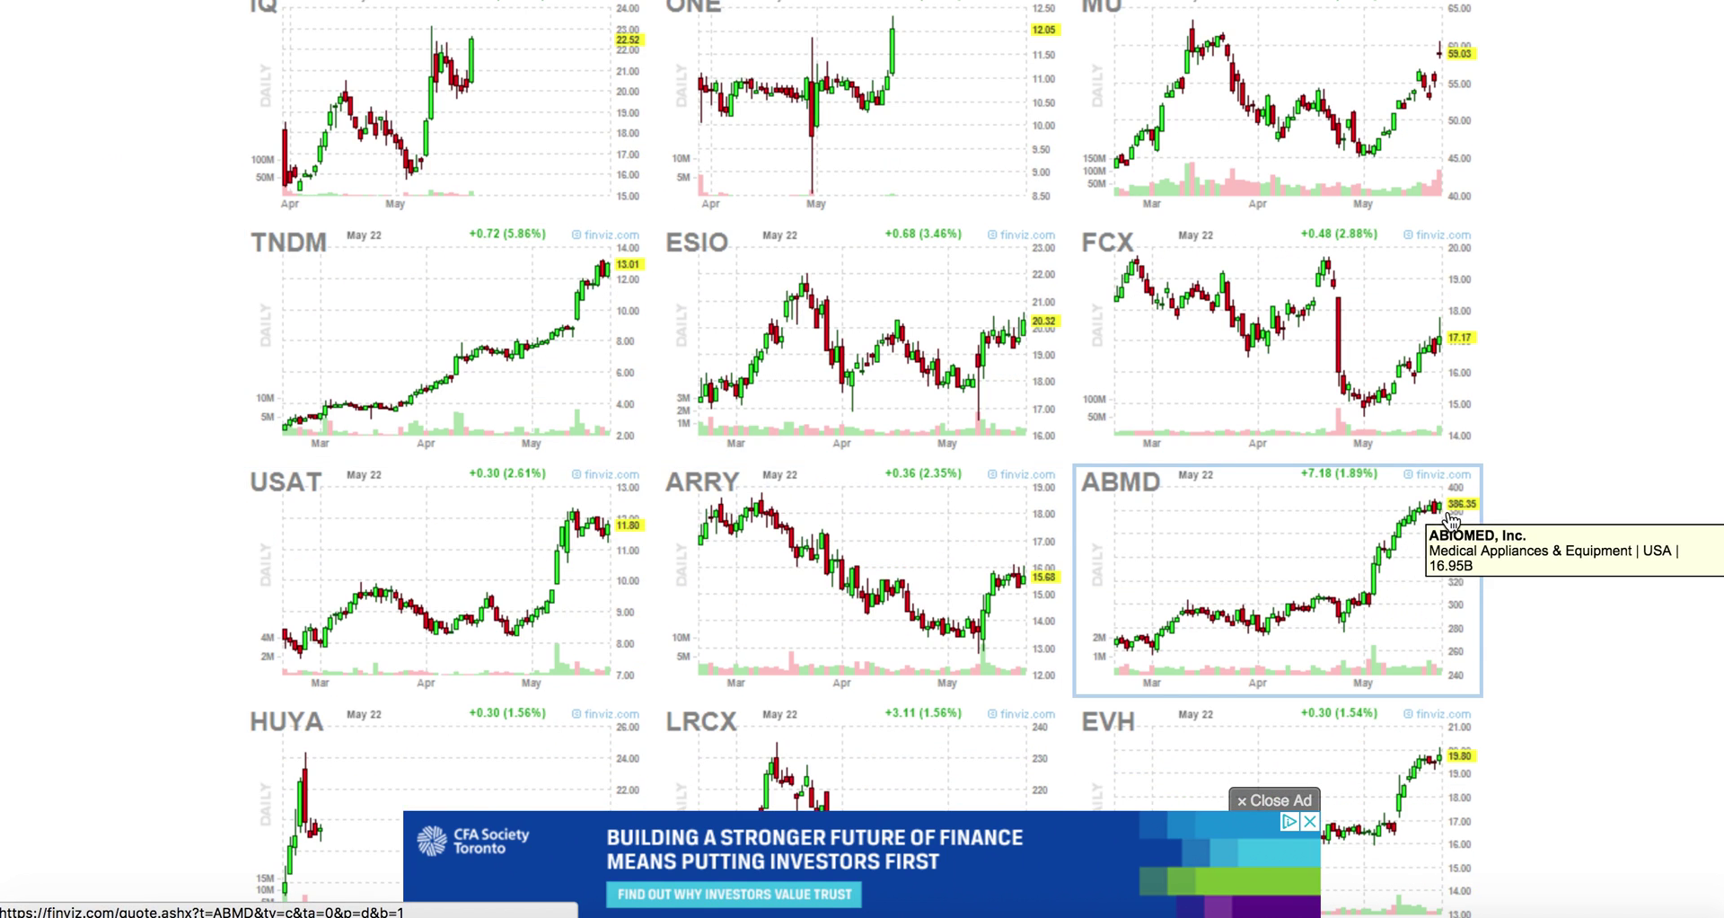
{"action": "right_click", "coordinate": [1304, 506]}
{"action": "left_click", "coordinate": [1320, 510]}
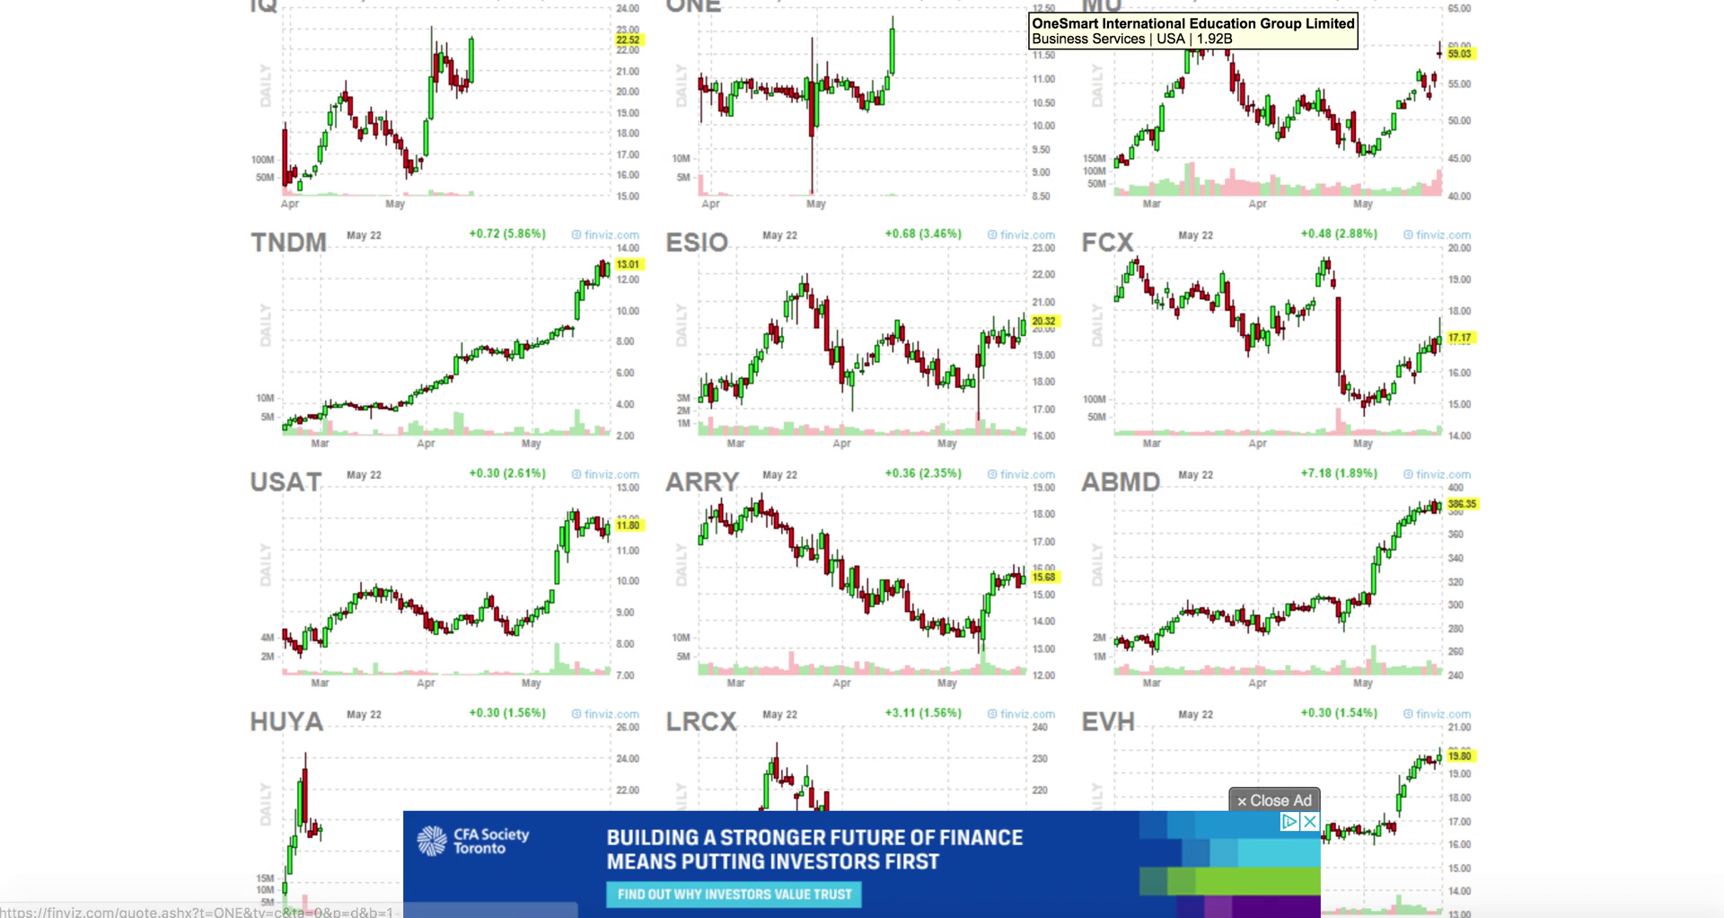
{"action": "key", "text": "ctrl+Tab"}
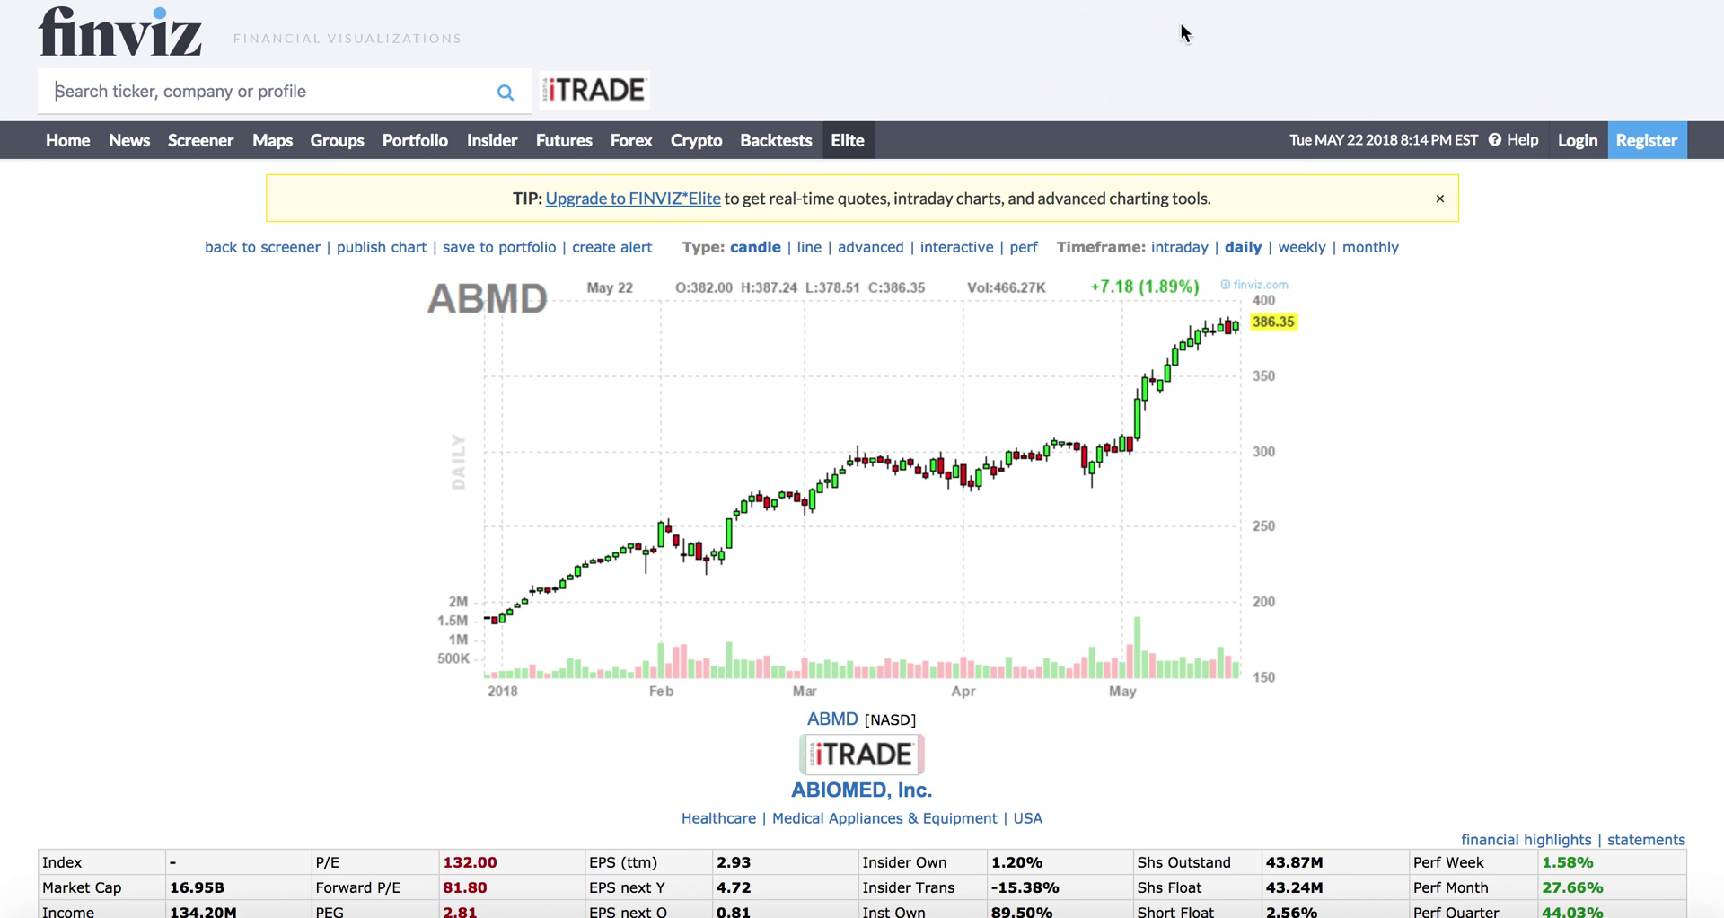
View ABMD's chart on a weekly timeframe, then return to the screener grid at HUYA.
{"action": "left_click", "coordinate": [1300, 249]}
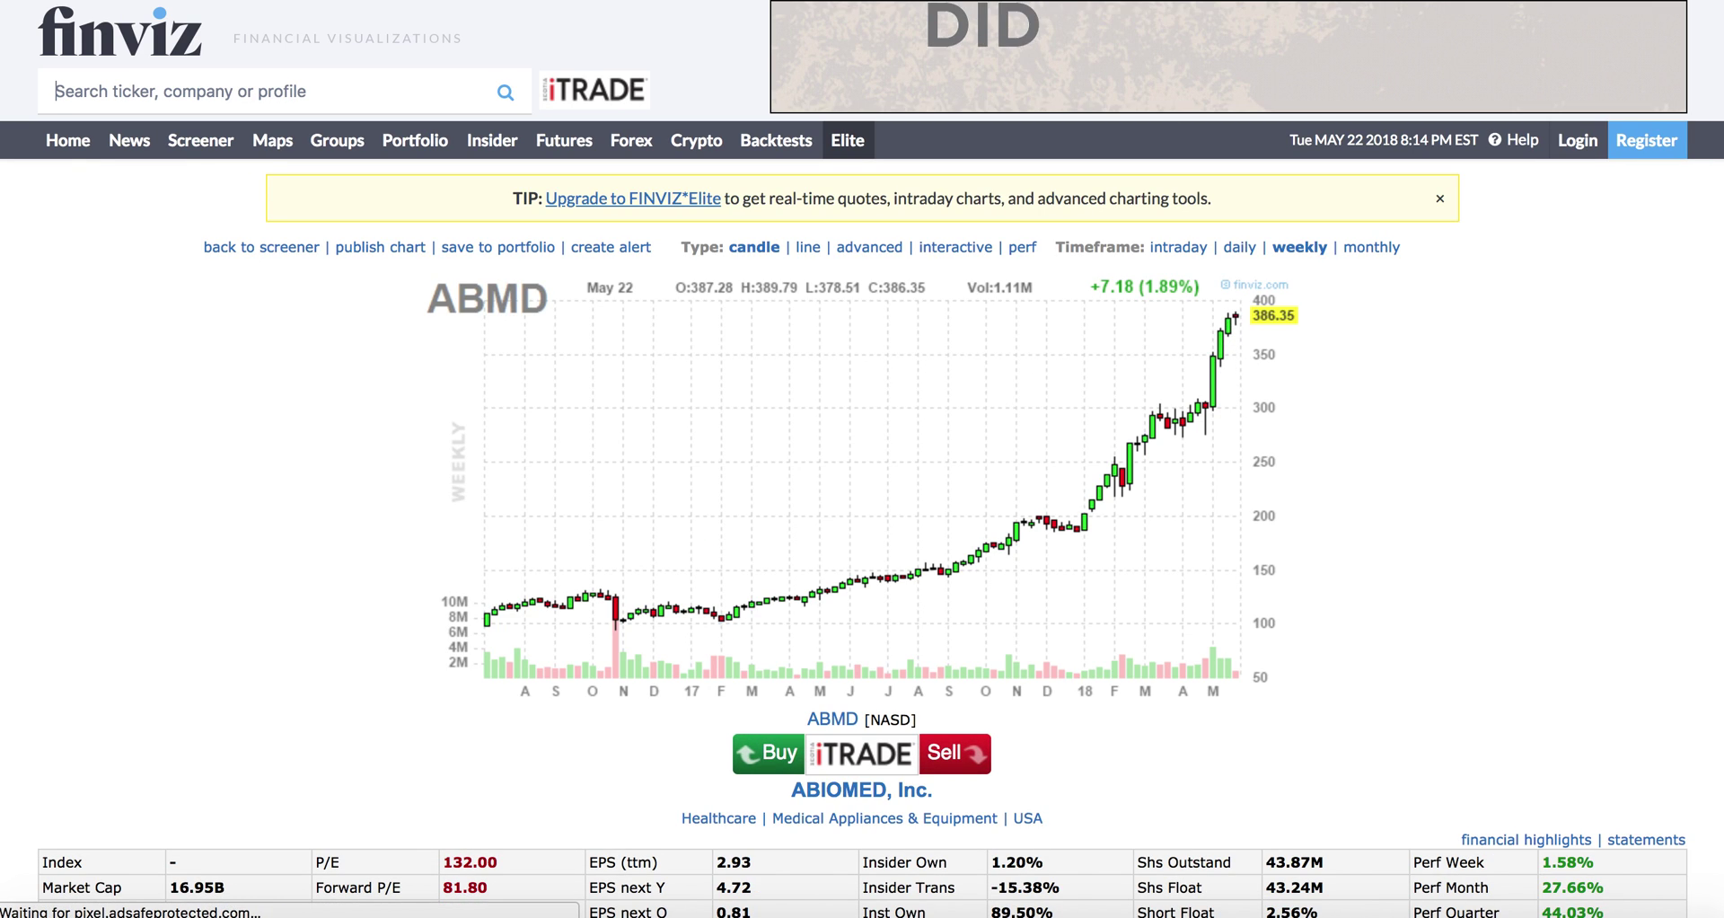
{"action": "key", "text": "ctrl+shift+Tab"}
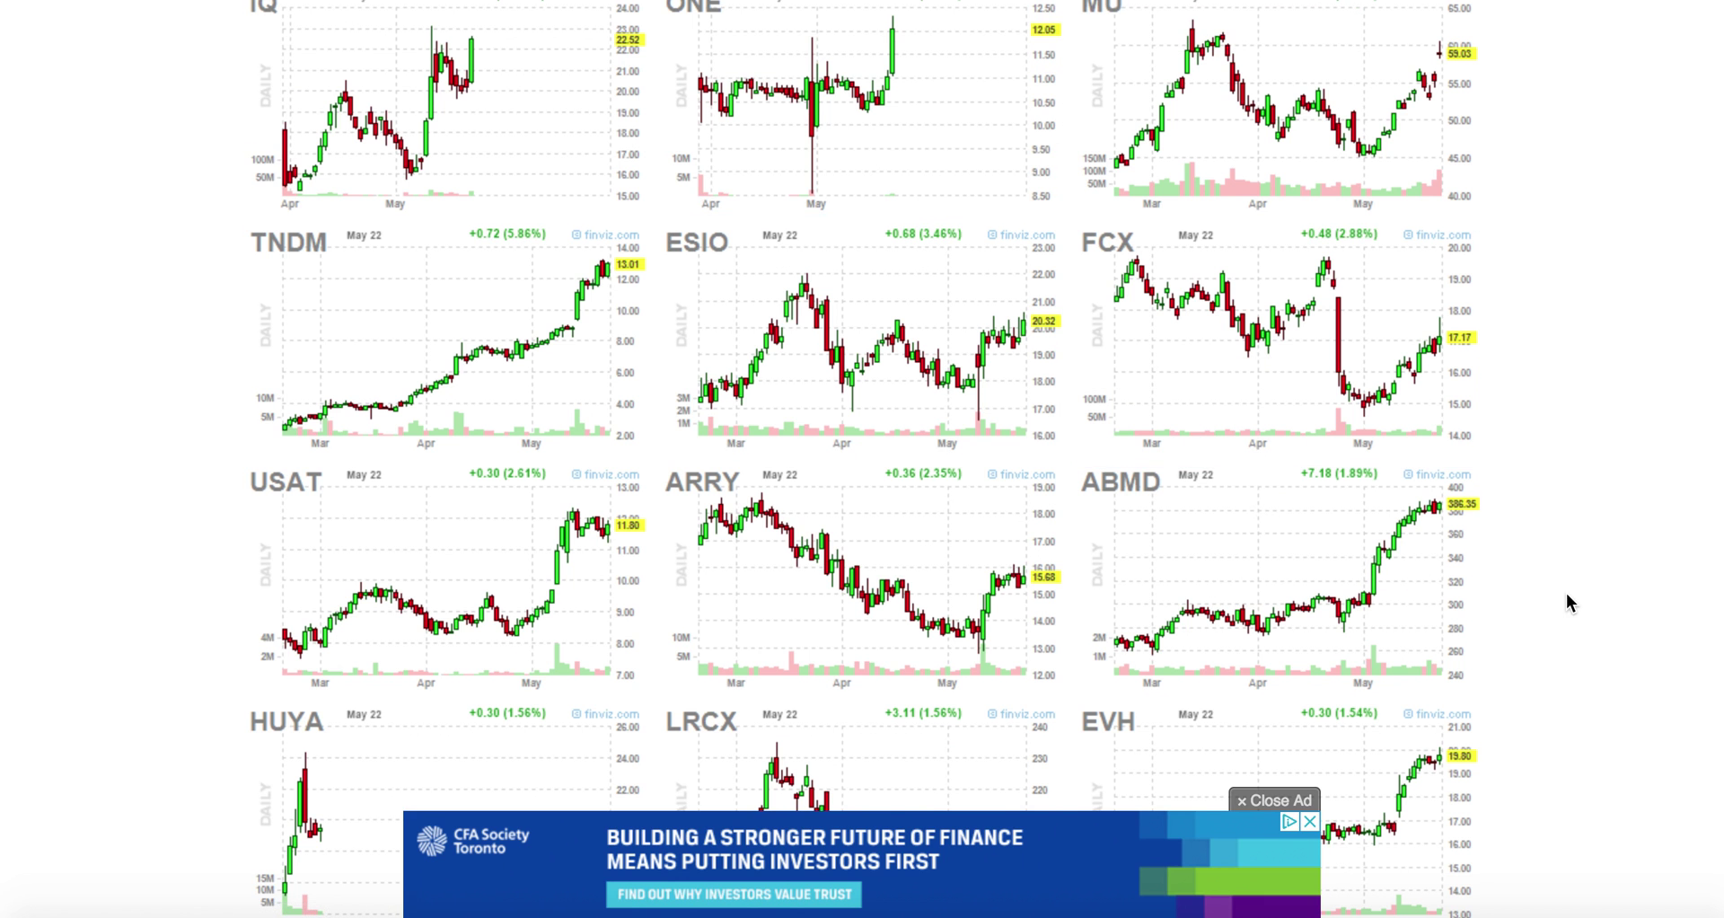
{"action": "scroll", "coordinate": [1566, 593], "scroll_direction": "down", "scroll_amount": 2}
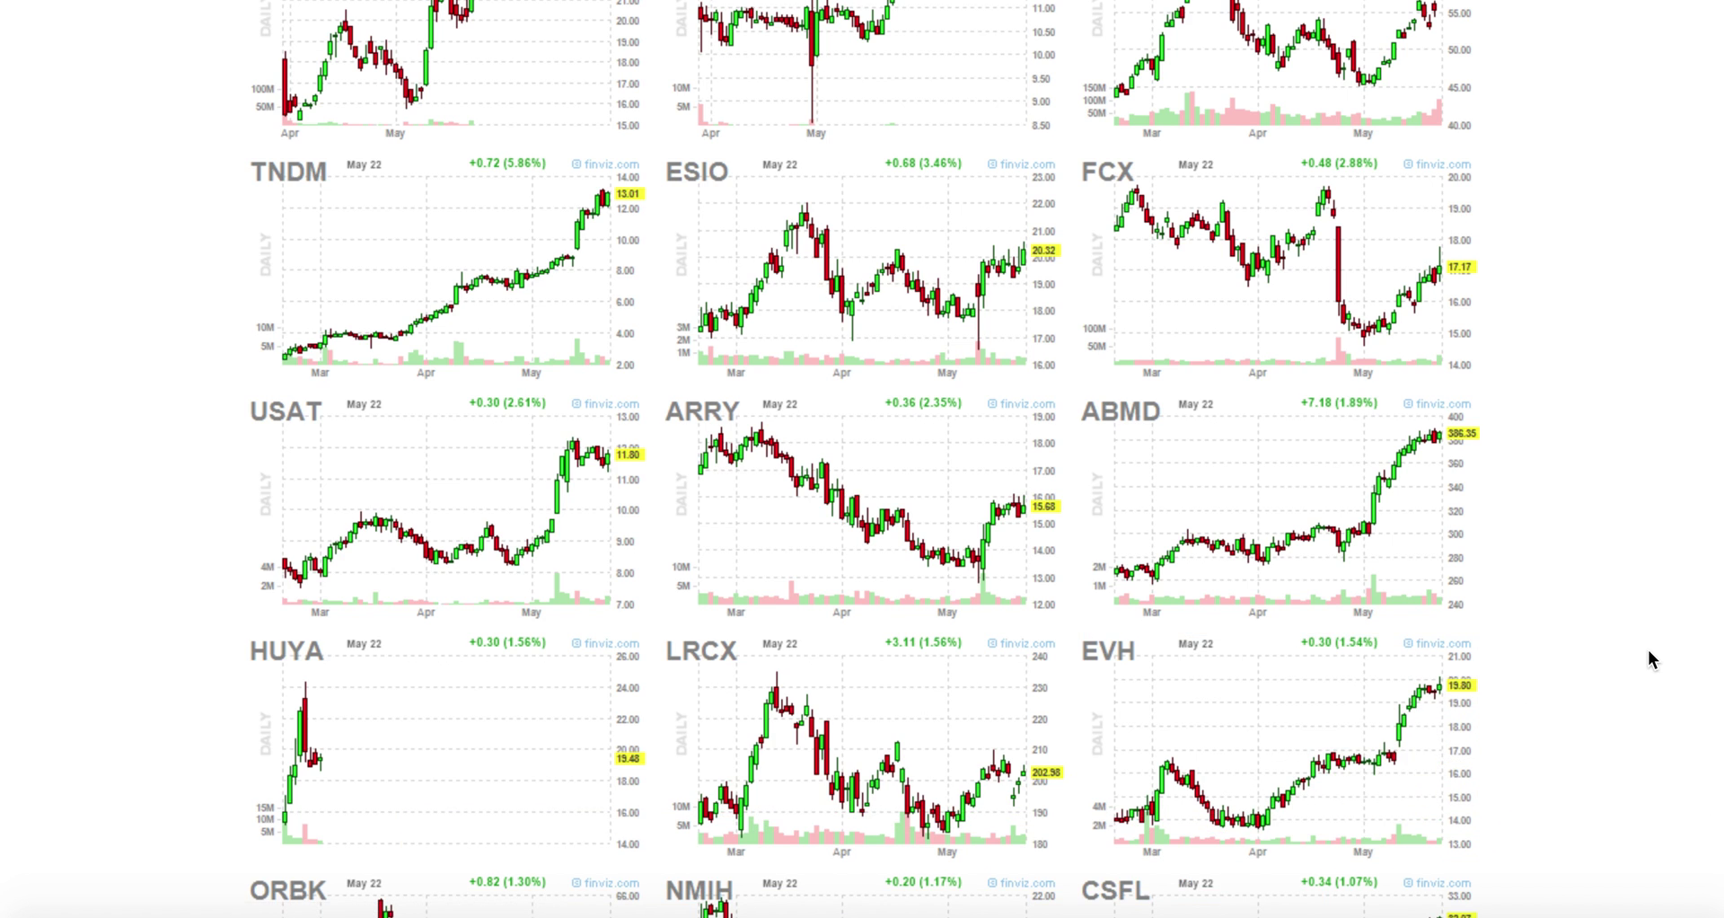
{"action": "scroll", "coordinate": [1649, 653], "scroll_direction": "down", "scroll_amount": 1}
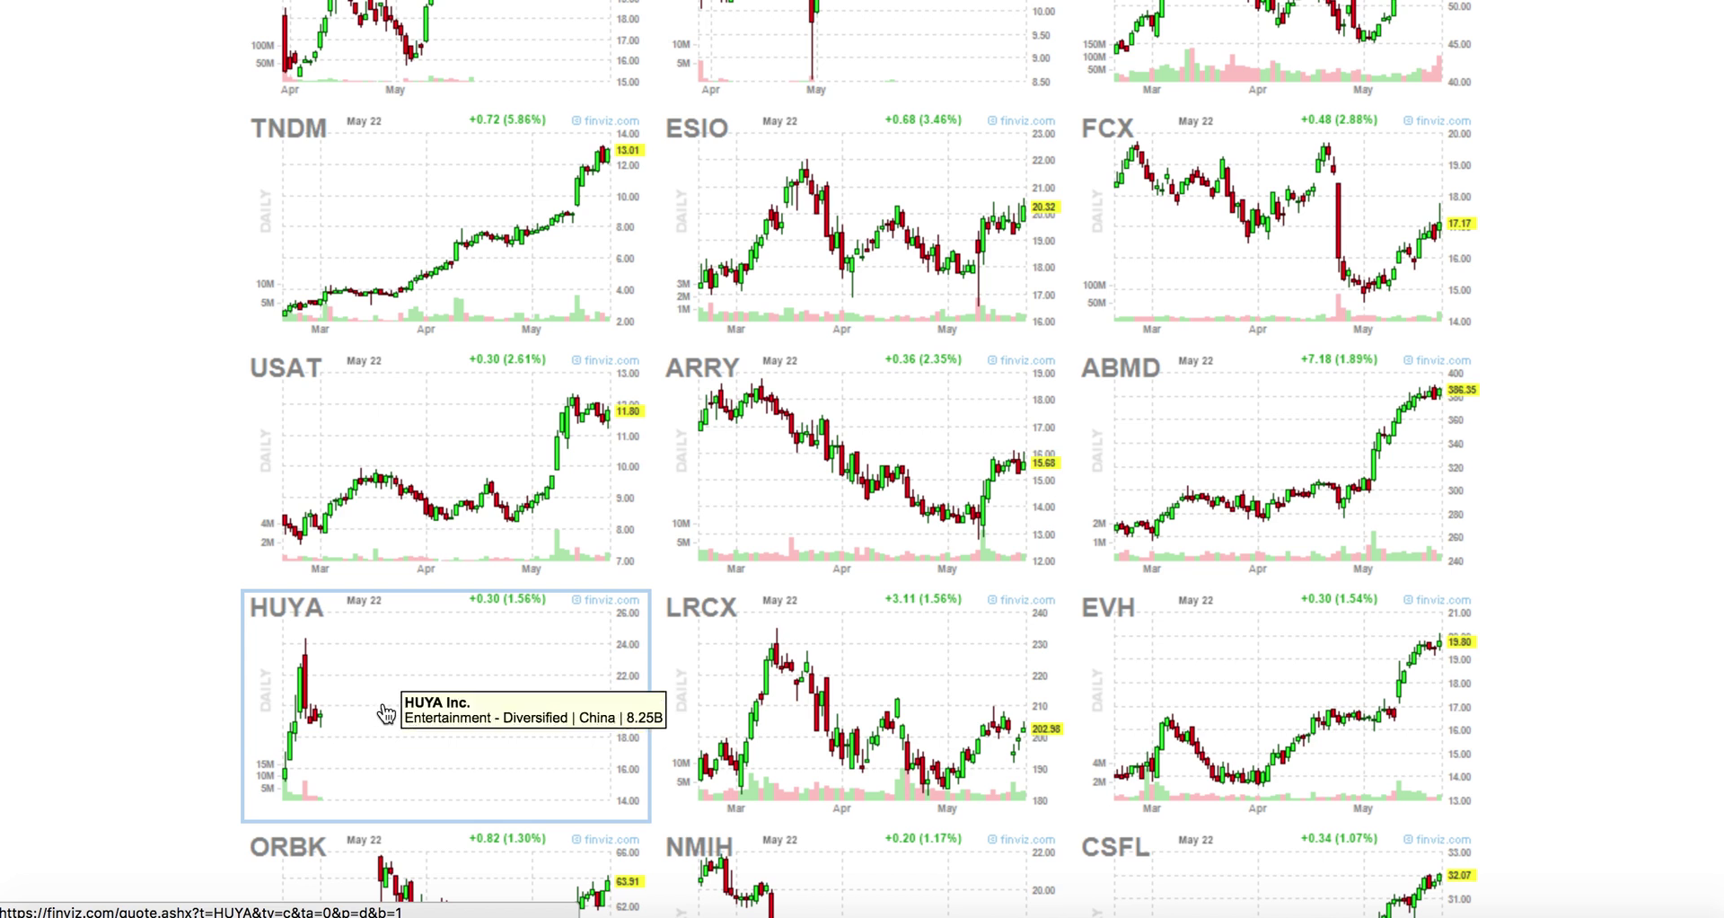
{"action": "right_click", "coordinate": [568, 680]}
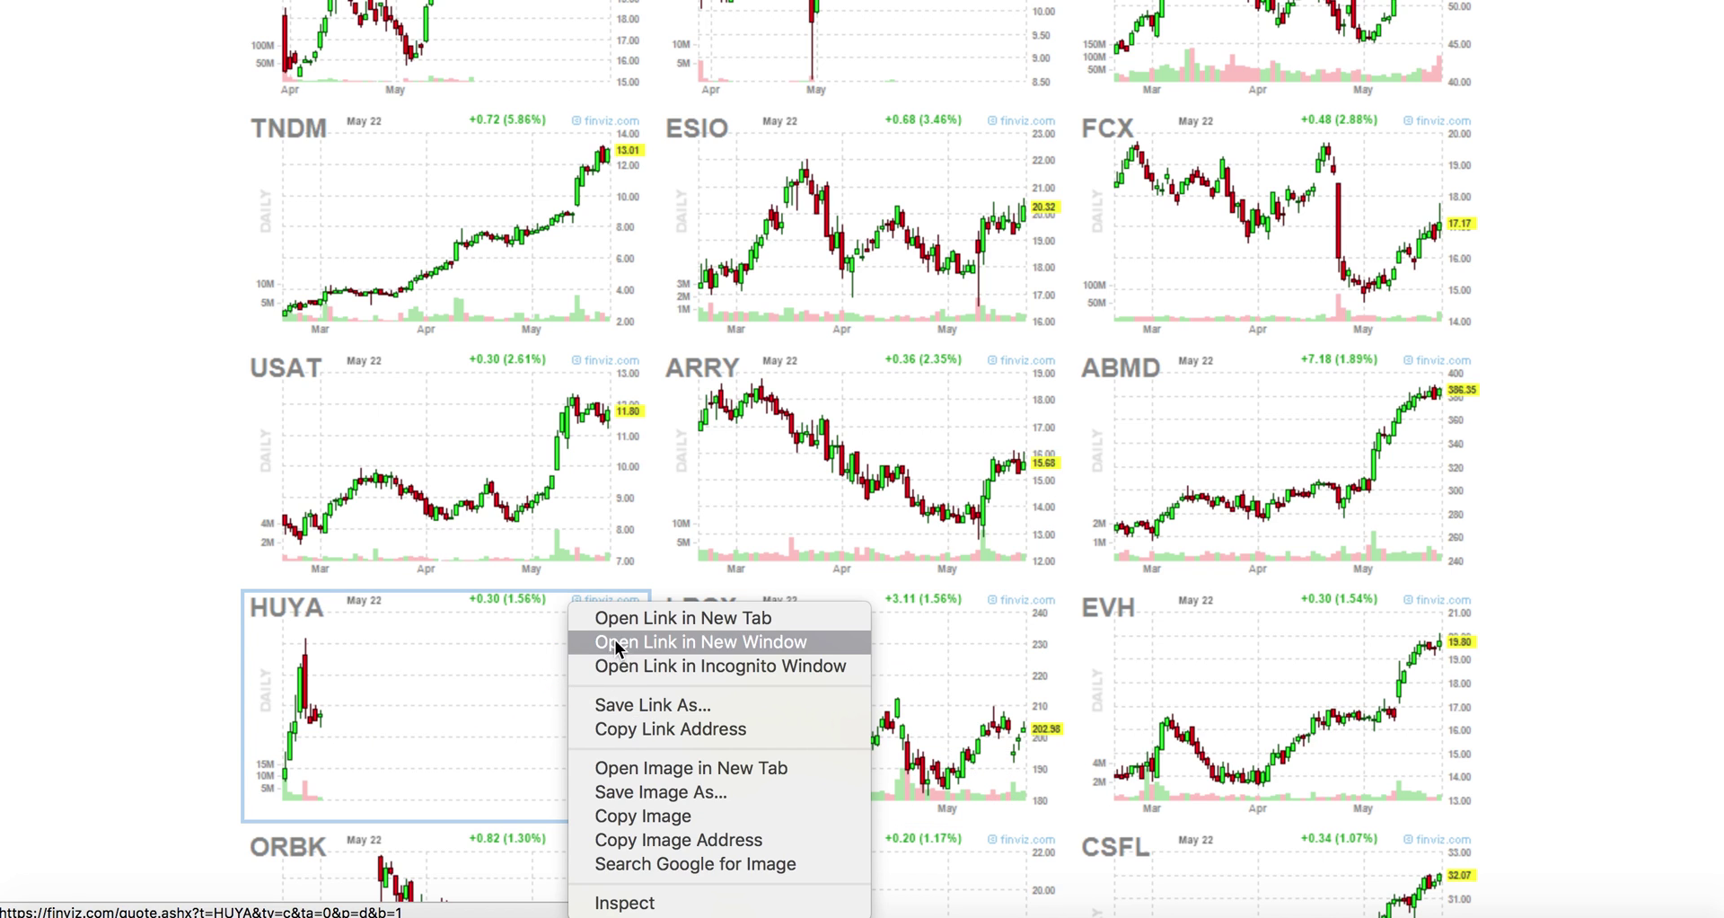
Open HUYA's quote in a new window, check its Q/Q growth, then look up ticker iq.
{"action": "left_click", "coordinate": [626, 621]}
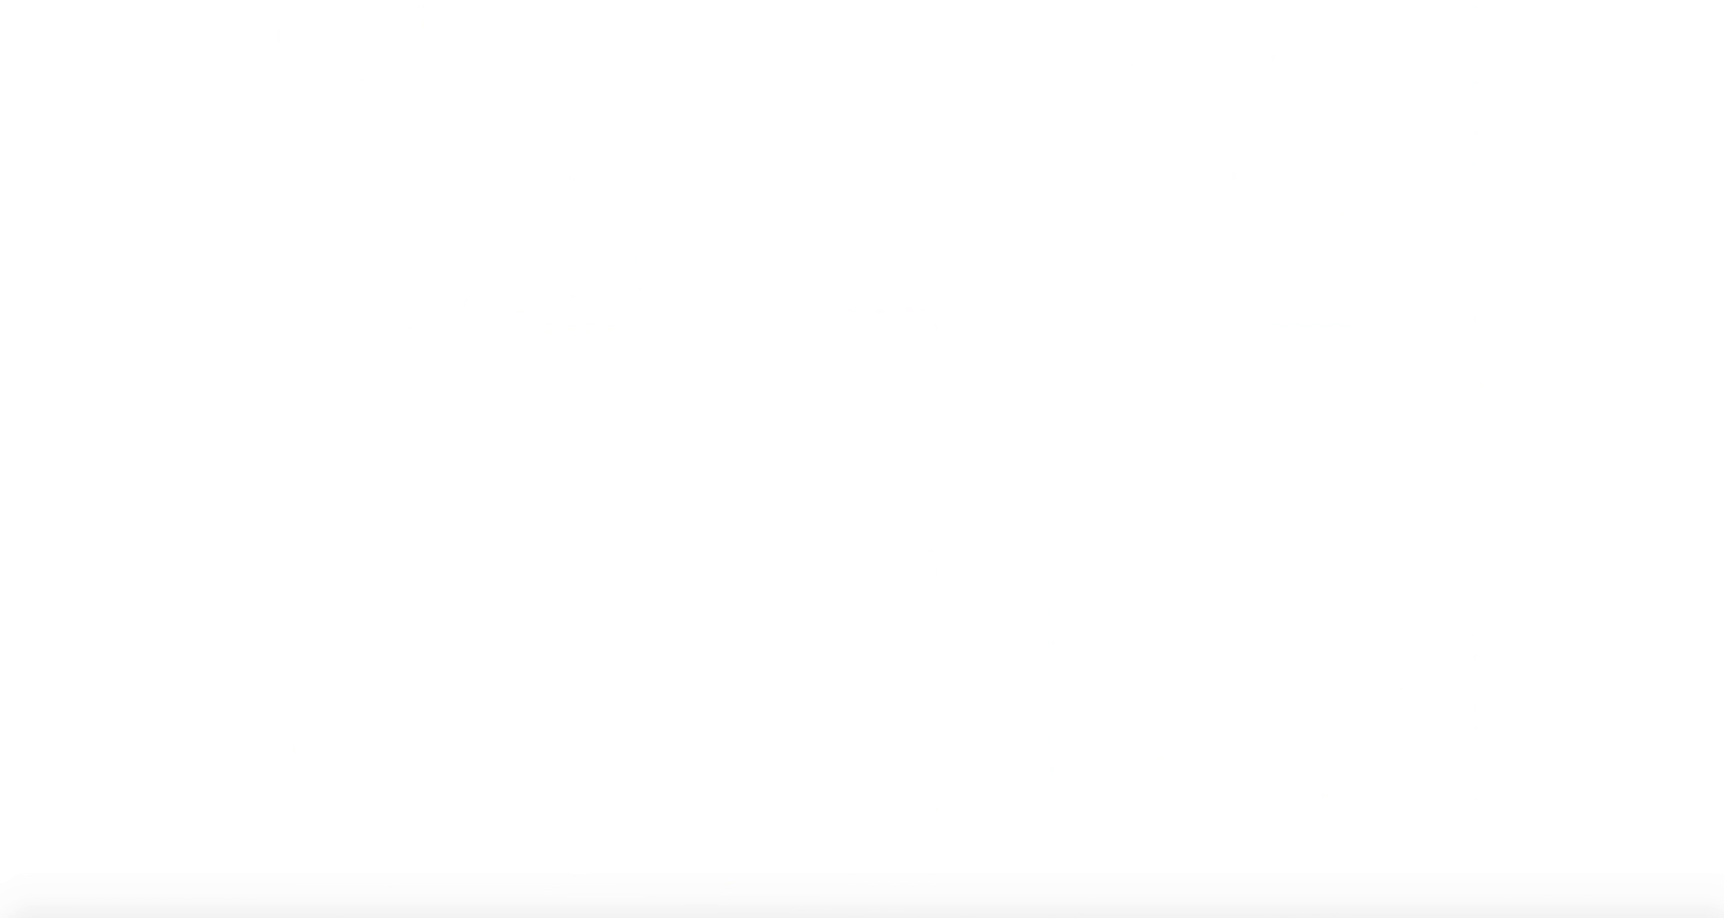
{"action": "scroll", "coordinate": [601, 683], "scroll_direction": "down", "scroll_amount": 5}
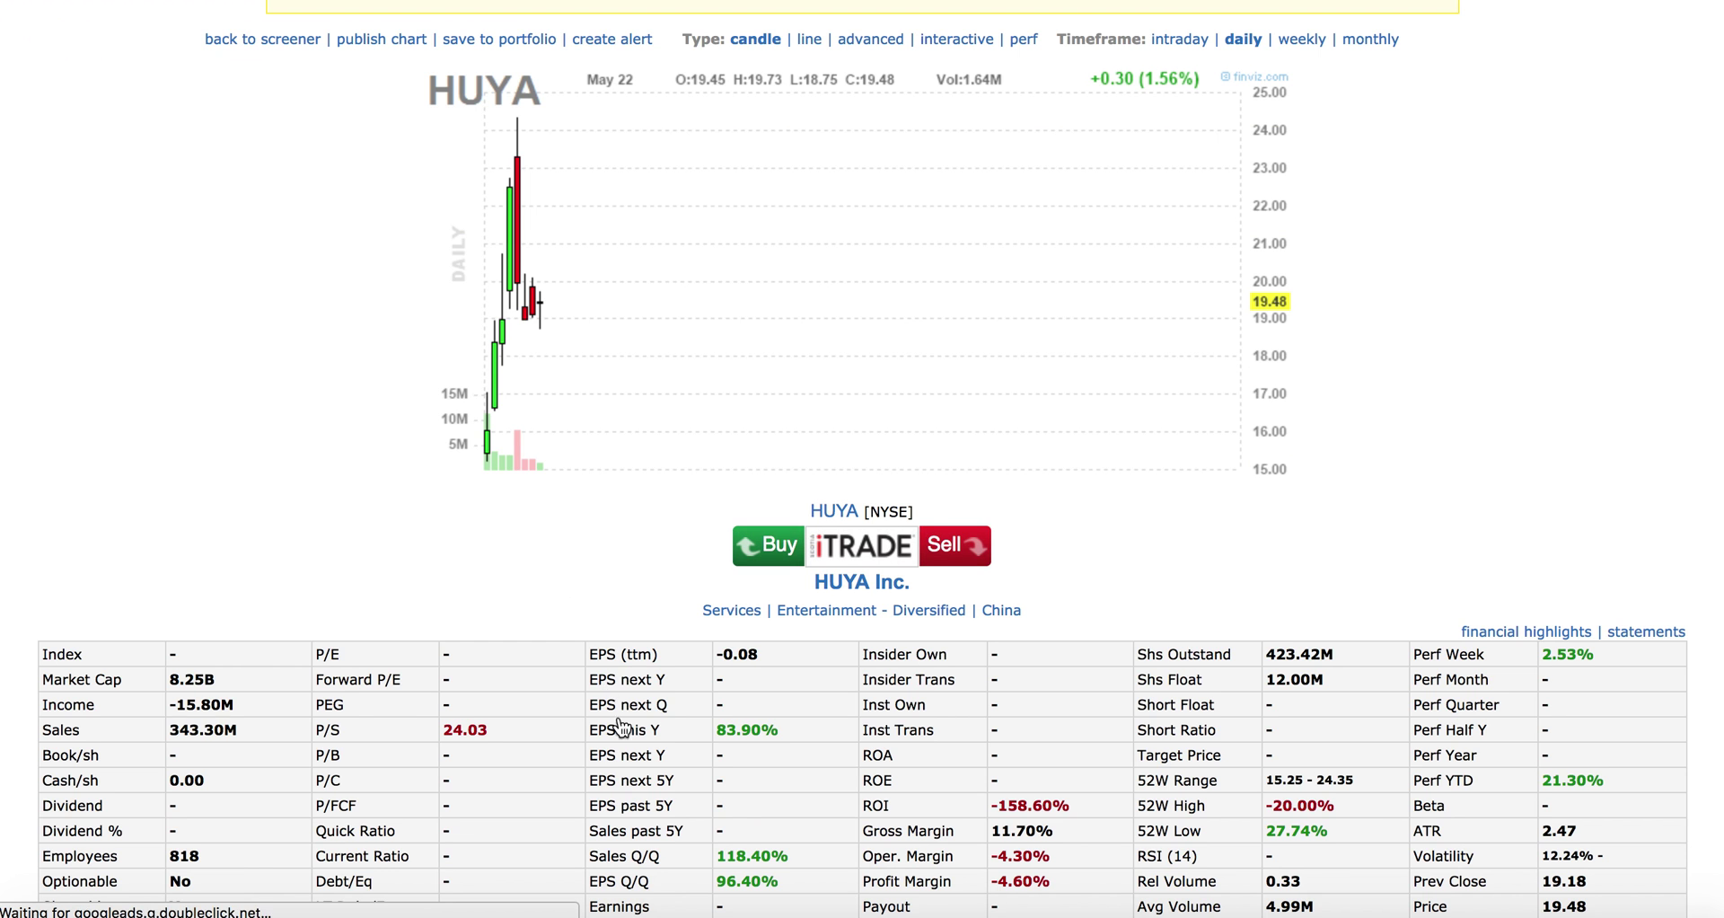
{"action": "left_click_drag", "start_coordinate": [761, 835], "coordinate": [771, 842]}
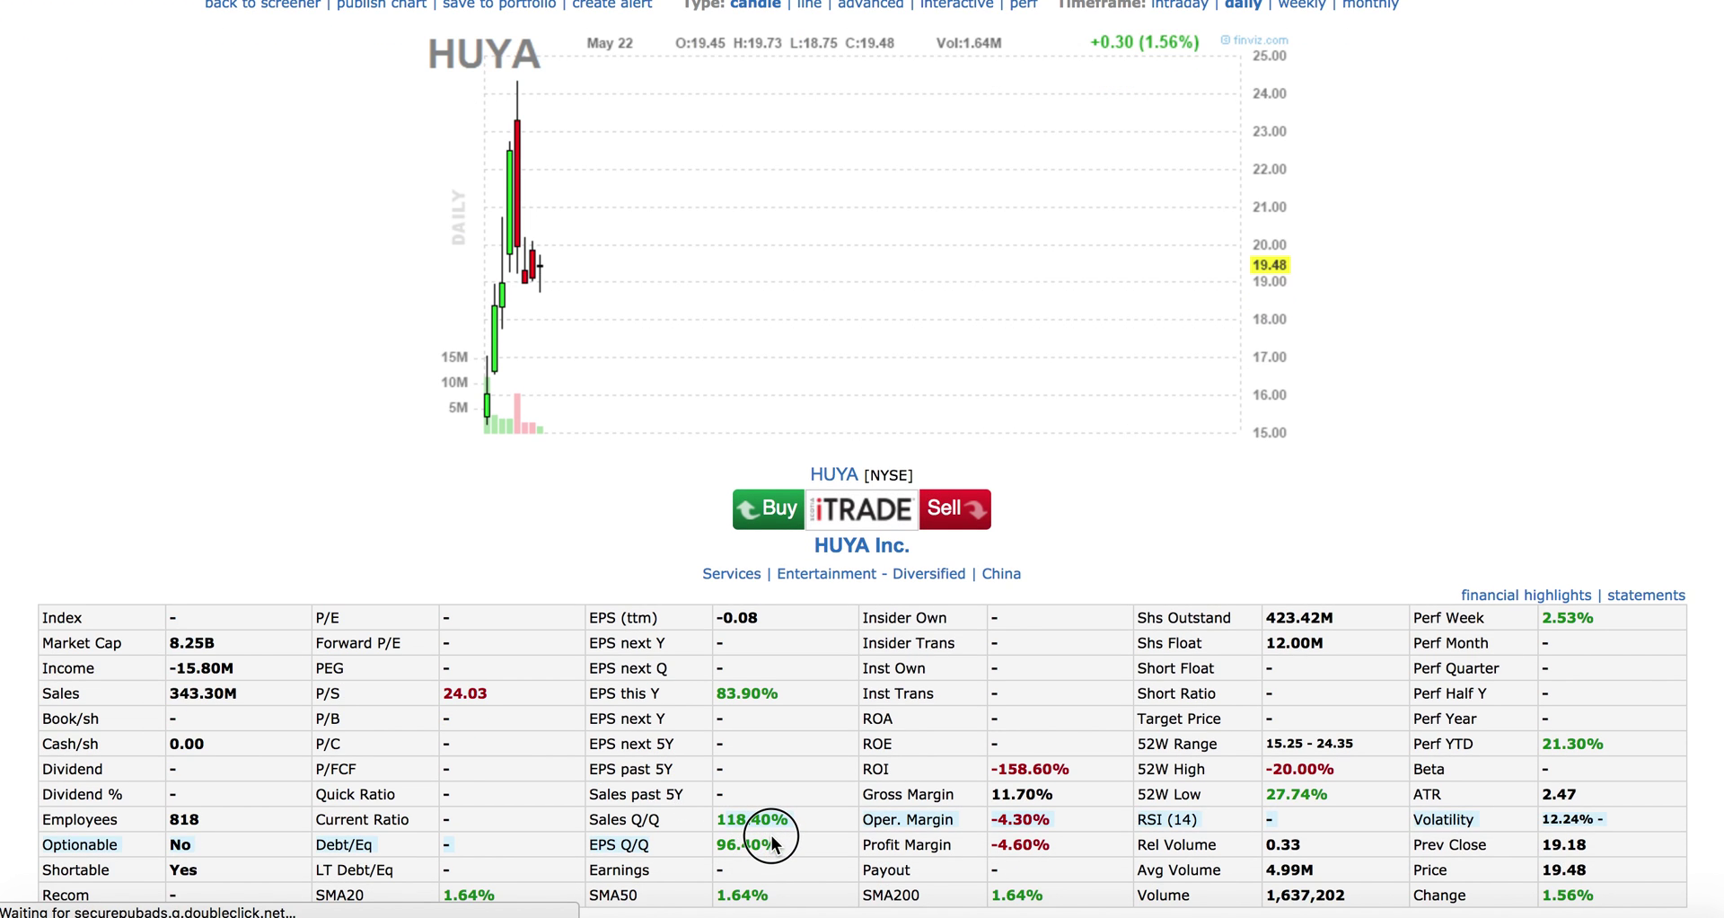
{"action": "scroll", "coordinate": [785, 720], "scroll_direction": "up", "scroll_amount": 5}
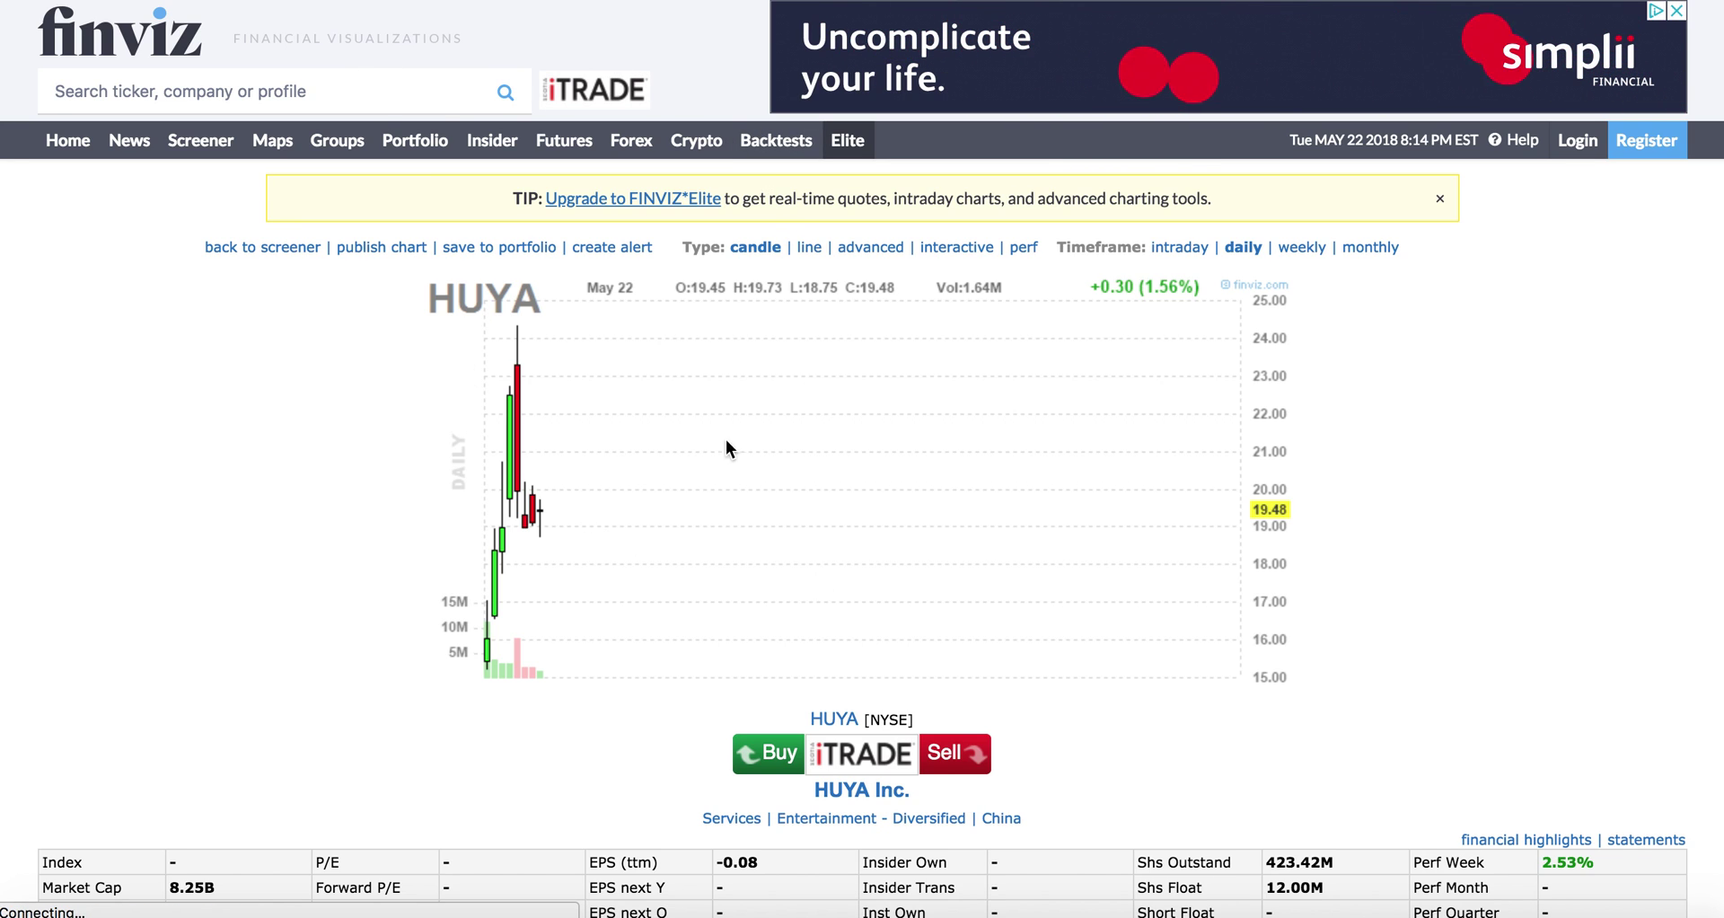
{"action": "type", "text": "iq"}
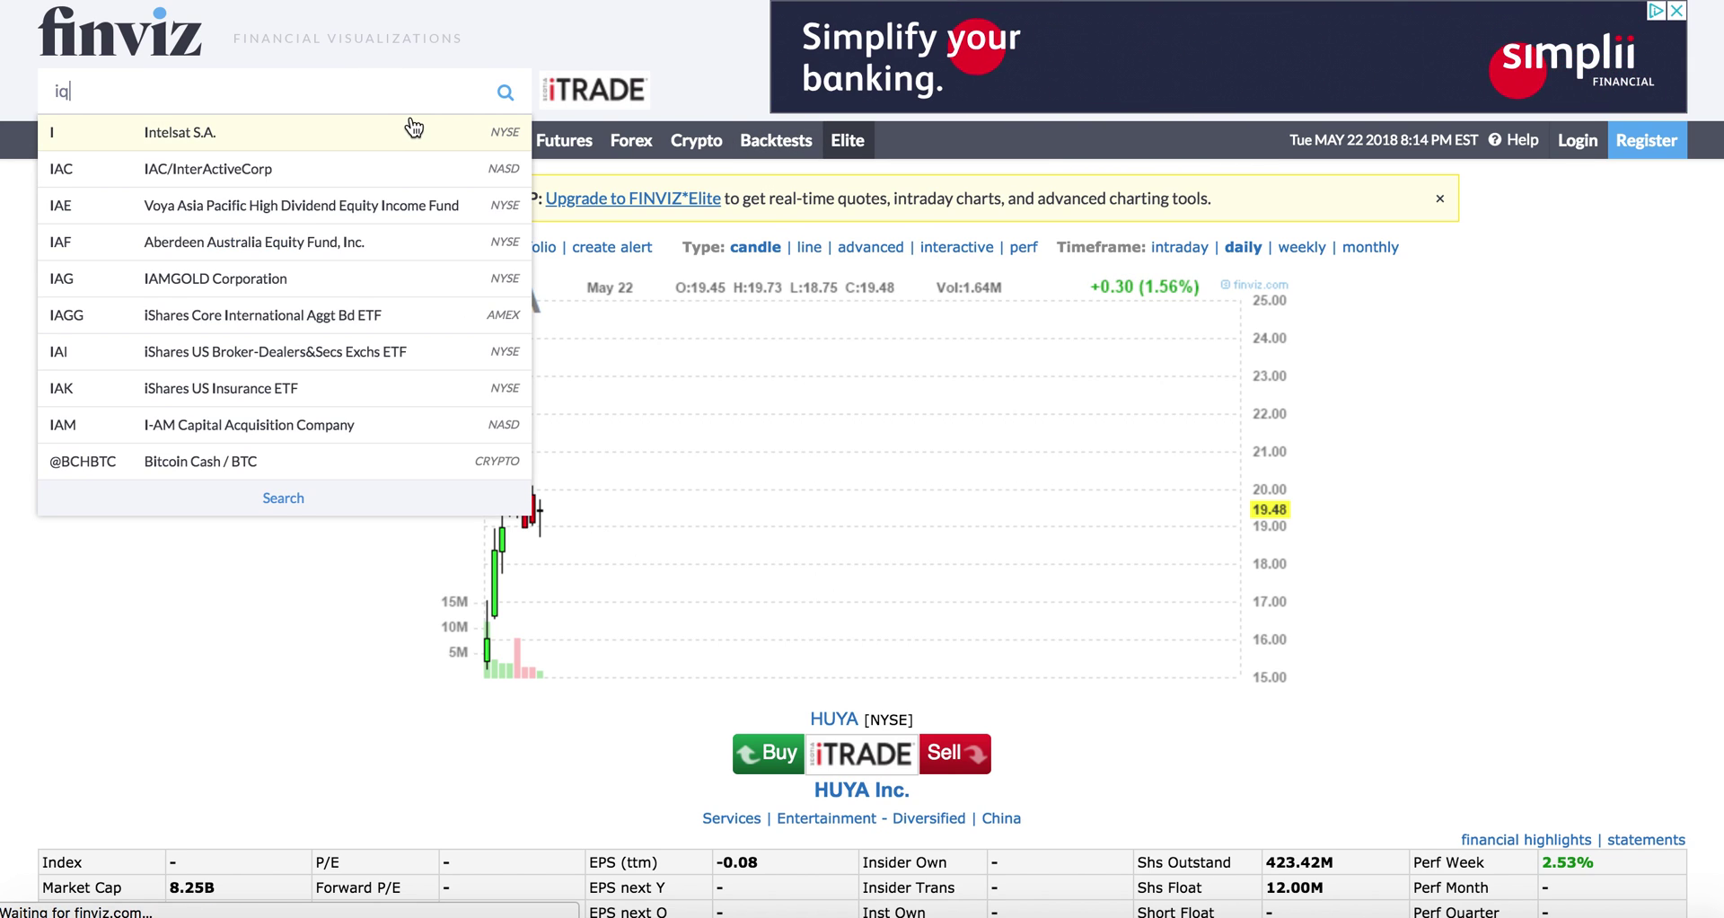
{"action": "key", "text": "Return"}
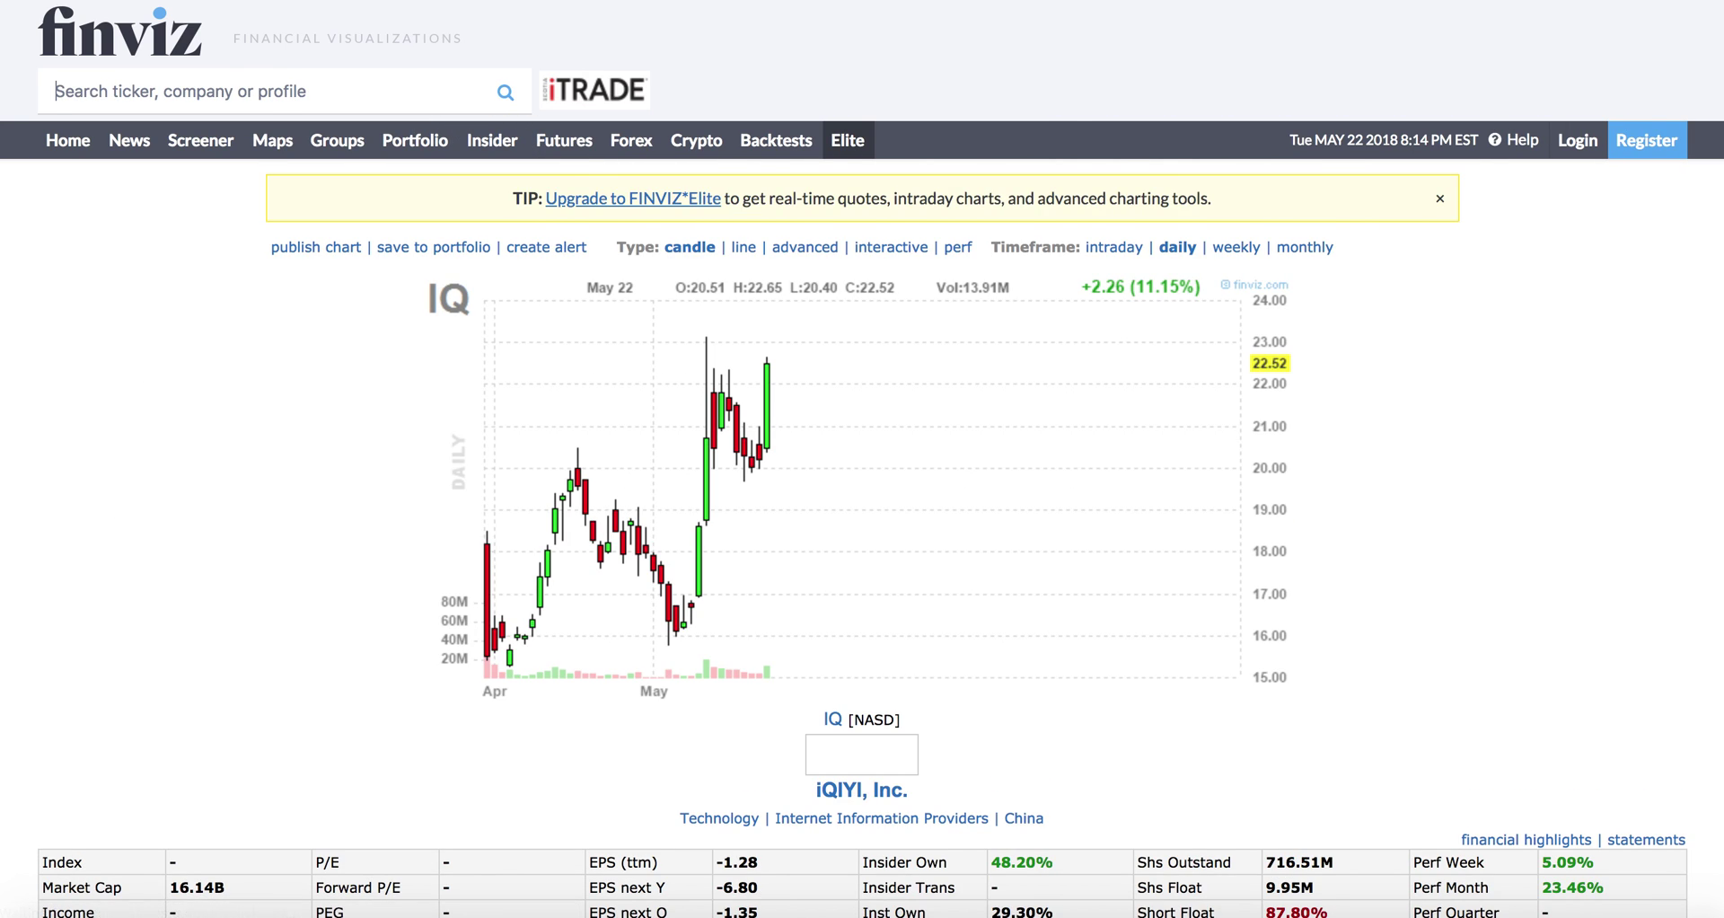
Return to the chart grid and open Mastercard's (MA) quote page from its chart.
{"action": "key", "text": "alt+Left"}
{"action": "scroll", "coordinate": [1544, 611], "scroll_direction": "down", "scroll_amount": 2}
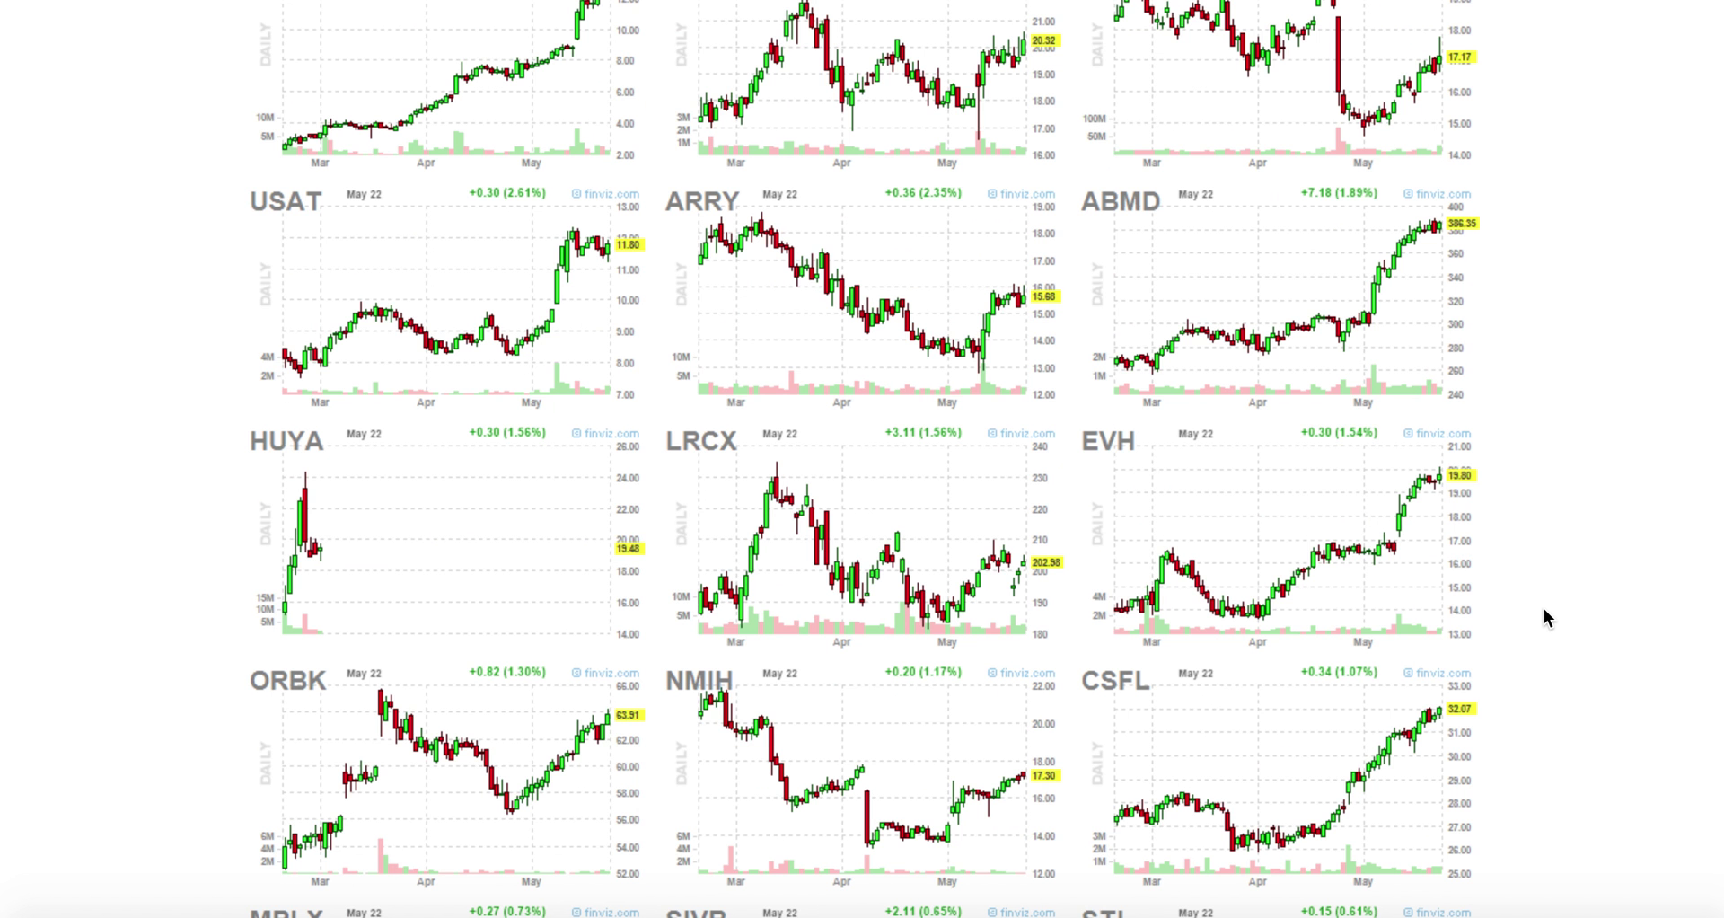
{"action": "scroll", "coordinate": [1543, 607], "scroll_direction": "down", "scroll_amount": 2}
{"action": "scroll", "coordinate": [1544, 609], "scroll_direction": "down", "scroll_amount": 3}
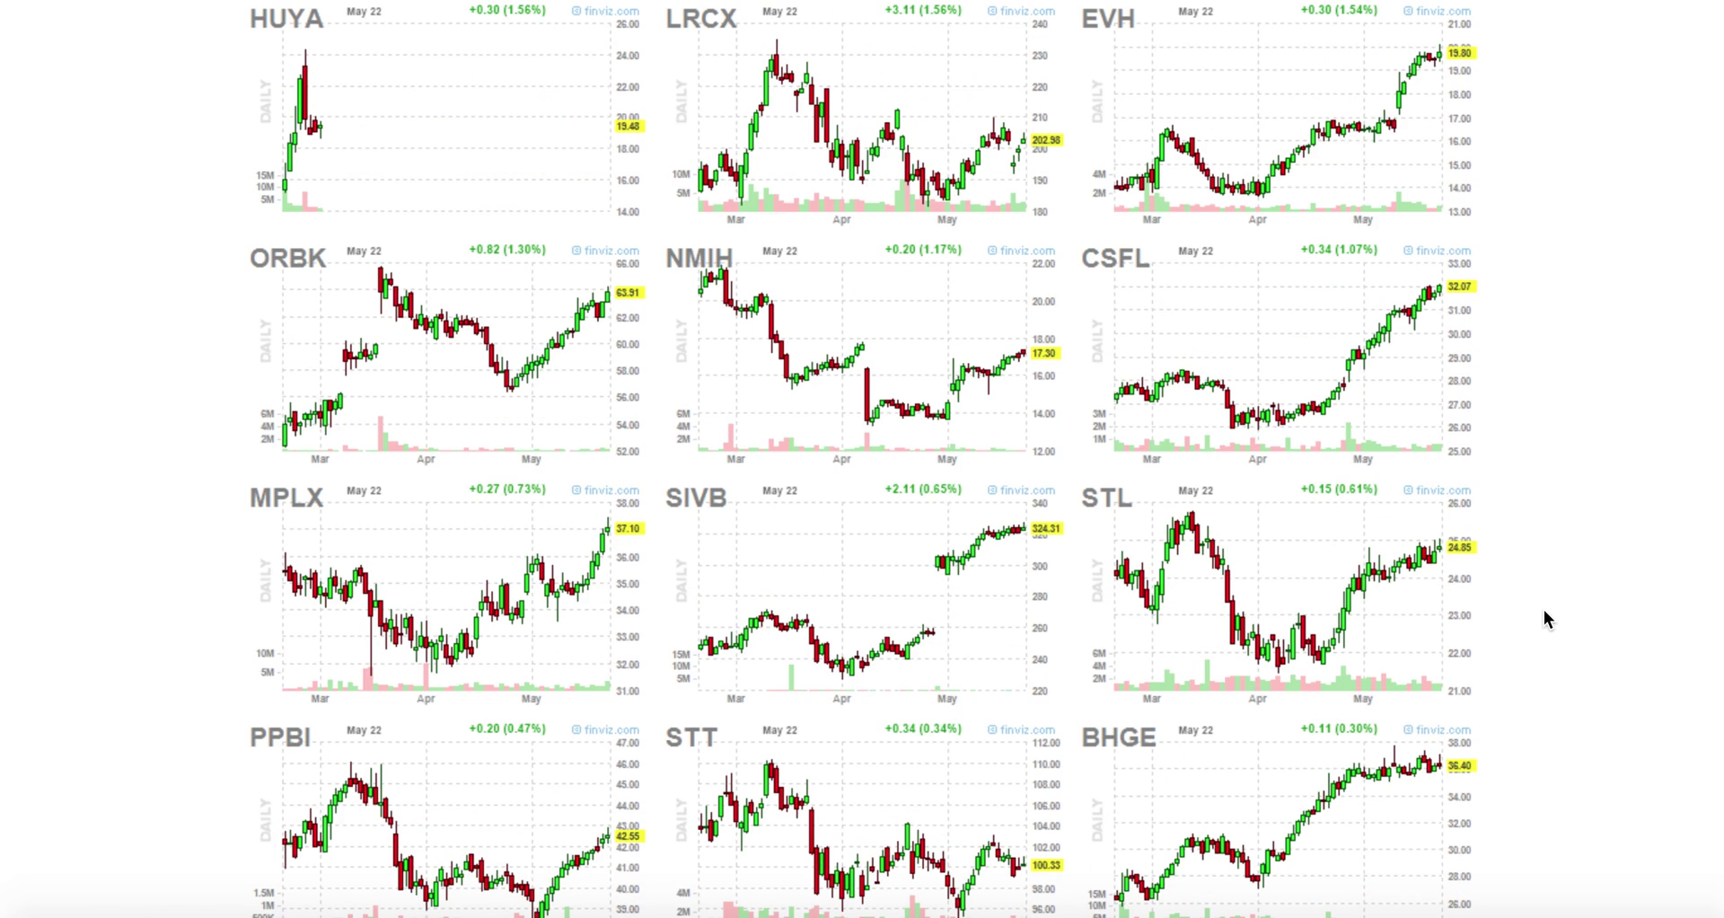
{"action": "scroll", "coordinate": [1543, 608], "scroll_direction": "down", "scroll_amount": 2}
{"action": "scroll", "coordinate": [1543, 609], "scroll_direction": "down", "scroll_amount": 2}
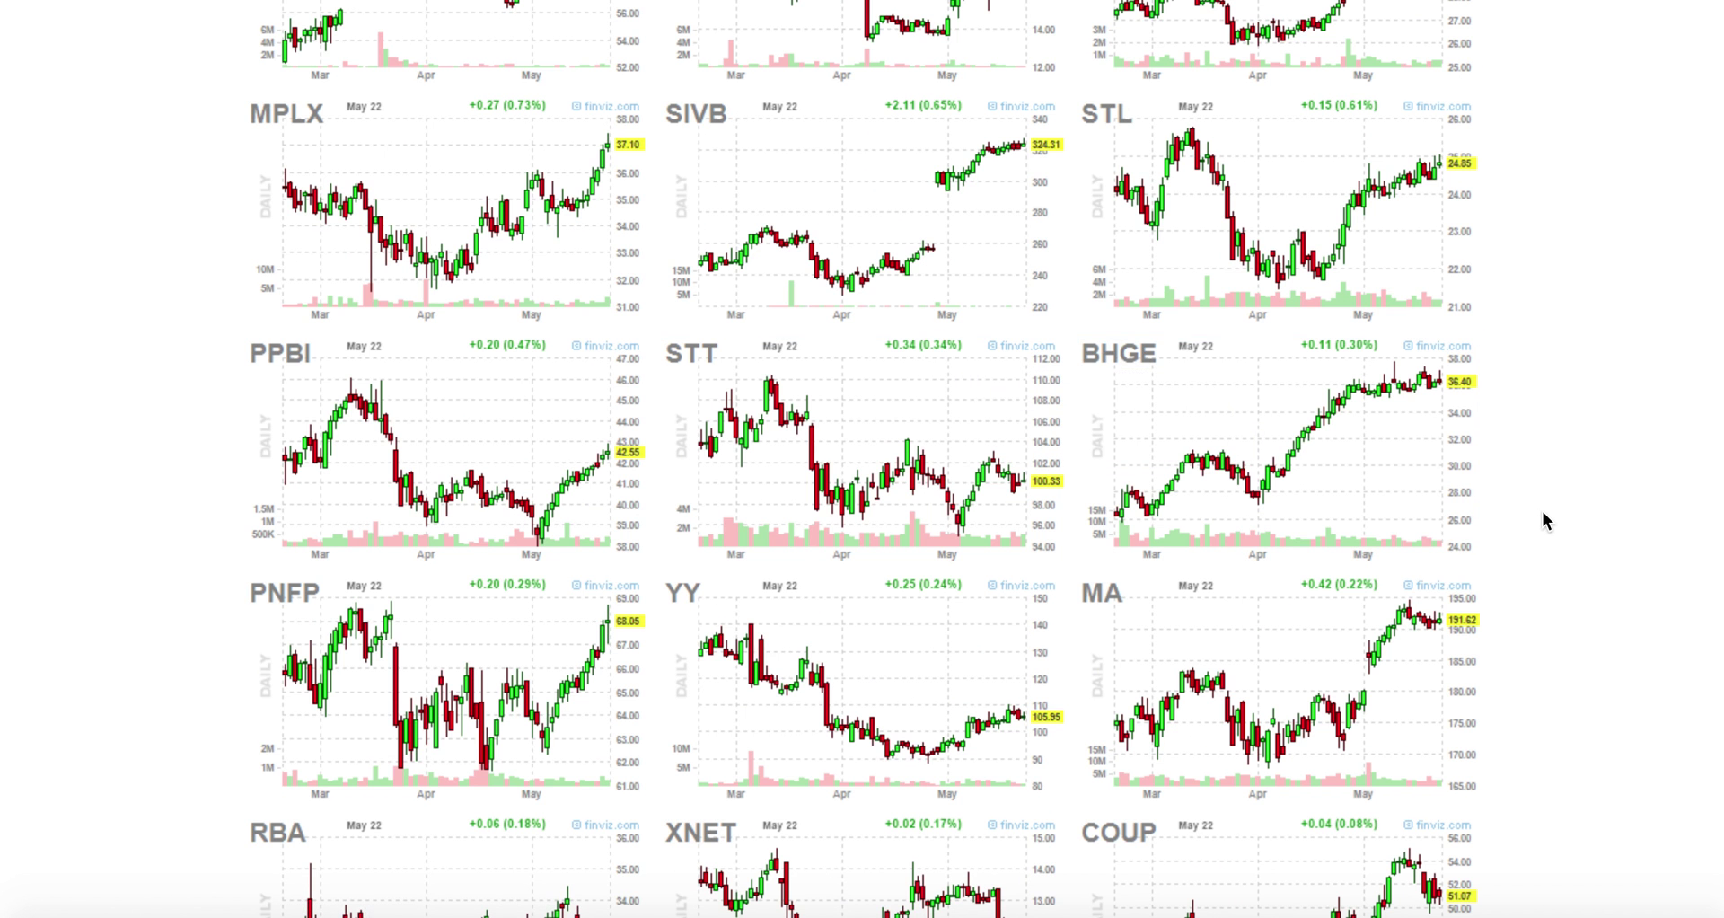
{"action": "scroll", "coordinate": [1542, 510], "scroll_direction": "down", "scroll_amount": 2}
{"action": "right_click", "coordinate": [1379, 474]}
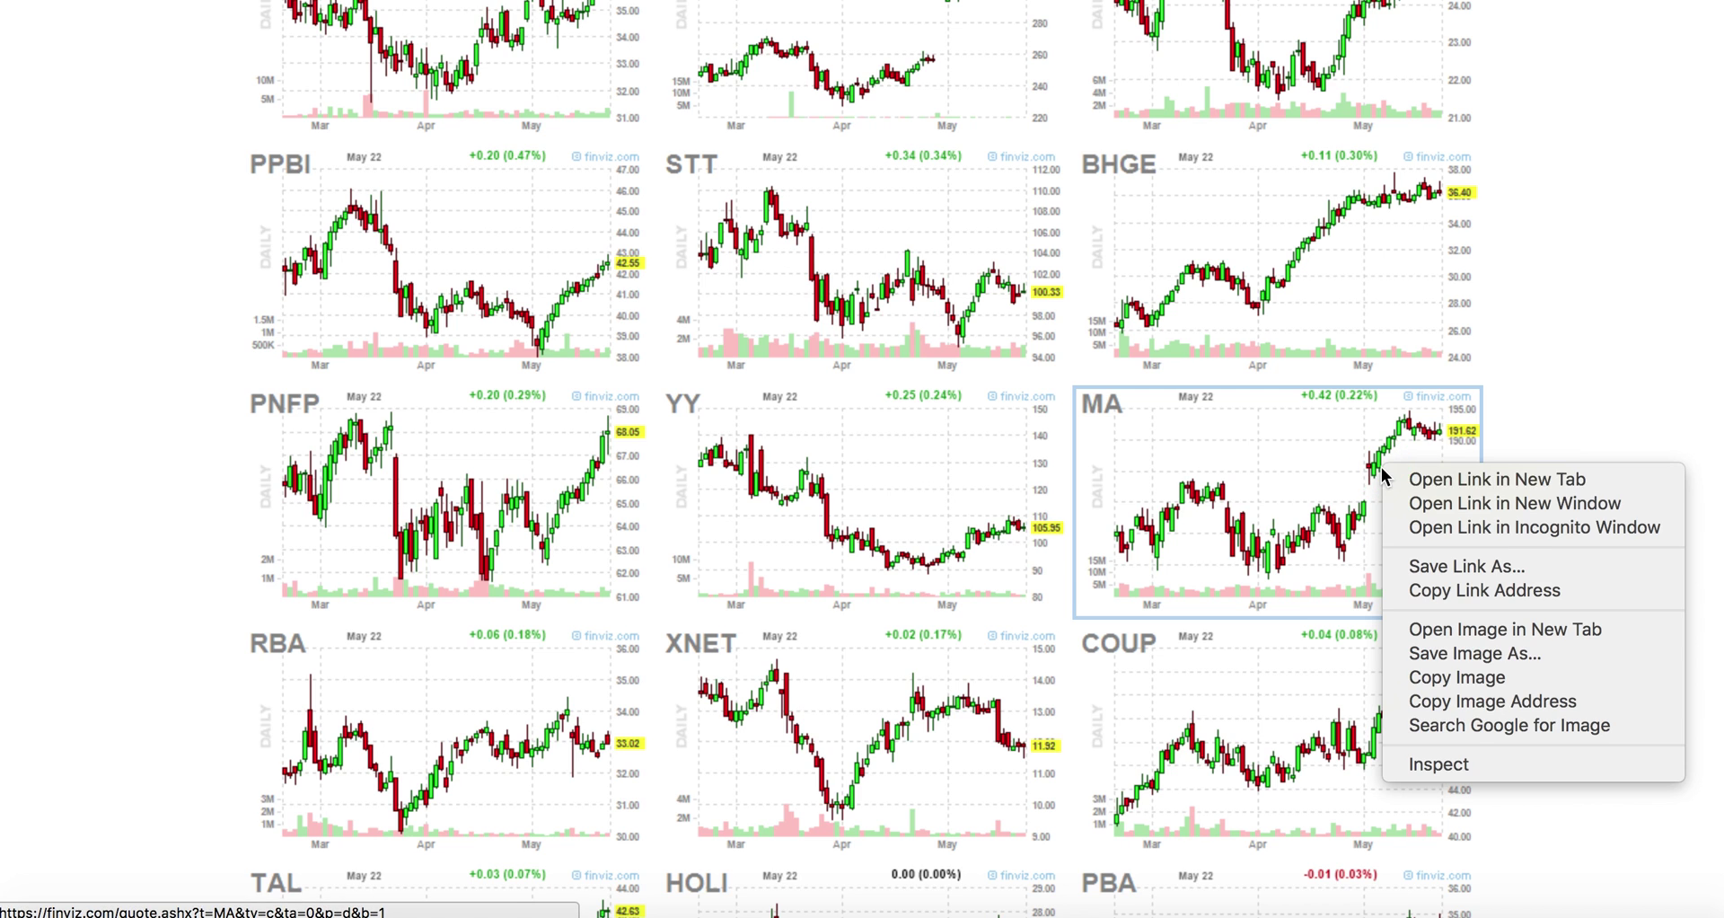
{"action": "key", "text": "Escape"}
{"action": "left_click", "coordinate": [1379, 474]}
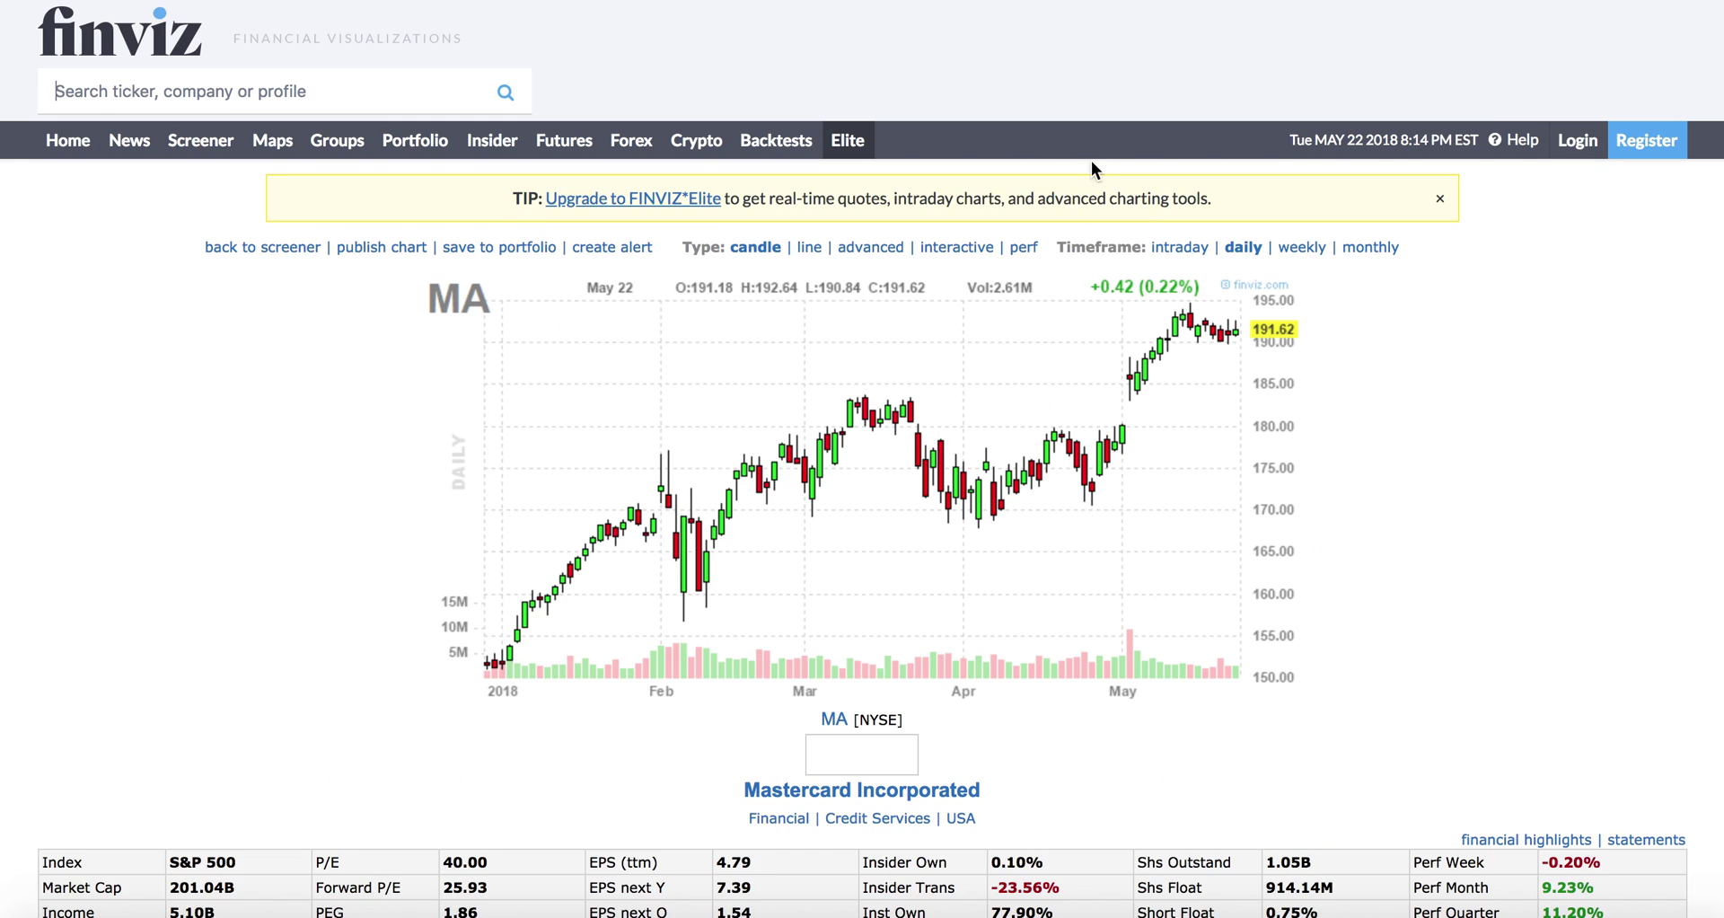
Highlight Mastercard's Sales Q/Q, EPS Q/Q, 1.05B shares outstanding and 201.04B market cap.
{"action": "scroll", "coordinate": [887, 509], "scroll_direction": "down", "scroll_amount": 5}
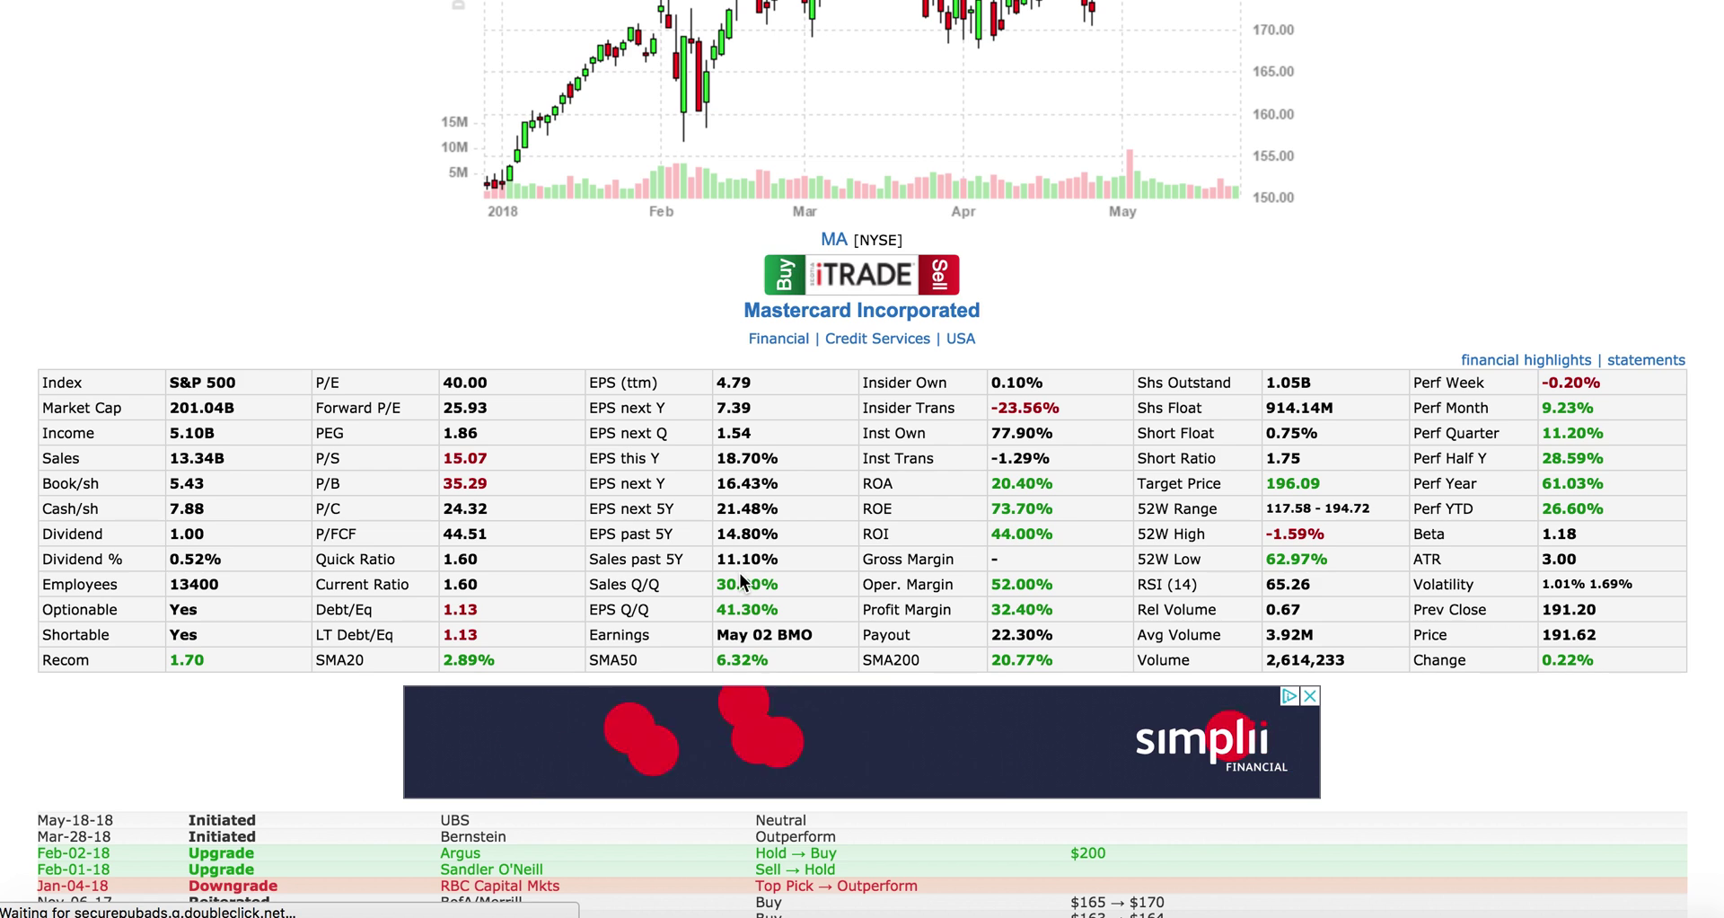
{"action": "left_click_drag", "start_coordinate": [724, 582], "coordinate": [768, 609]}
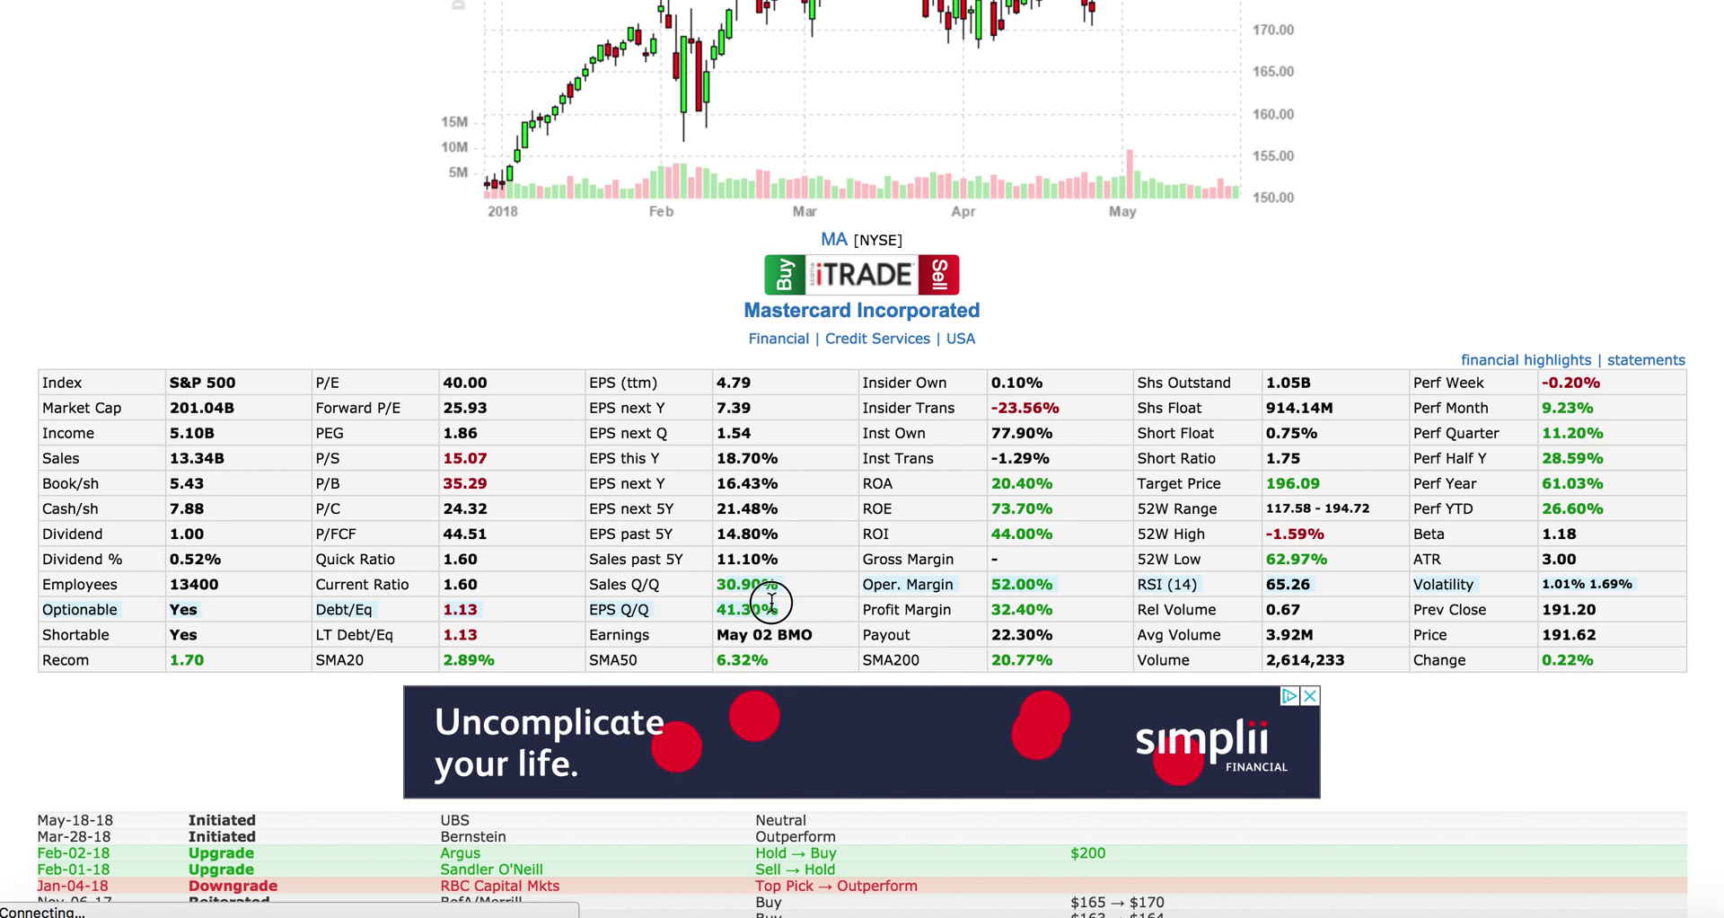
{"action": "double_click", "coordinate": [1284, 382]}
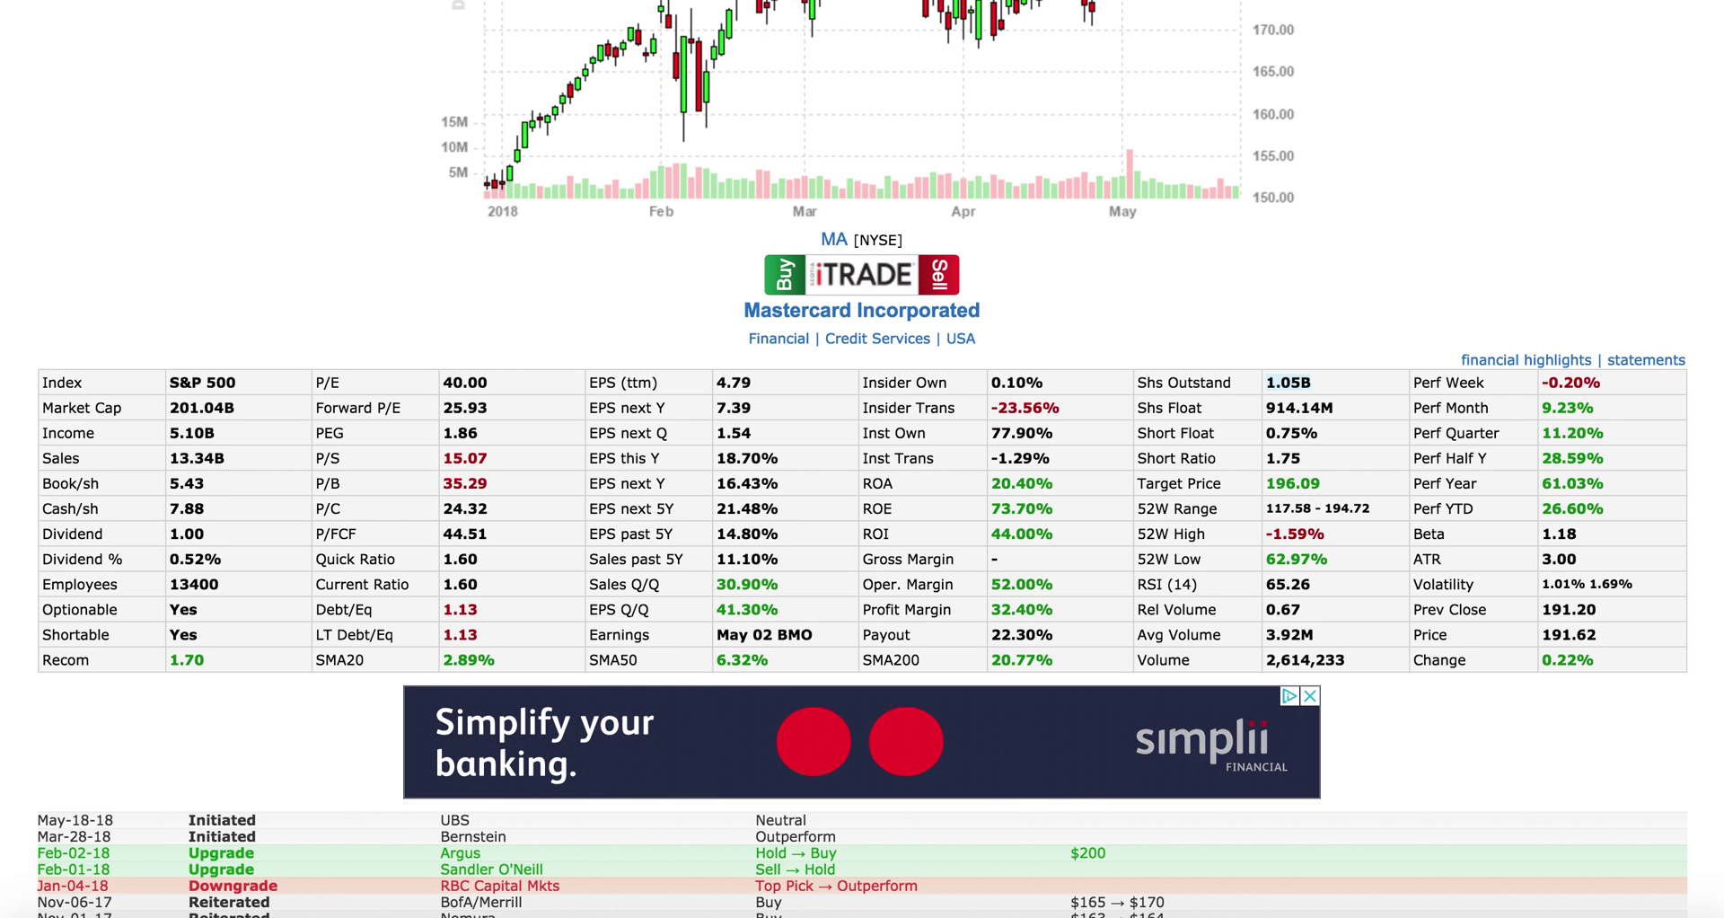
{"action": "double_click", "coordinate": [173, 409]}
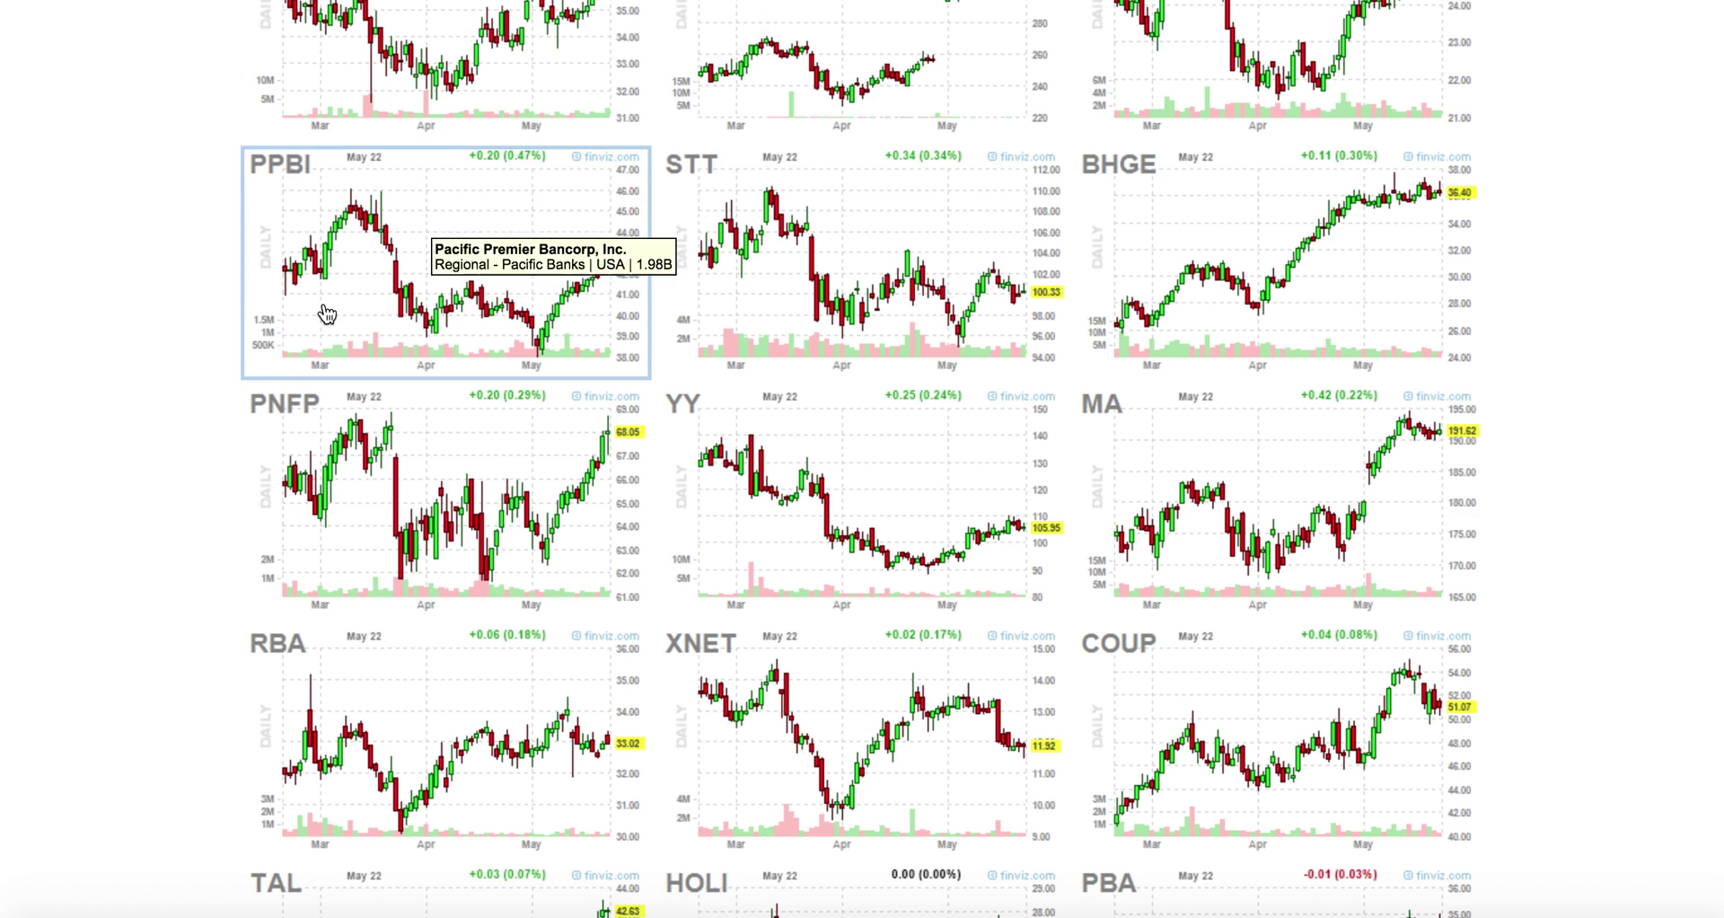
{"action": "scroll", "coordinate": [155, 333], "scroll_direction": "down", "scroll_amount": 5}
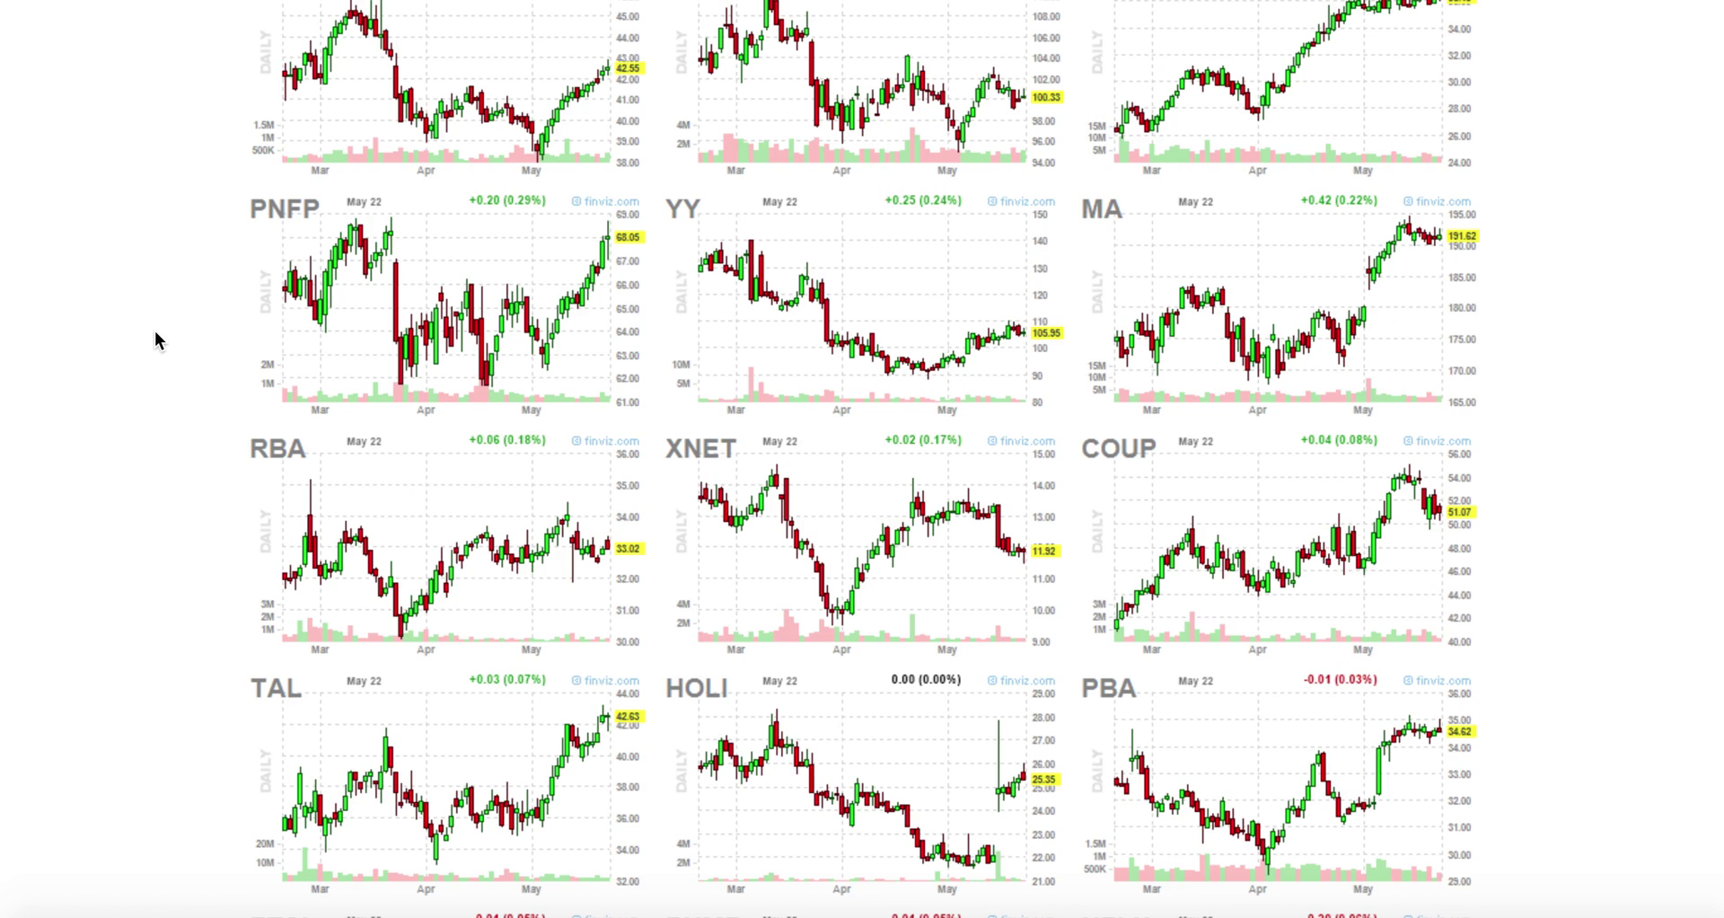
Go to page 2 of the results and expand the filter panel showing the technical filters.
{"action": "scroll", "coordinate": [156, 333], "scroll_direction": "down", "scroll_amount": 5}
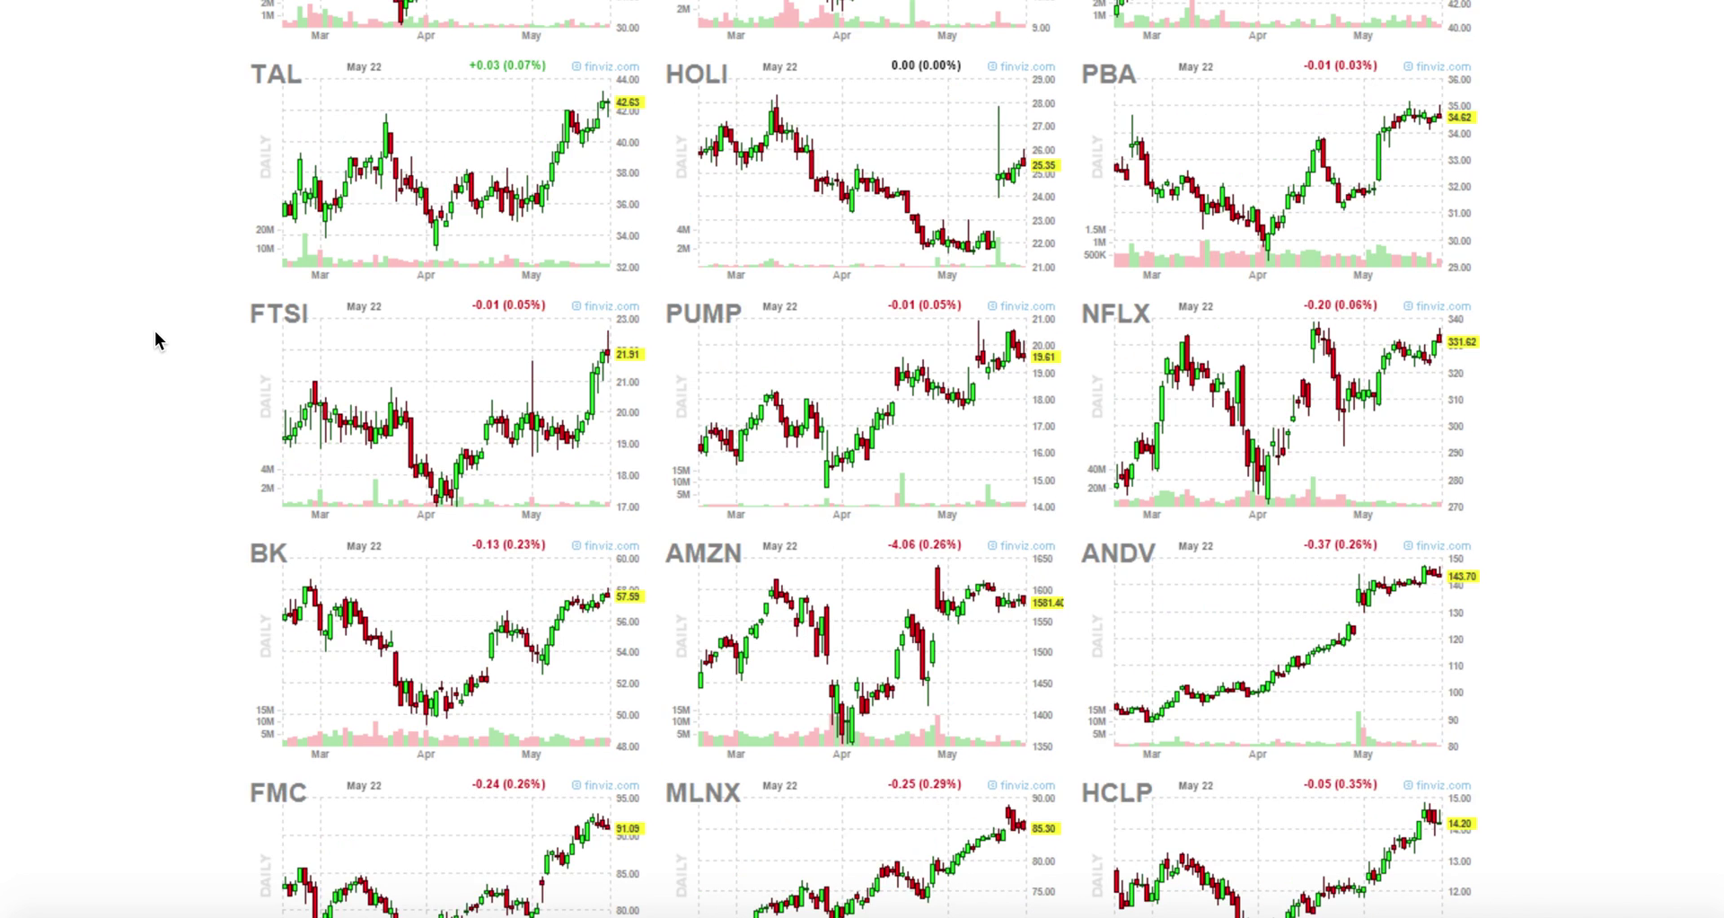
{"action": "scroll", "coordinate": [154, 330], "scroll_direction": "down", "scroll_amount": 8}
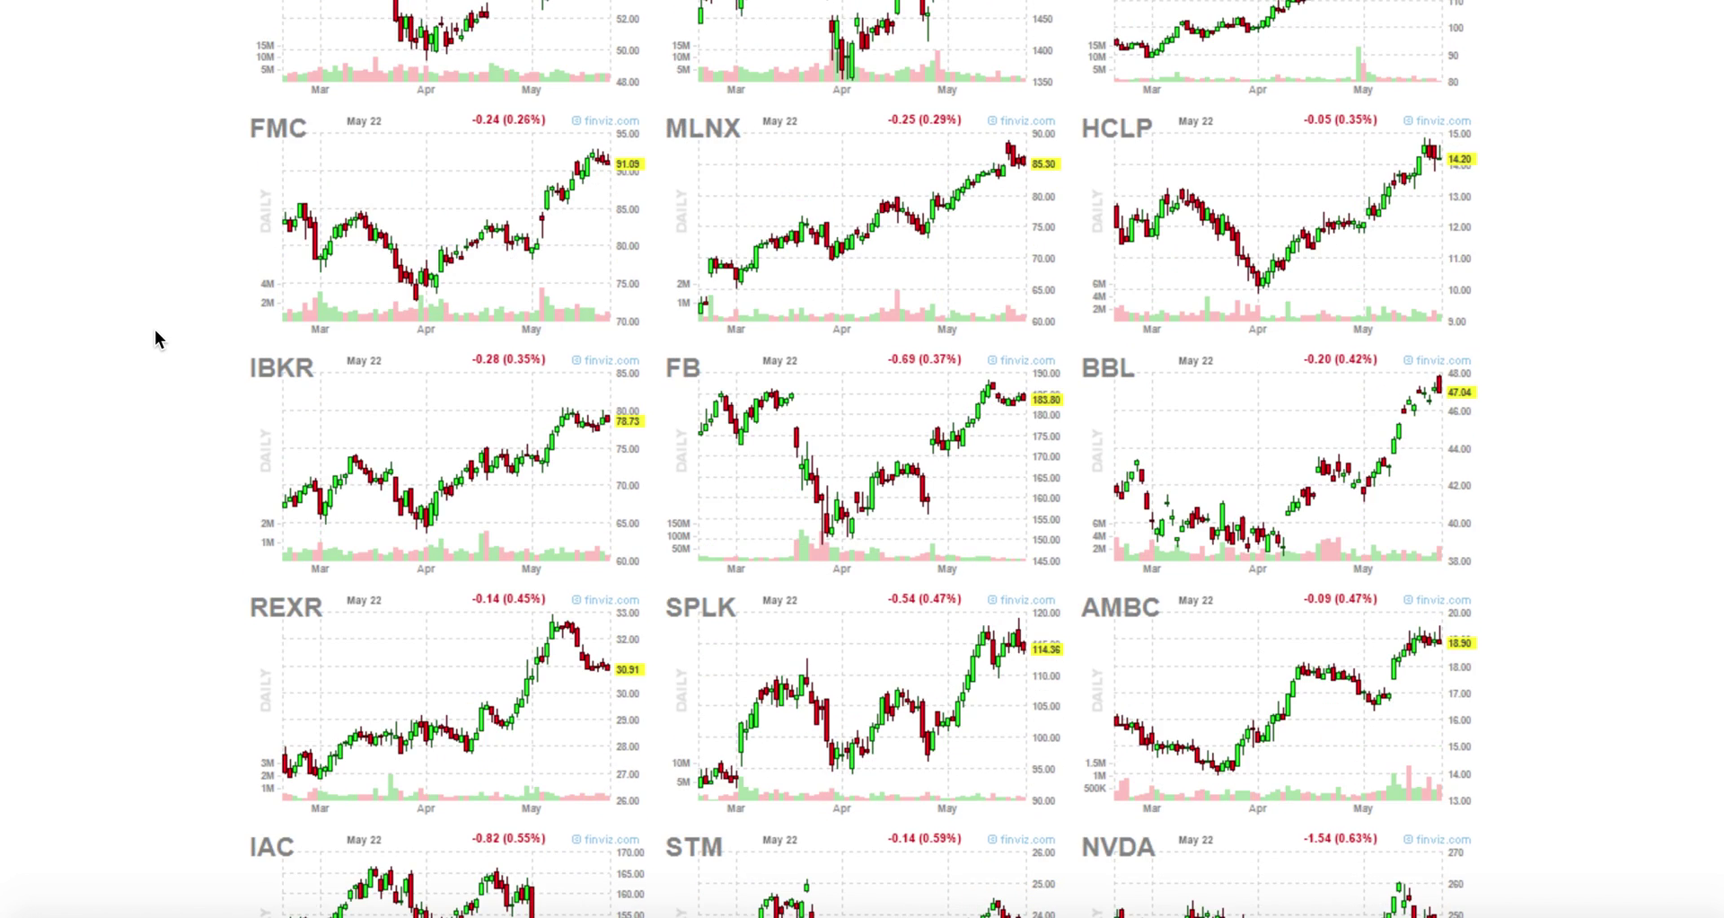
{"action": "scroll", "coordinate": [155, 339], "scroll_direction": "down", "scroll_amount": 2}
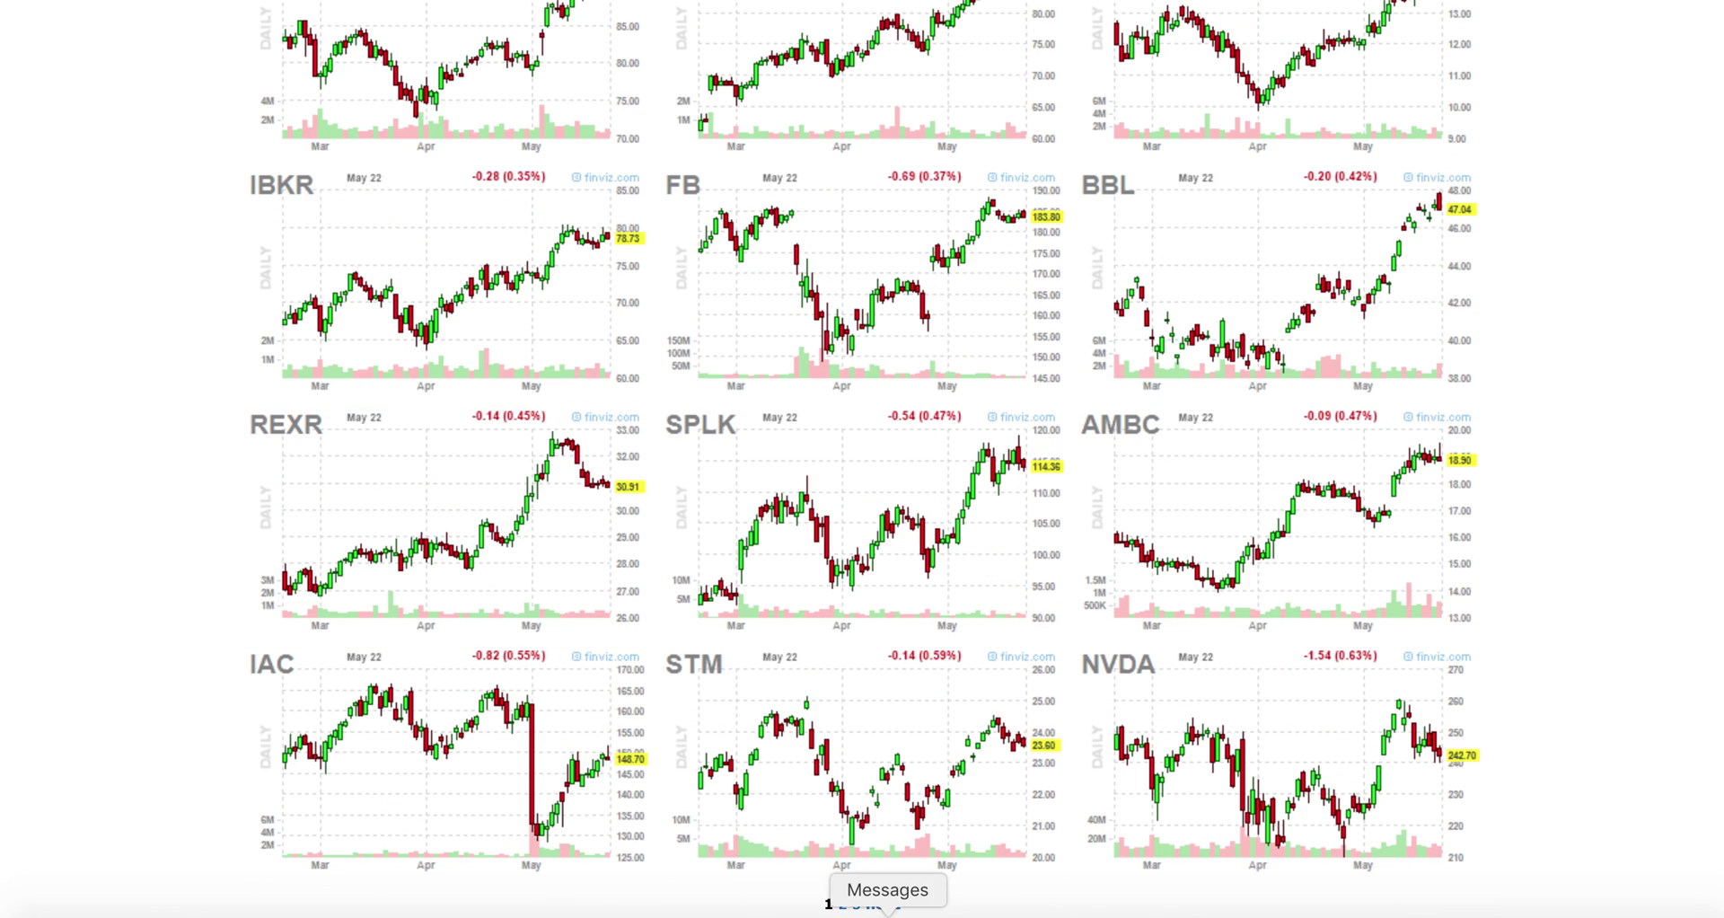
{"action": "left_click", "coordinate": [846, 905]}
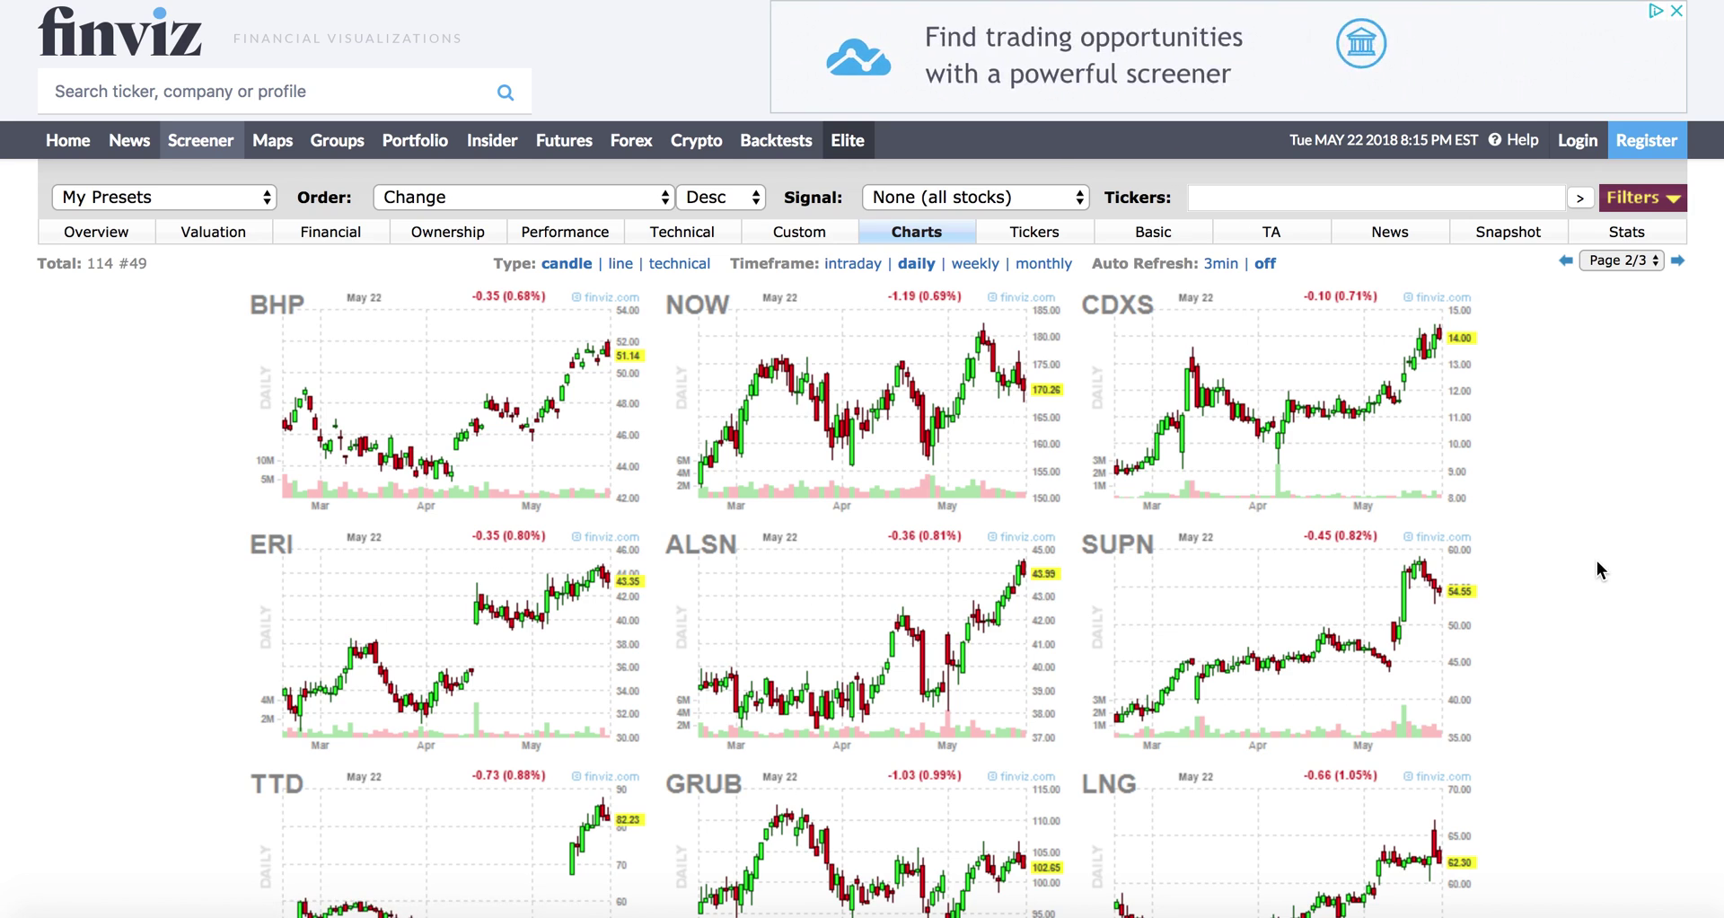
{"action": "scroll", "coordinate": [1597, 569], "scroll_direction": "down", "scroll_amount": 4}
{"action": "scroll", "coordinate": [1596, 562], "scroll_direction": "down", "scroll_amount": 5}
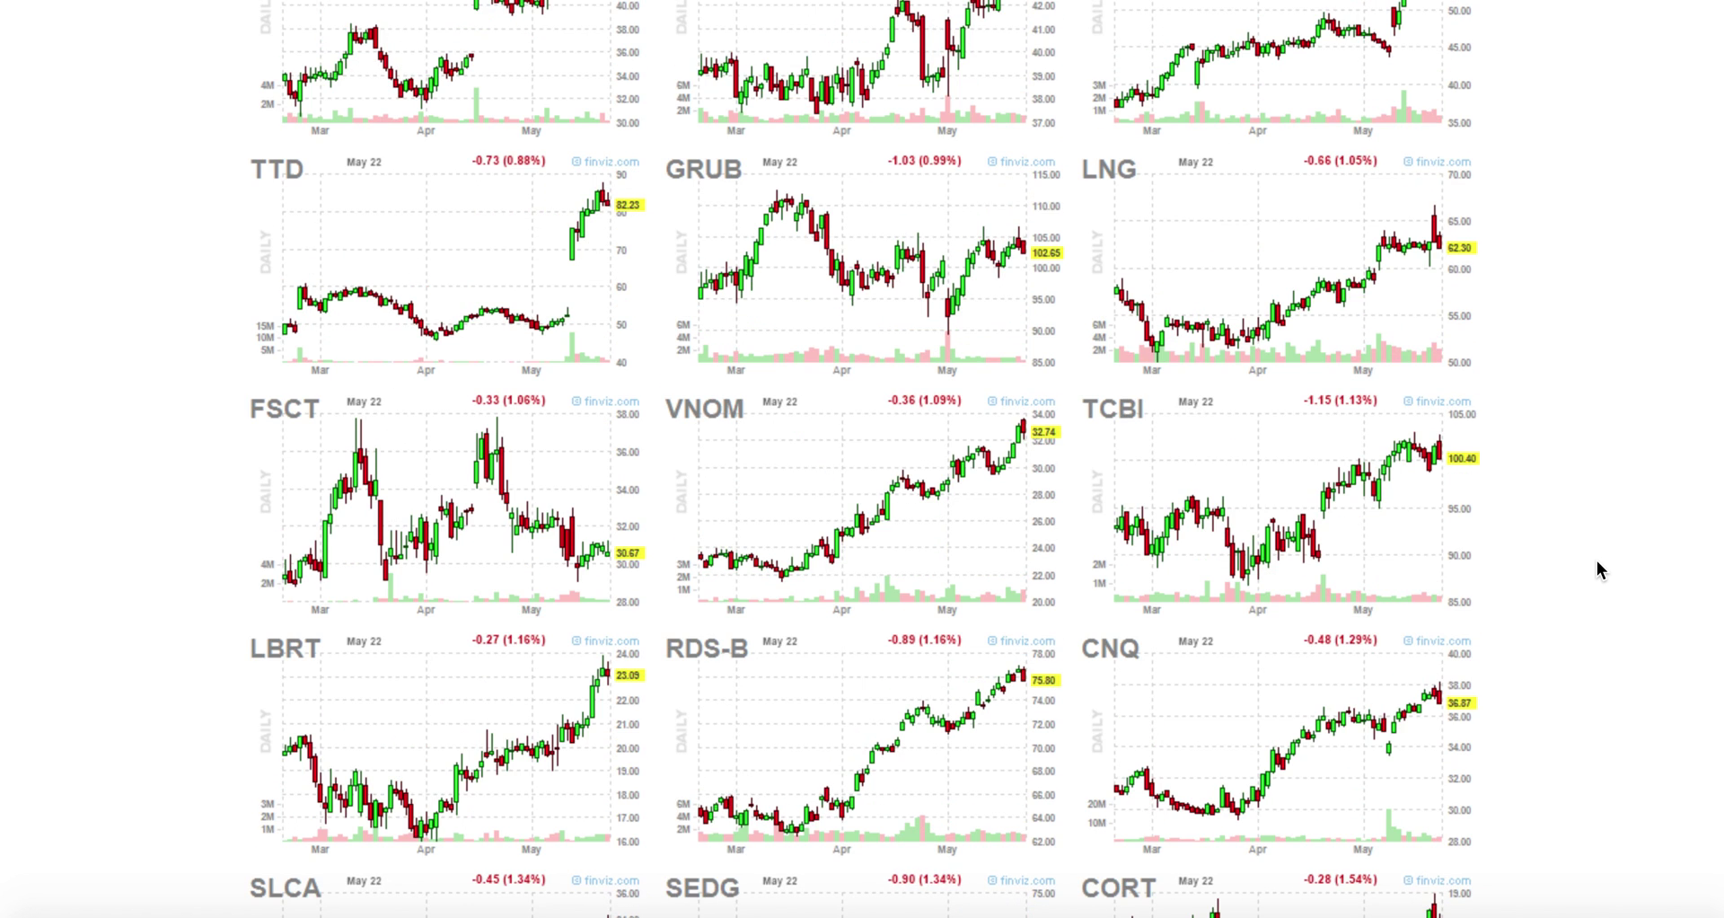
{"action": "scroll", "coordinate": [1596, 560], "scroll_direction": "up", "scroll_amount": 8}
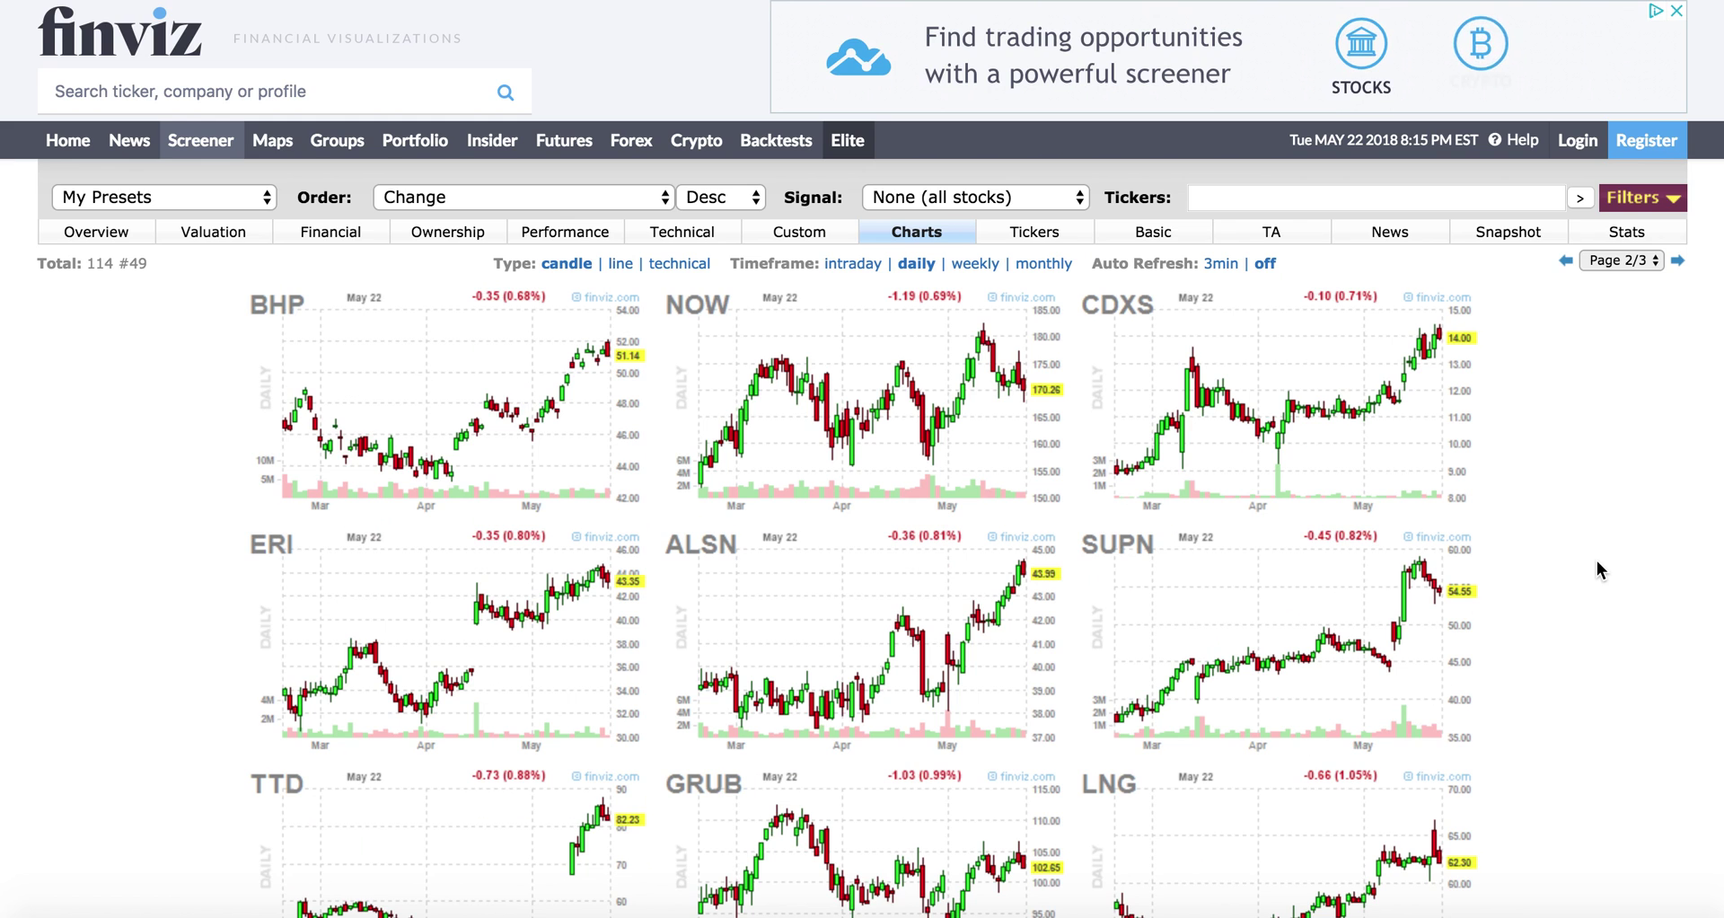
{"action": "left_click", "coordinate": [1633, 200]}
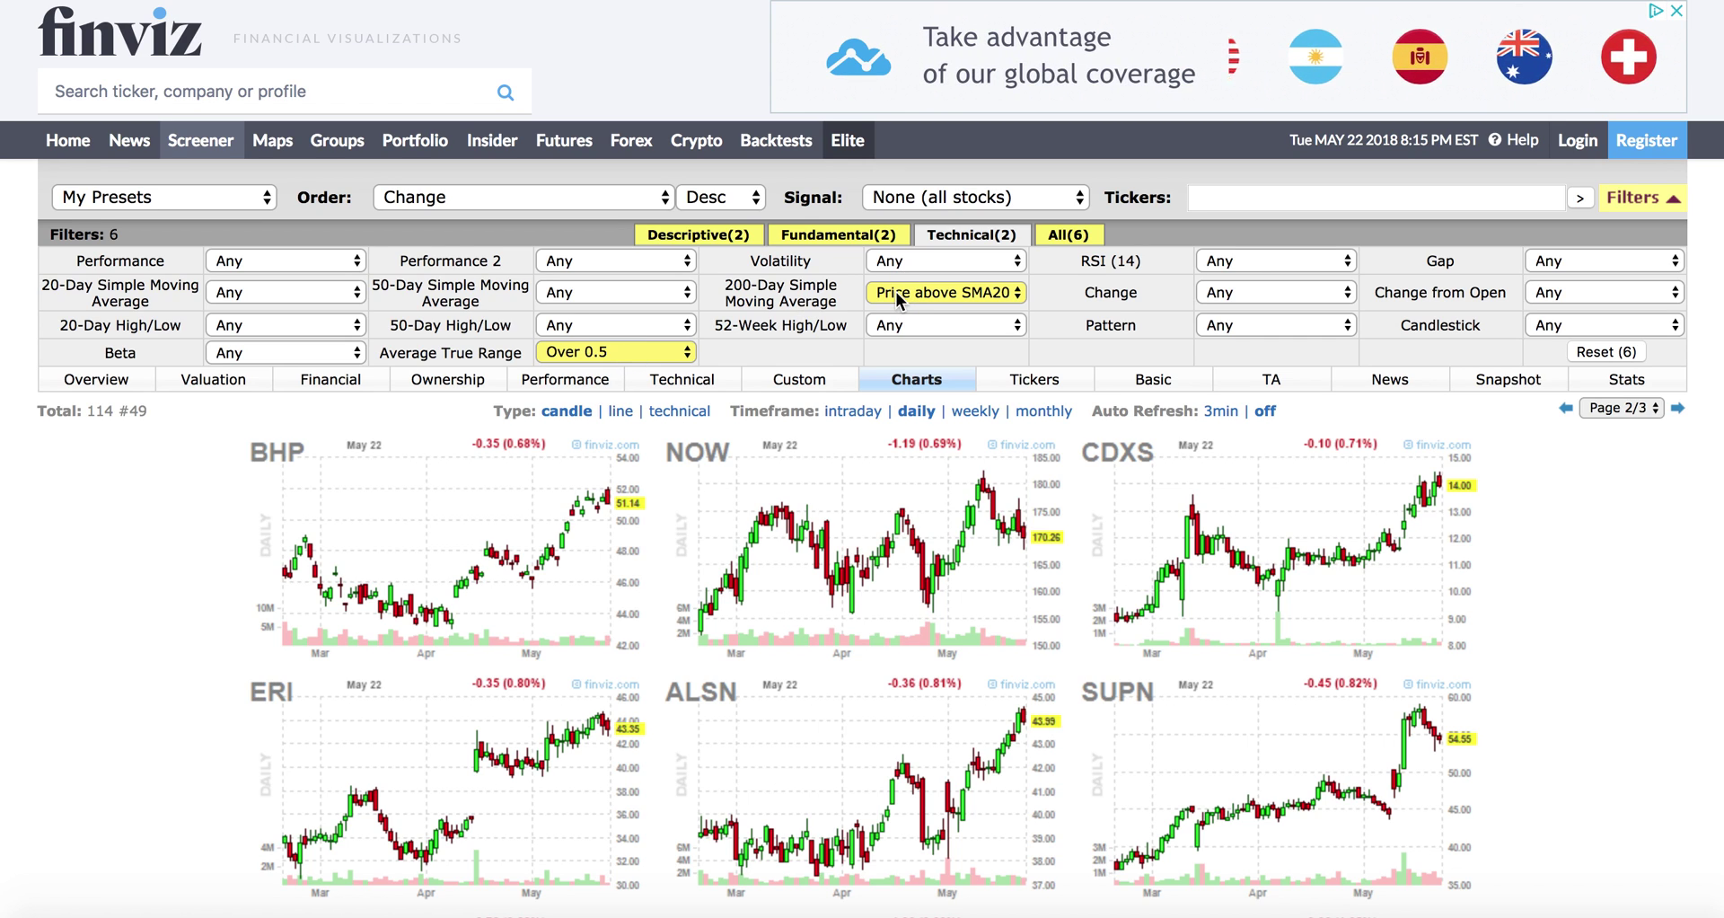
Check the fundamental, then descriptive filters, and scroll down to the page 2 charts.
{"action": "left_click", "coordinate": [832, 237]}
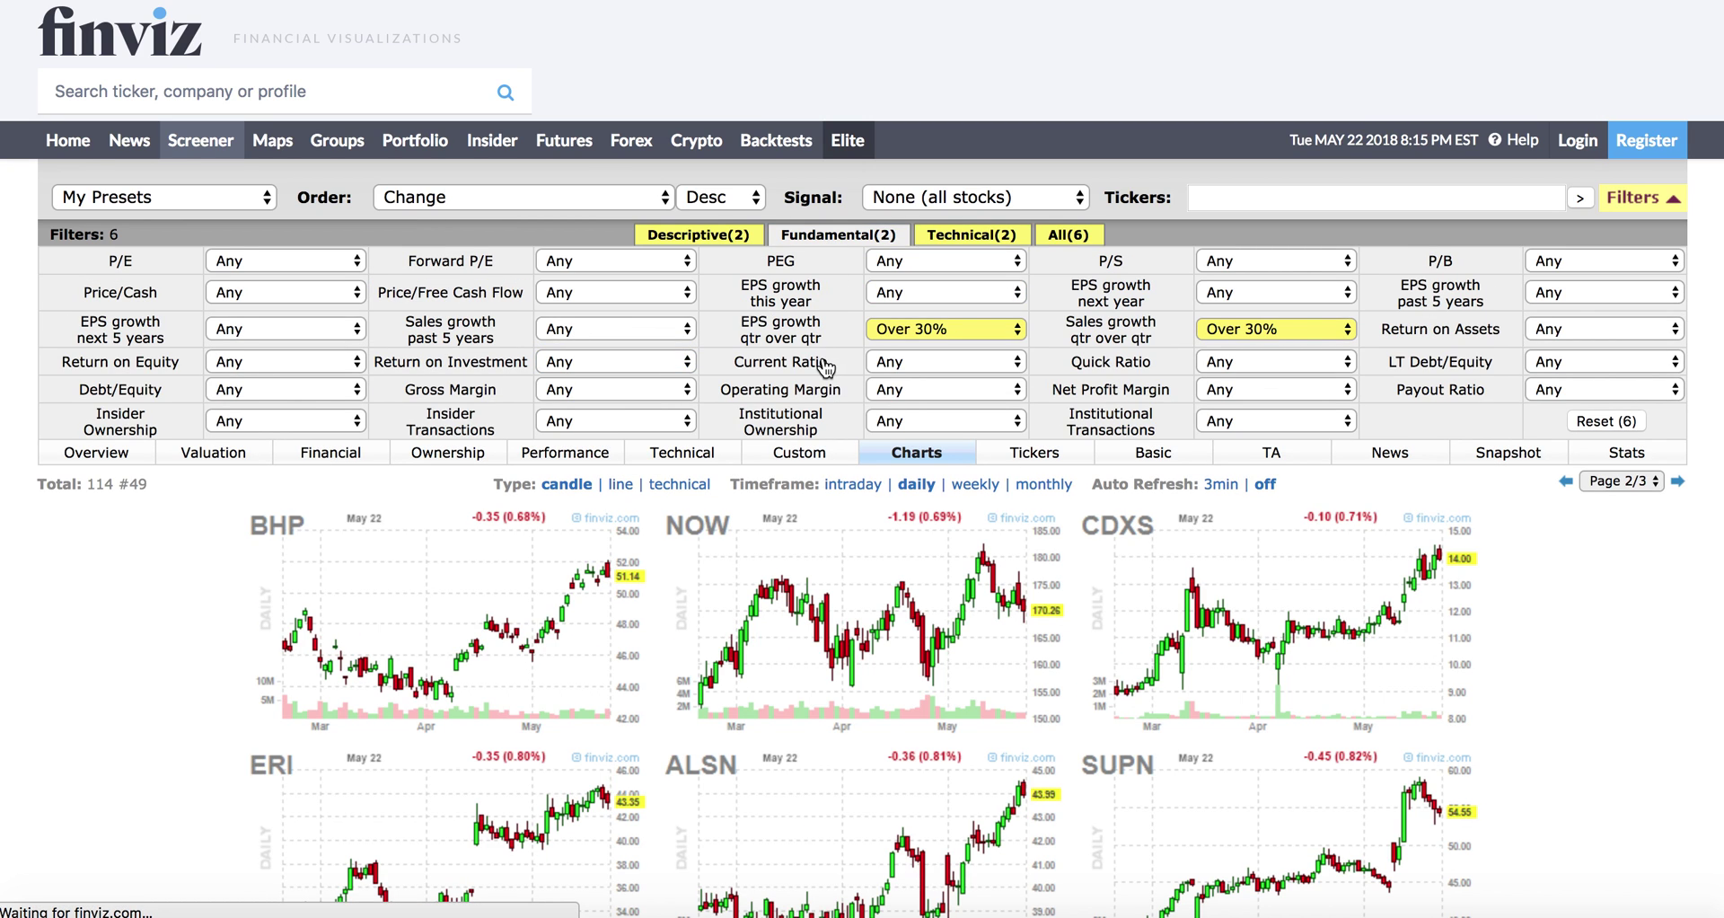
{"action": "mouse_move", "coordinate": [1147, 334]}
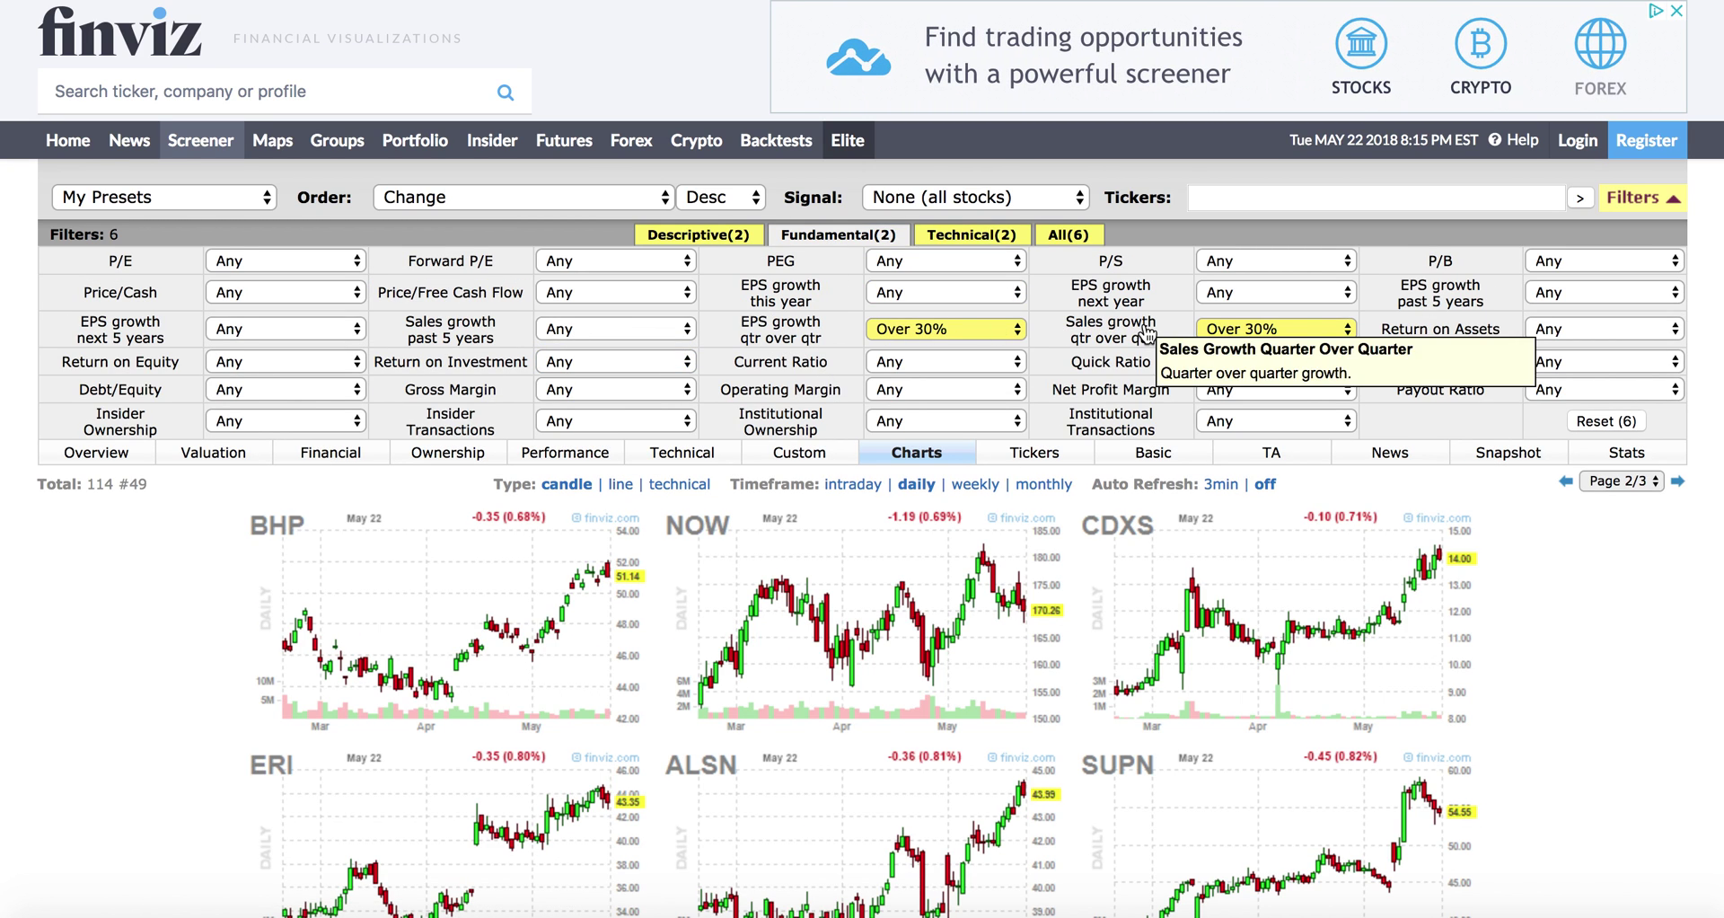
{"action": "left_click", "coordinate": [723, 235]}
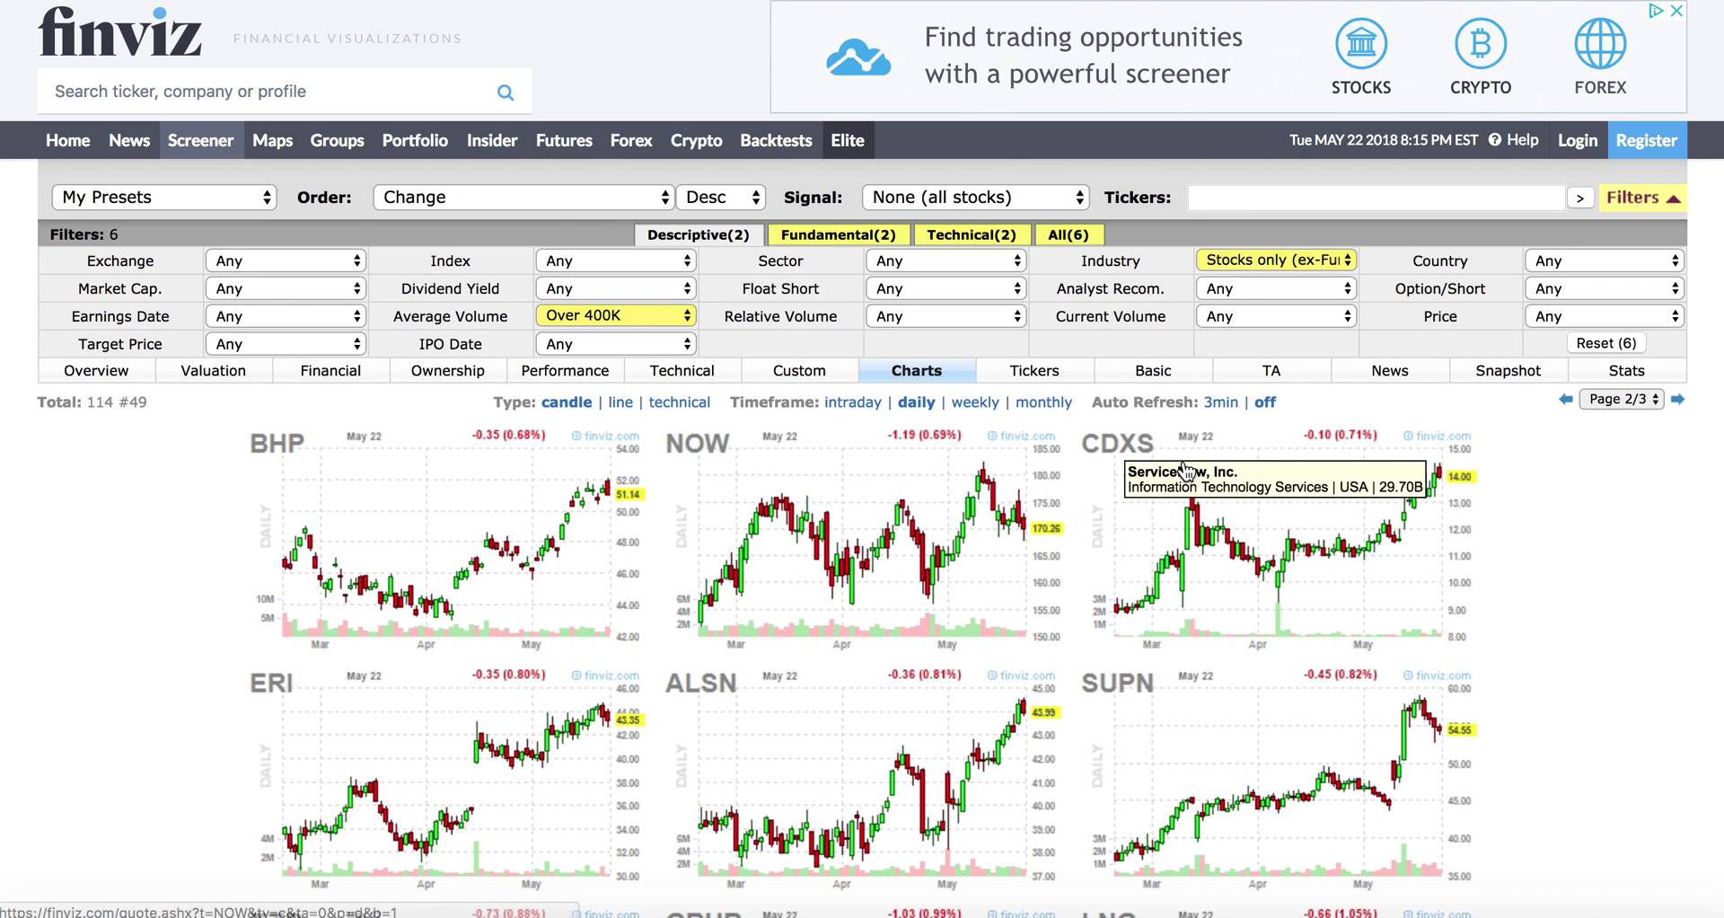
{"action": "scroll", "coordinate": [1598, 545], "scroll_direction": "down", "scroll_amount": 5}
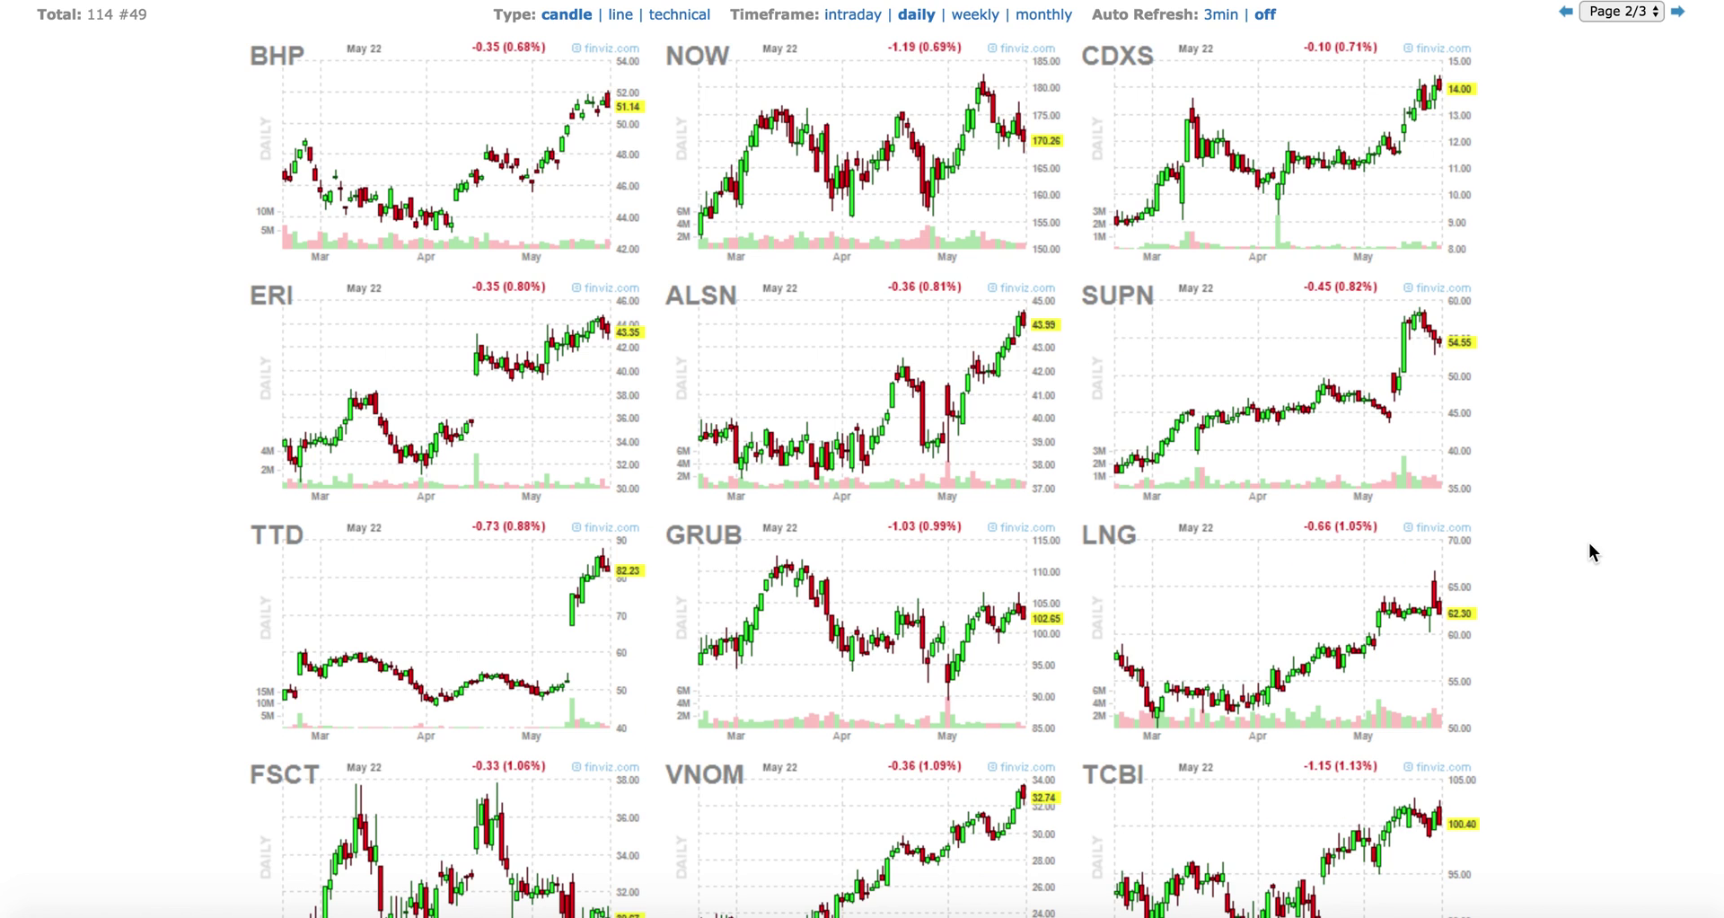
{"action": "scroll", "coordinate": [1589, 544], "scroll_direction": "down", "scroll_amount": 6}
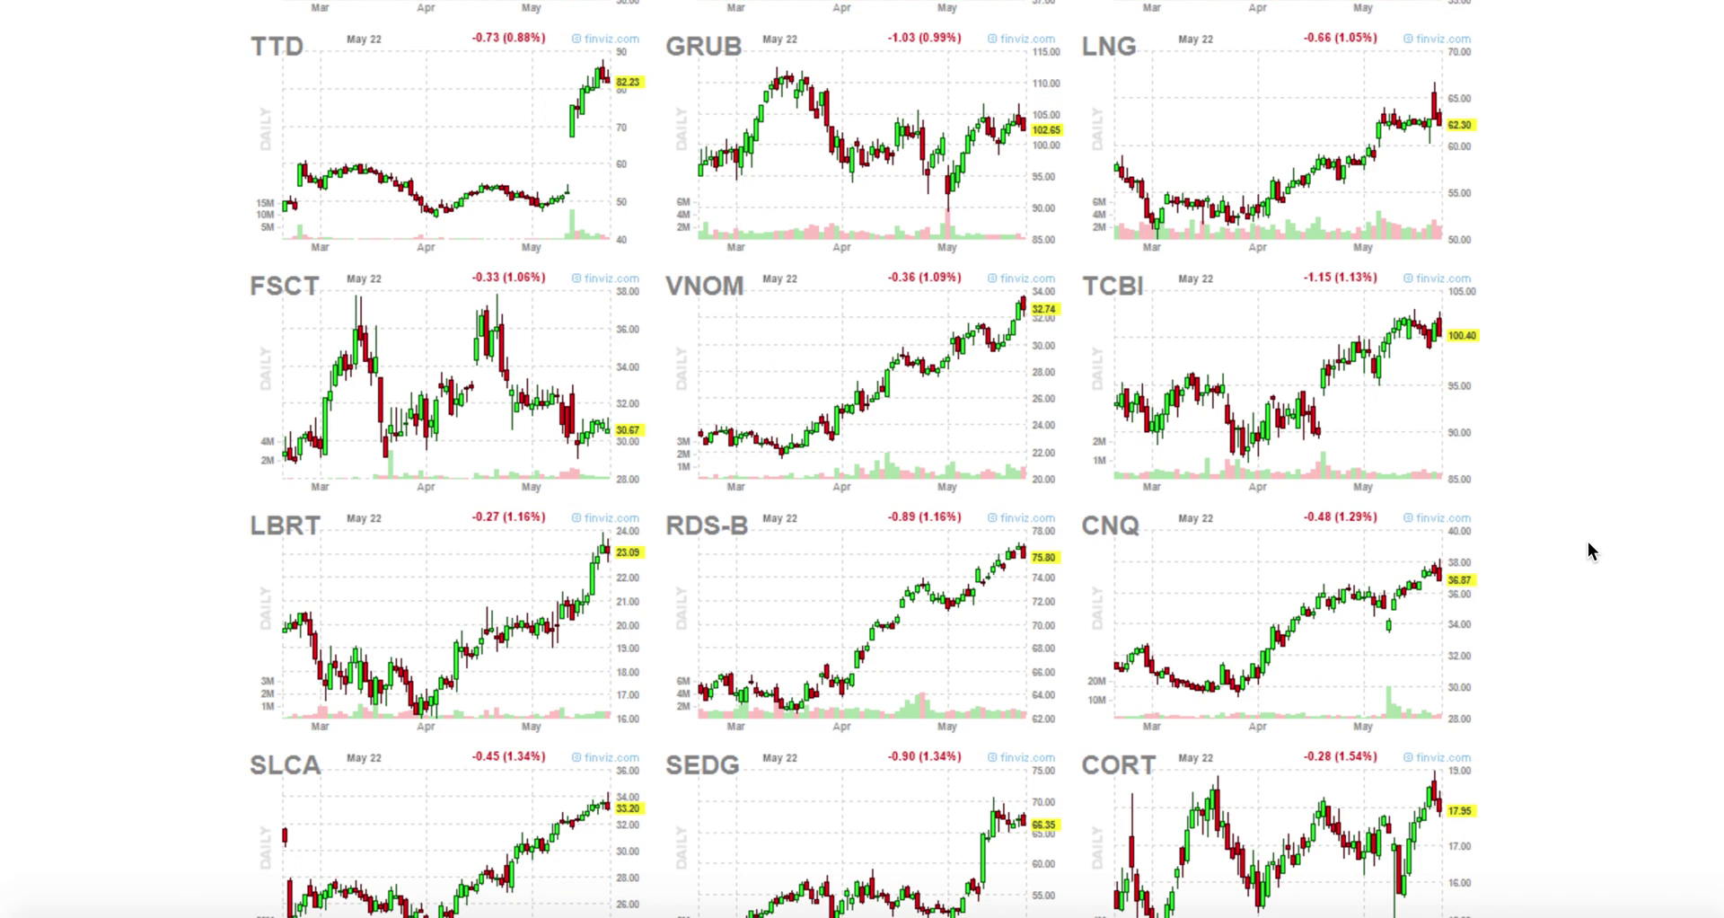
{"action": "scroll", "coordinate": [1588, 542], "scroll_direction": "down", "scroll_amount": 5}
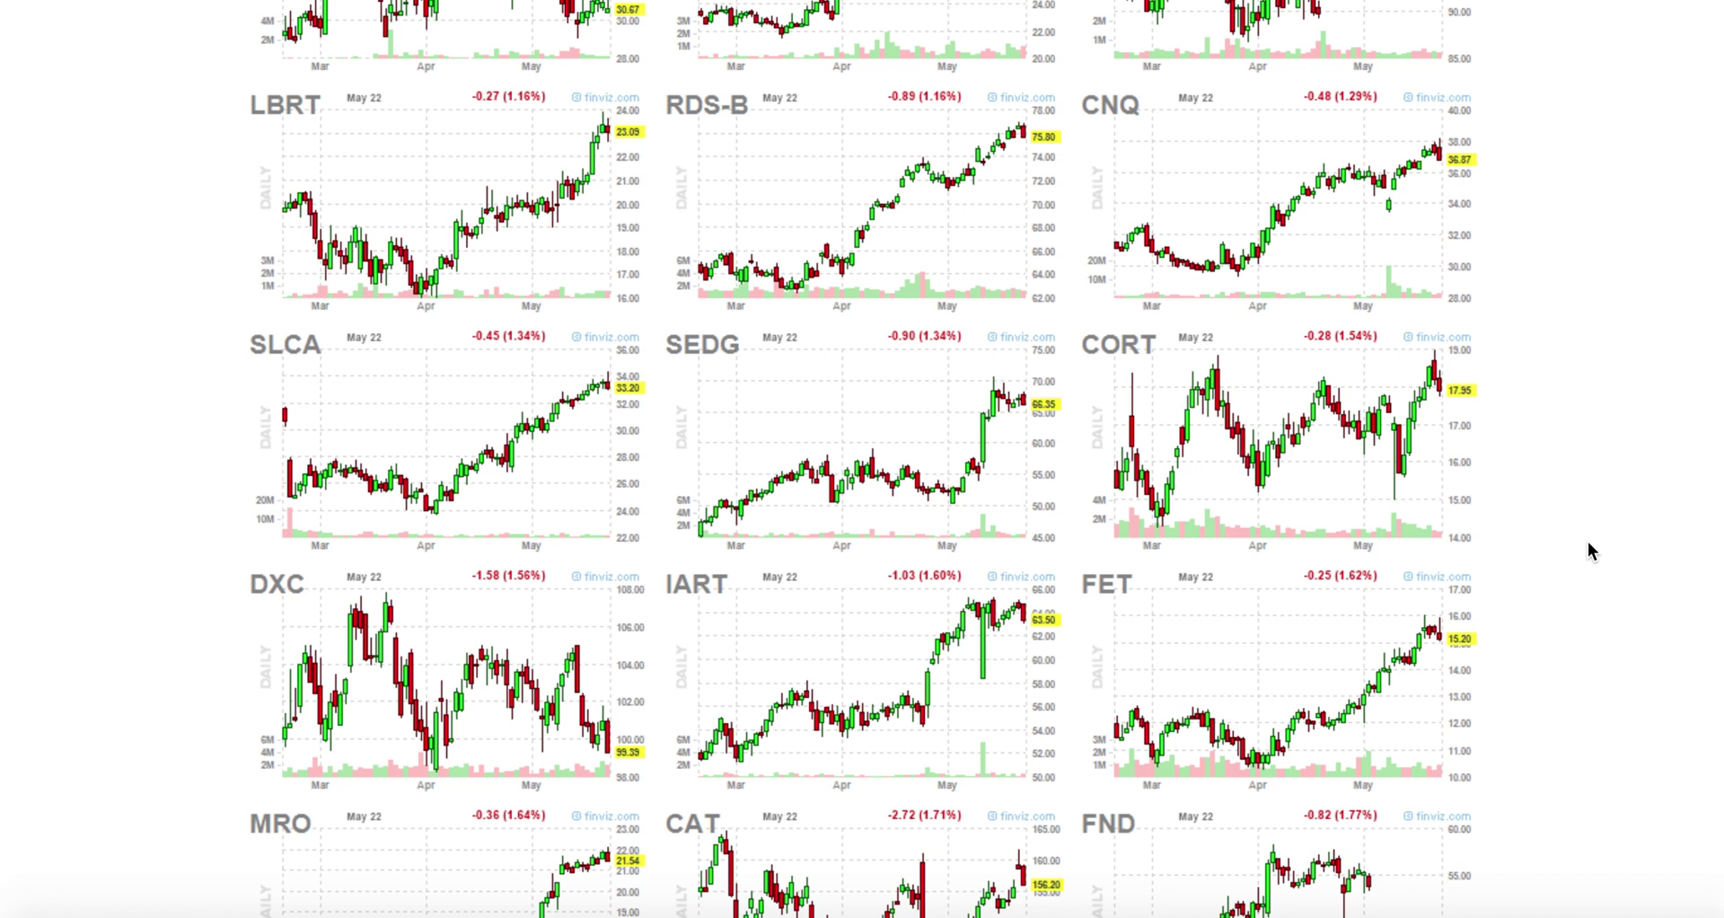
{"action": "scroll", "coordinate": [1588, 543], "scroll_direction": "down", "scroll_amount": 3}
{"action": "scroll", "coordinate": [1588, 550], "scroll_direction": "down", "scroll_amount": 3}
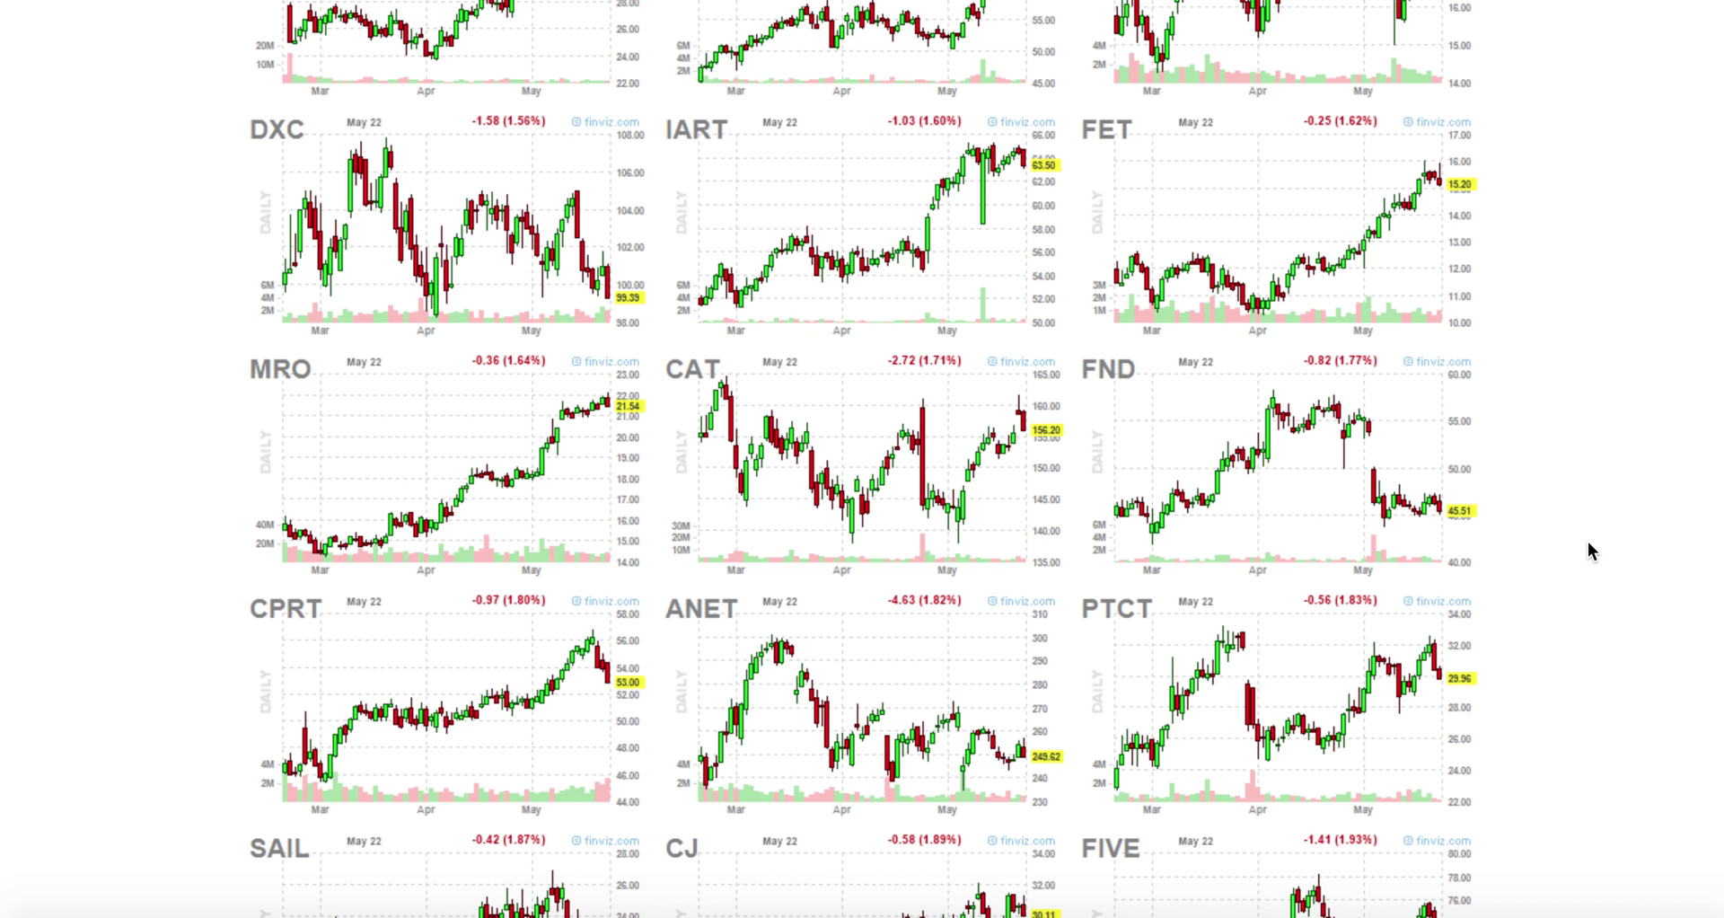
{"action": "right_click", "coordinate": [1580, 909]}
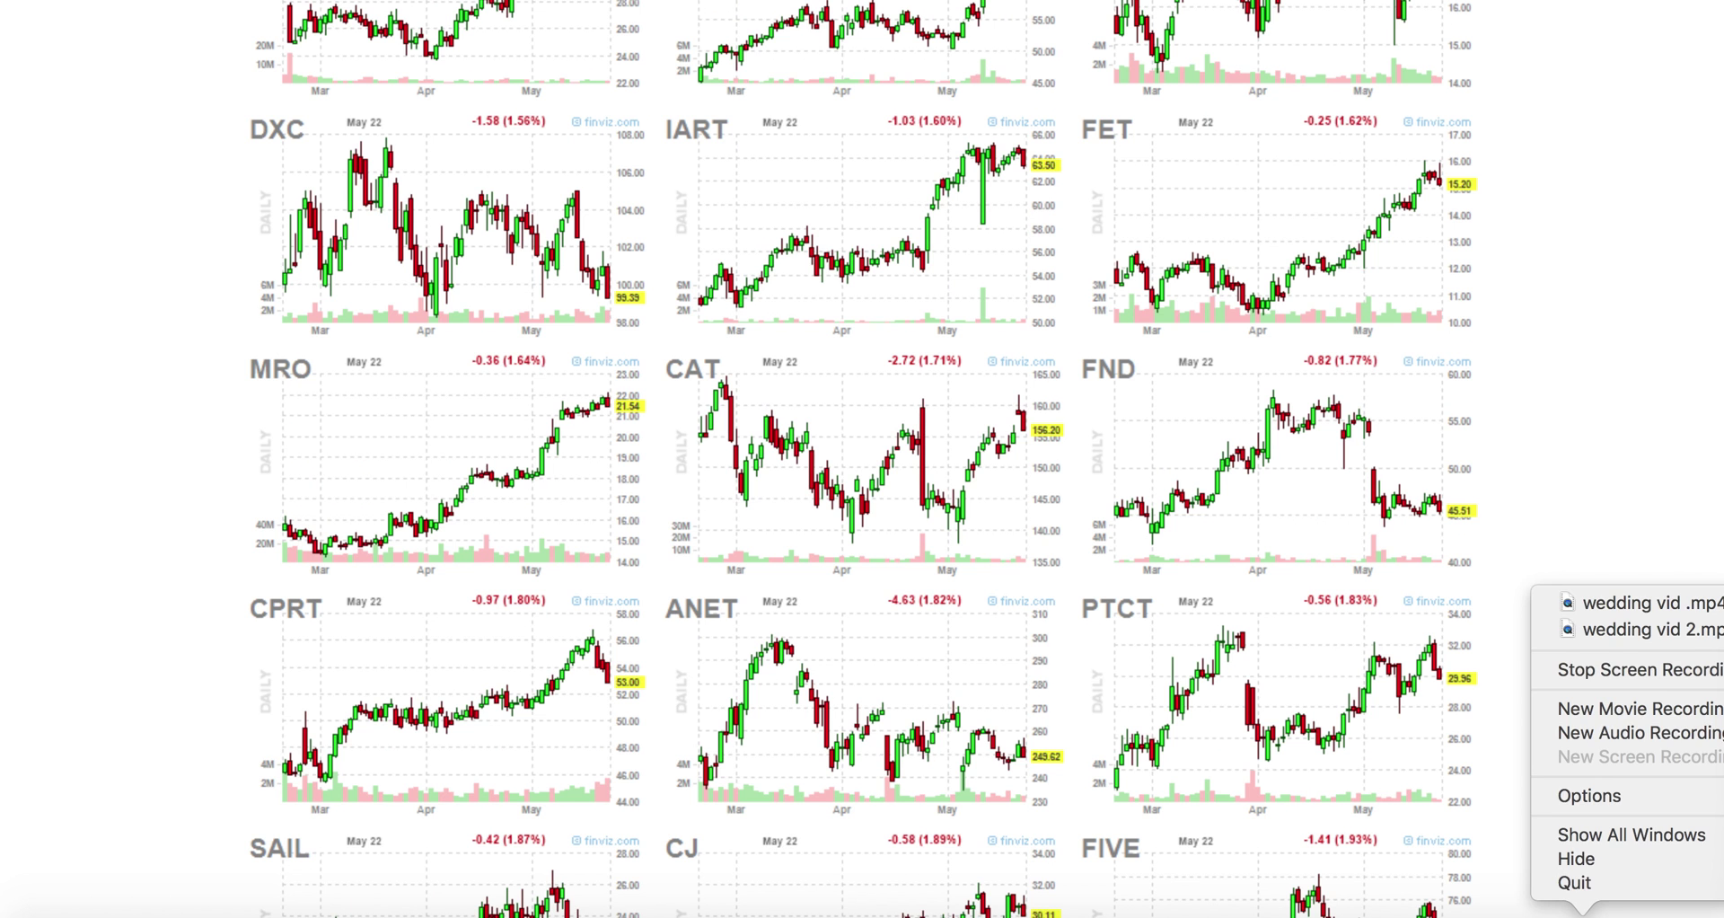